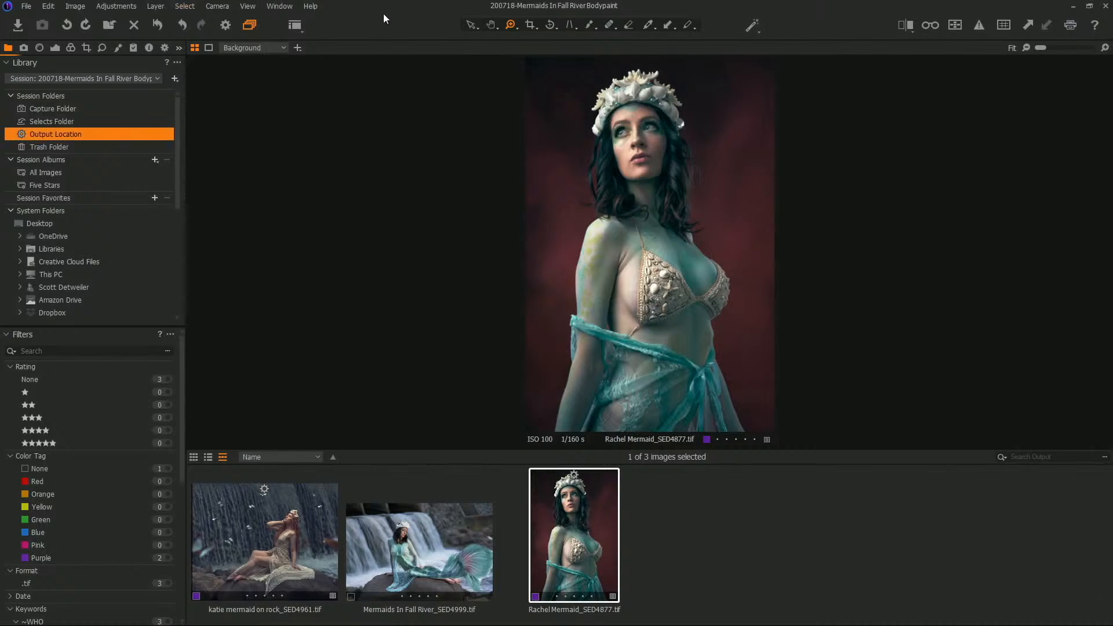
- Create a new session named 200731-Golf Sunset from the Blank template in the Capture One Sessions location
click(26, 7)
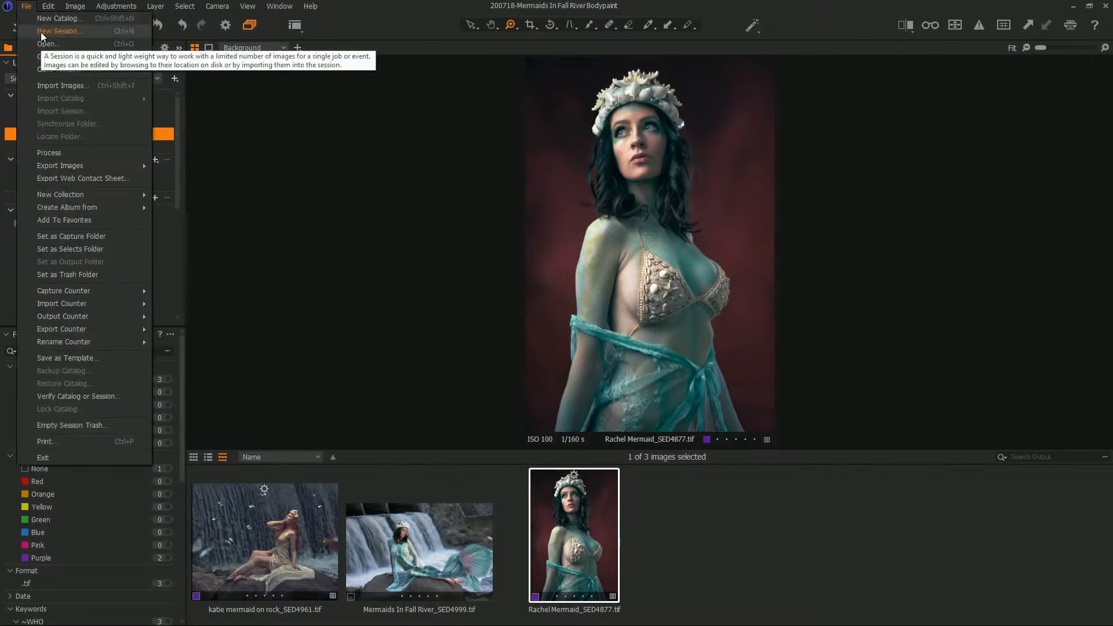
click(40, 20)
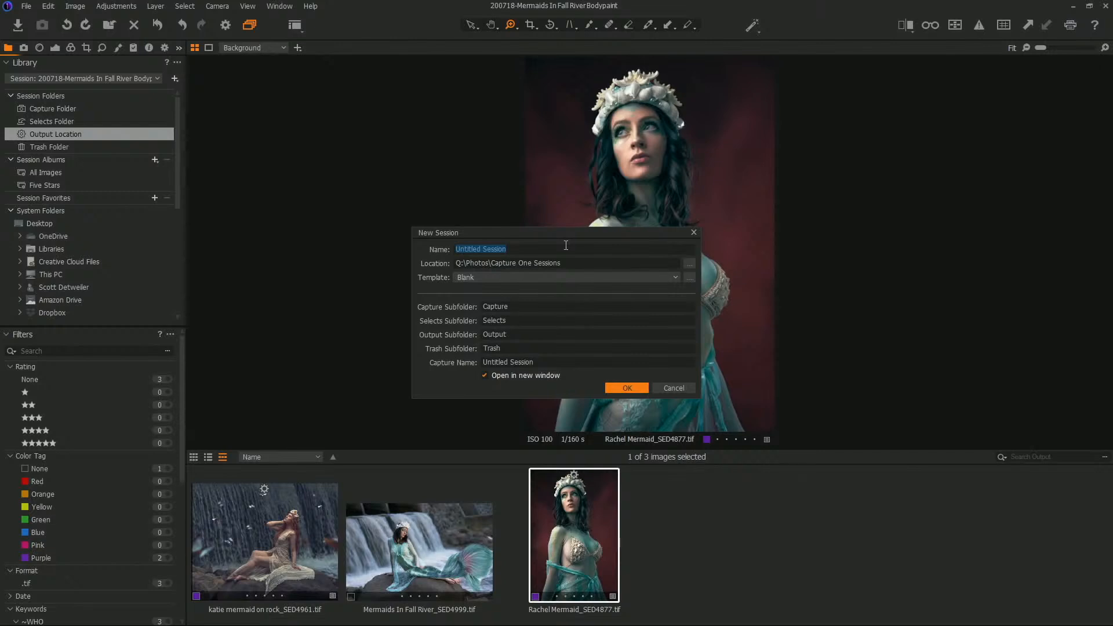
text(200731)
text(Golf Outing)
key(BackSpace)
key(BackSpace)
key(BackSpace)
key(BackSpace)
key(BackSpace)
text(Sunset)
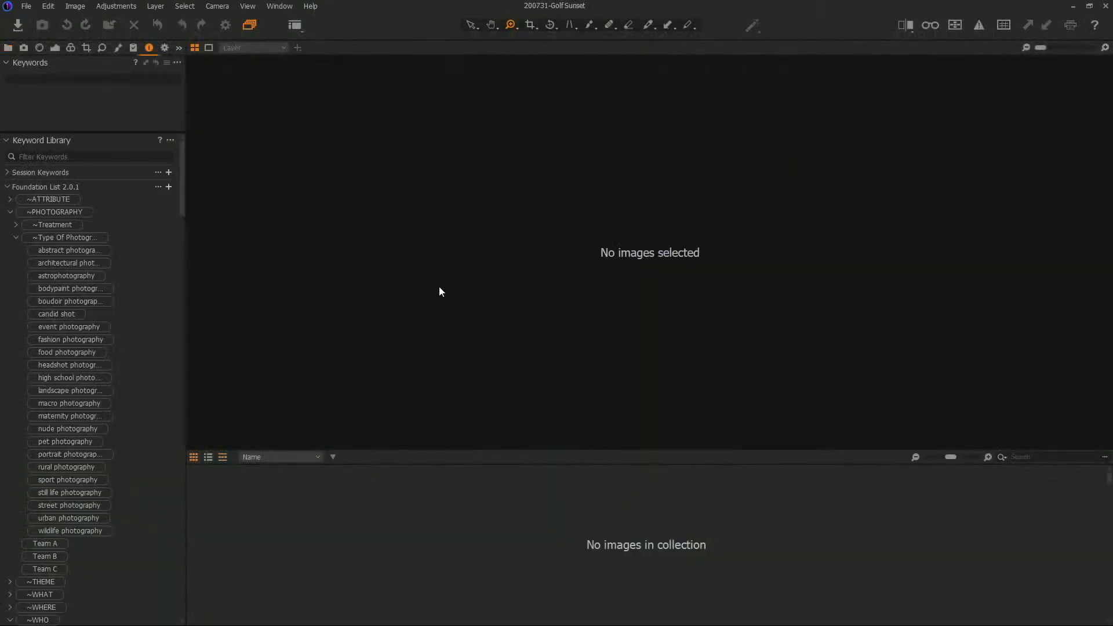
- Show the new session's library folders and open the image import dialog
click(9, 48)
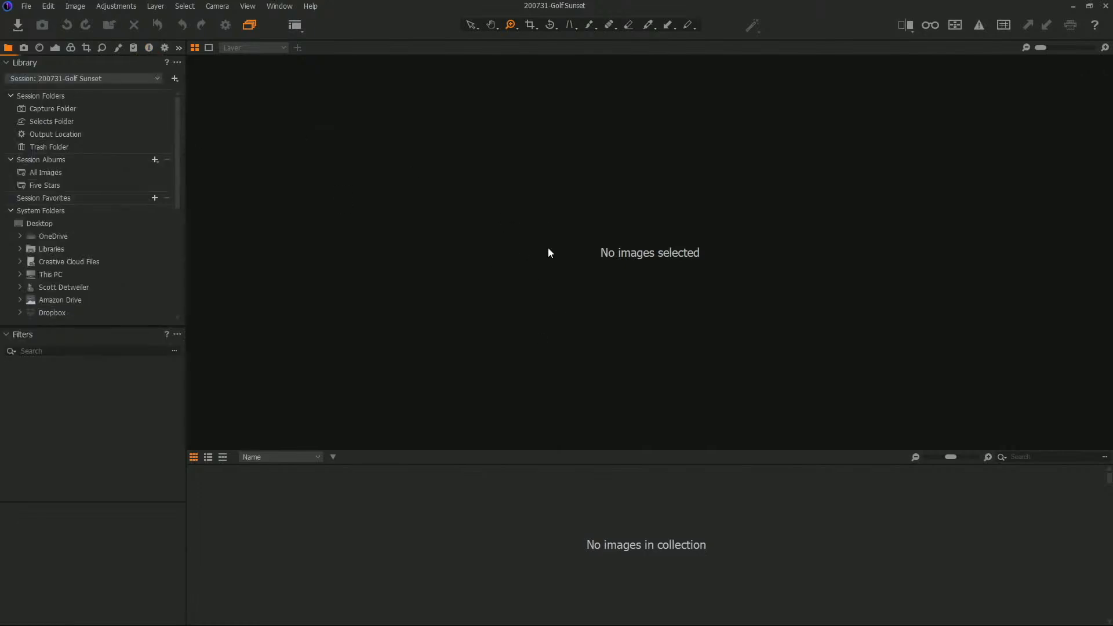
click(19, 29)
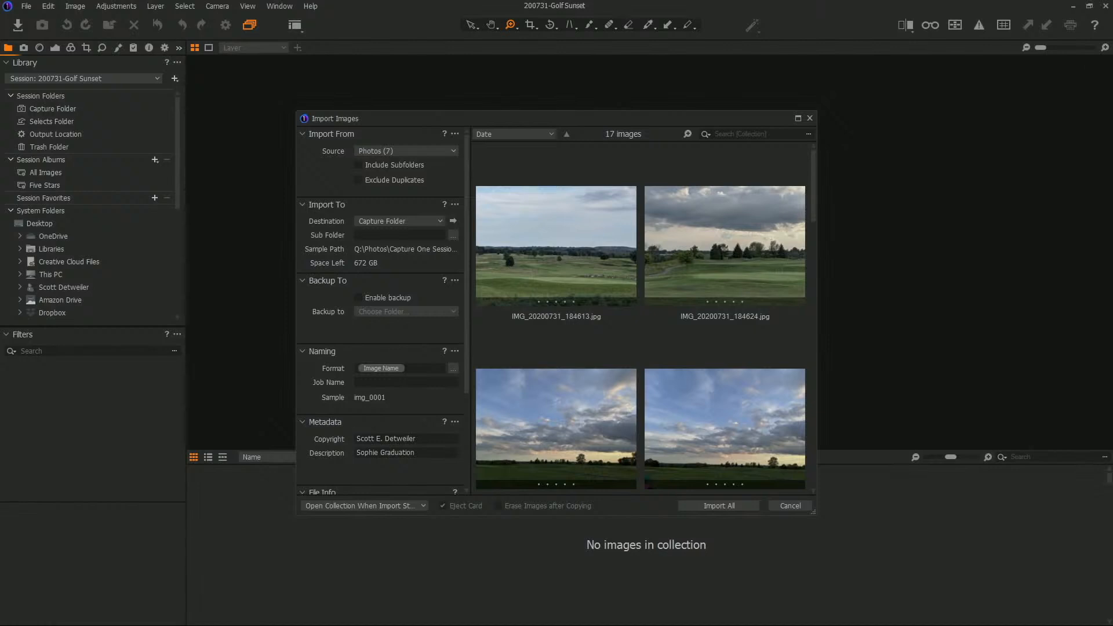
- Switch to File Explorer on the Capture One Sessions folder and widen the Name column to read the dated session folders
drag(1112, 59, 429, 42)
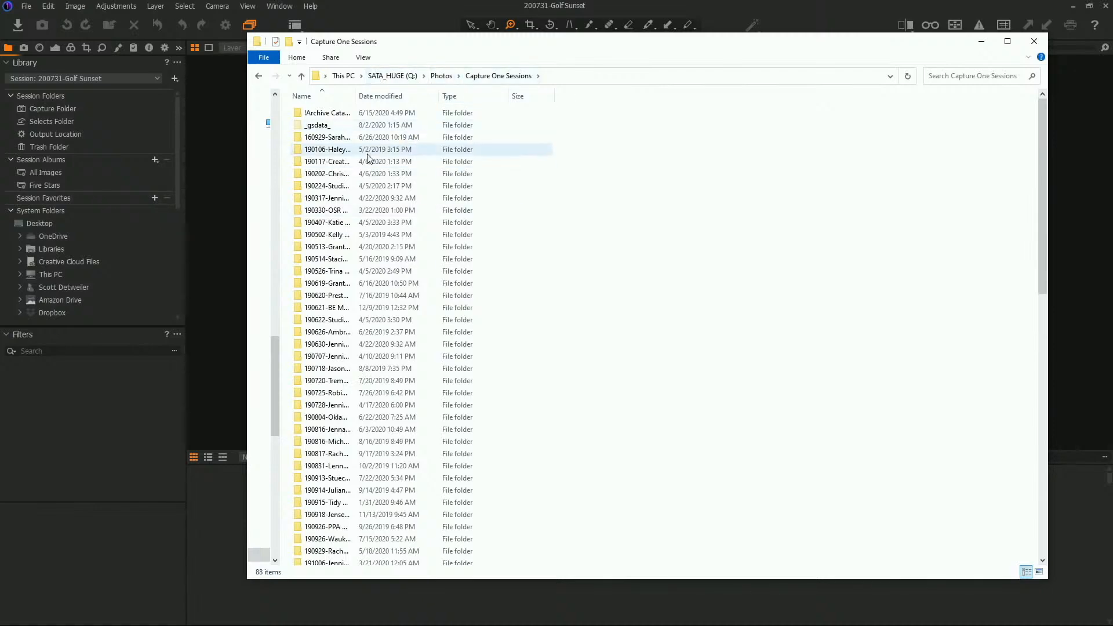
scroll(325, 232, down, 9)
scroll(334, 391, down, 8)
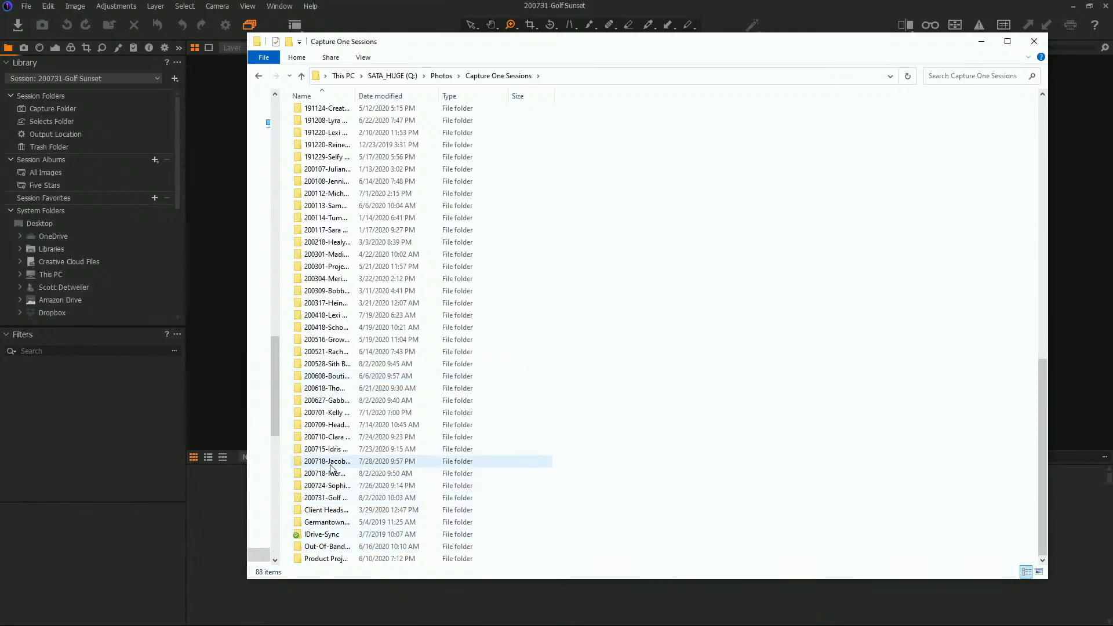
mouse_move(323, 414)
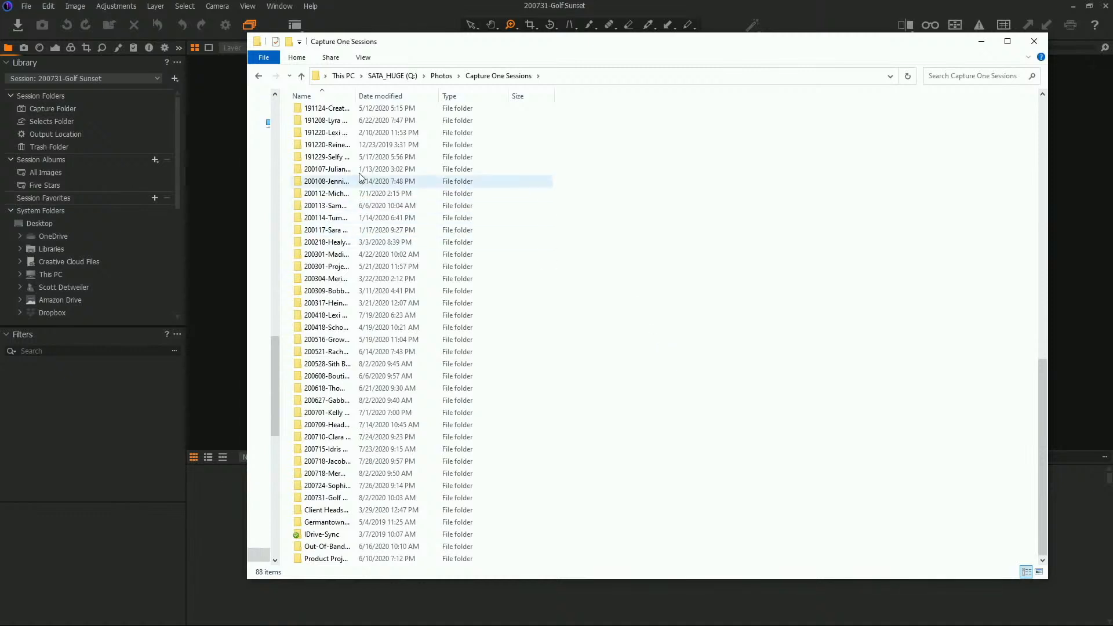
drag(358, 101, 370, 101)
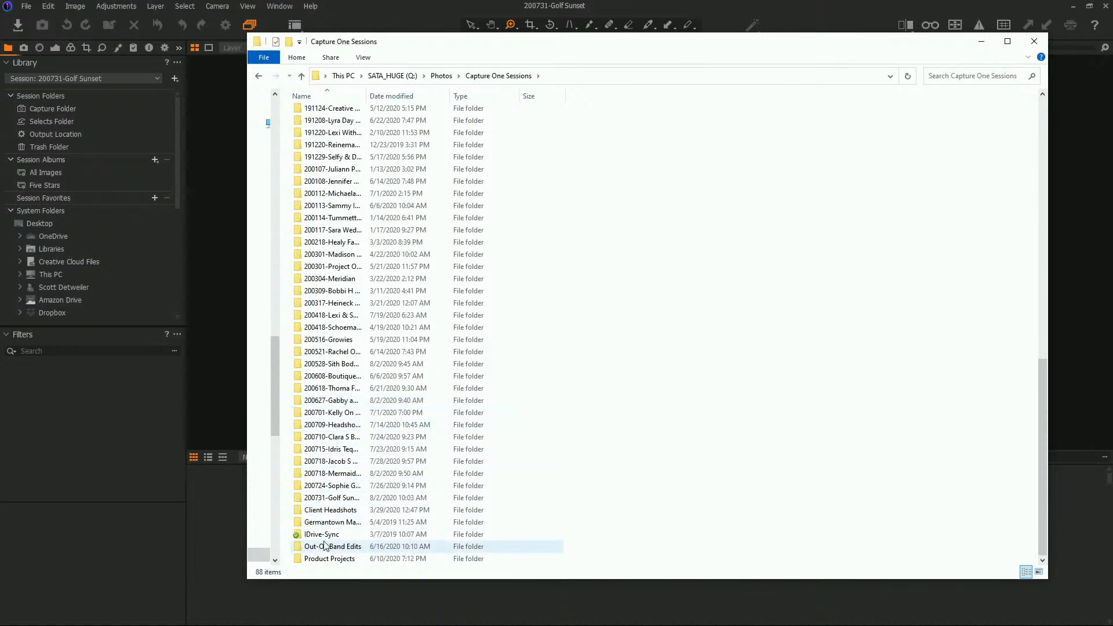
- Inspect the 200731-Golf Sunset session folder, including its Capture subfolder and the .cosessiondb file
double_click(333, 502)
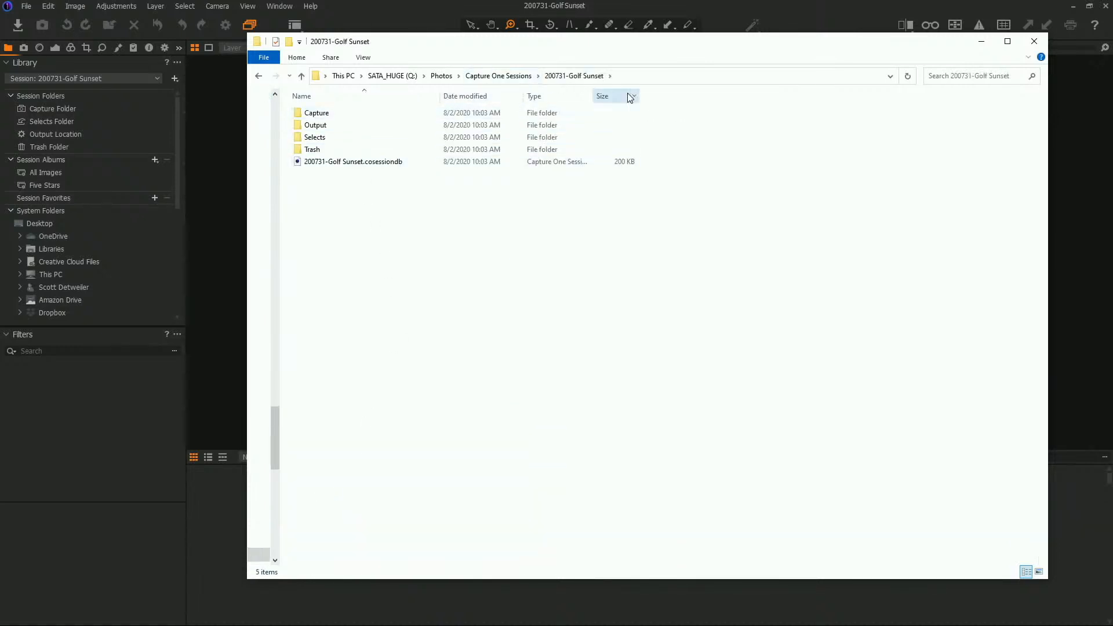
double_click(318, 113)
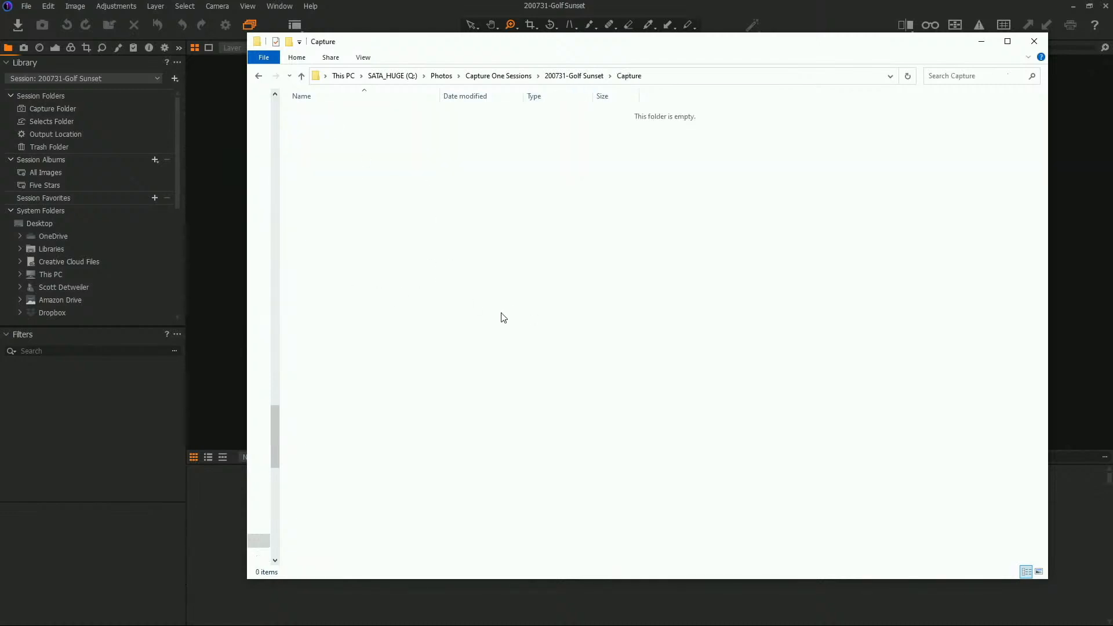
key(alt+Left)
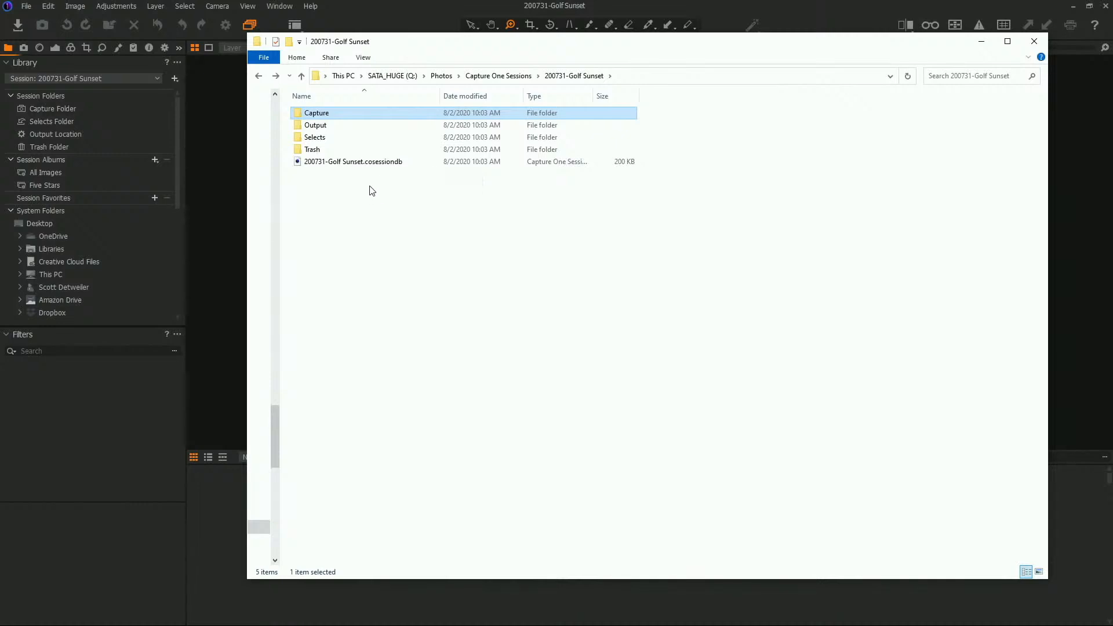
click(358, 160)
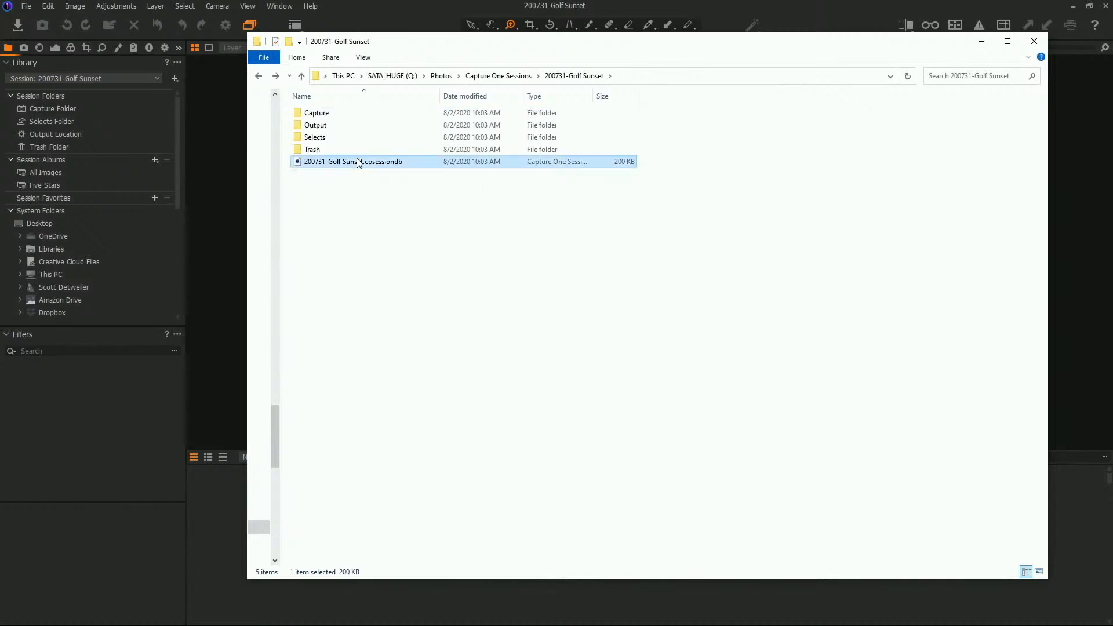
click(409, 274)
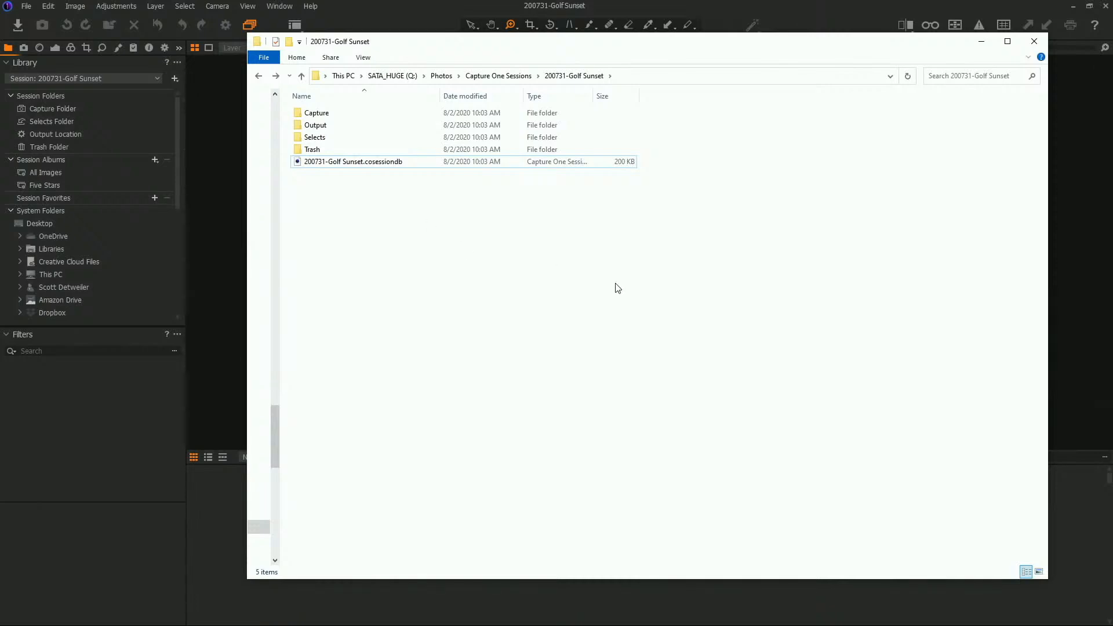
- Go back to the Capture One Sessions folder, review the session list, and return to the Capture One import dialog
click(259, 75)
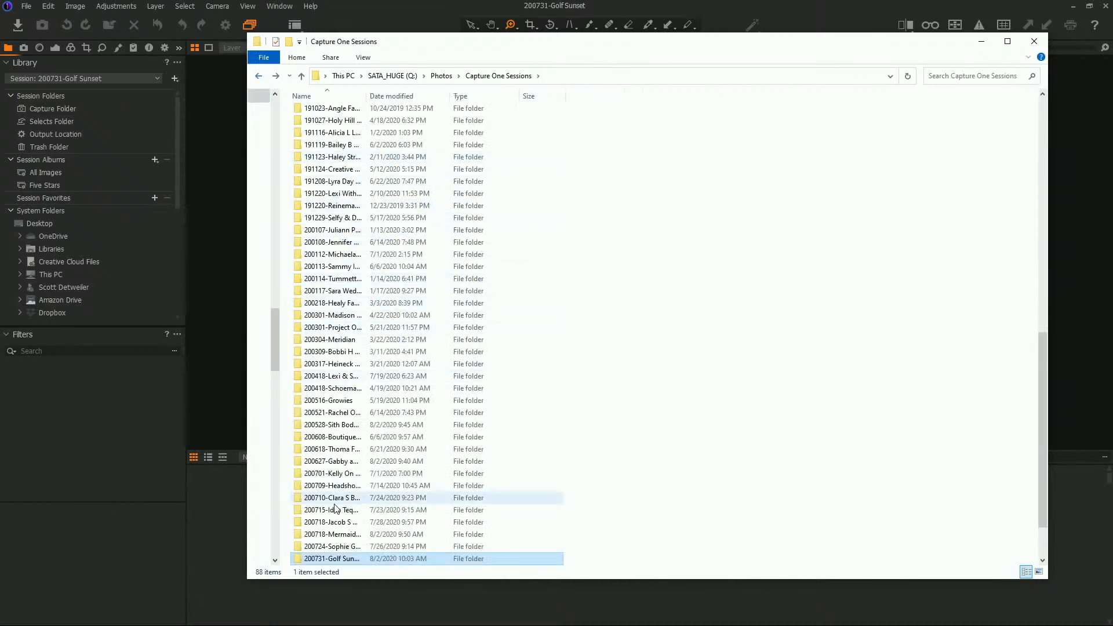
scroll(351, 511, down, 2)
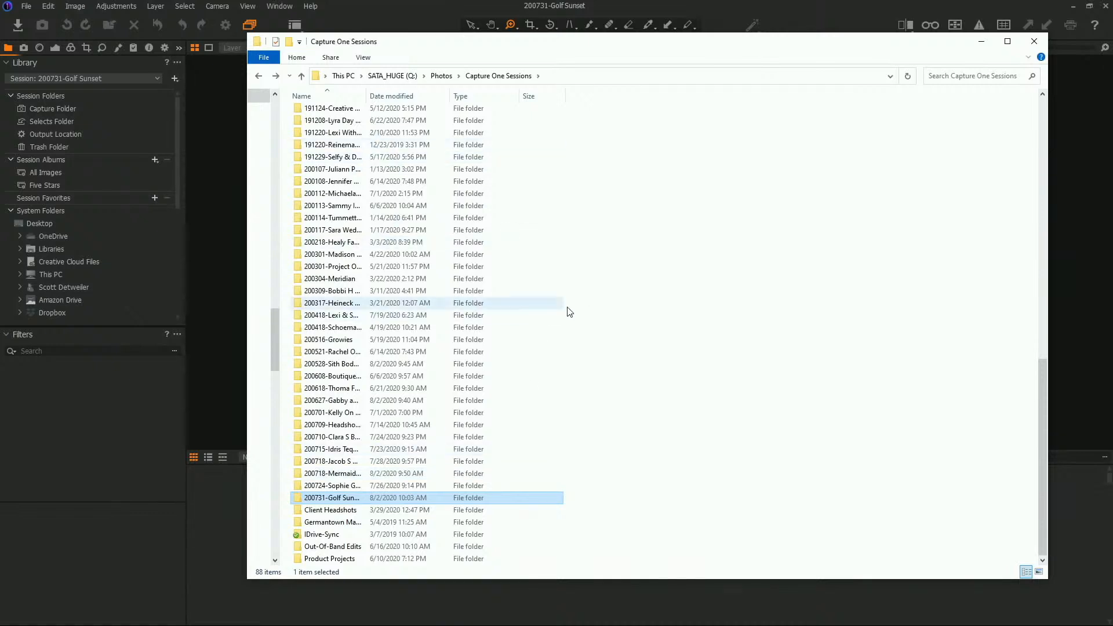
click(344, 292)
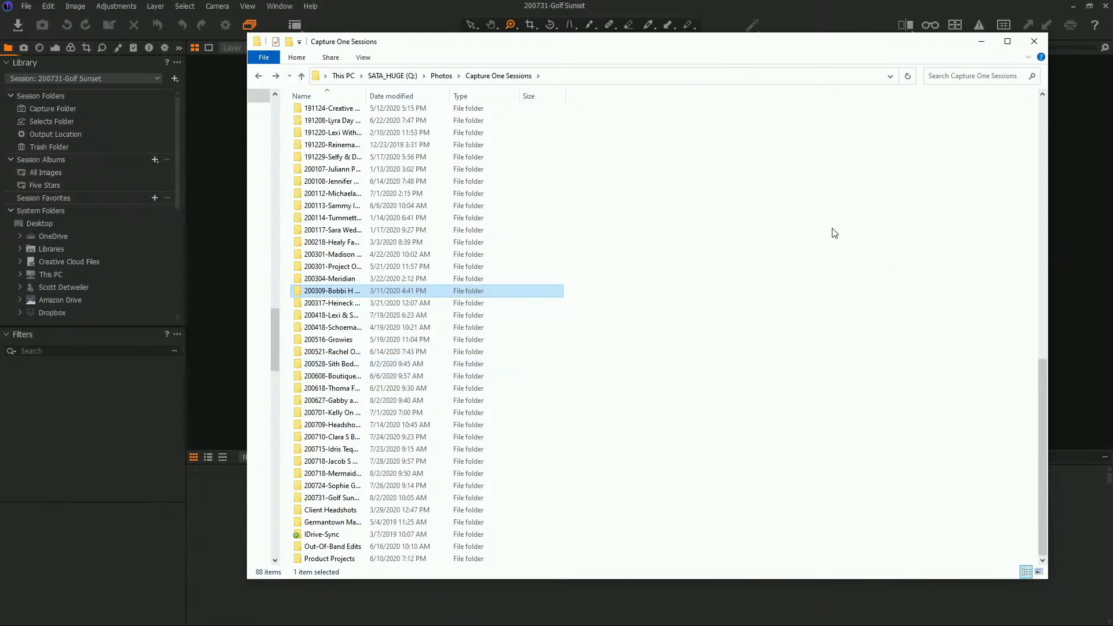
click(811, 14)
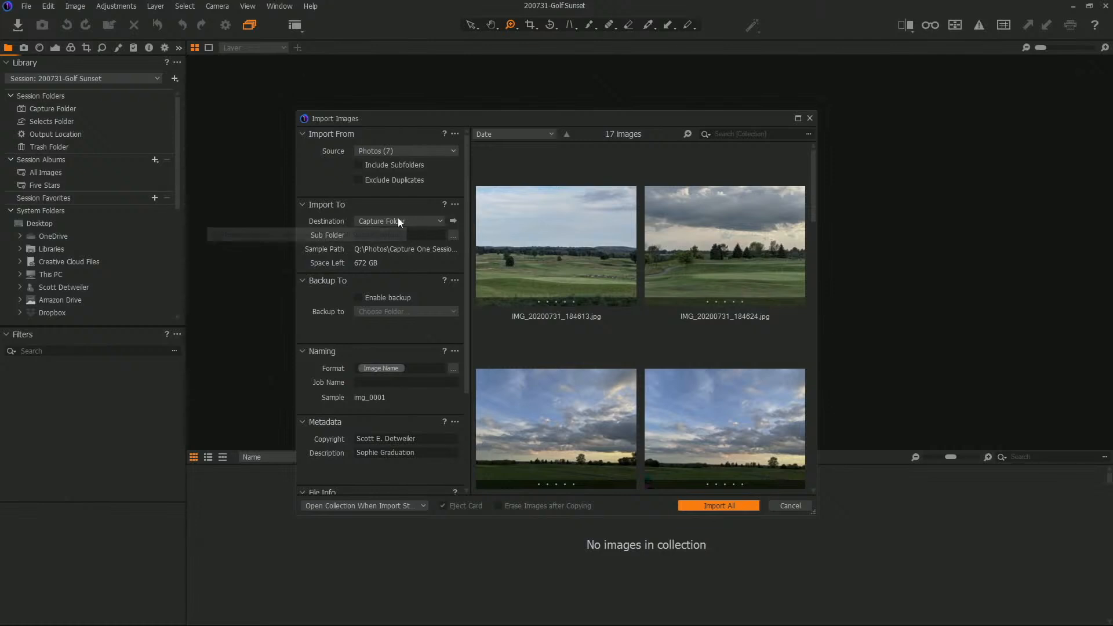
- View the import destination's Capture folder in File Explorer and close that window
click(454, 221)
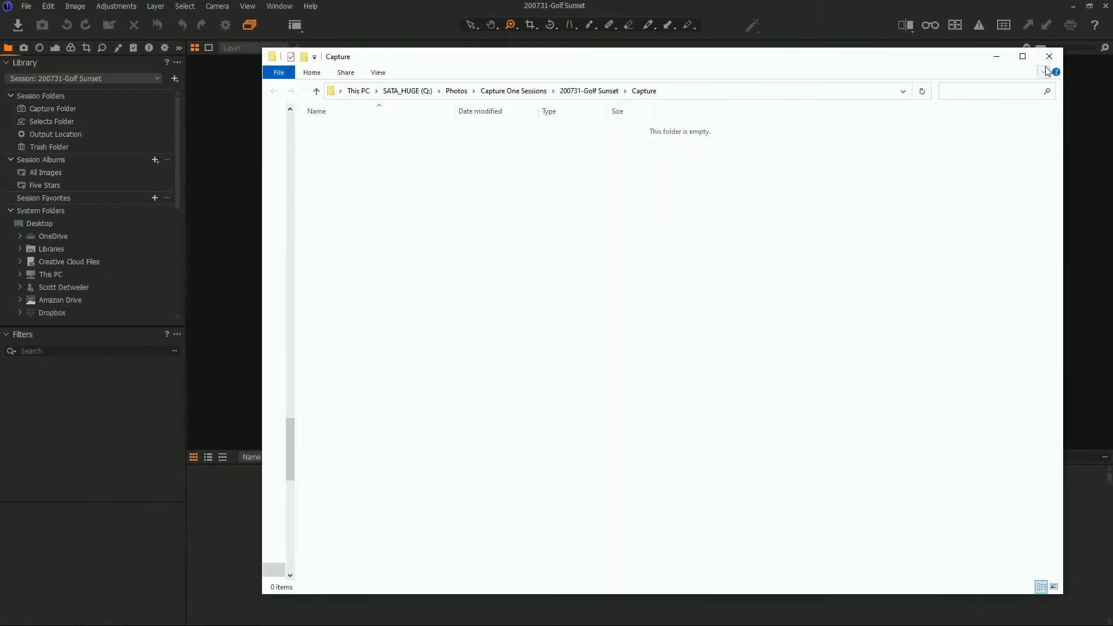
click(1050, 59)
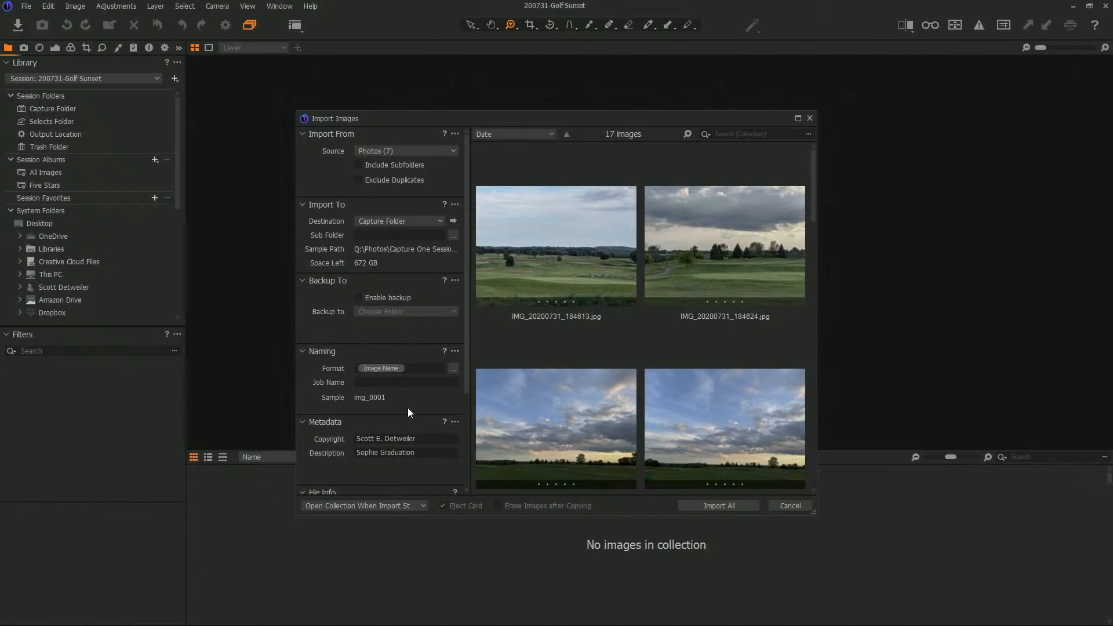
- Try an import naming format with the prefix SED_ plus Lens and camera Model tokens, and cancel the naming dialog
click(453, 370)
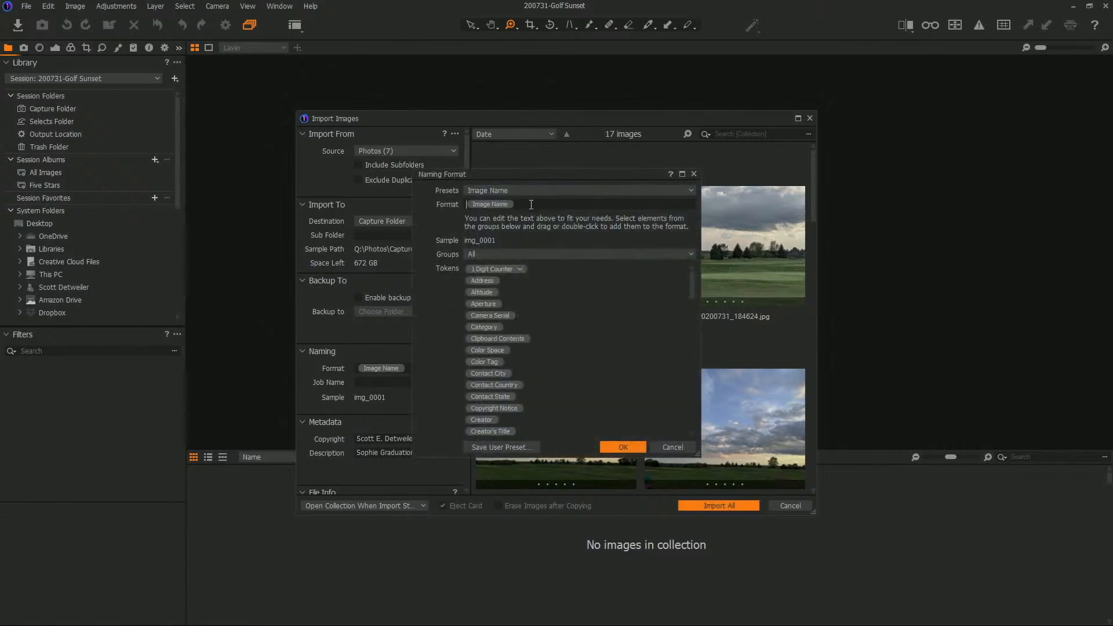
text(SED_)
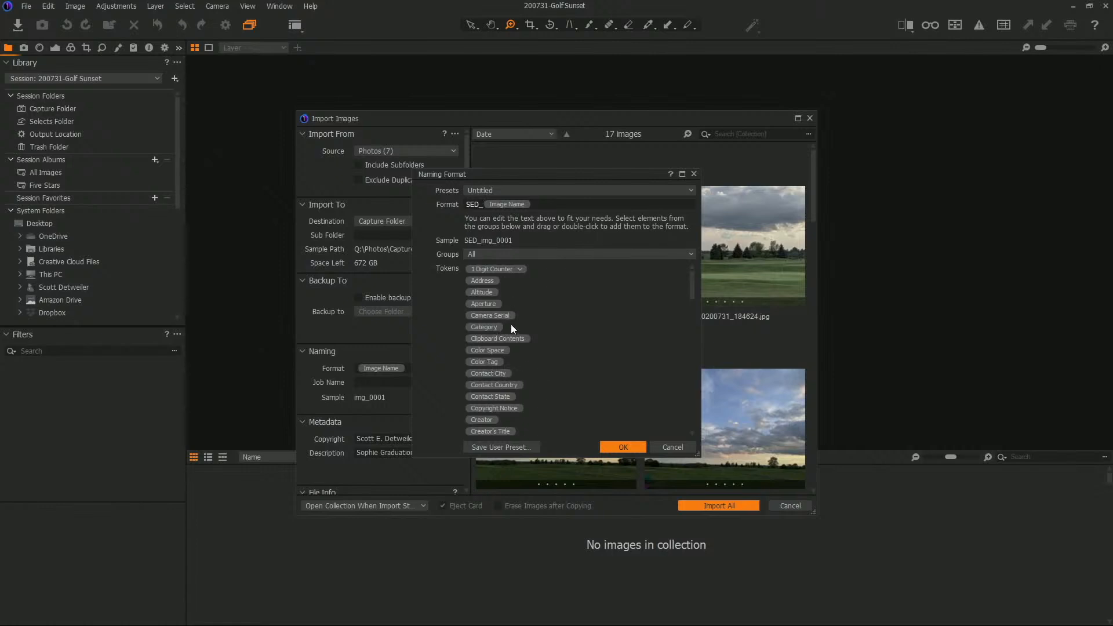
click(592, 251)
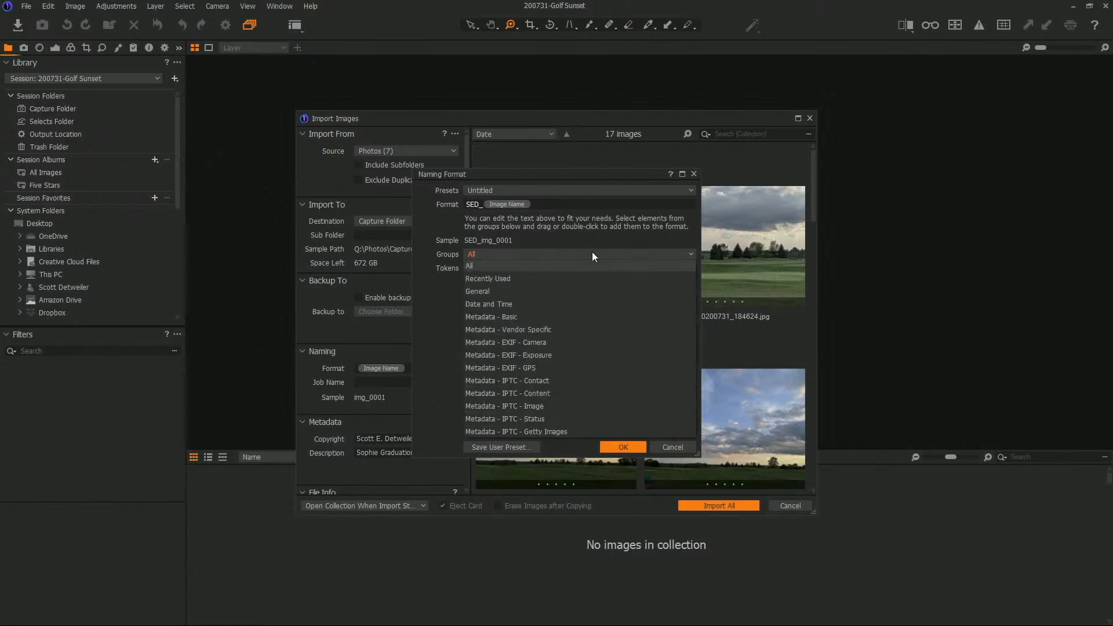
click(528, 329)
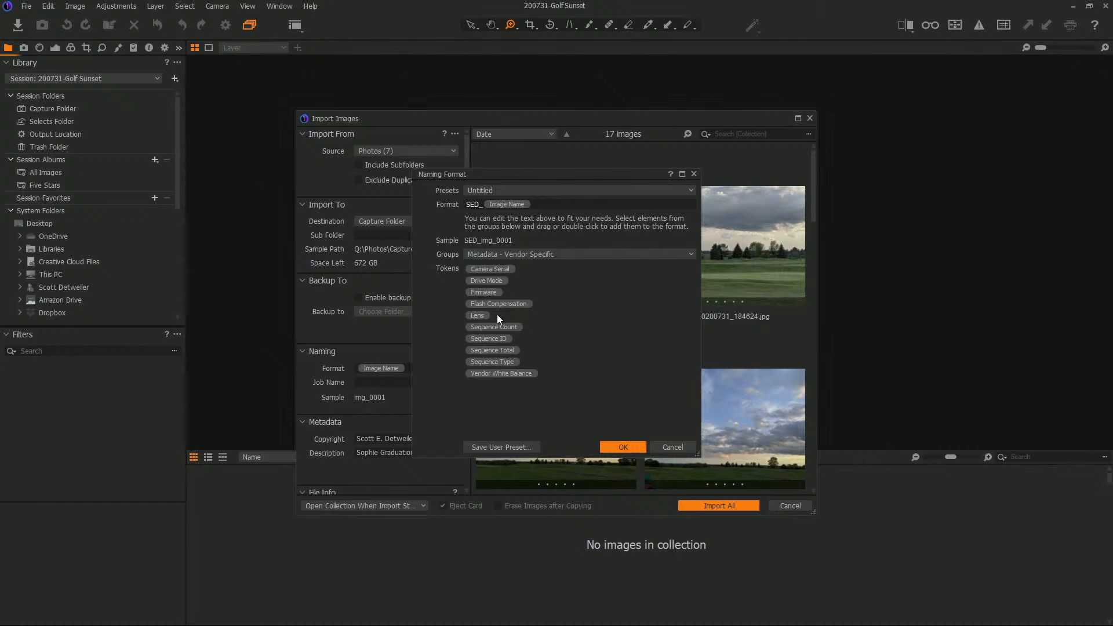
double_click(480, 317)
click(600, 203)
click(533, 253)
click(520, 342)
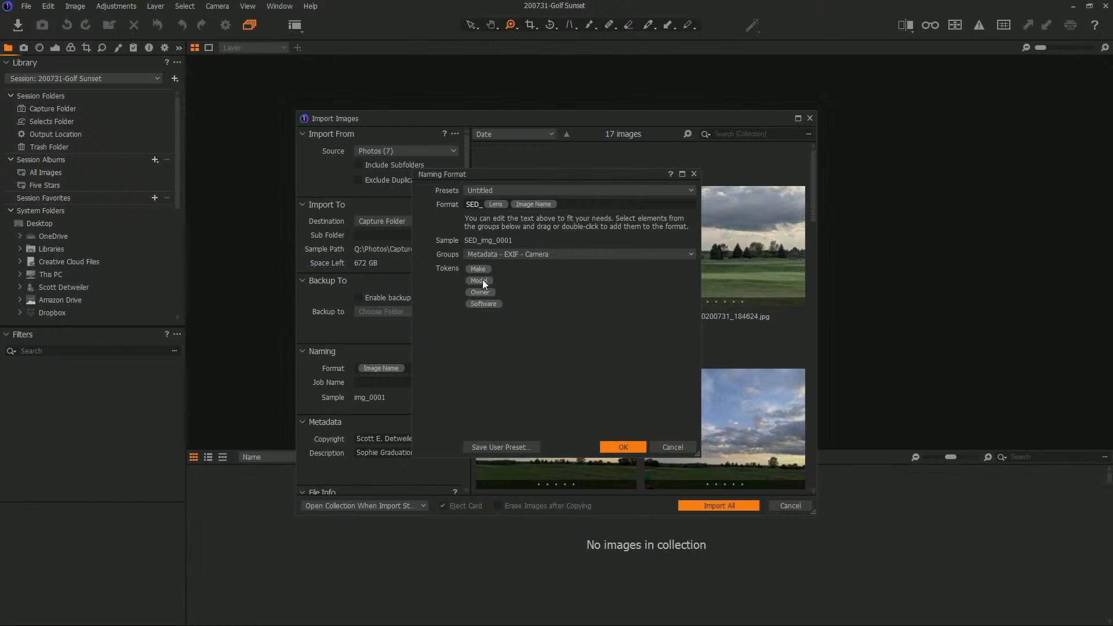
double_click(482, 280)
click(672, 448)
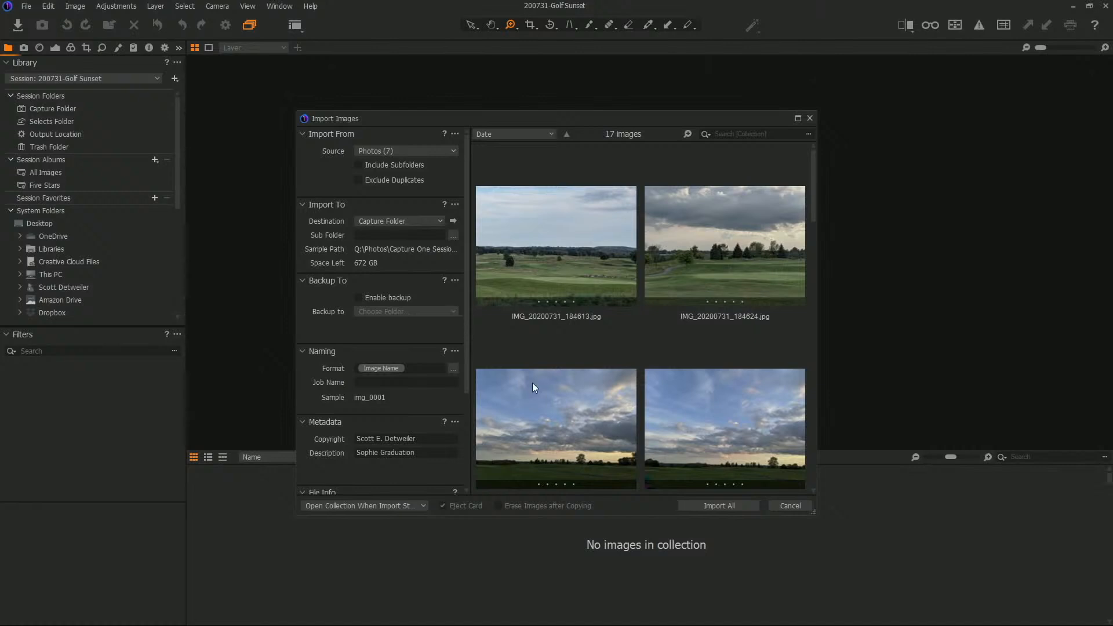
- Replace the import metadata description with "Golf Sunset"
drag(465, 260, 451, 349)
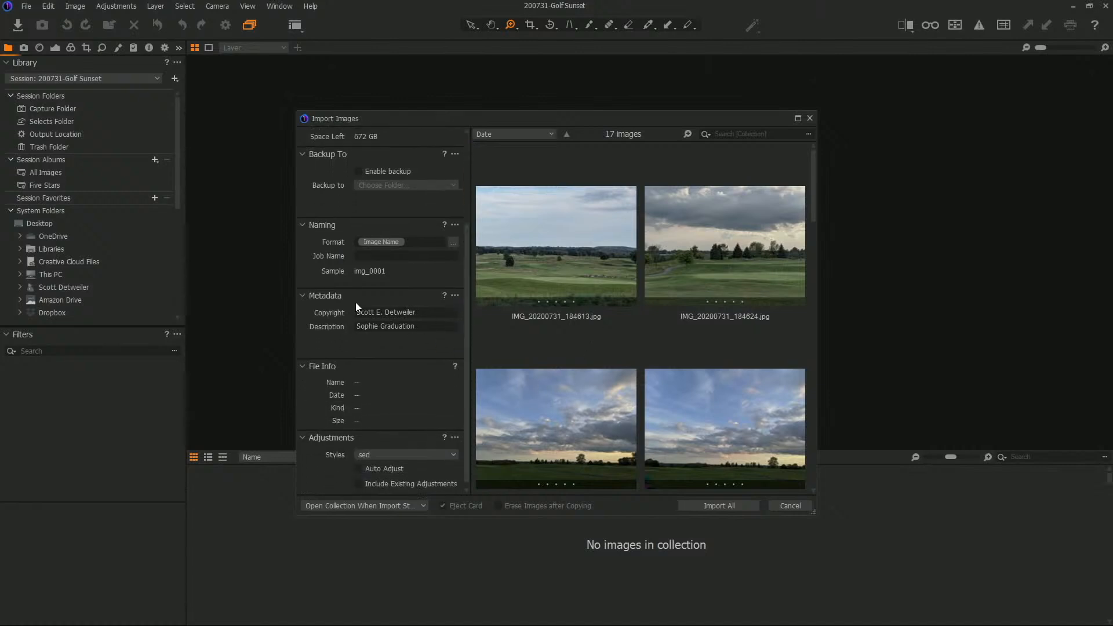
click(421, 326)
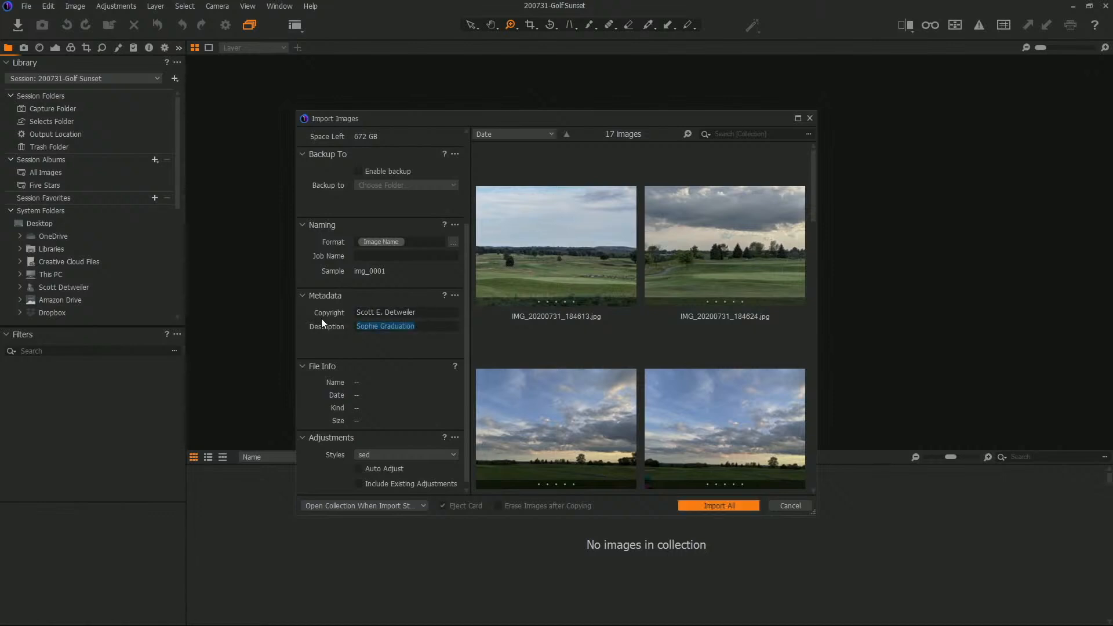
text(Gold)
key(BackSpace)
key(BackSpace)
text(f Sunset)
- Examine the user presets, including the Metadata preset, and the built-in styles available in the import adjustments
scroll(467, 336, down, 1)
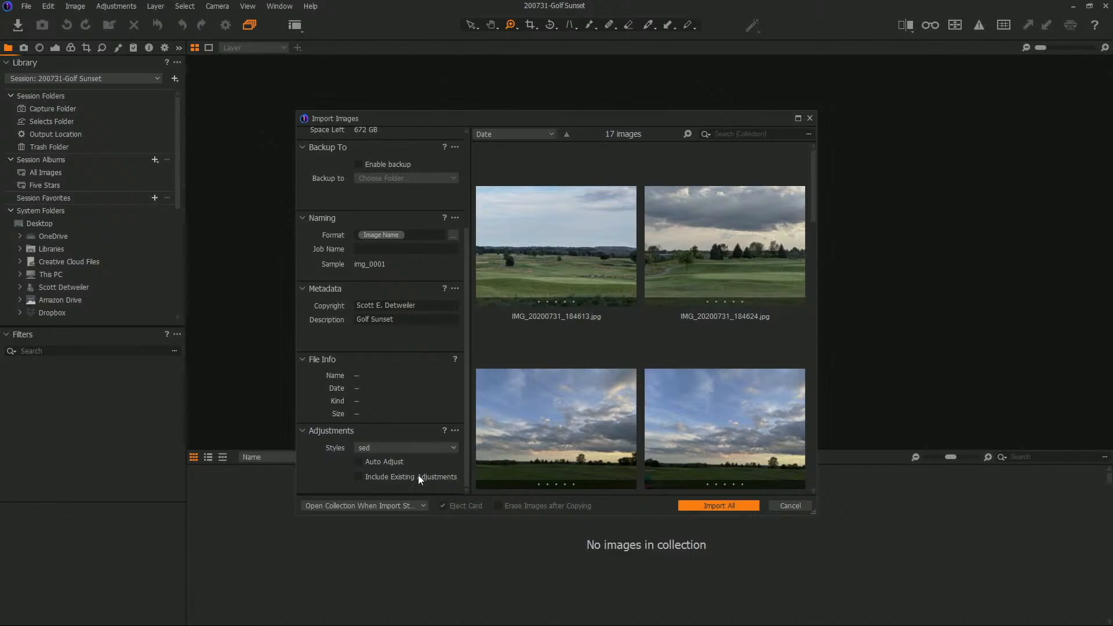
click(453, 449)
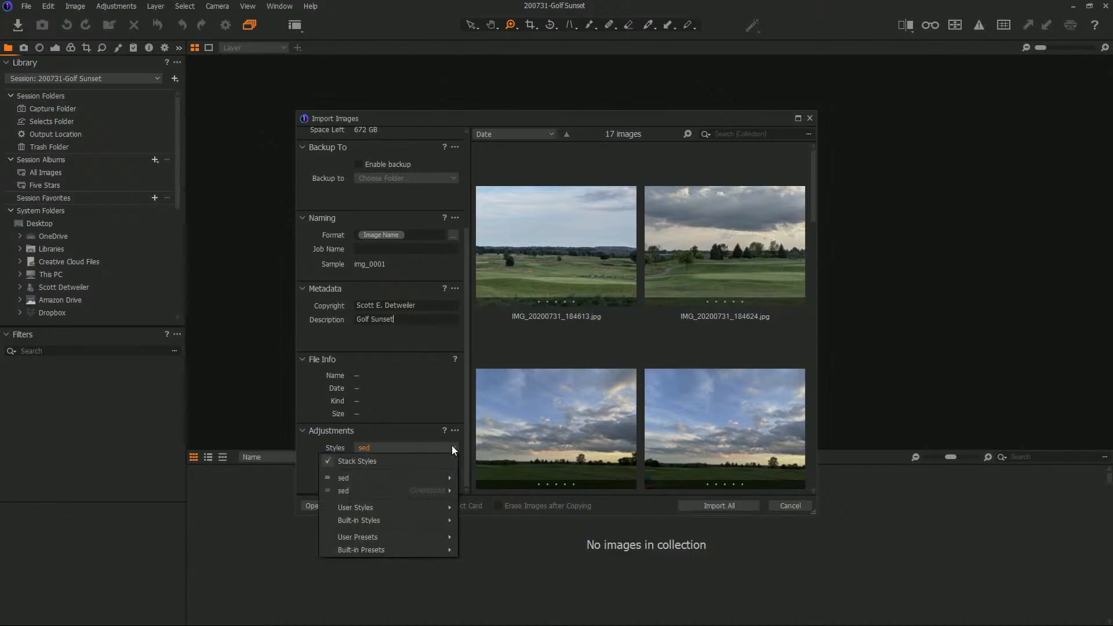
mouse_move(440, 538)
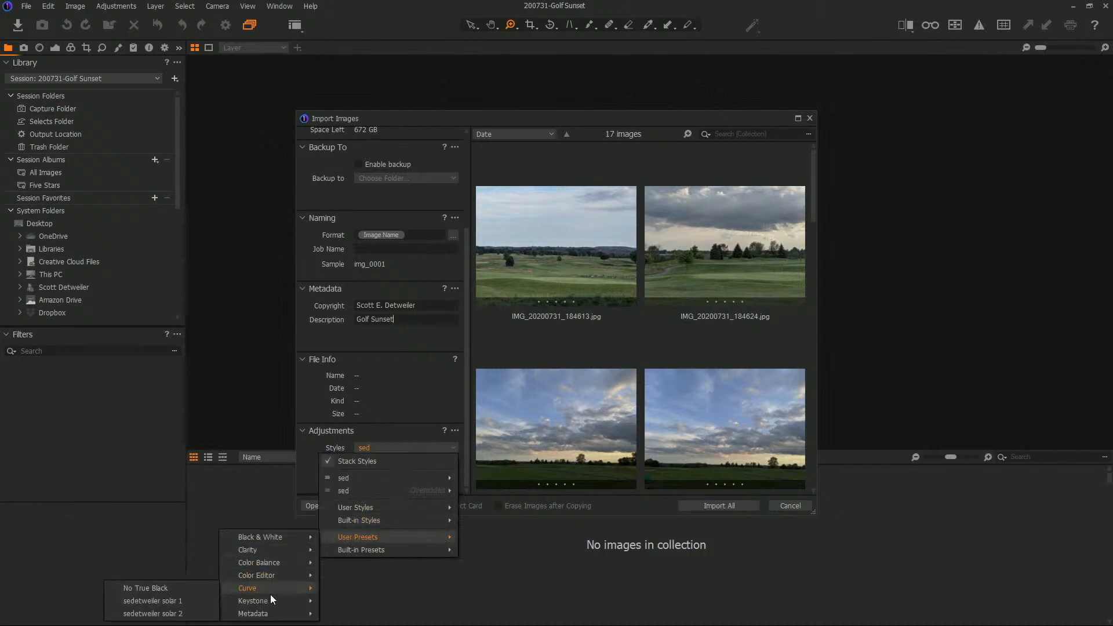
mouse_move(271, 613)
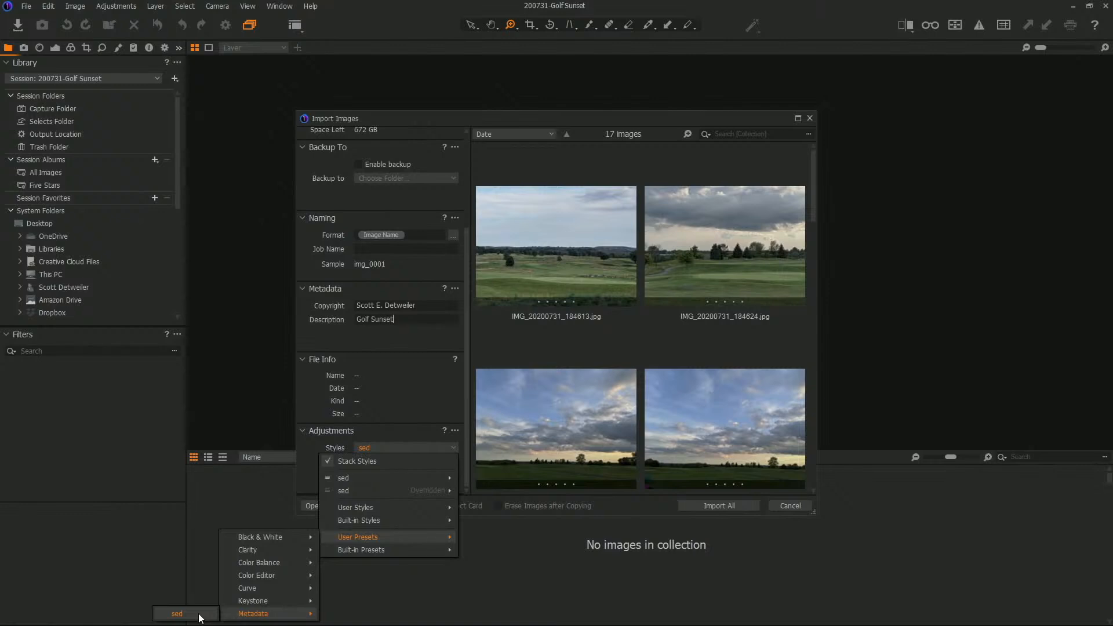
click(306, 444)
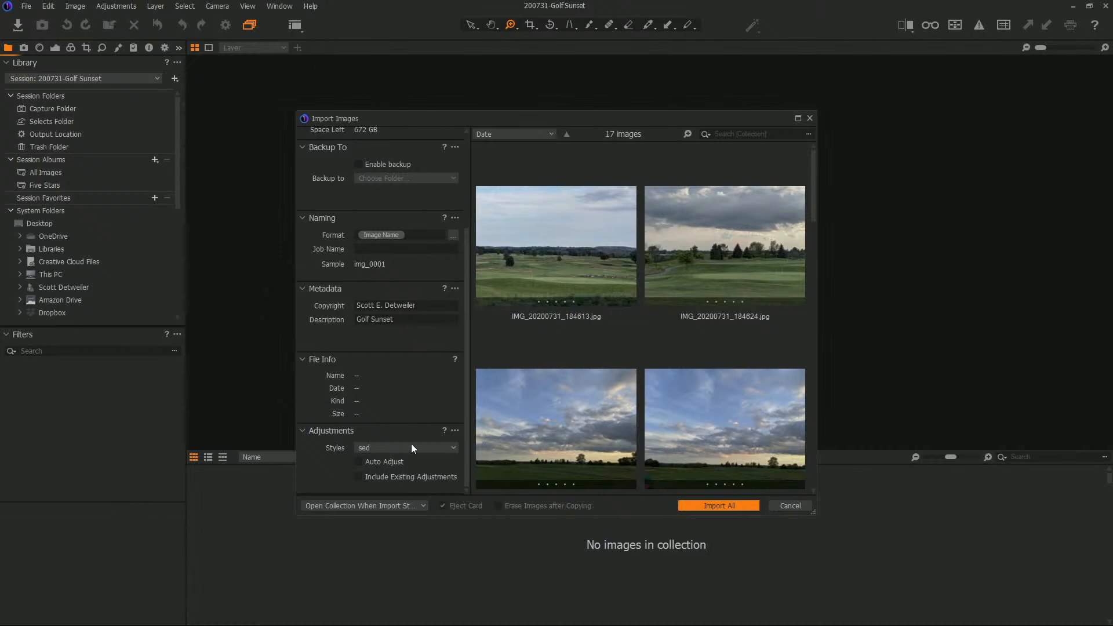
click(454, 448)
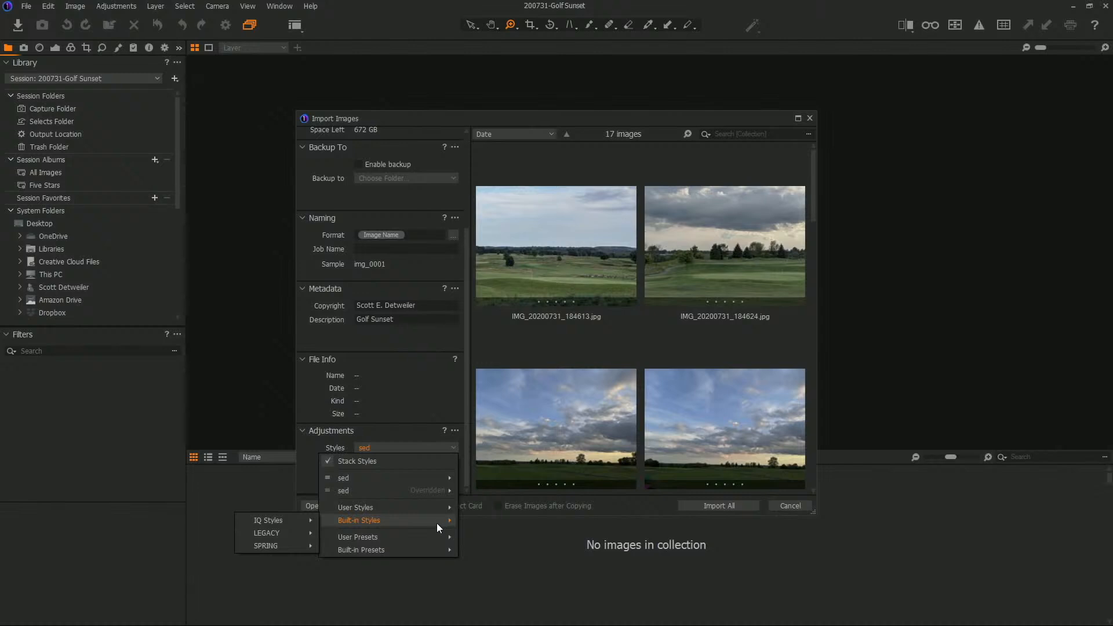
mouse_move(281, 532)
mouse_move(173, 545)
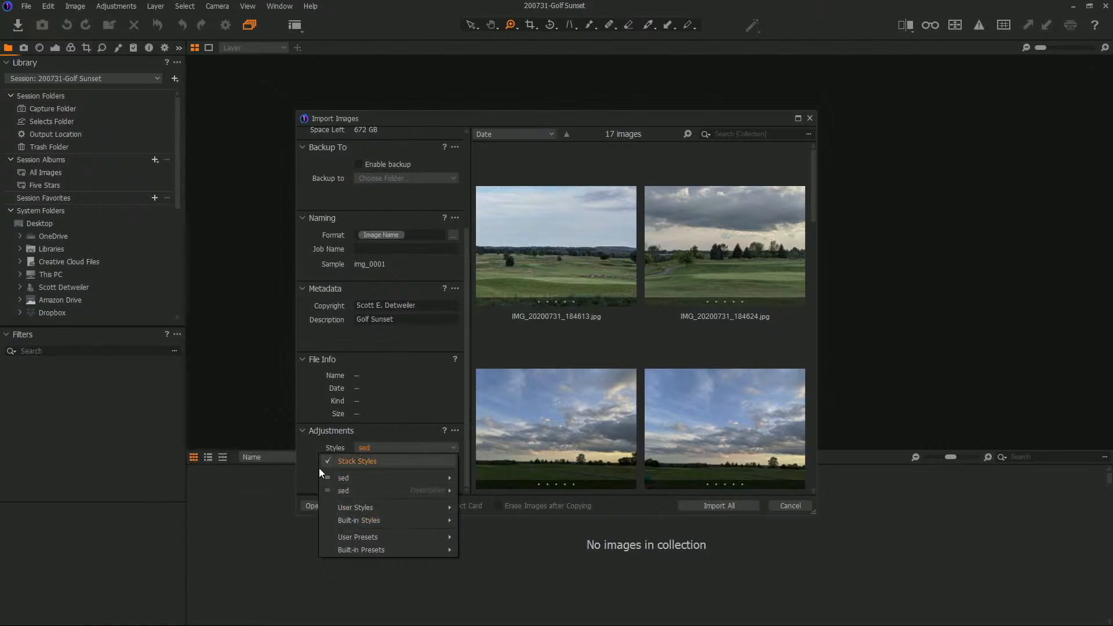
click(306, 456)
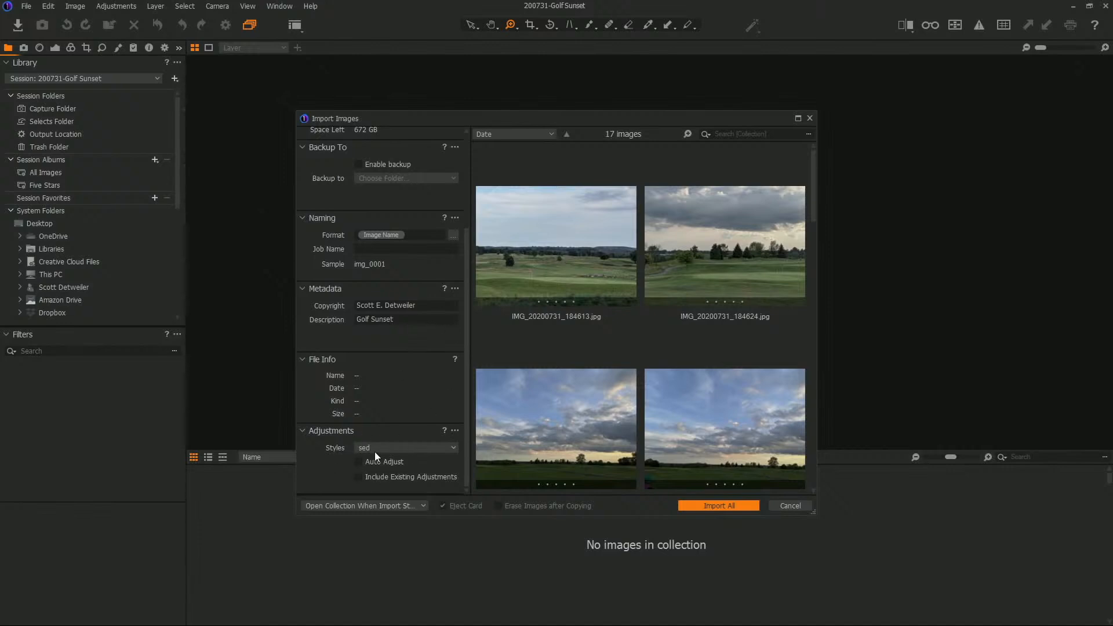
- Import all the golf course photos into the session and display the browser thumbnails as a filmstrip
click(724, 506)
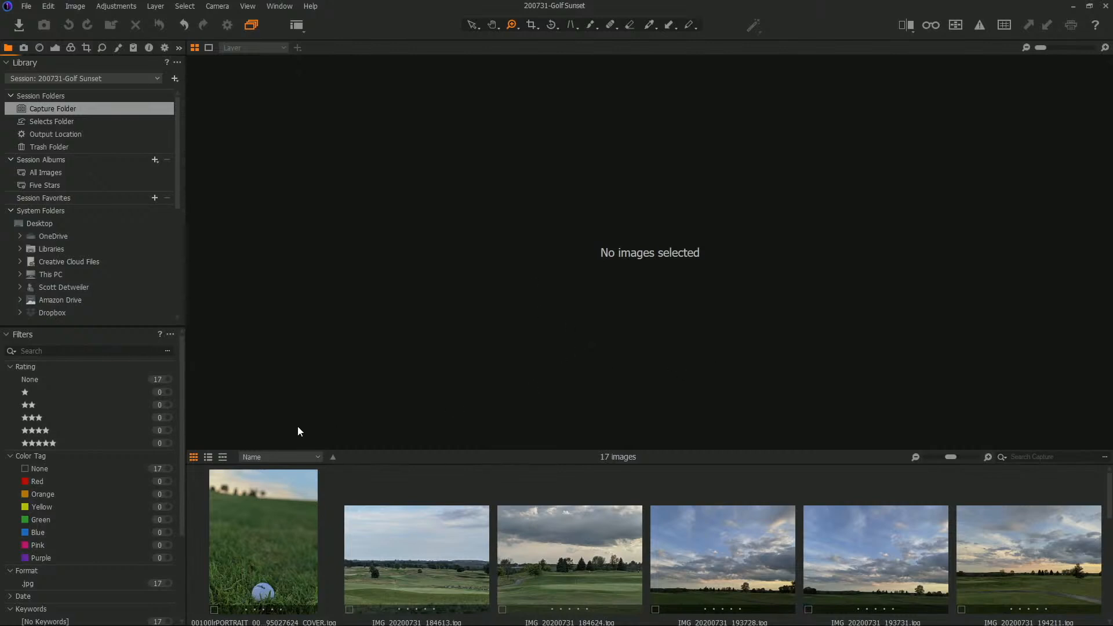
click(223, 457)
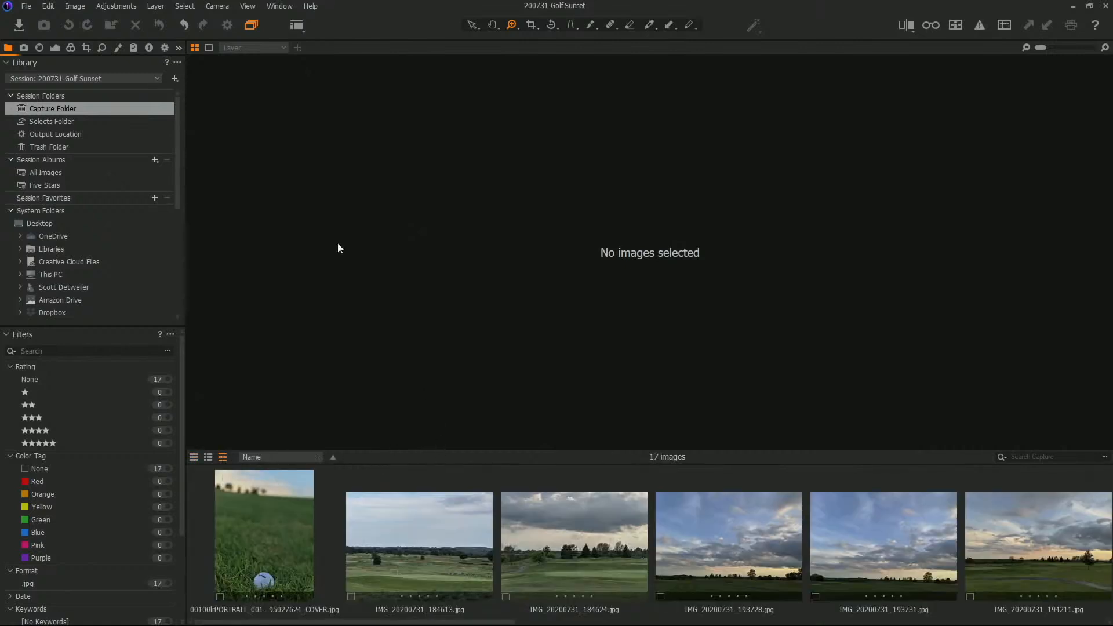
- Show the session's Capture folder in File Explorer, inspect the CaptureOne subfolder's Settings131 files, and return to the Capture folder
right_click(51, 112)
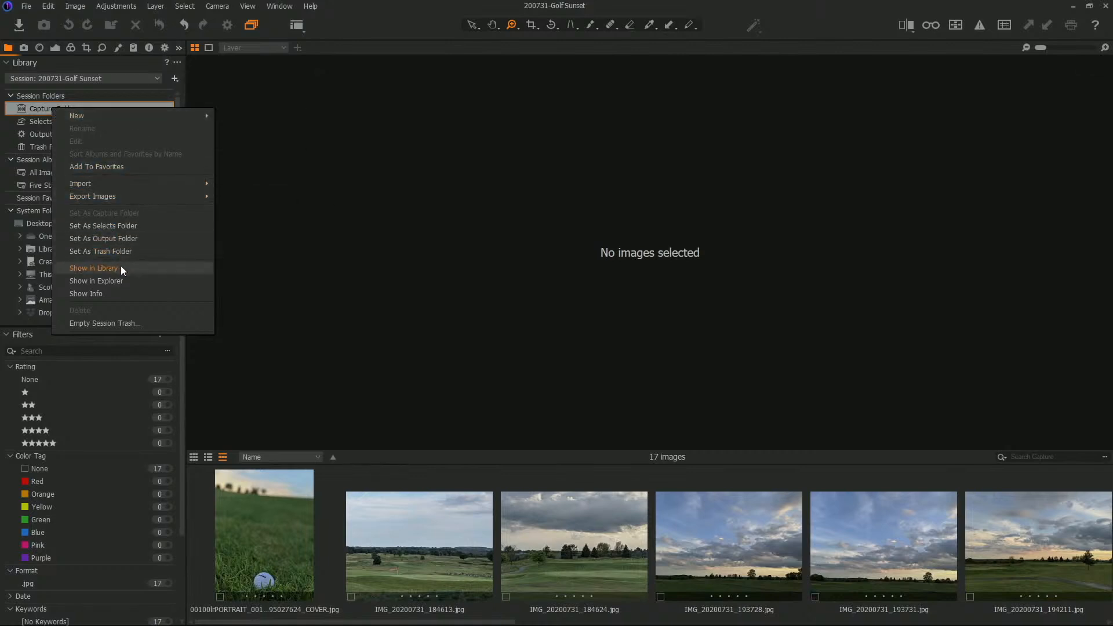
click(123, 281)
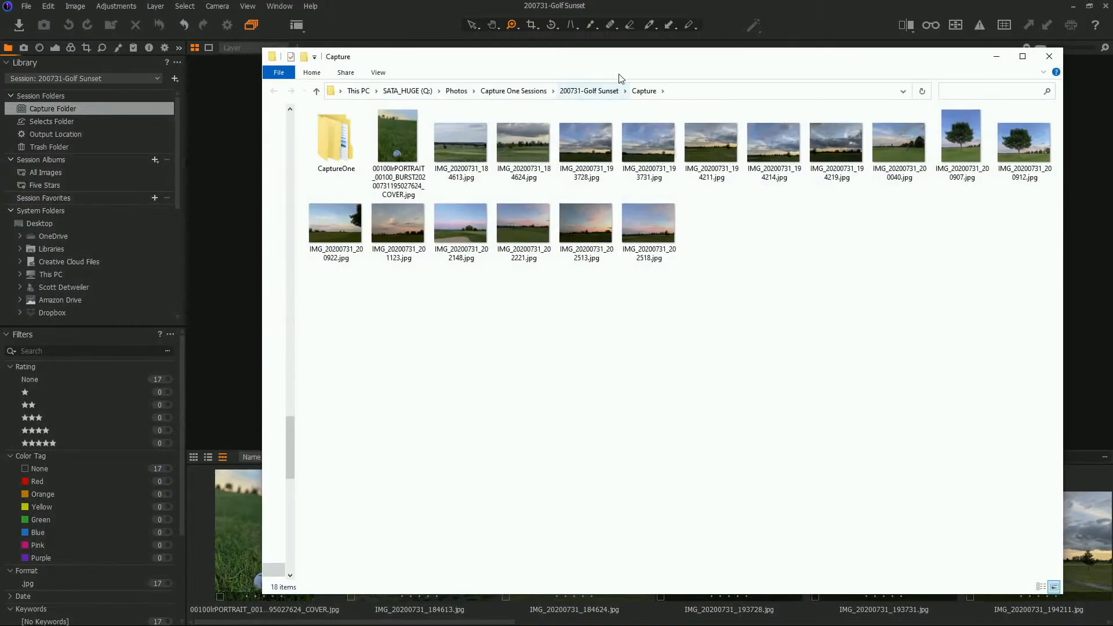
drag(621, 68, 586, 50)
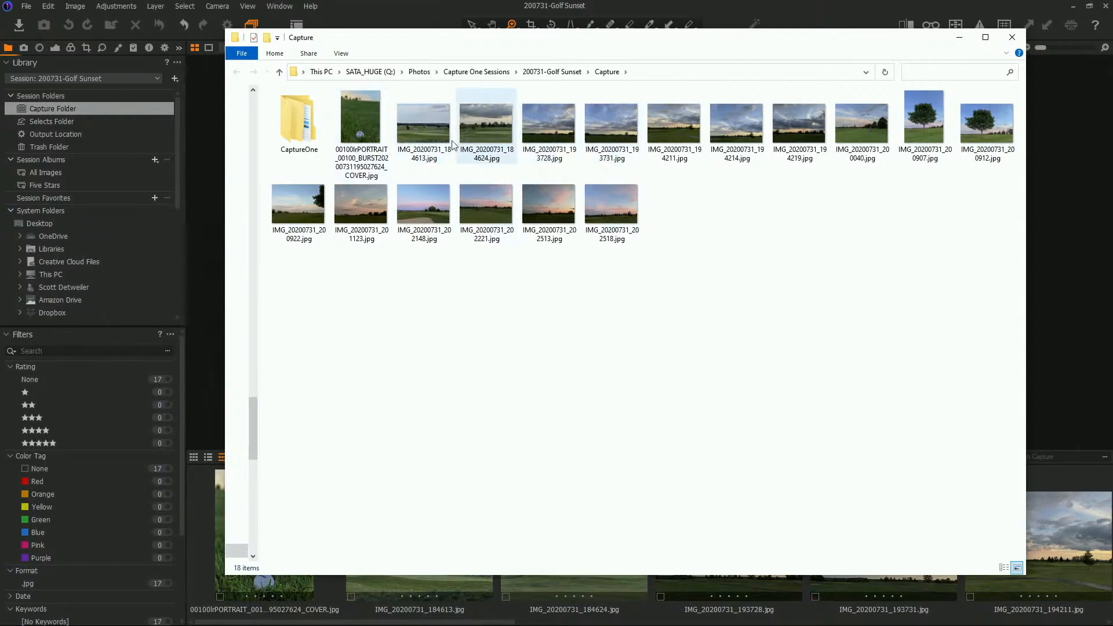
double_click(308, 127)
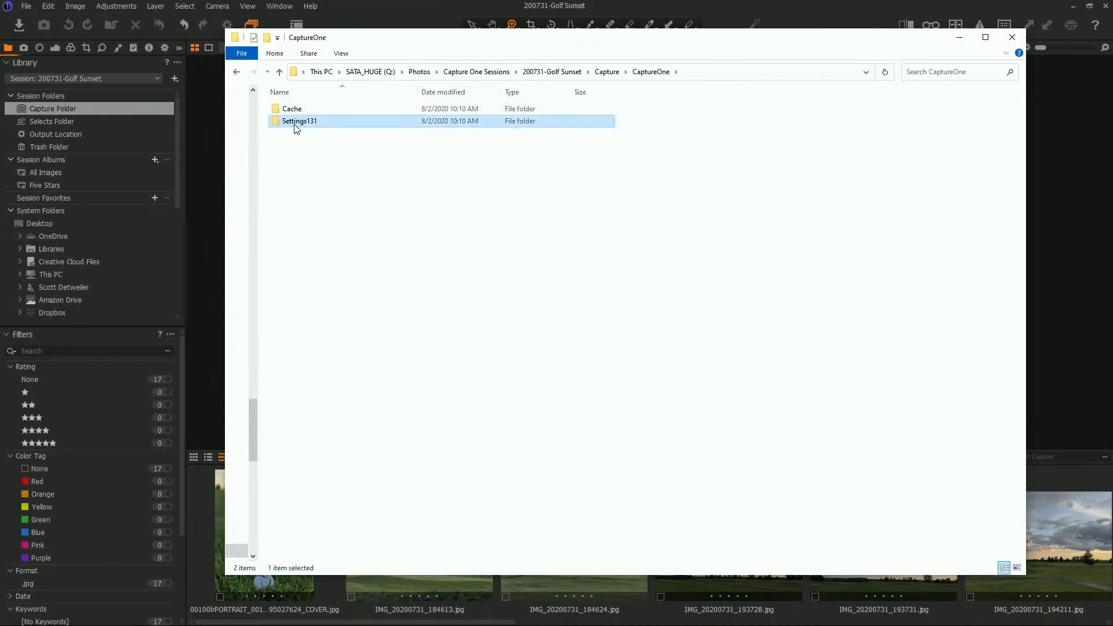
double_click(296, 123)
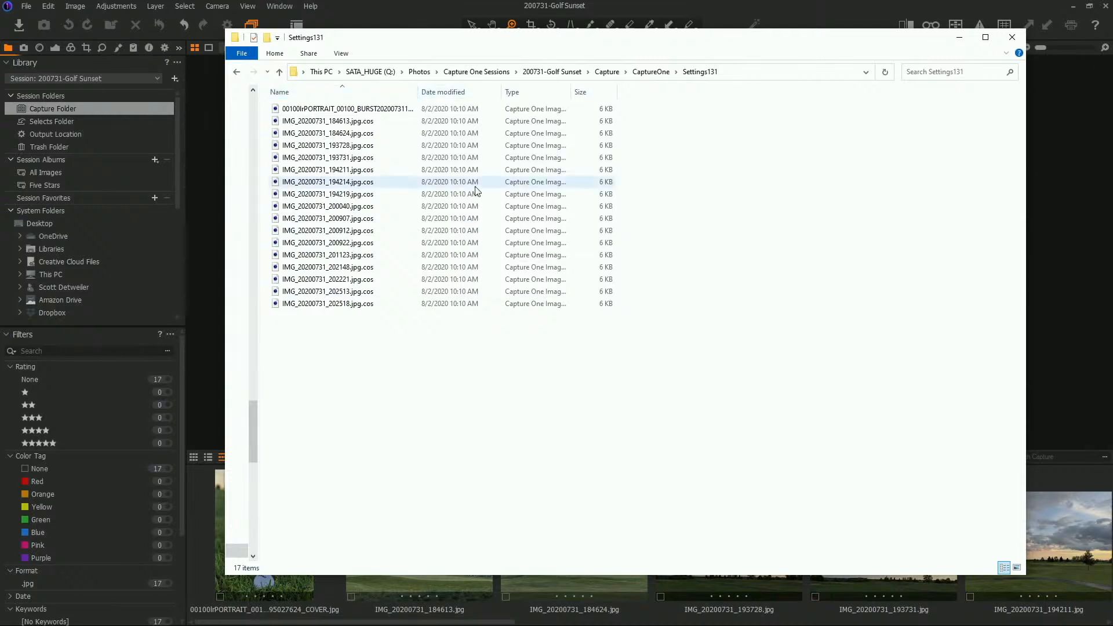
key(BackSpace)
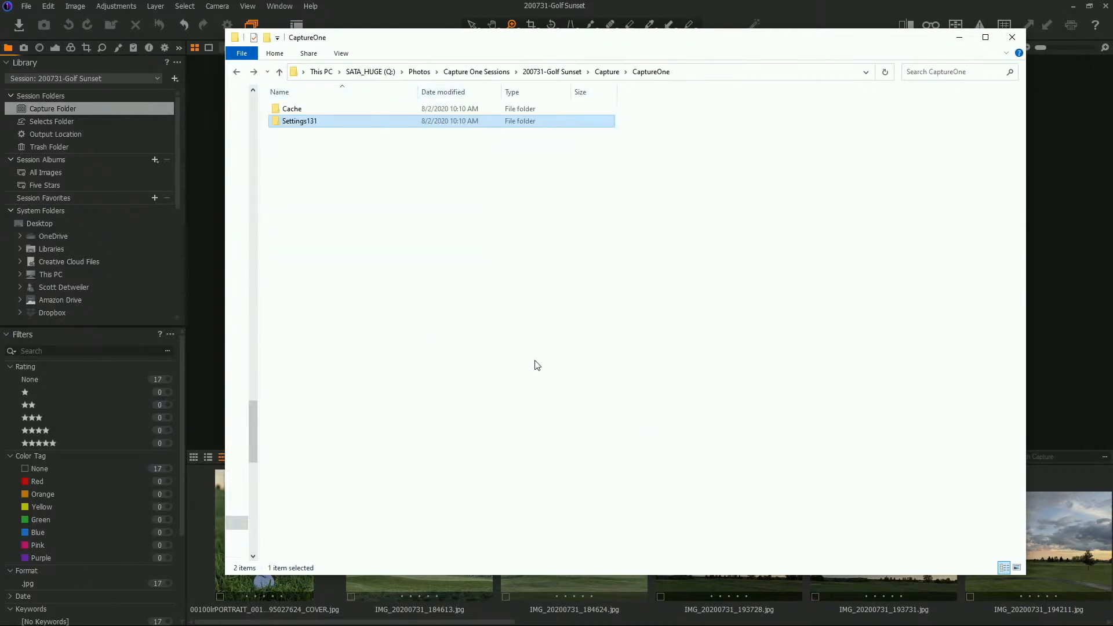
key(BackSpace)
- Preview the golf ball photo and its camera details with ACDSee PicaView in File Explorer, and return to Capture One
click(367, 119)
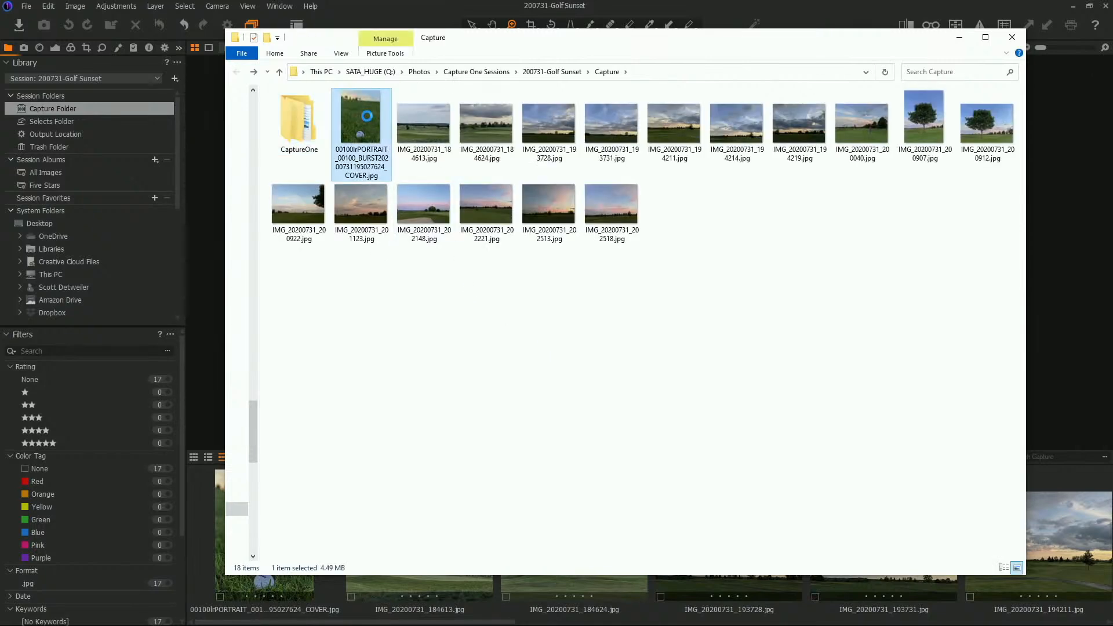
right_click(367, 117)
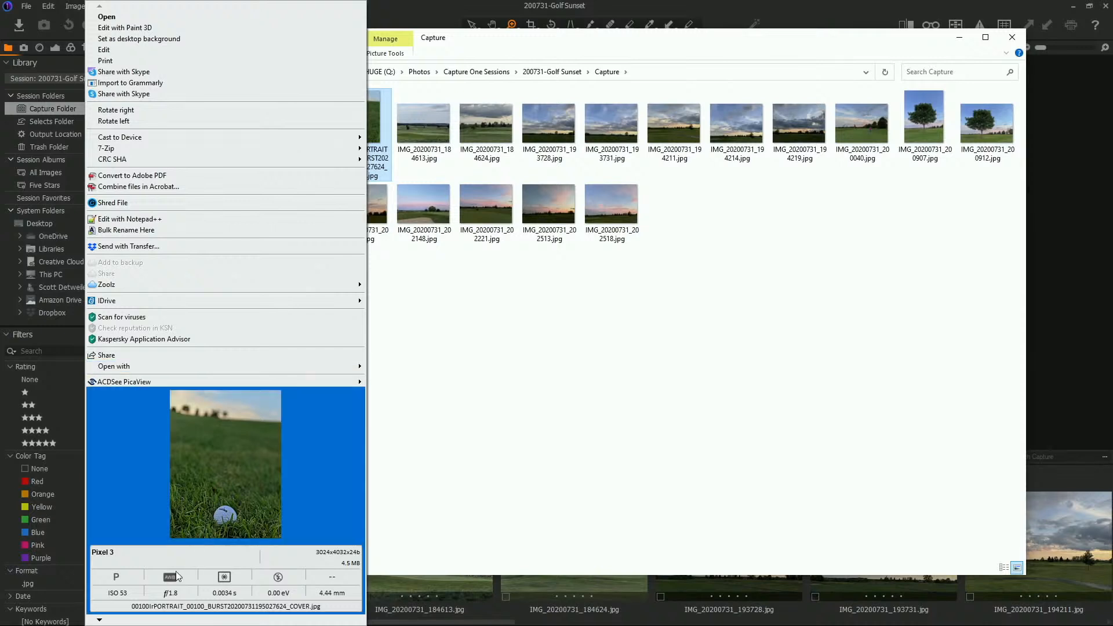
mouse_move(99, 621)
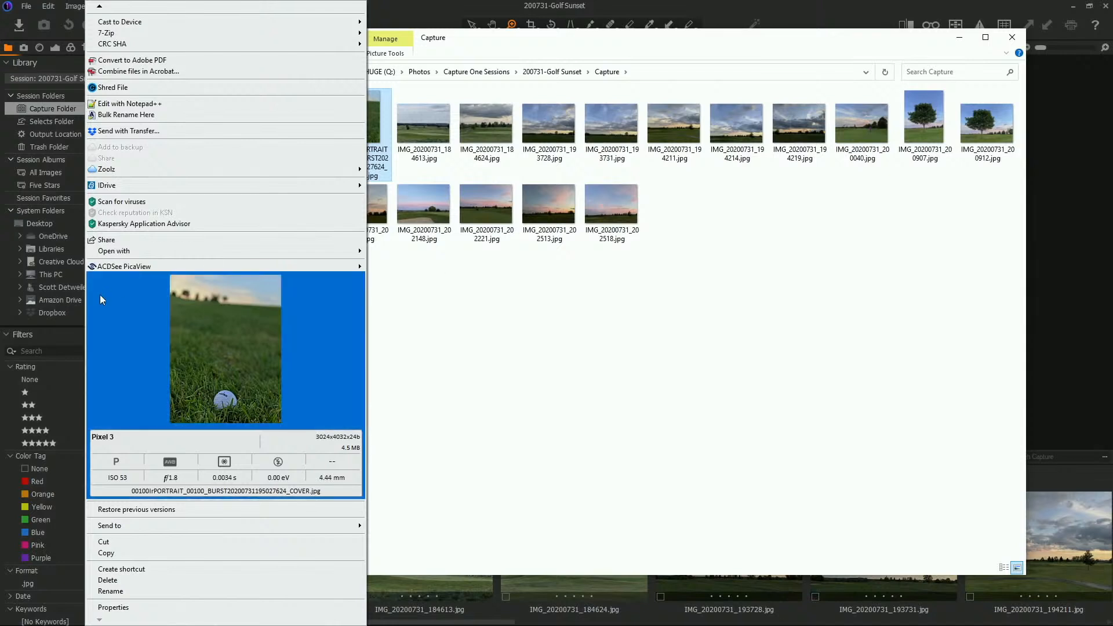
mouse_move(111, 270)
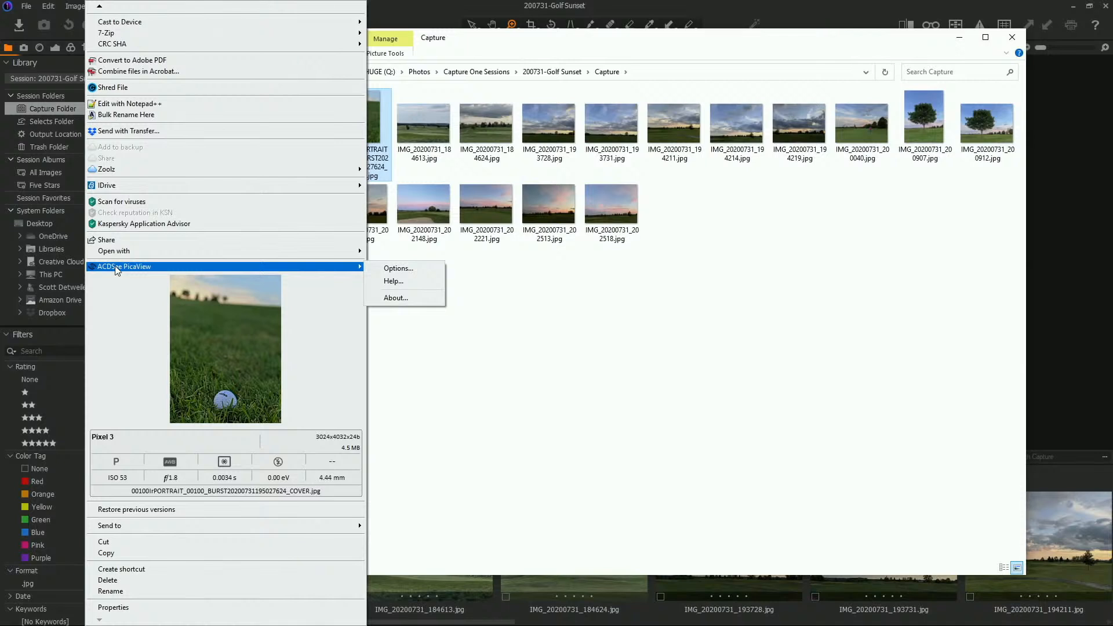
mouse_move(101, 10)
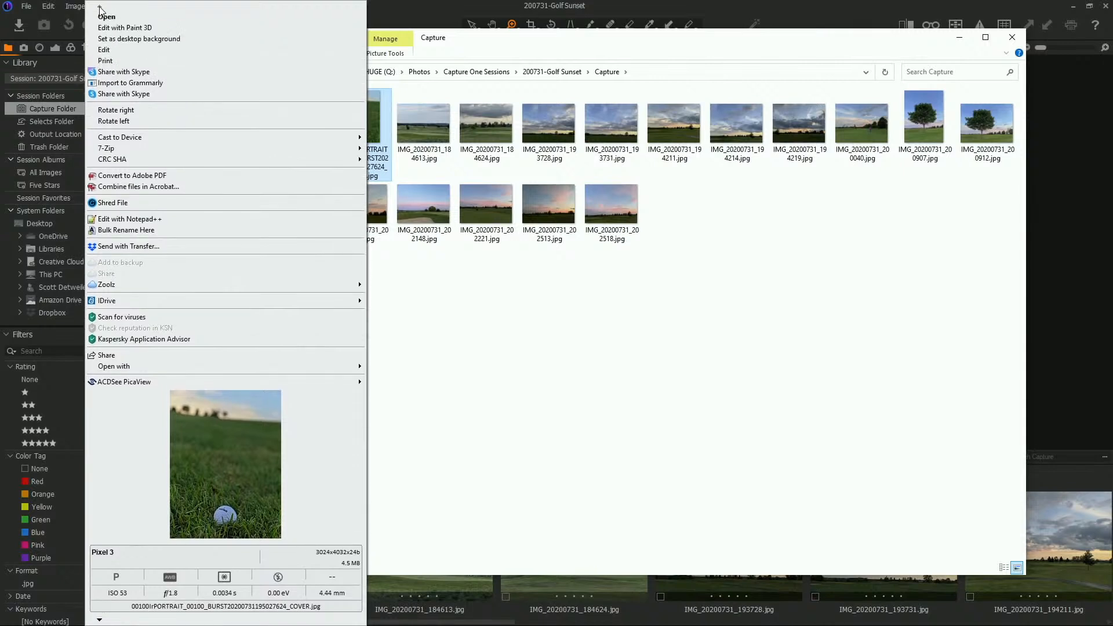
click(485, 313)
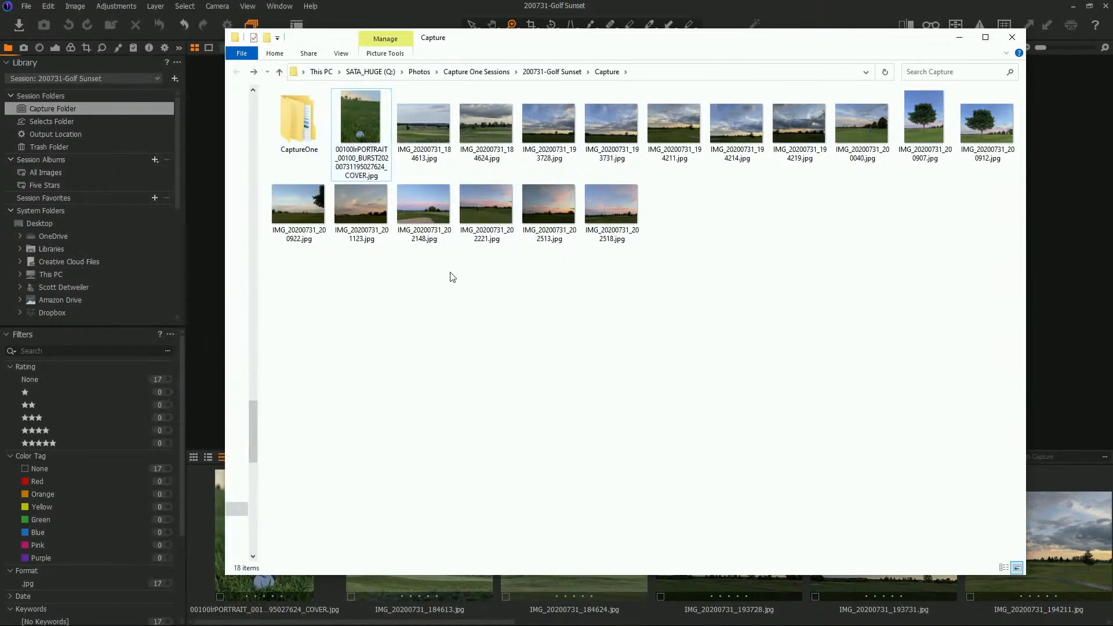
click(814, 7)
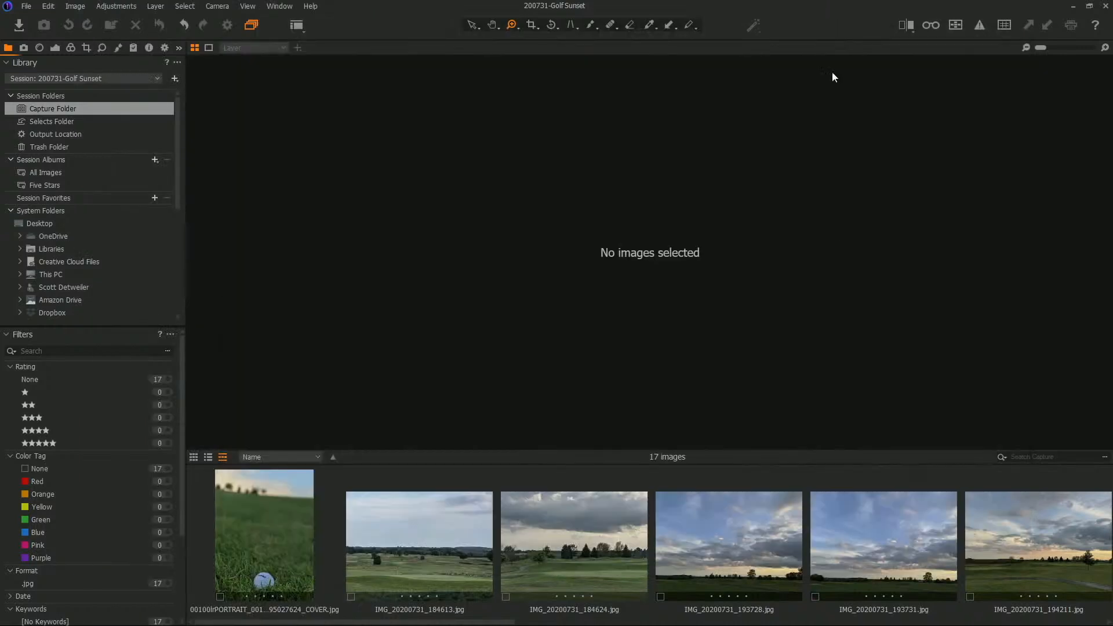
- View the golf ball photo and its available commands, and browse through the neighbouring golf course photos
click(267, 535)
right_click(270, 524)
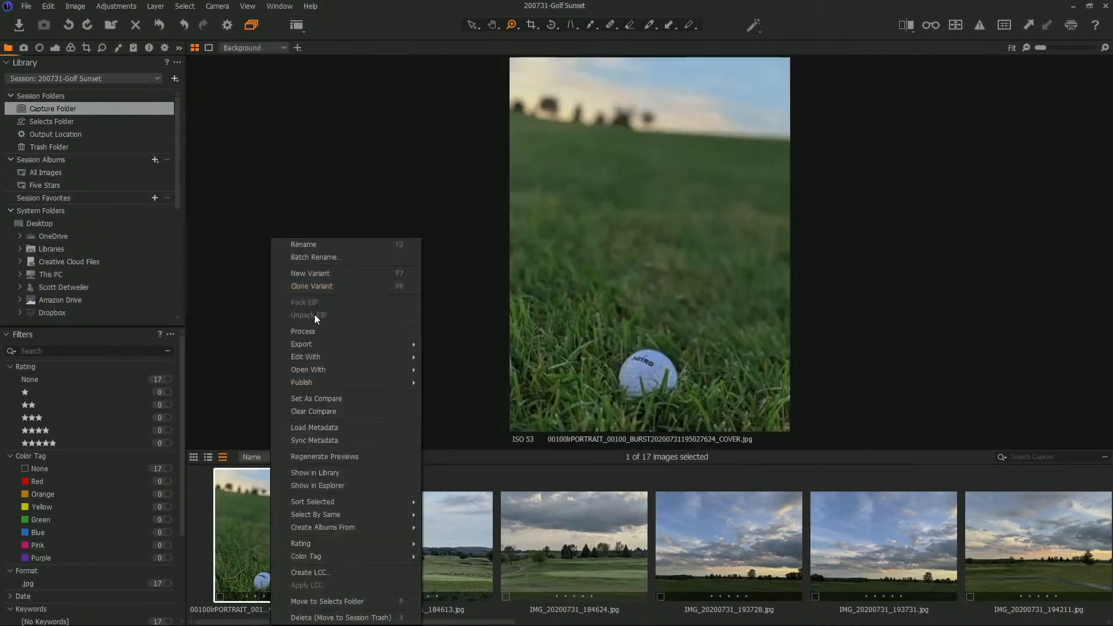
click(249, 330)
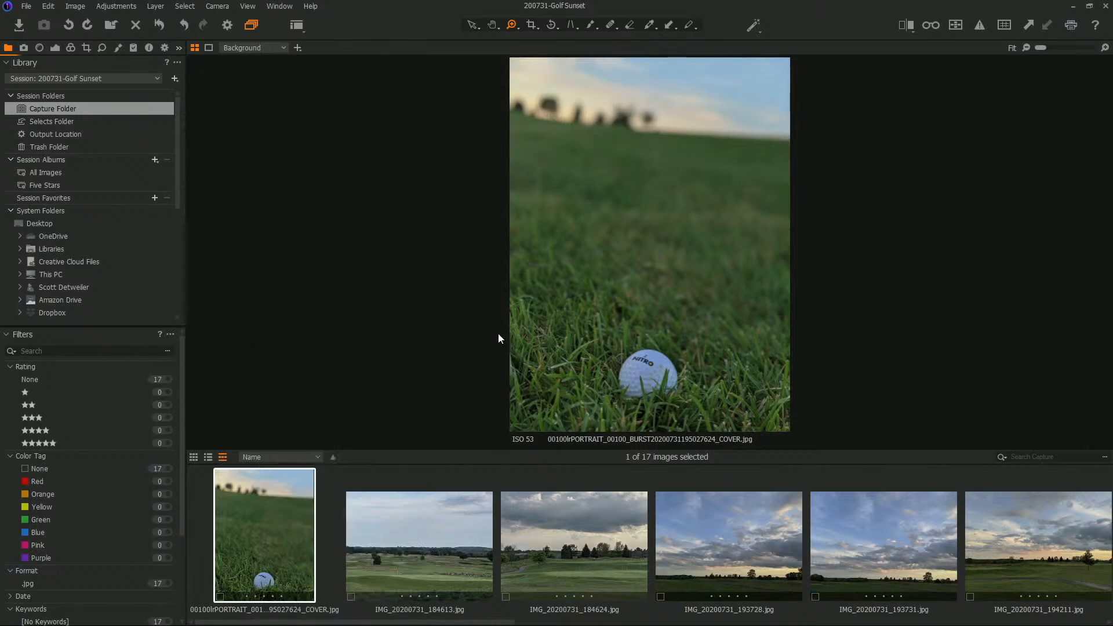
click(447, 545)
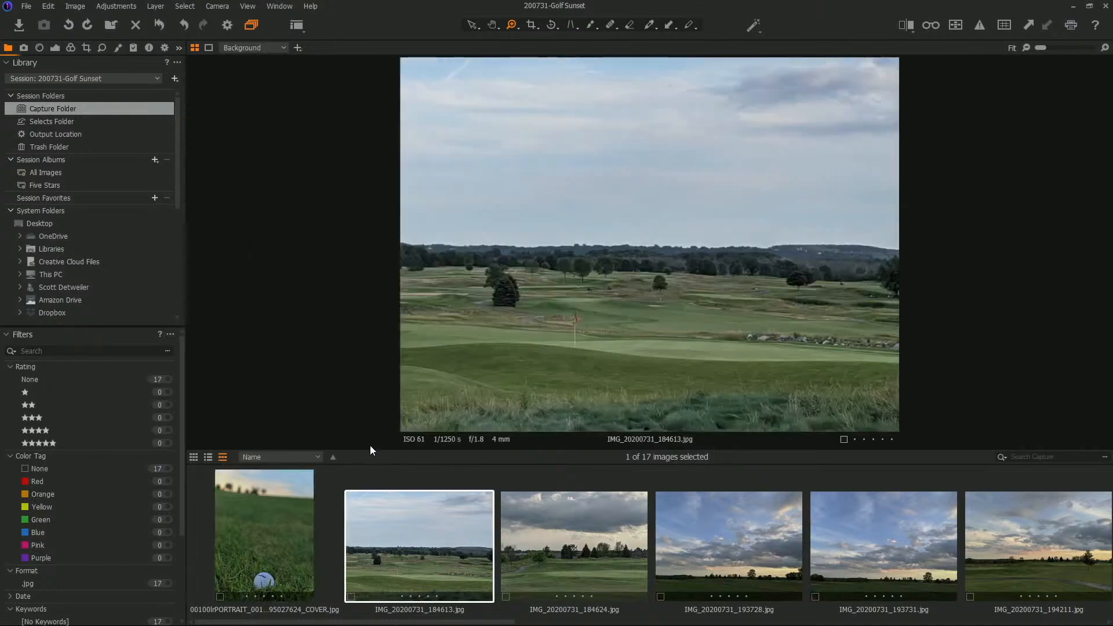
key(Right)
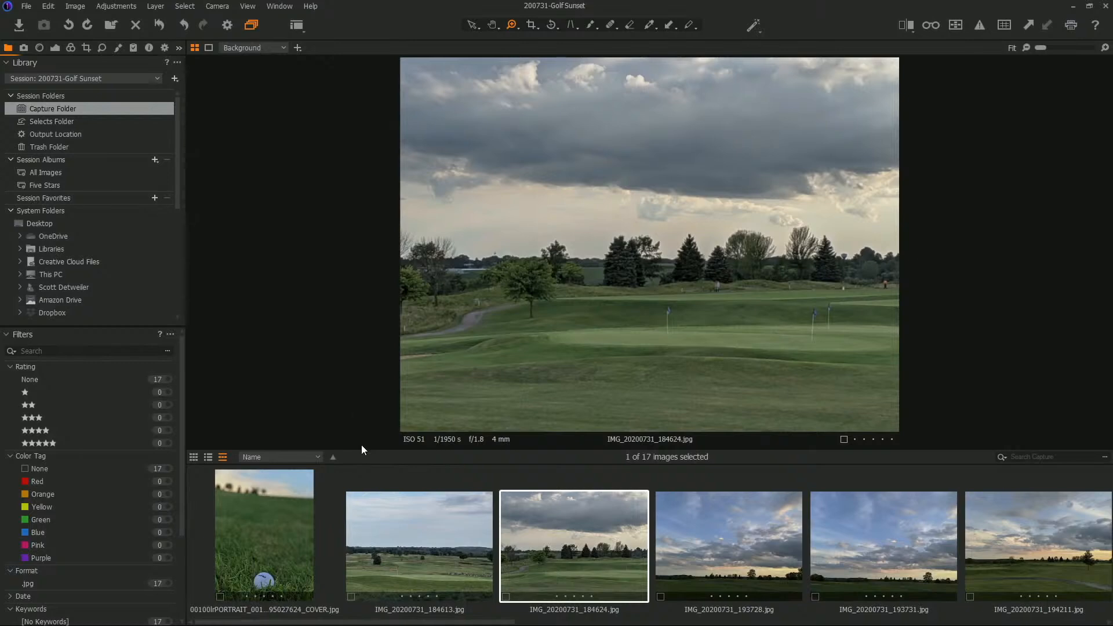
key(Right)
key(Left)
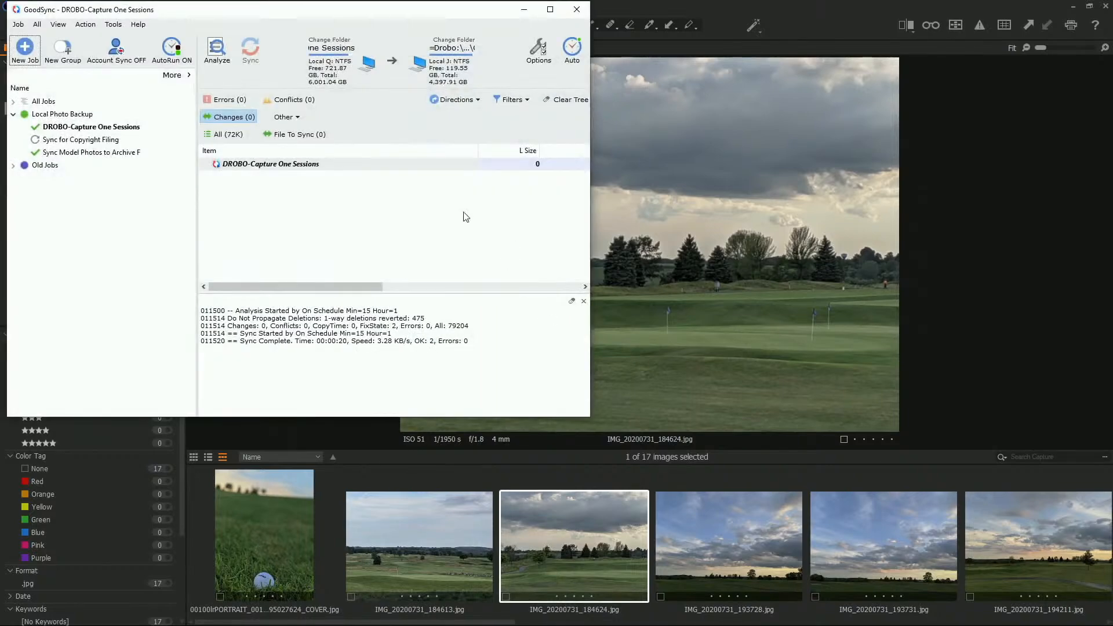
- Switch to GoodSync and examine the General and Filters options of the DROBO-Capture One Sessions backup job
drag(381, 11, 633, 105)
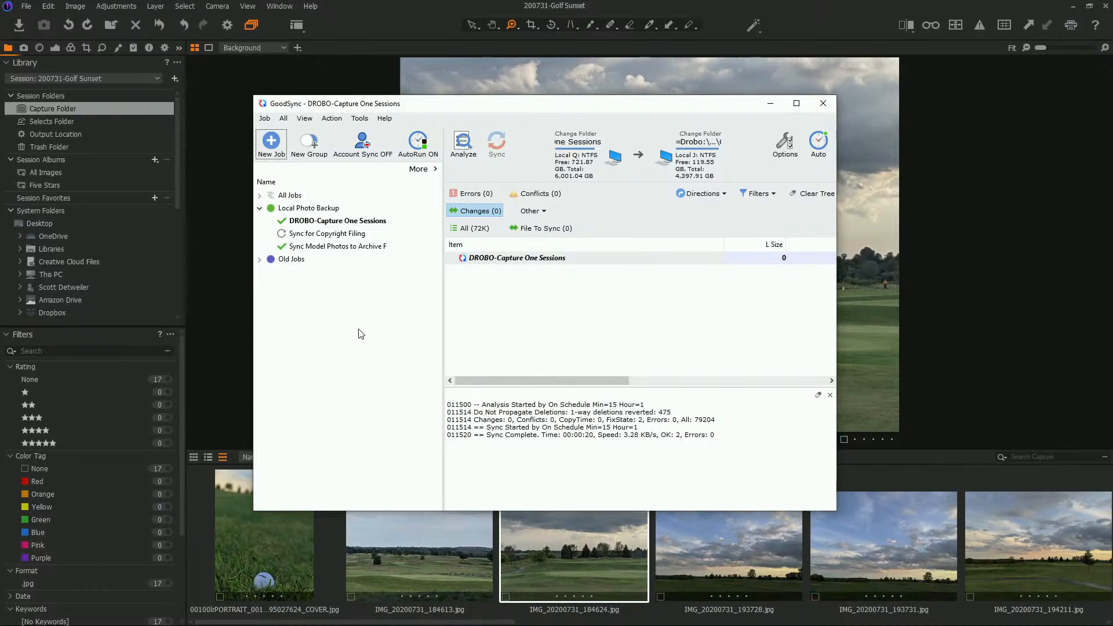
click(328, 224)
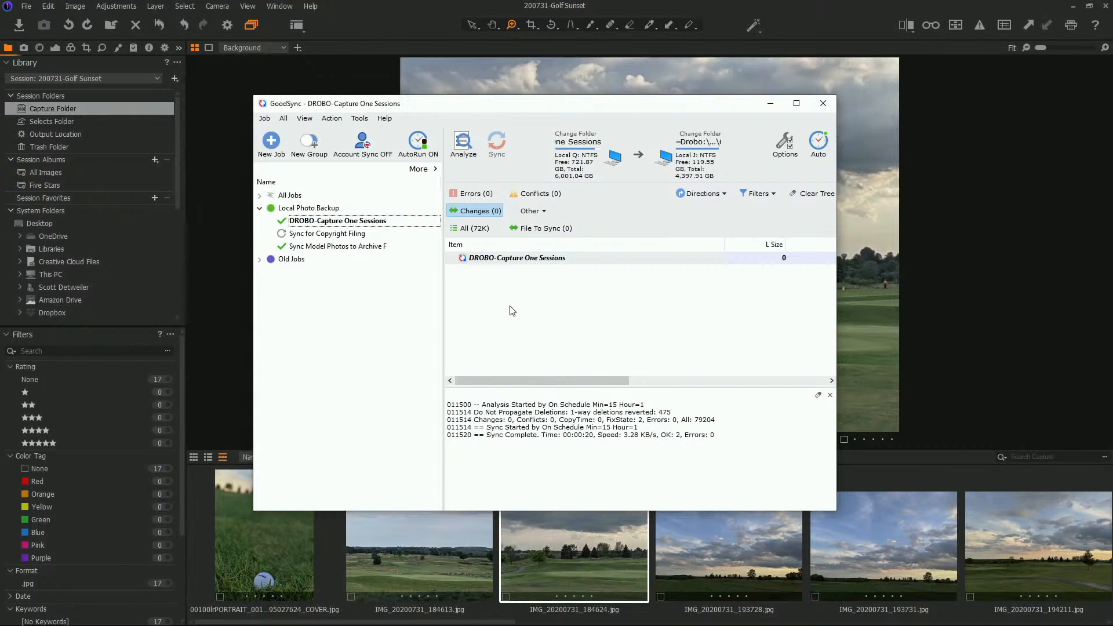
right_click(347, 225)
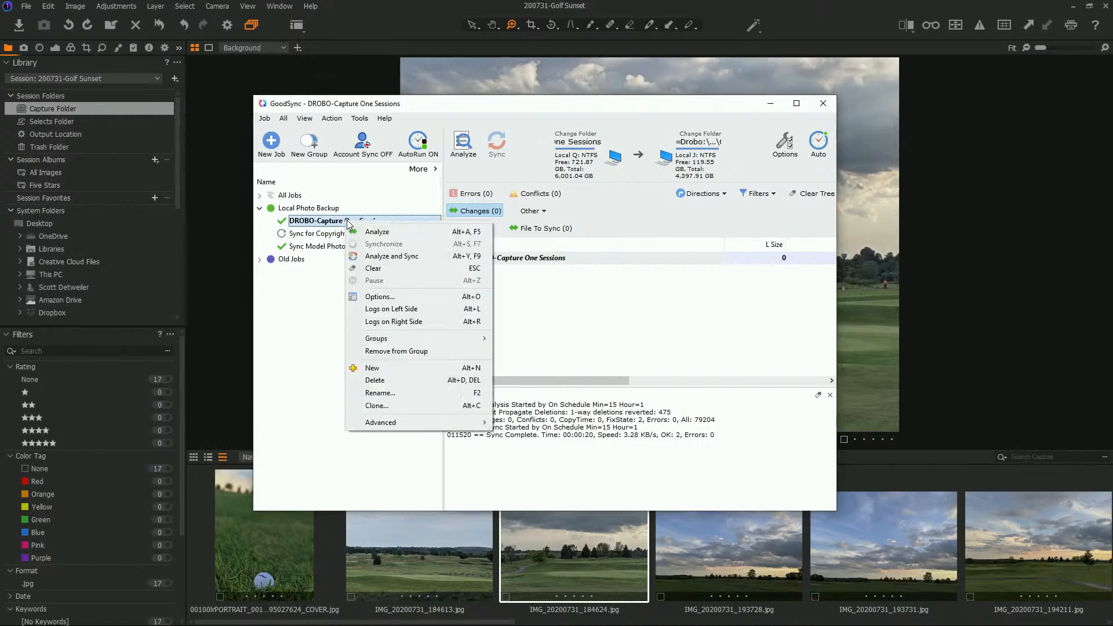
click(398, 297)
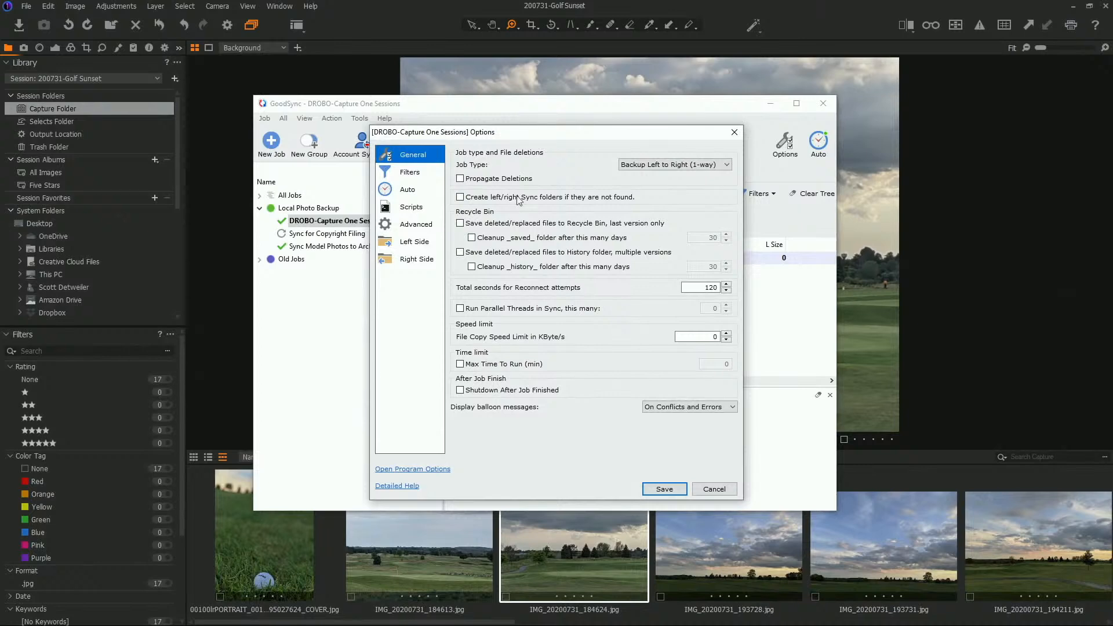
drag(541, 134, 553, 217)
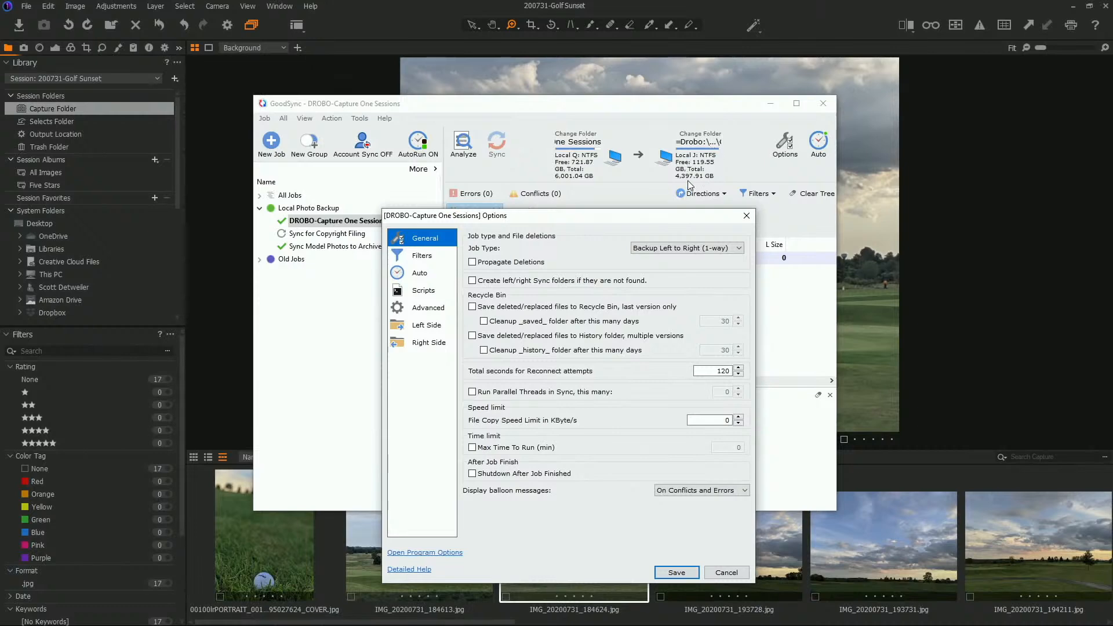
drag(631, 214, 639, 199)
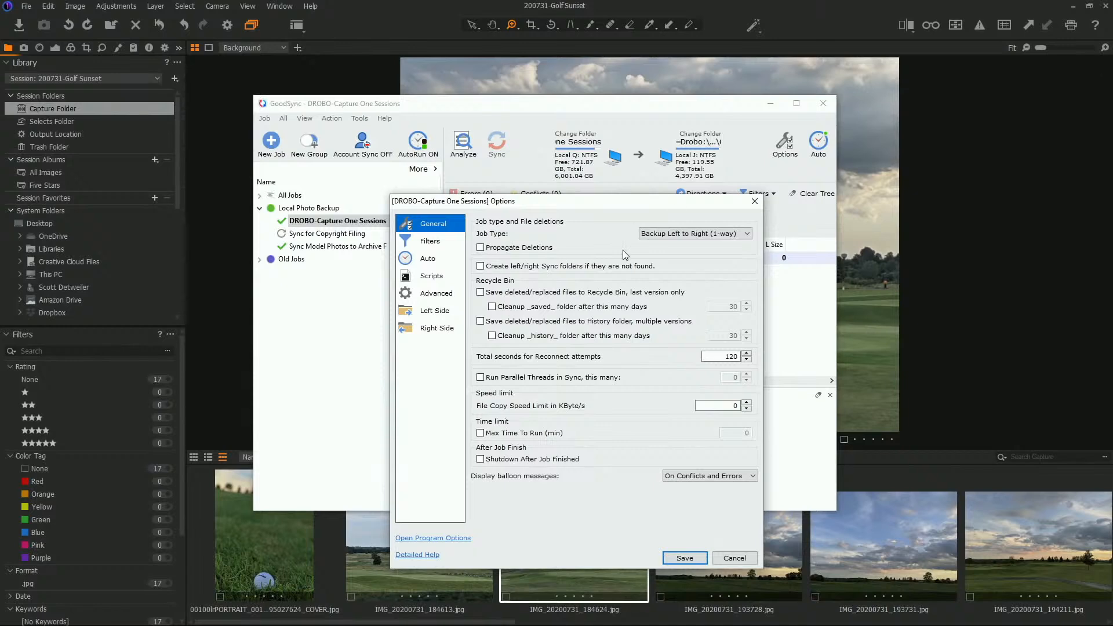
click(432, 242)
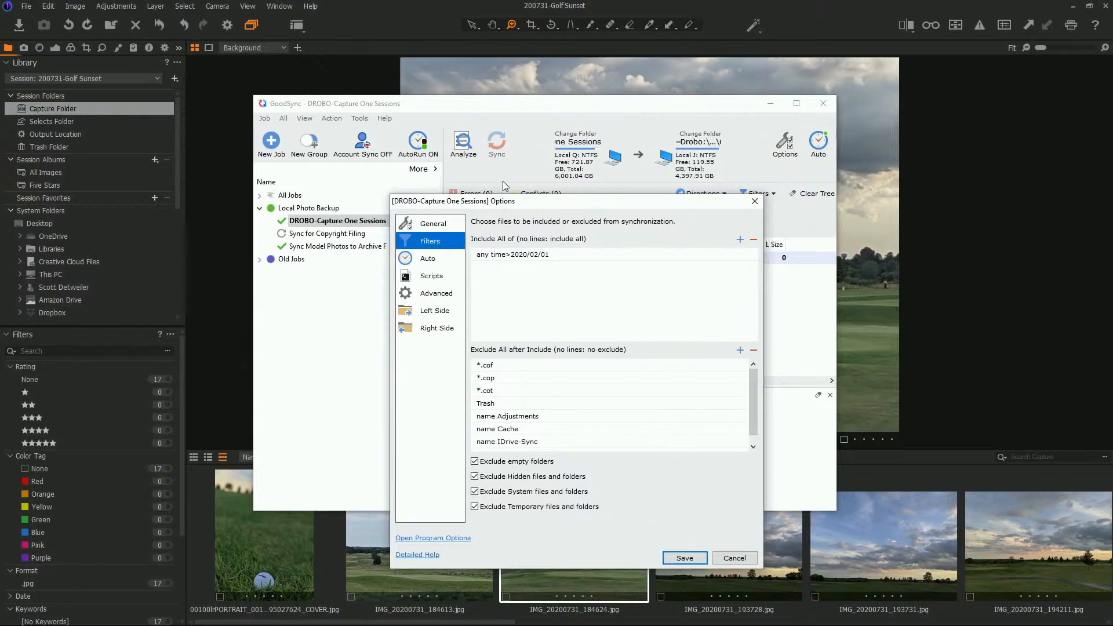
- Examine the full list of excluded file types and folders in the DROBO-Capture One Sessions job's filters
click(428, 258)
click(430, 241)
mouse_move(498, 394)
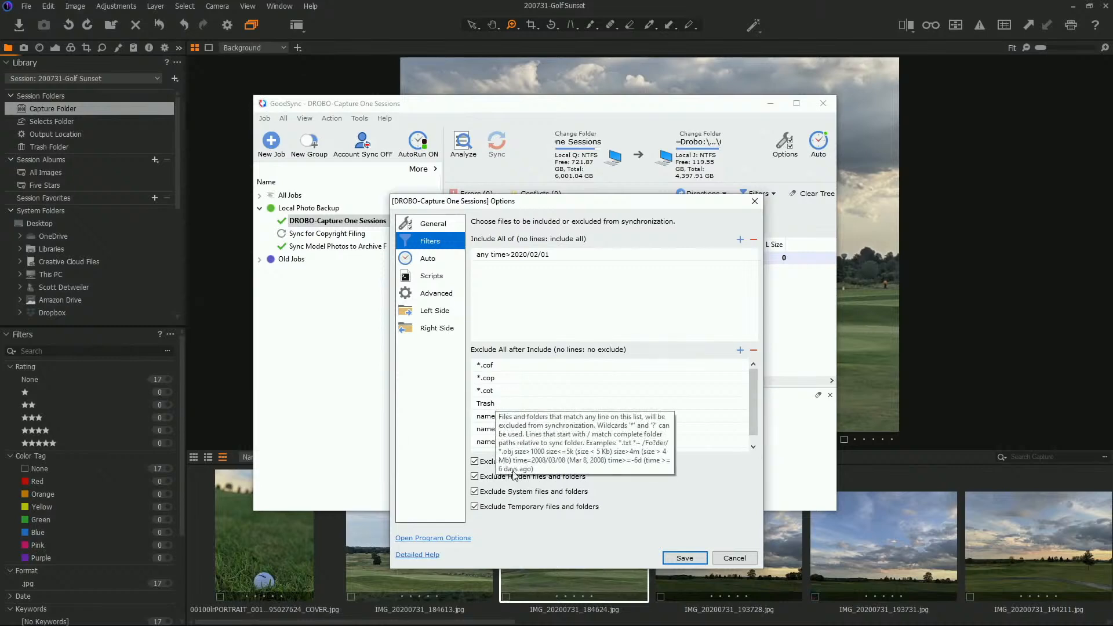
drag(752, 411, 753, 418)
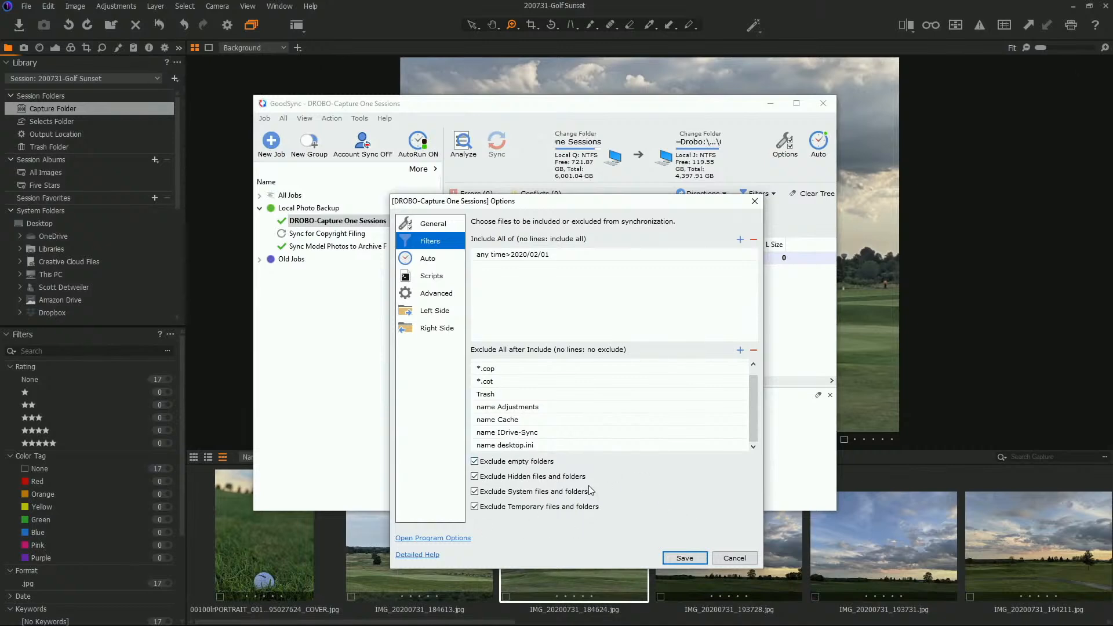
- Examine the job's automatic run options, schedule and left and right side settings, and close the options without saving
click(427, 260)
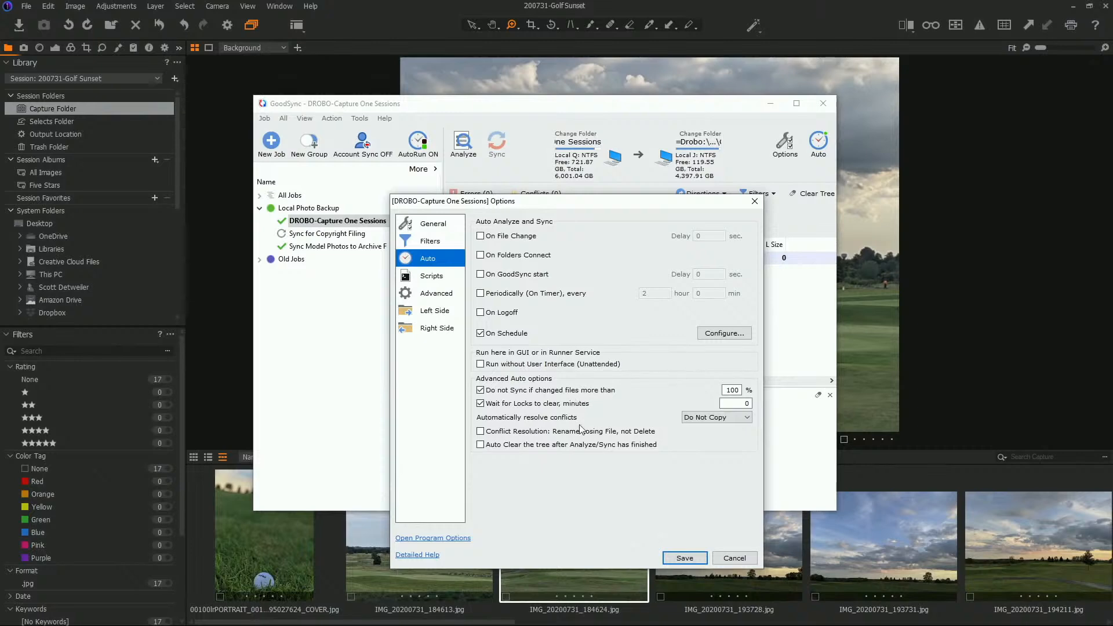
click(723, 333)
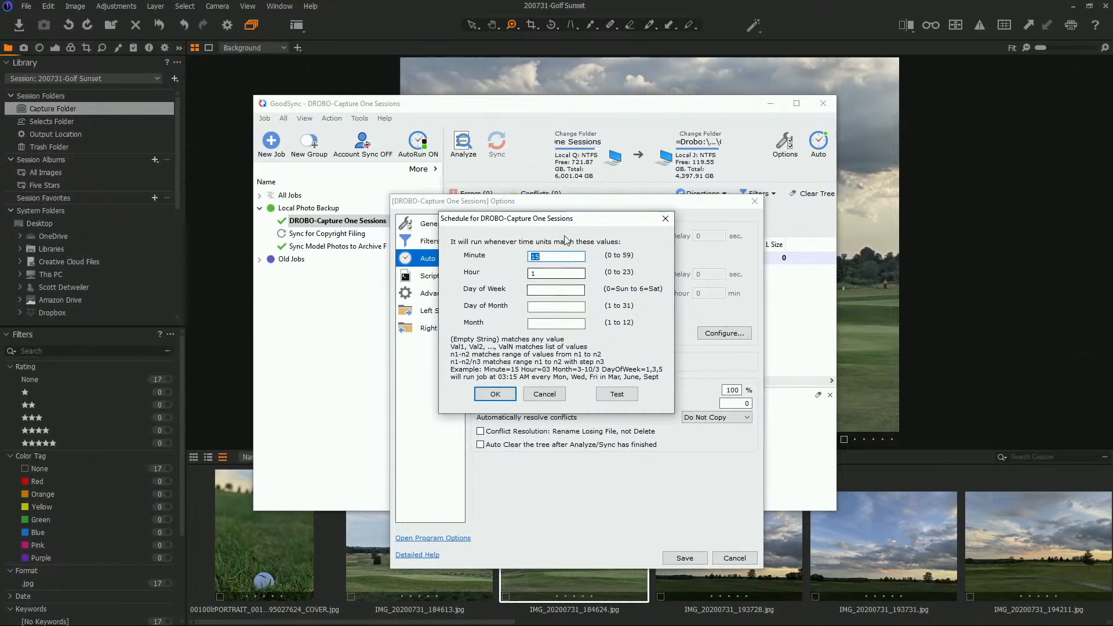
click(545, 394)
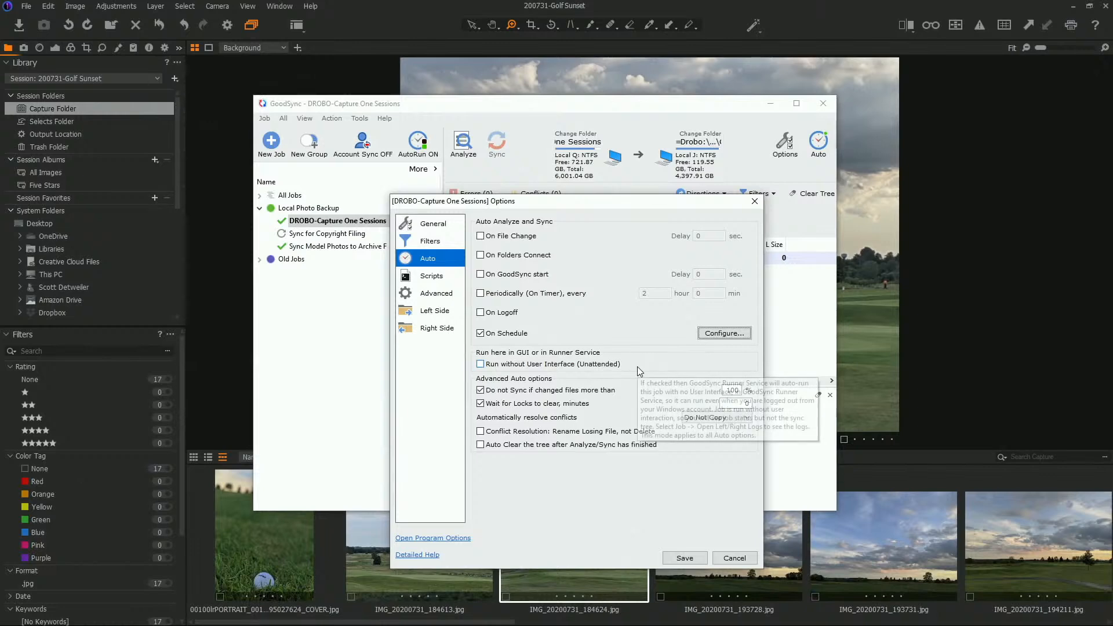
click(440, 312)
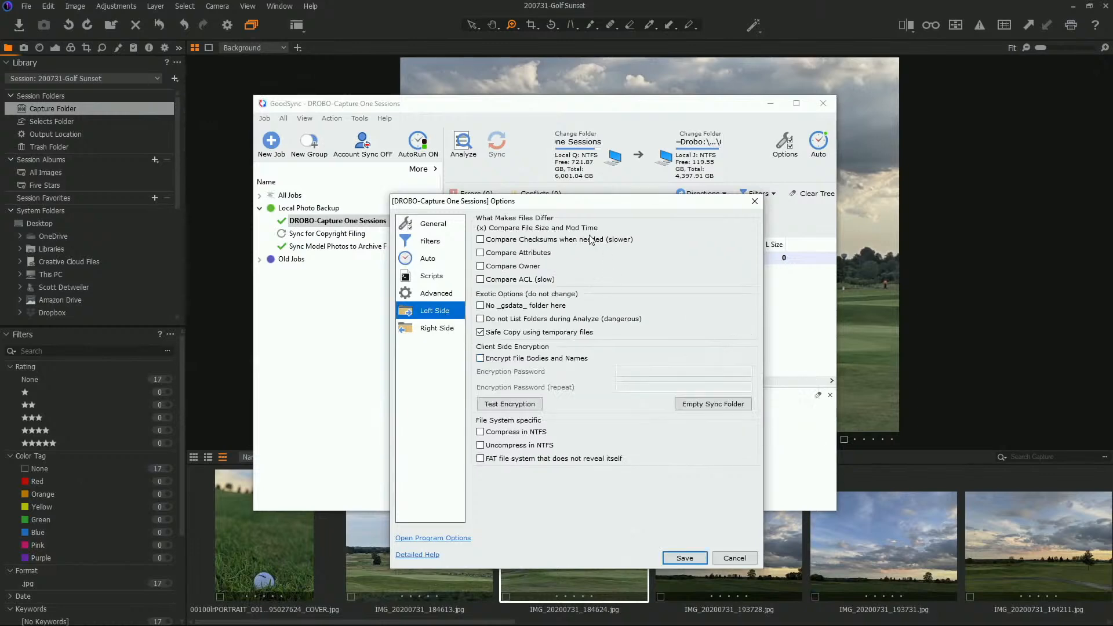
click(438, 329)
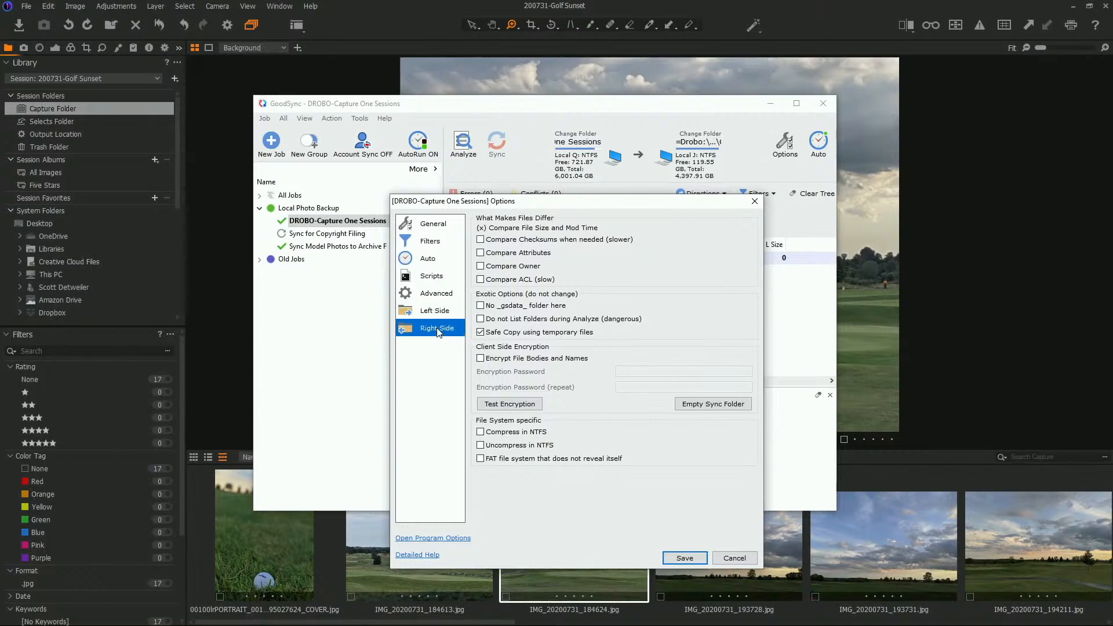
click(735, 558)
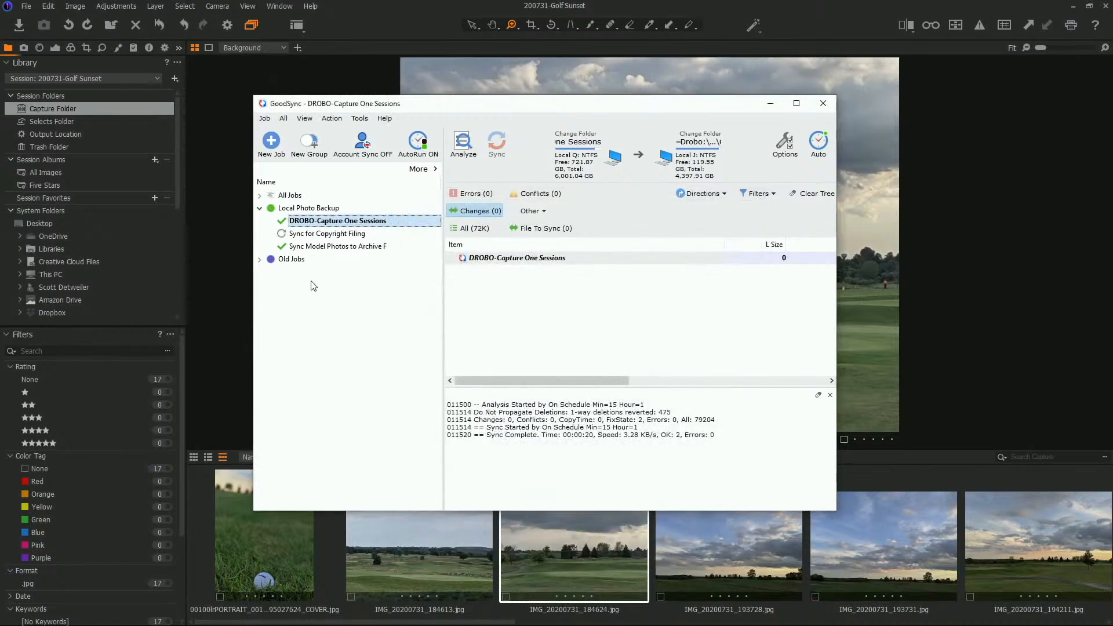
- Examine the General and Filters options of the Sync Model Photos to Archive F job, then cancel and close GoodSync
click(333, 248)
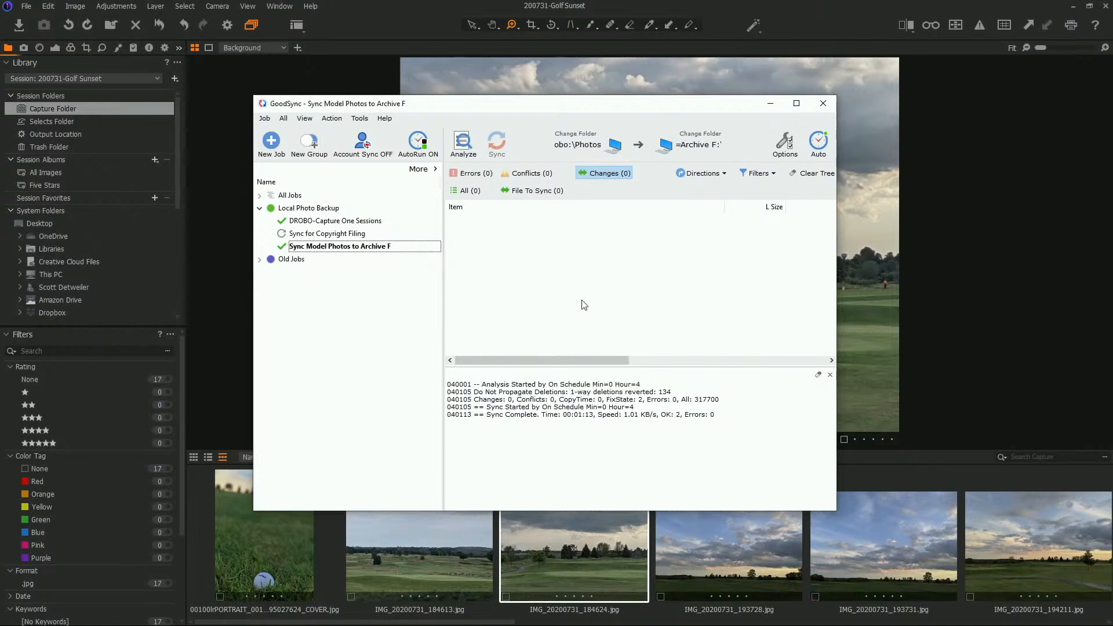
right_click(331, 252)
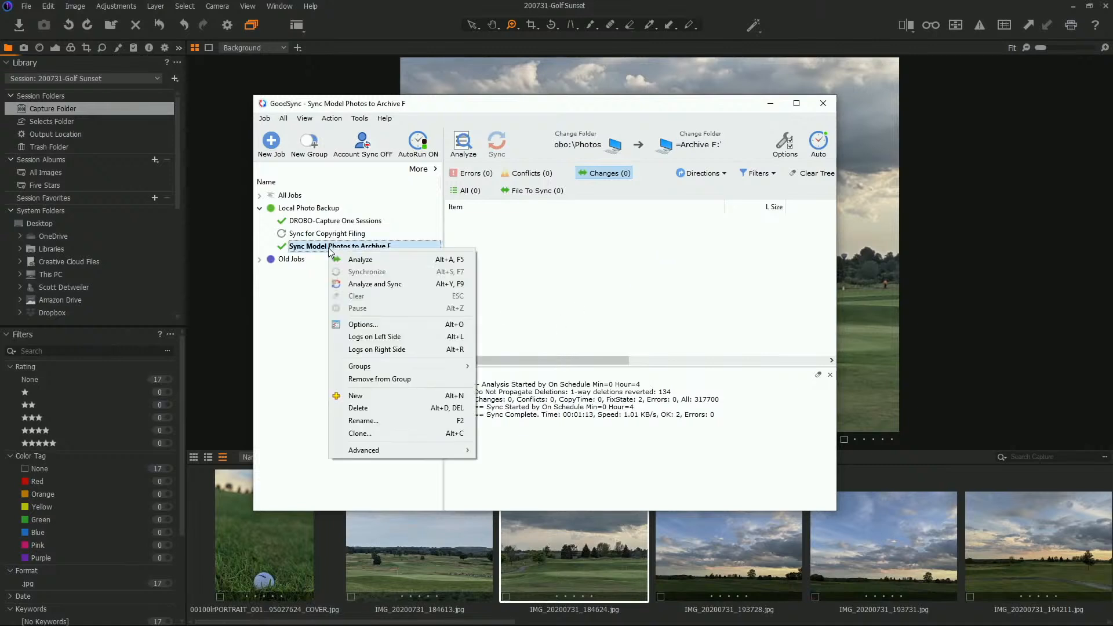
click(364, 325)
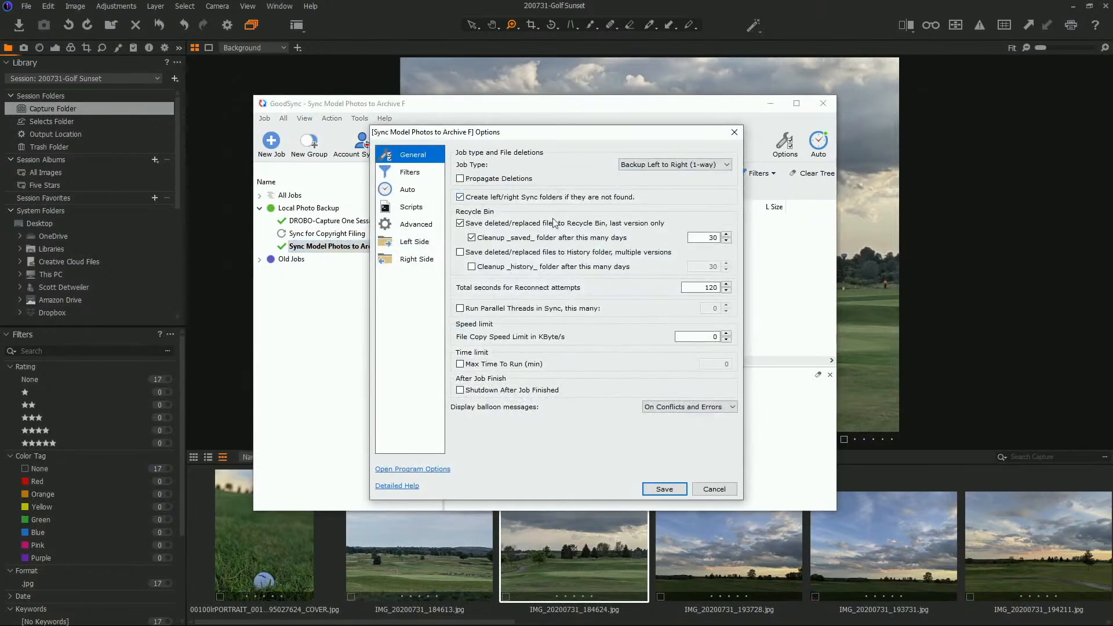
drag(590, 139, 591, 182)
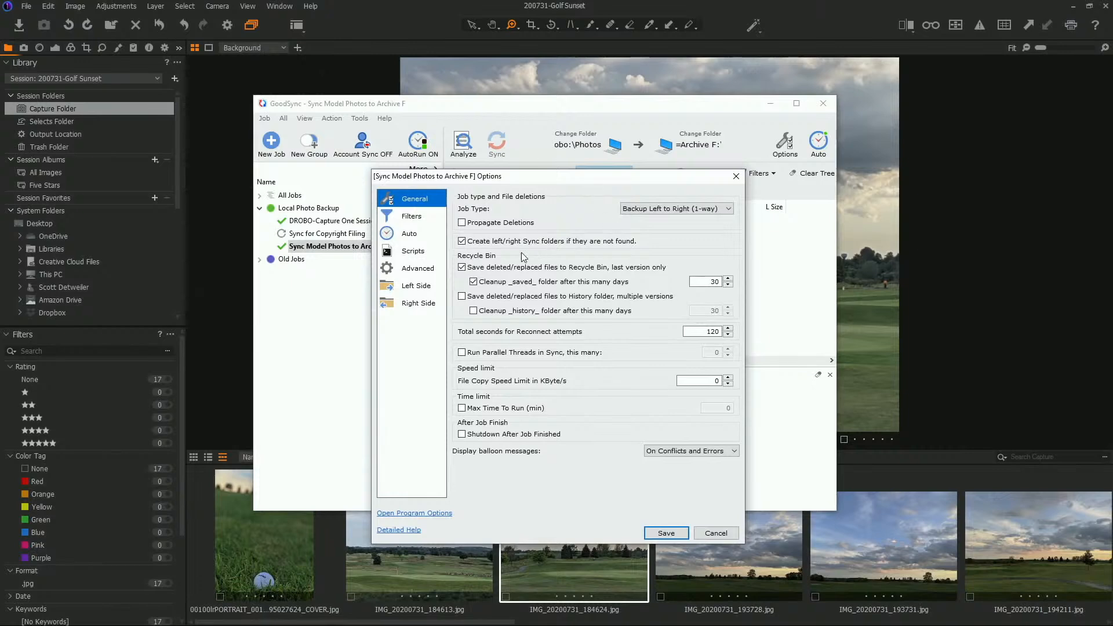
click(420, 223)
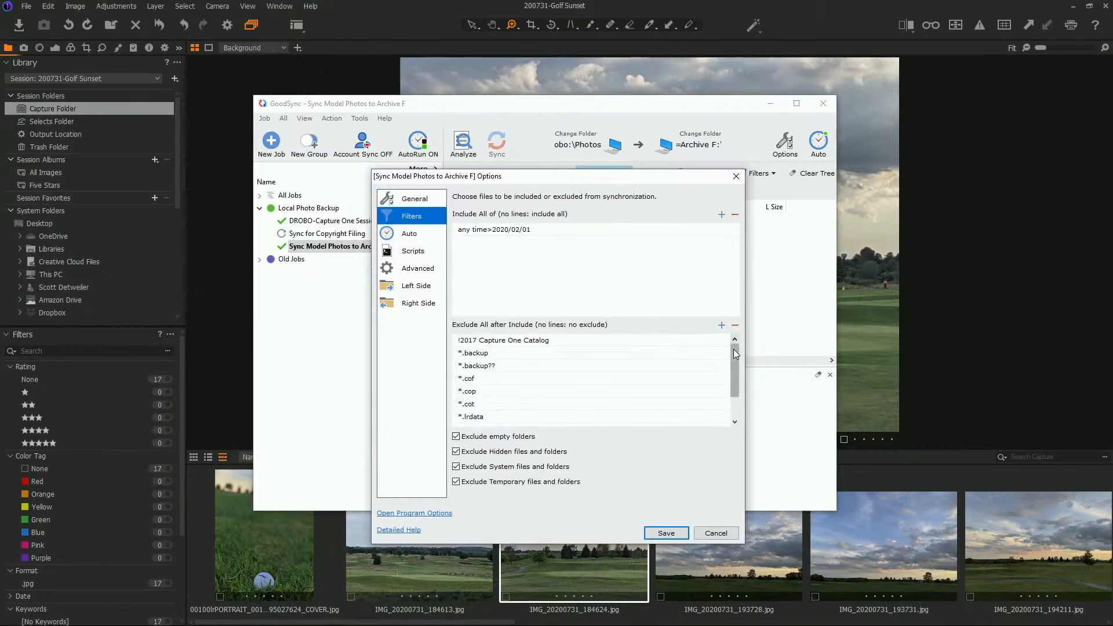
scroll(733, 349, down, 1)
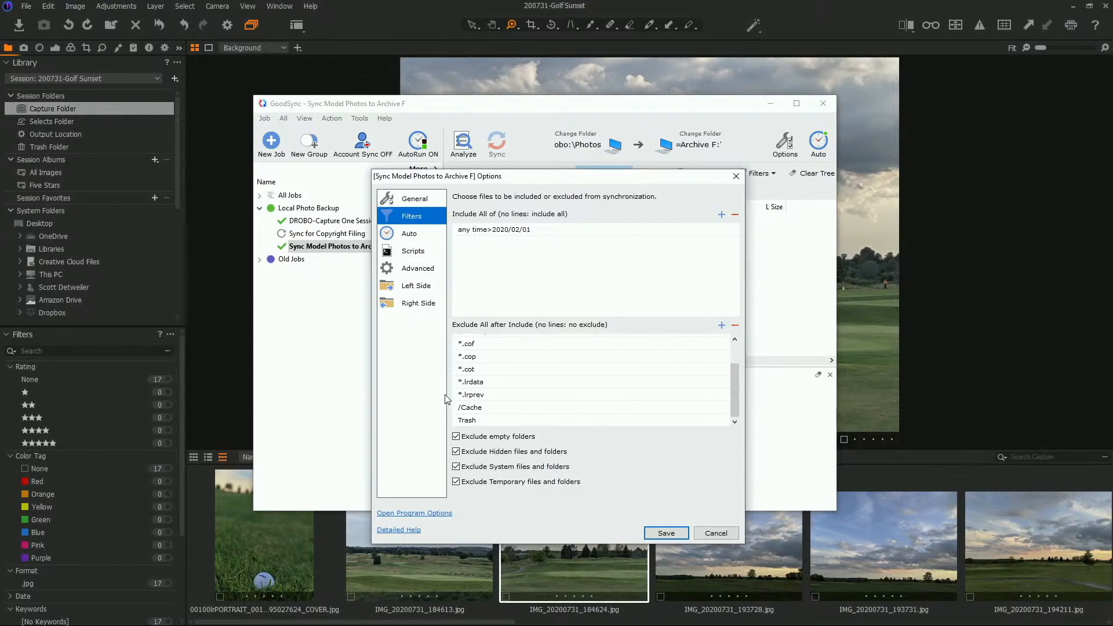
mouse_move(485, 387)
click(716, 533)
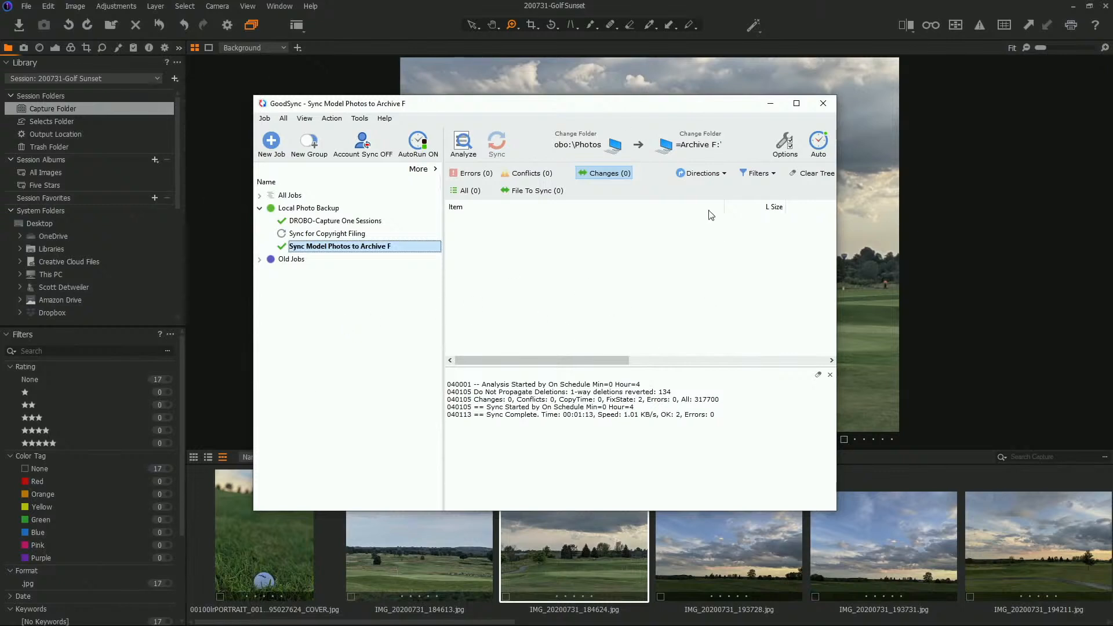
drag(578, 111, 593, 119)
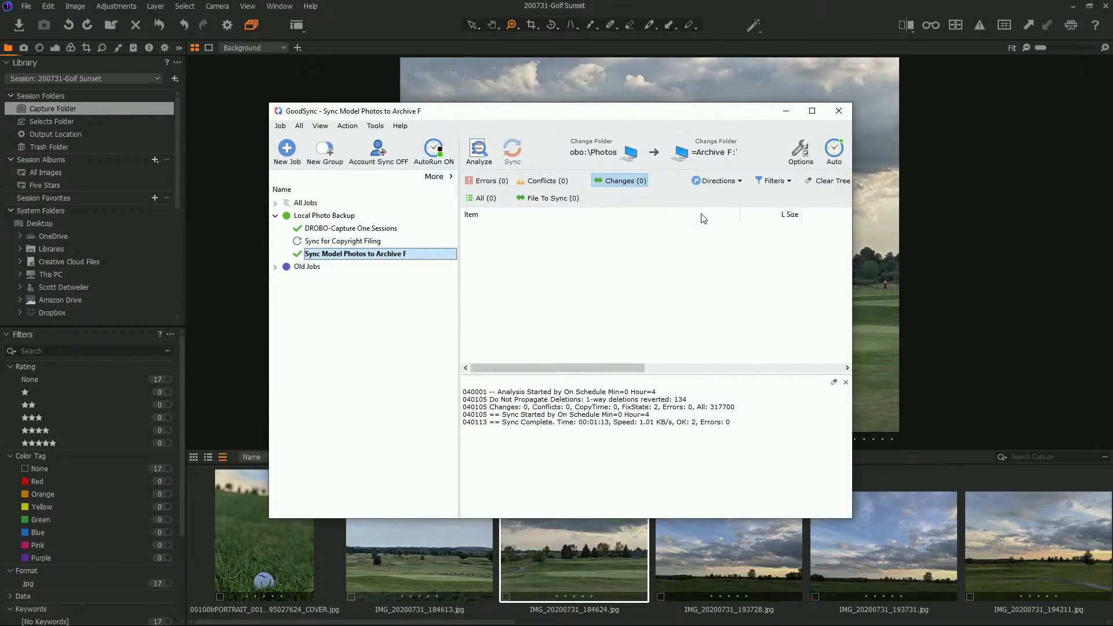
click(837, 111)
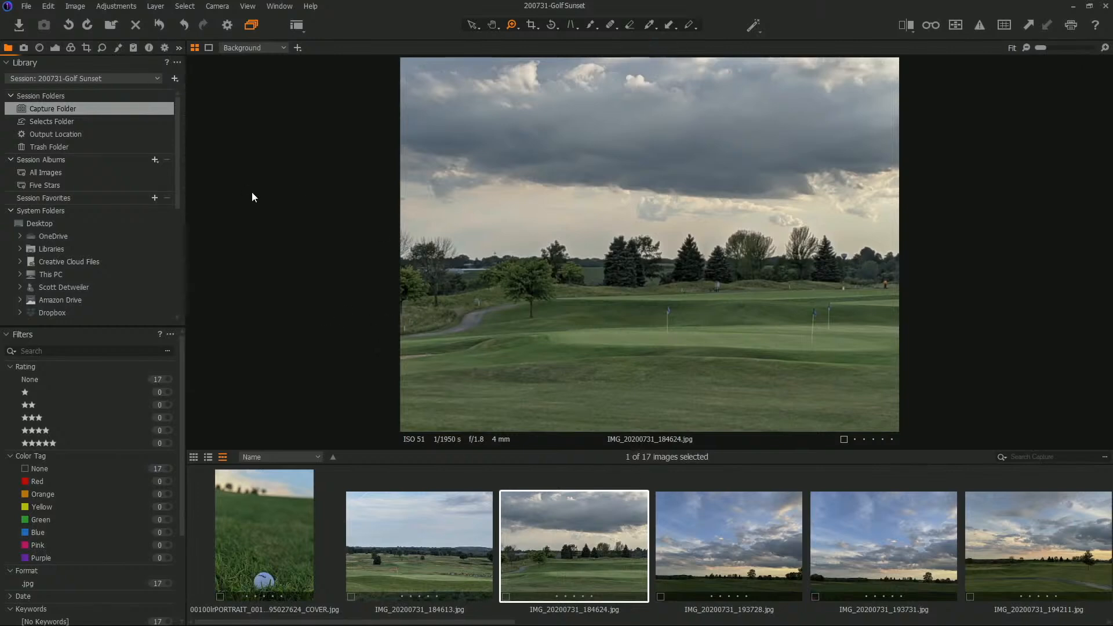
- Move IMG_20200731_184624.jpg and IMG_20200731_194211.jpg to the Selects folder, comparing IMG_20200731_193728.jpg with IMG_20200731_193731.jpg in between
key(Right)
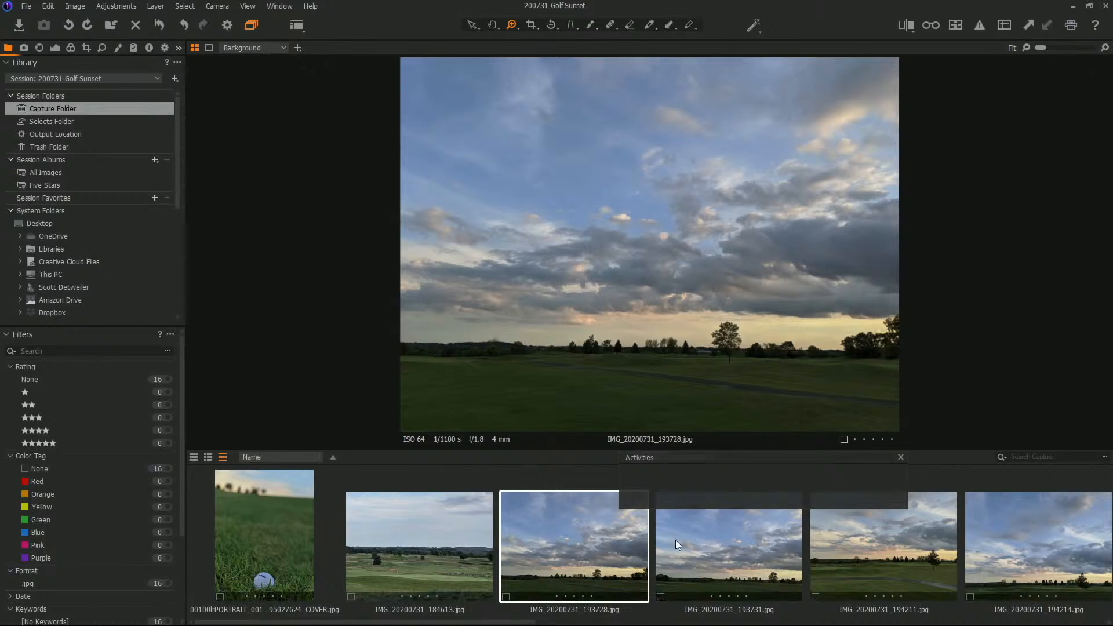
click(699, 531)
click(594, 543)
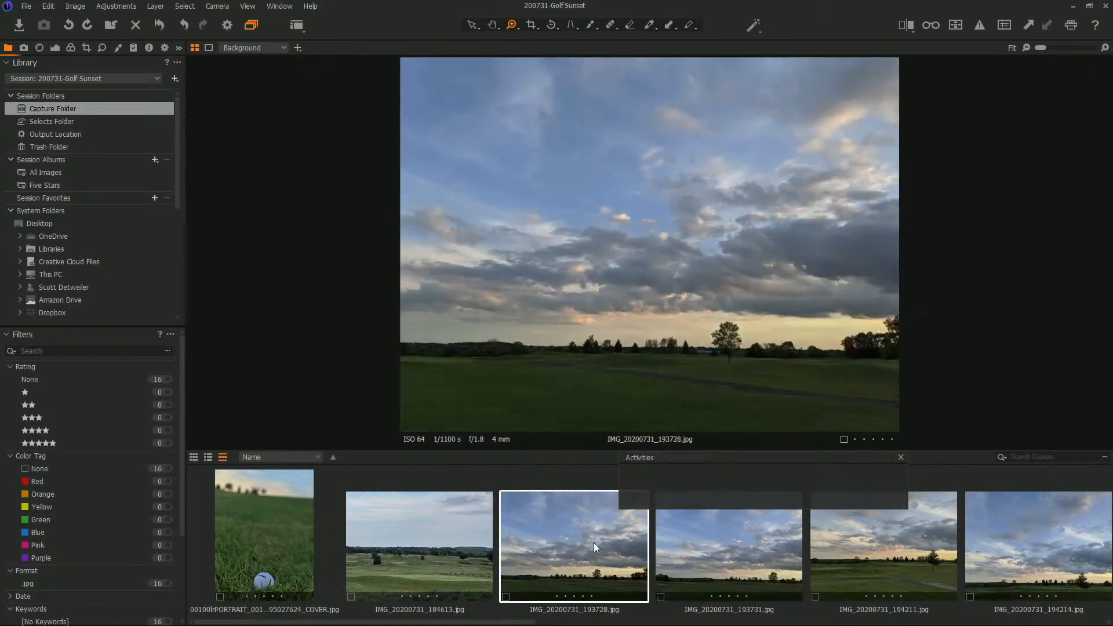
click(725, 535)
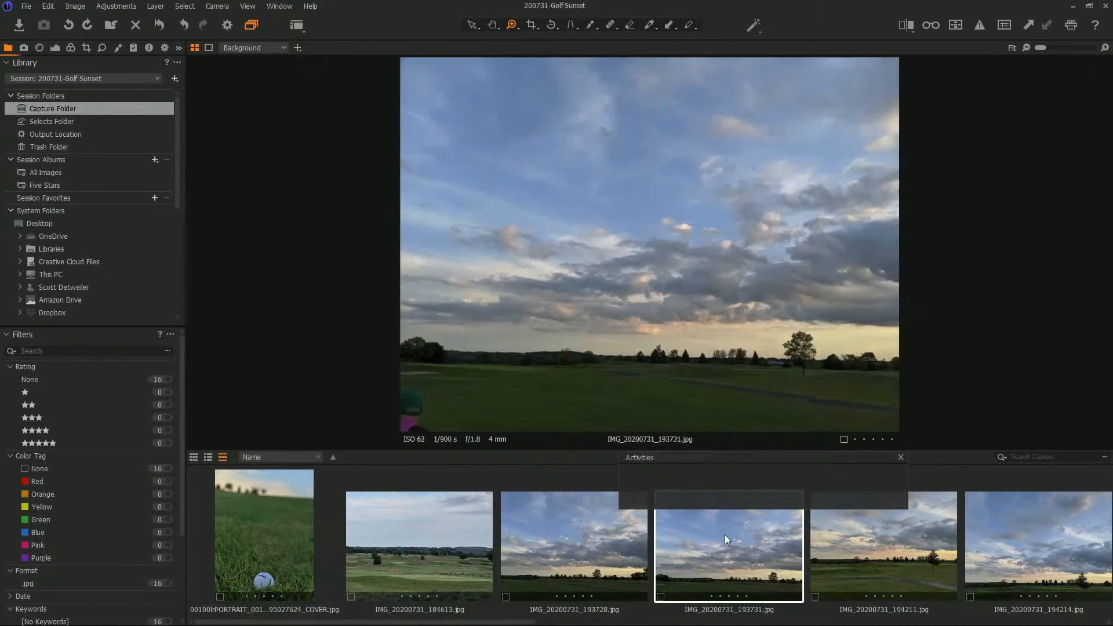
click(600, 548)
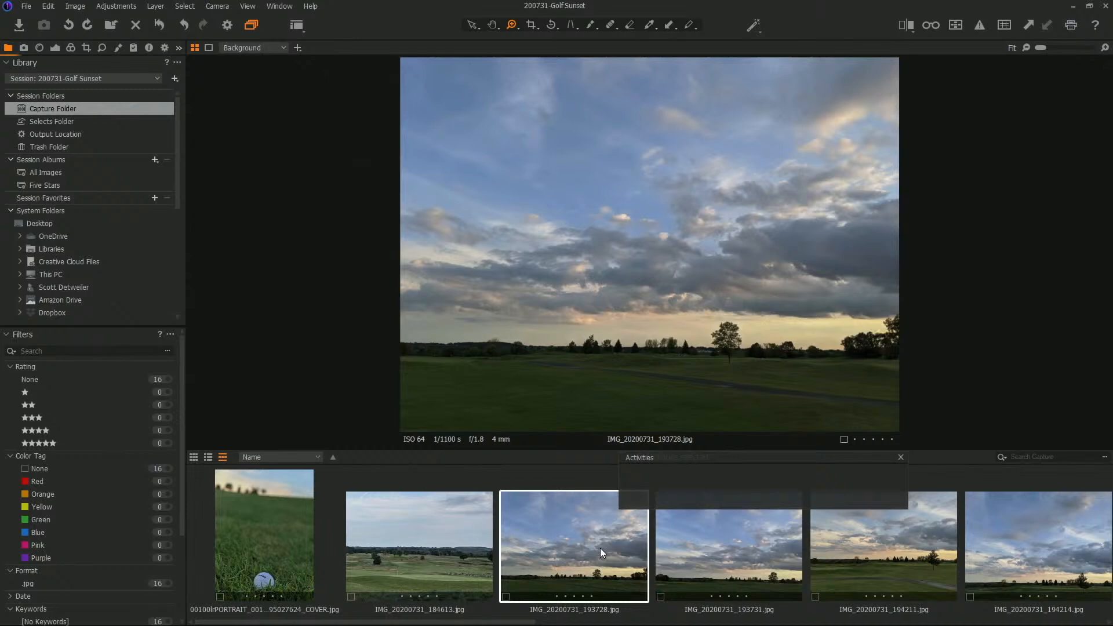
click(879, 542)
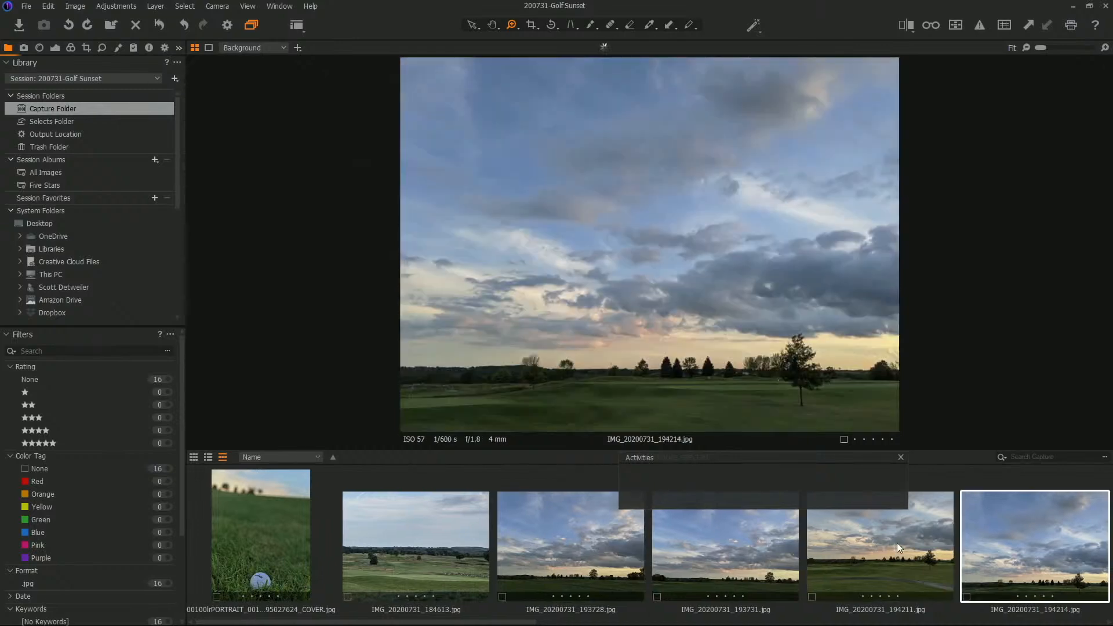
key(Right)
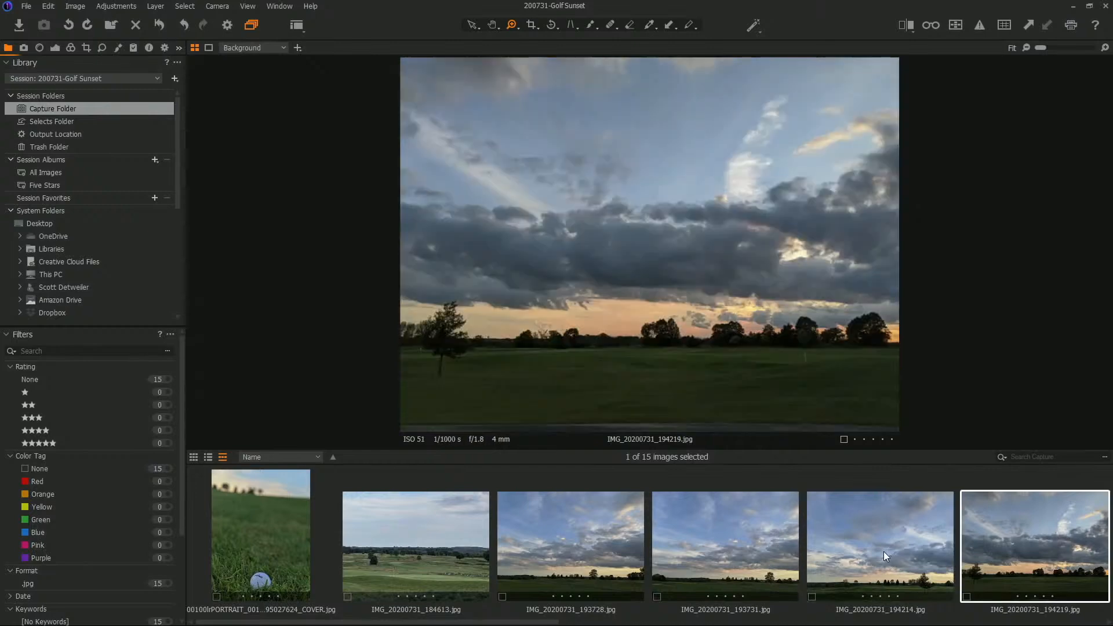
- Compare the portrait and landscape photos of the lone tree and move the landscape one, IMG_20200731_200912.jpg, to the Selects folder
key(Right)
key(Right)
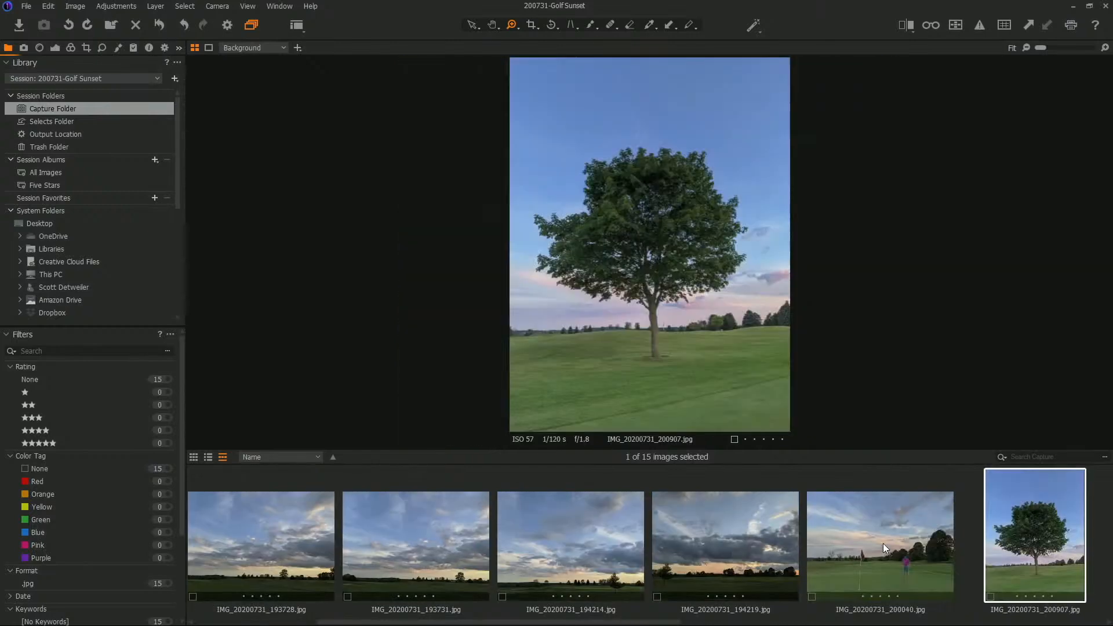
key(Right)
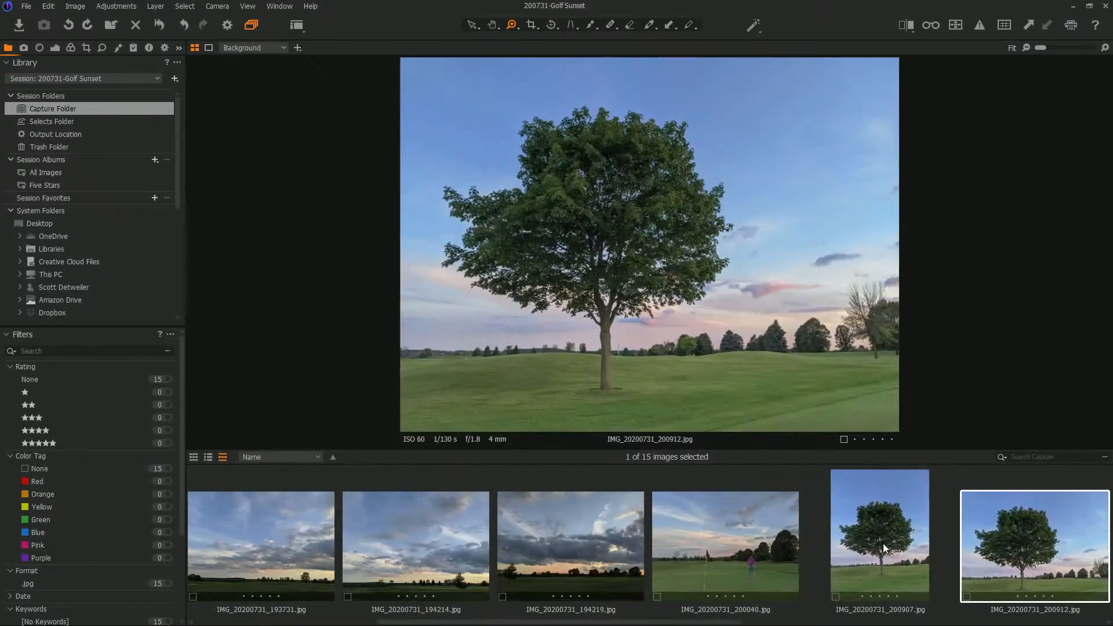
key(Right)
key(Left)
key(Left)
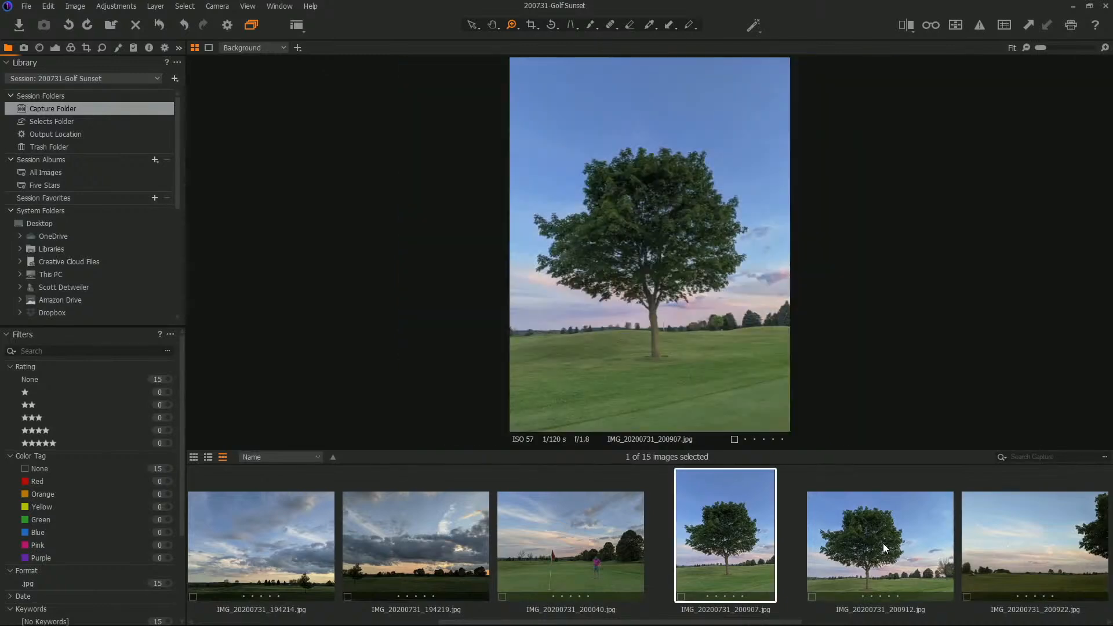
key(Right)
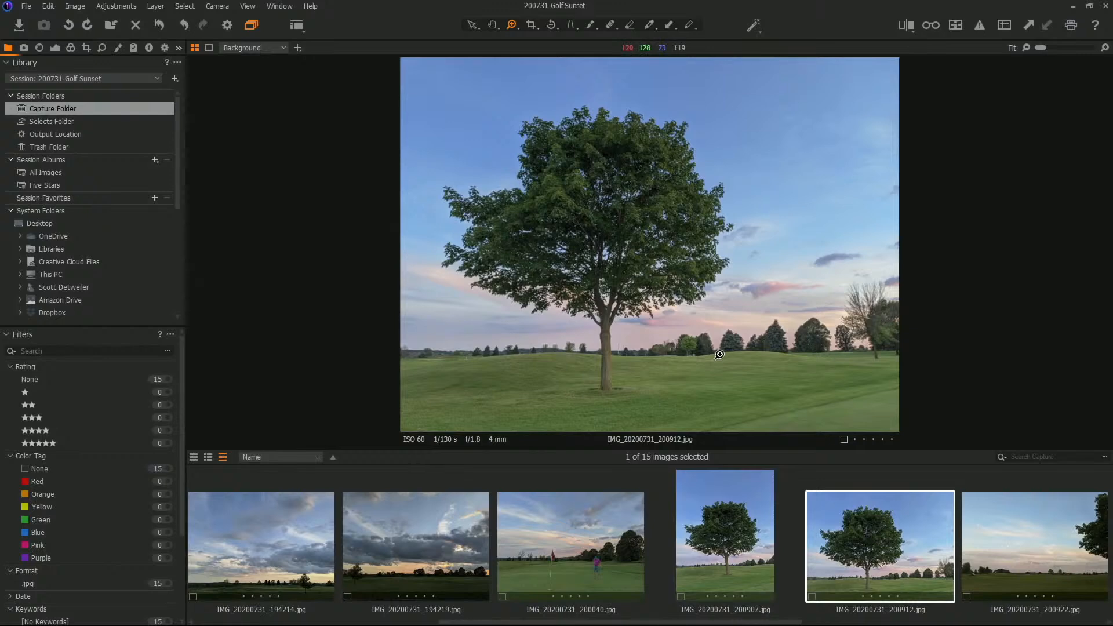
key(Right)
key(Right)
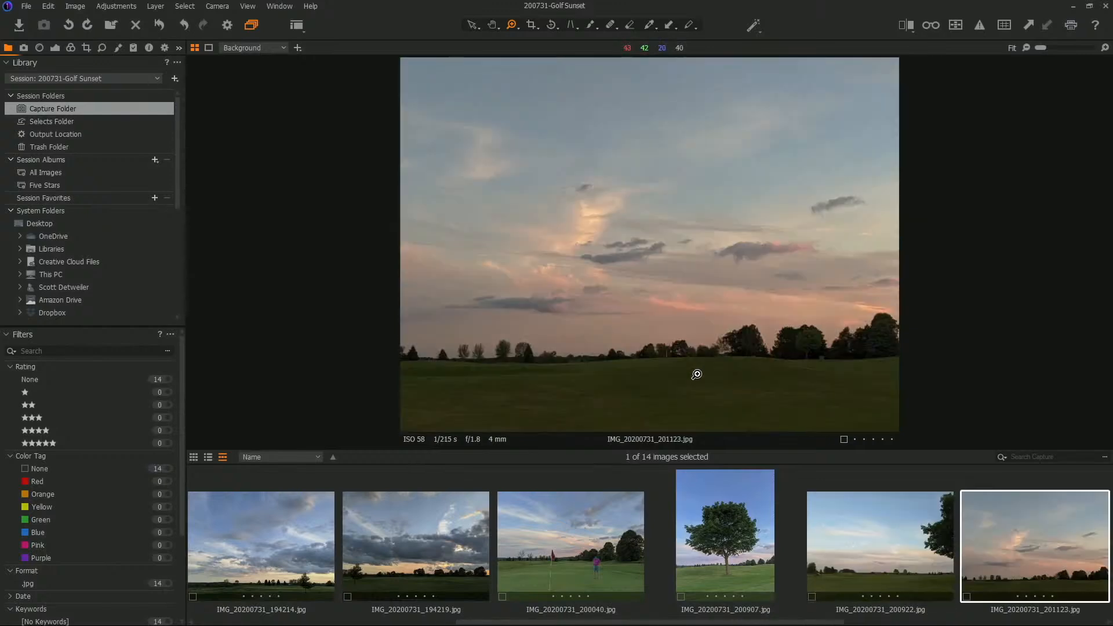
- Move IMG_20200731_201123.jpg to the Selects folder and browse the following photos up to IMG_20200731_202518.jpg
key(Right)
key(Left)
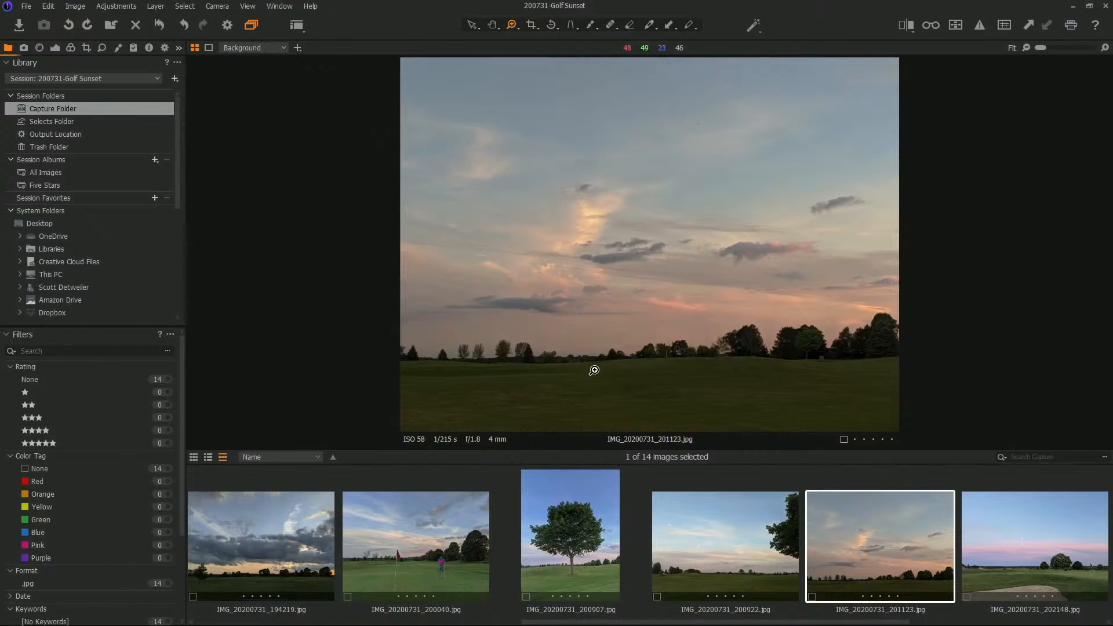
key(Right)
key(Delete)
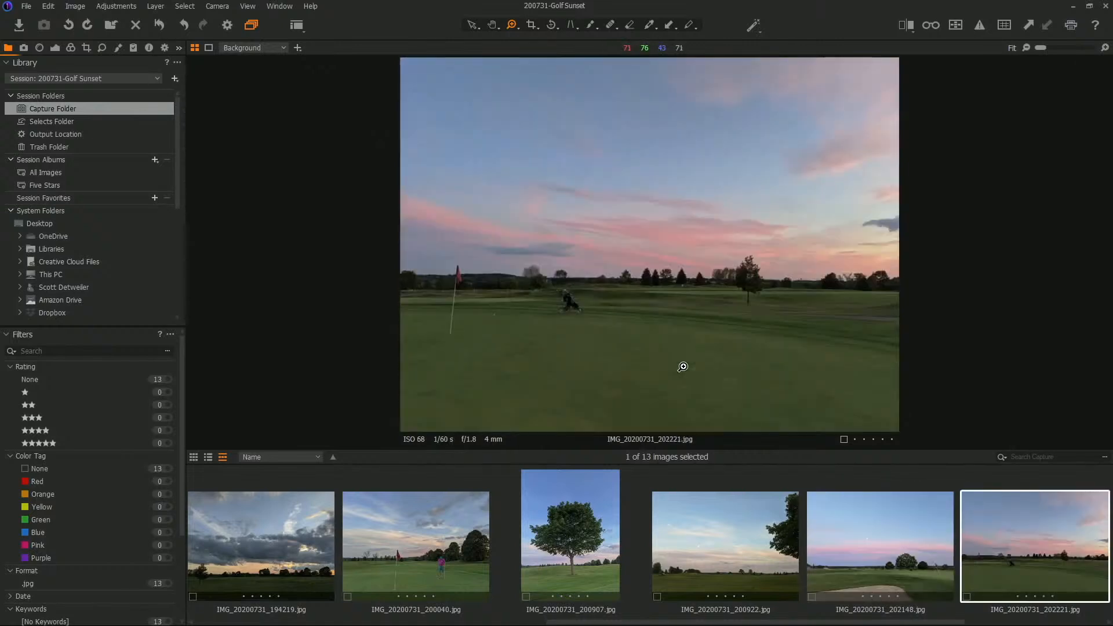
key(Right)
key(Right)
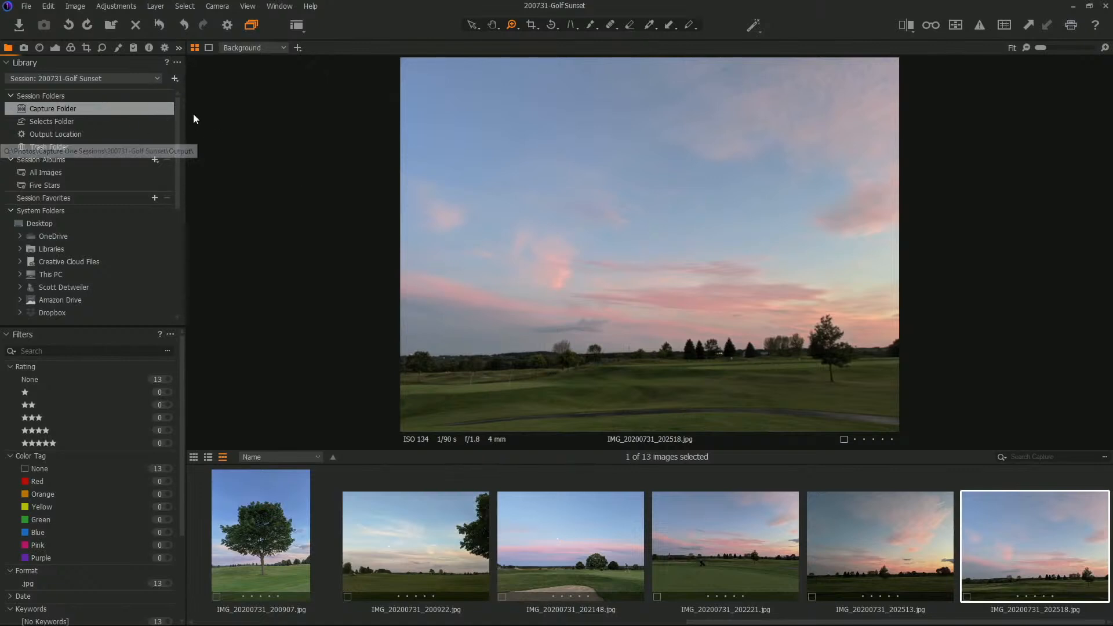
- Open the Selects folder, look through its photos, and show IMG_20200731_194211.jpg enlarged with the thumbnail browser hidden
click(60, 122)
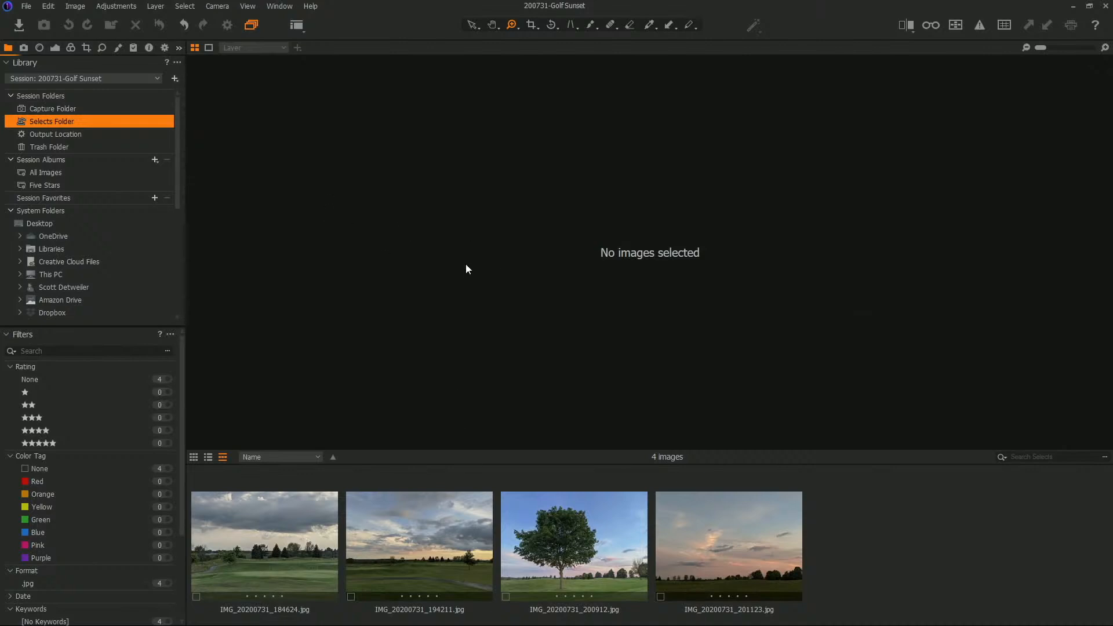
click(301, 544)
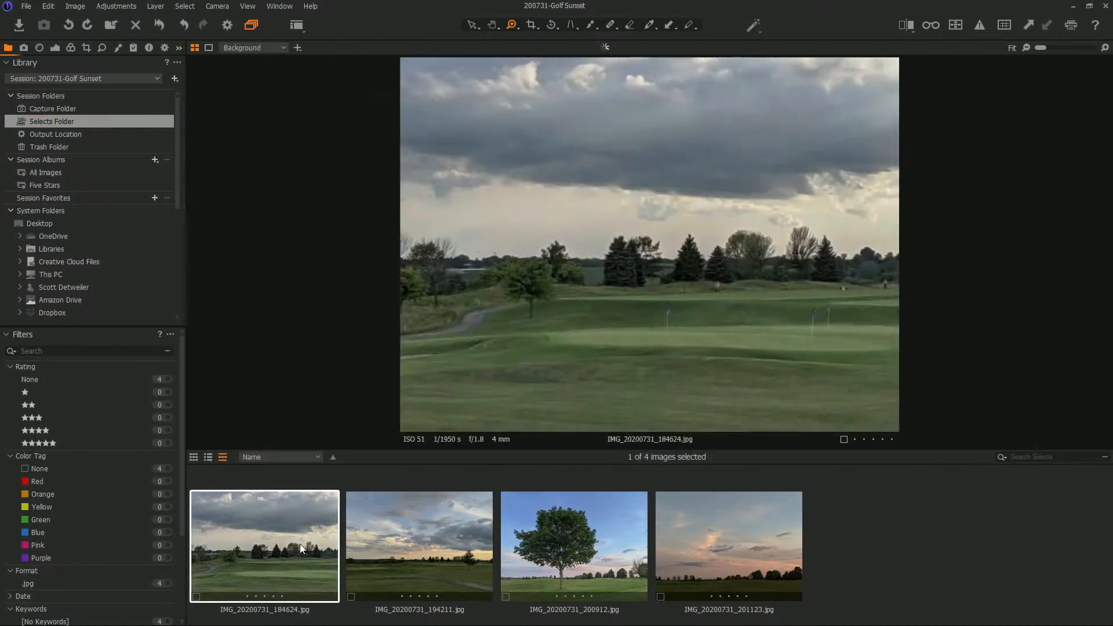
click(443, 550)
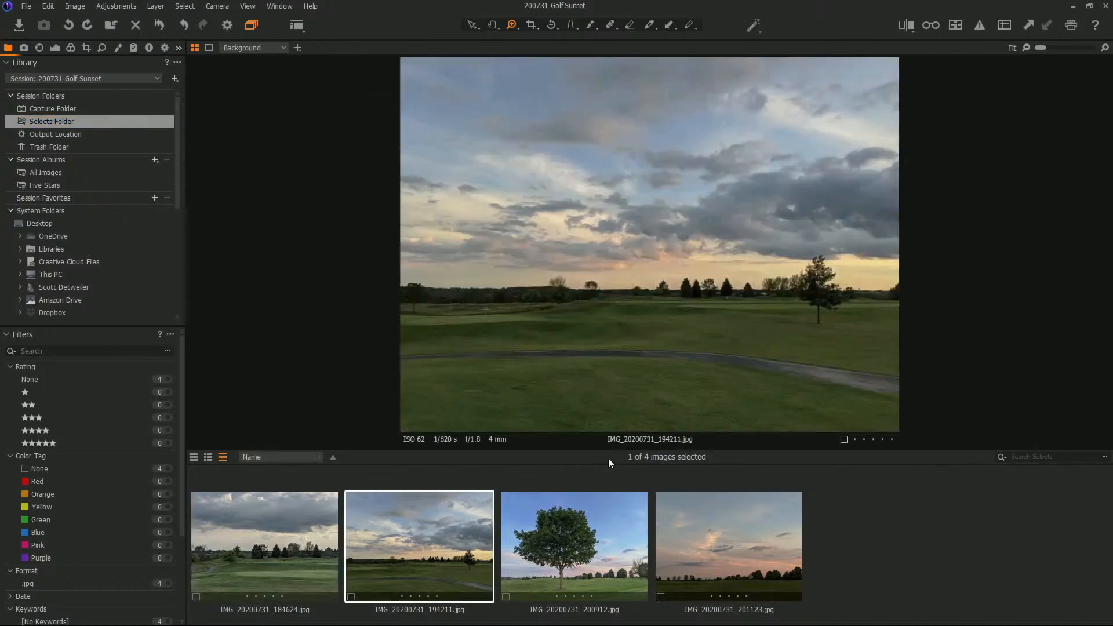
click(740, 547)
click(433, 545)
key(ctrl+shift+b)
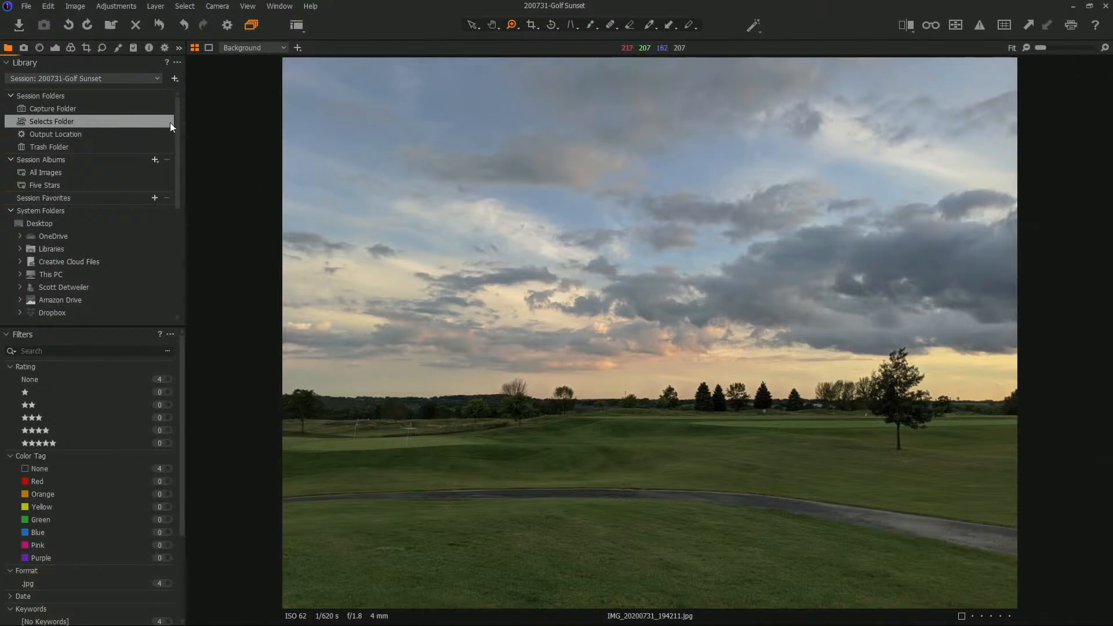
- Try the Linear Response curve in the photo's base characteristics twice, returning the curve to Auto each time
click(40, 51)
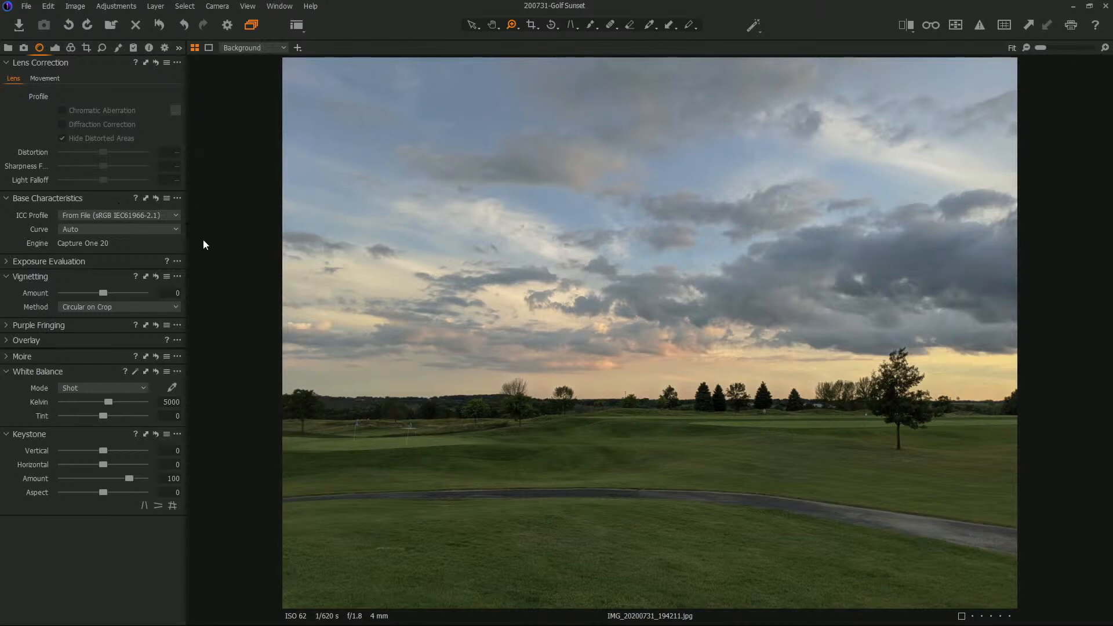
click(174, 228)
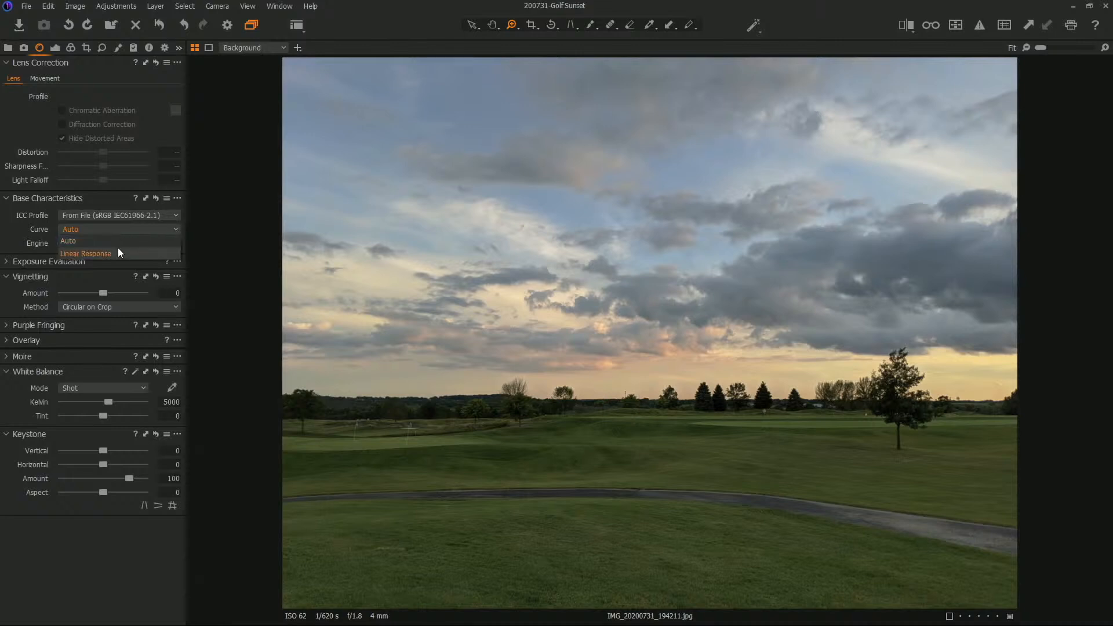
click(117, 252)
click(130, 230)
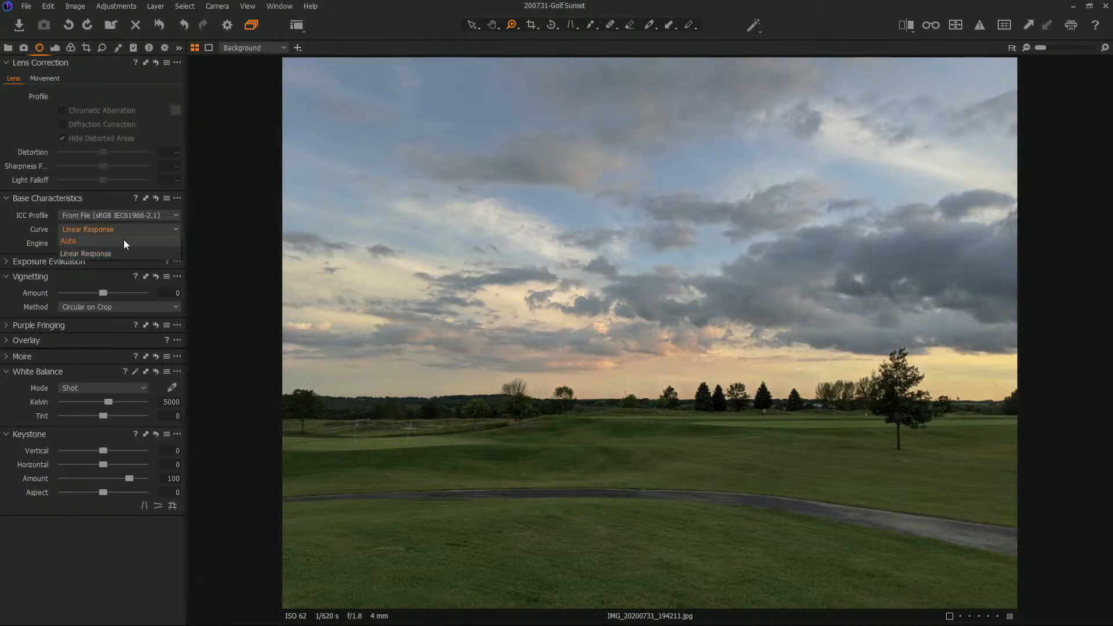
click(123, 242)
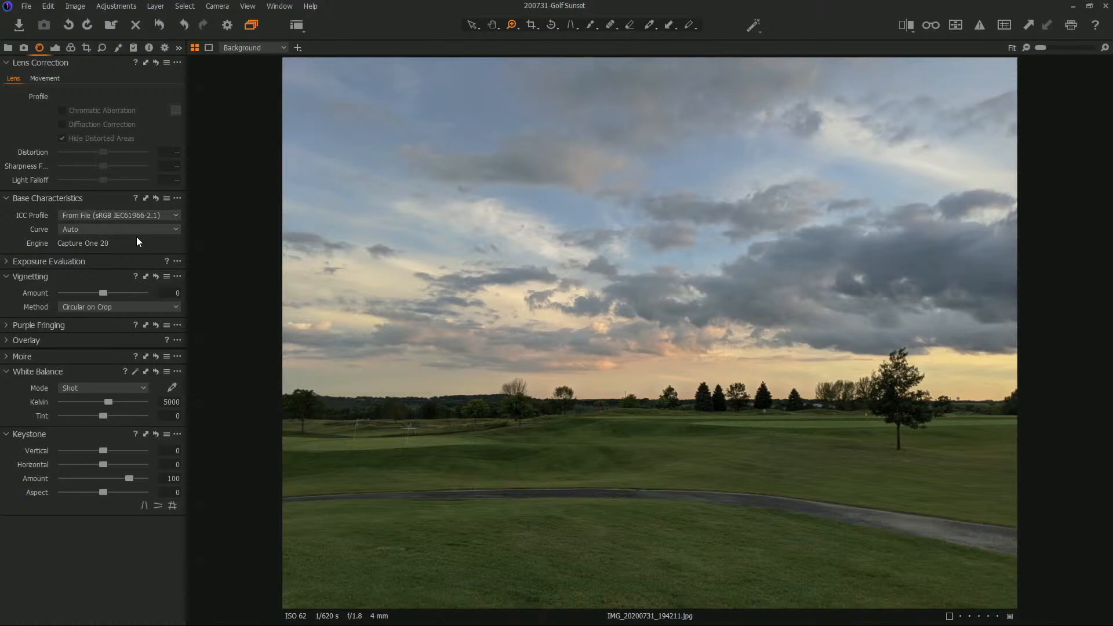
click(129, 230)
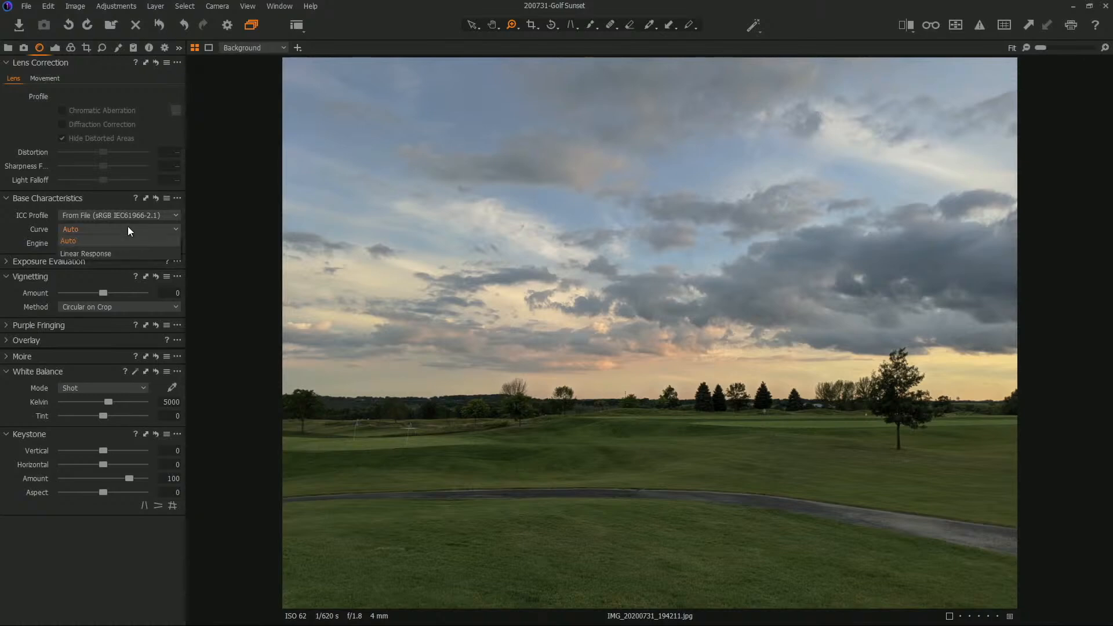
click(91, 253)
click(116, 228)
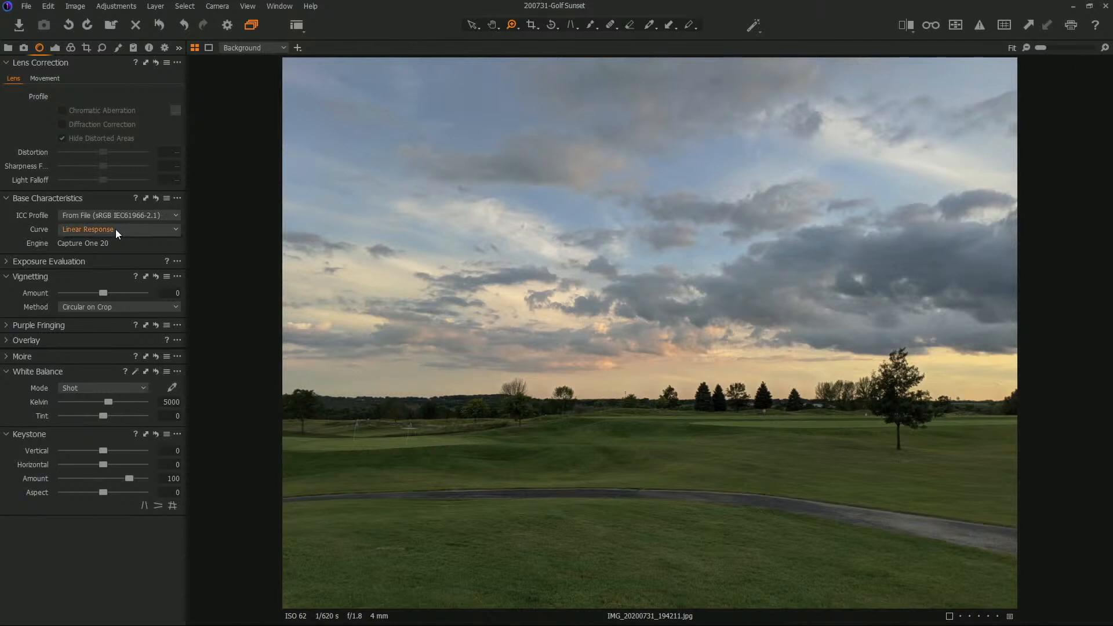
click(106, 241)
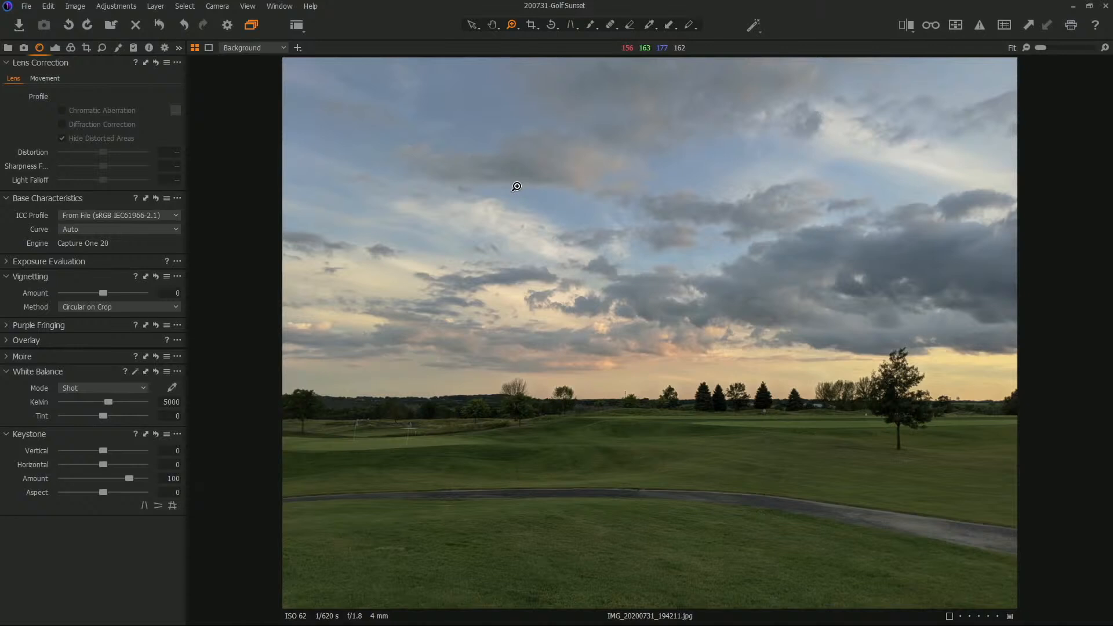
- View the exposure evaluation histogram, try a vignetting amount of 0.56 on the photo, and return the amount to 0
click(8, 262)
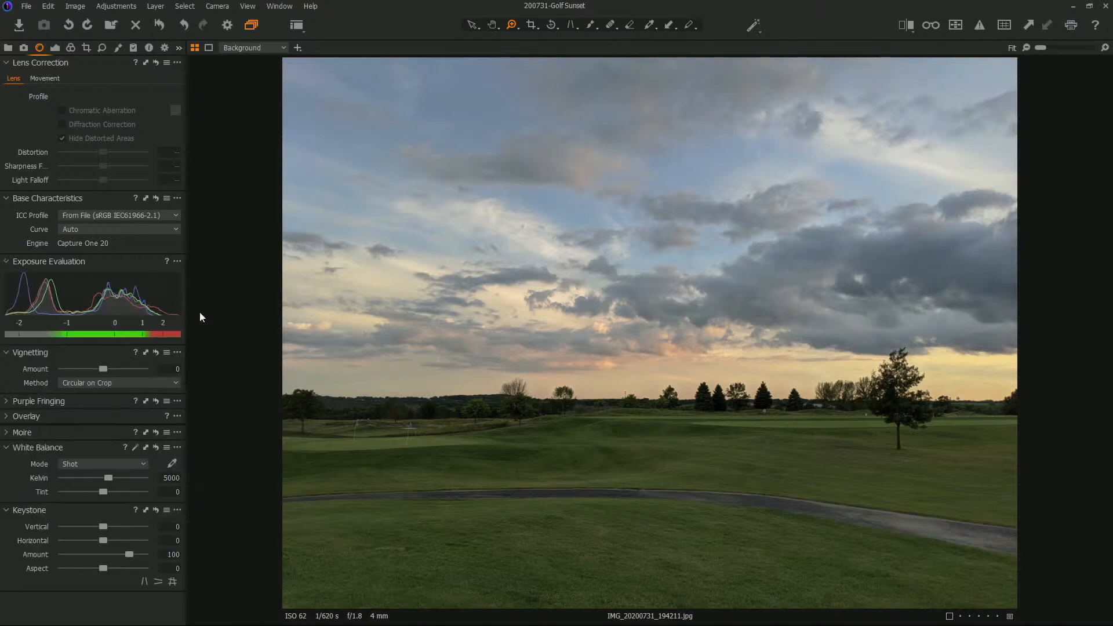
click(7, 262)
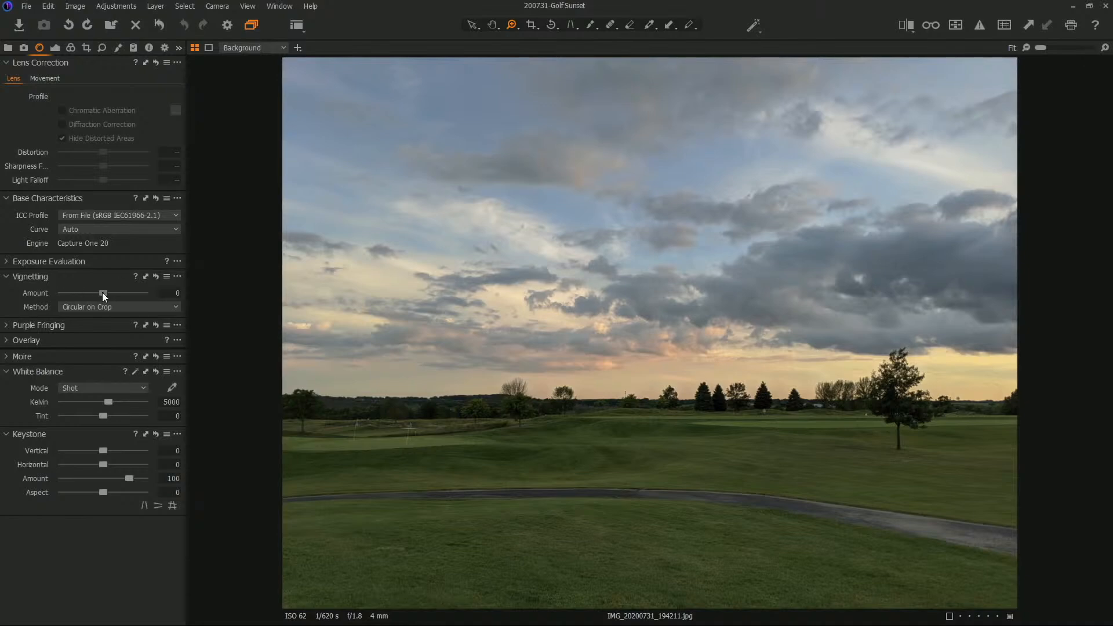
drag(102, 292, 108, 288)
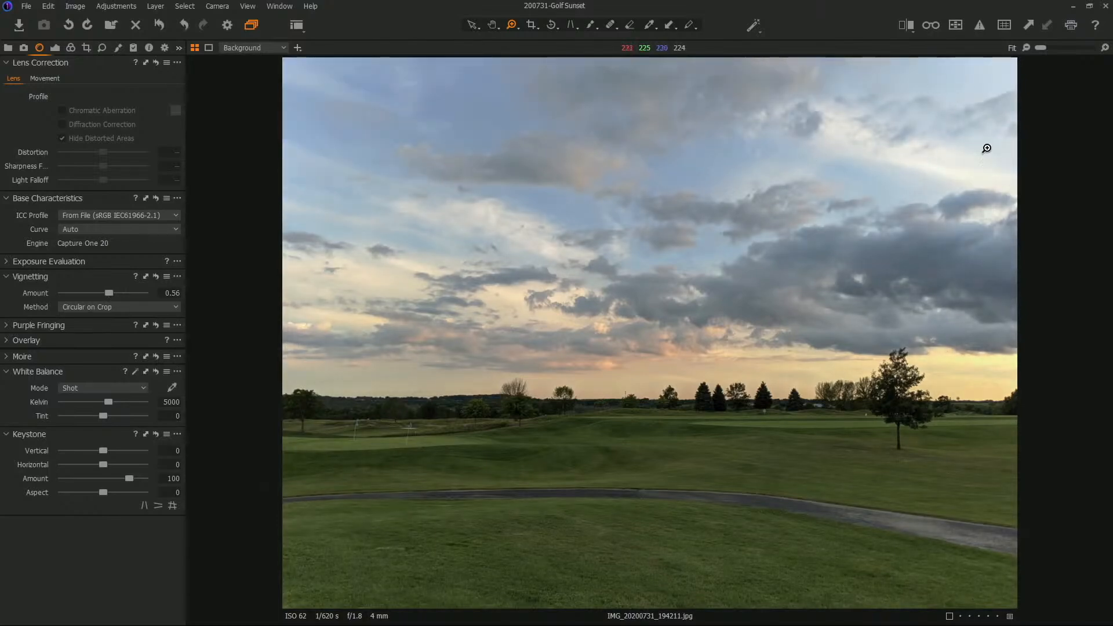
drag(109, 292, 102, 290)
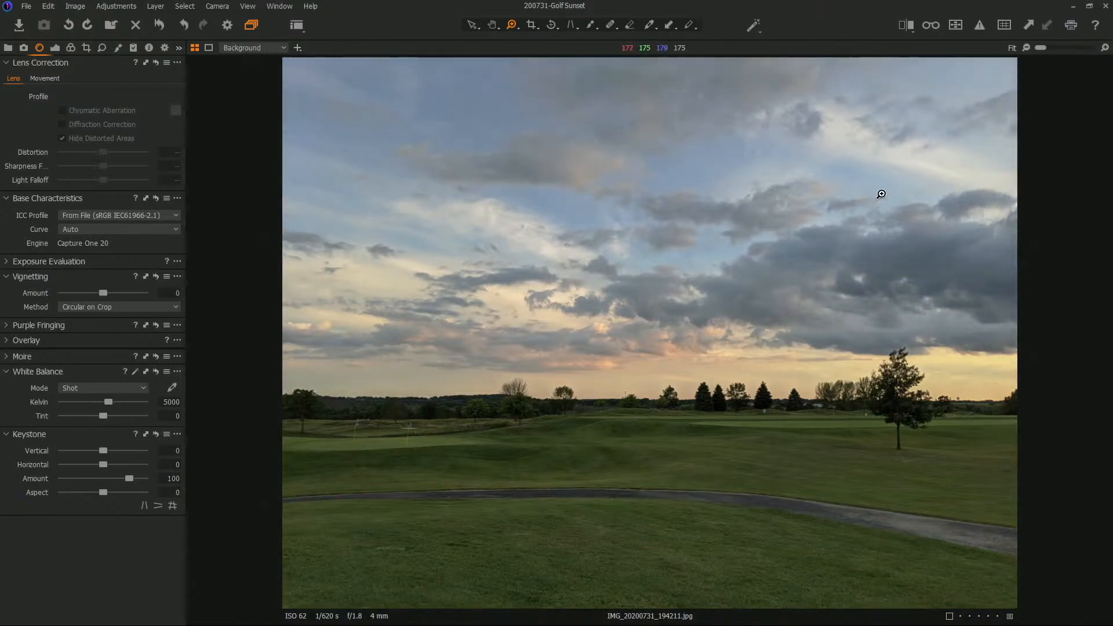
- Switch the exposure warning on and off and look through the available color picker tools without choosing one
click(979, 25)
click(979, 26)
click(656, 26)
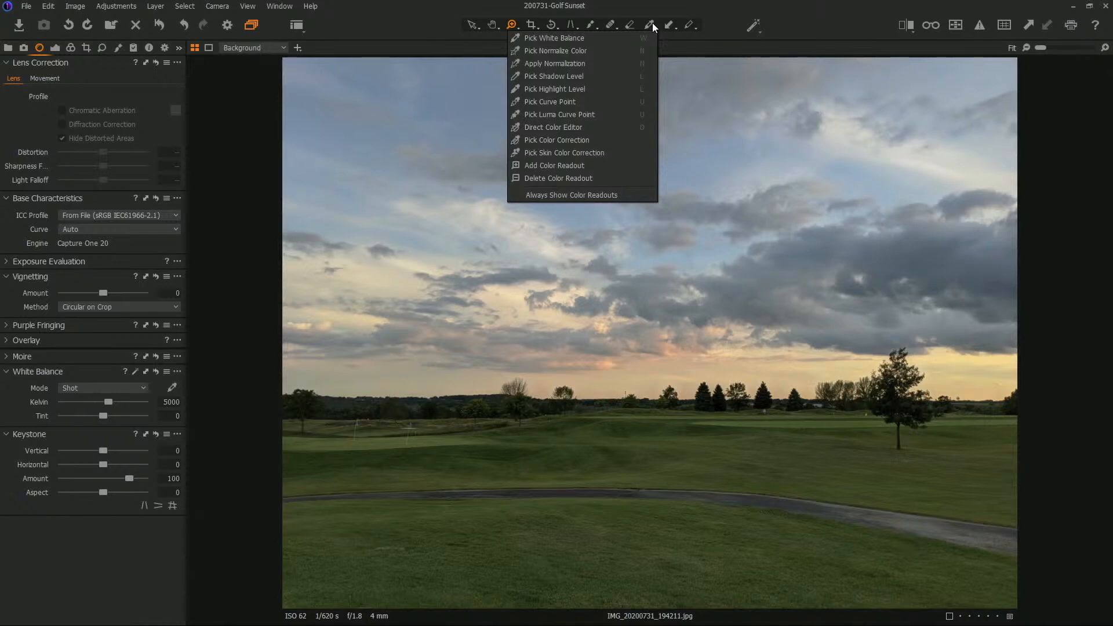
click(659, 11)
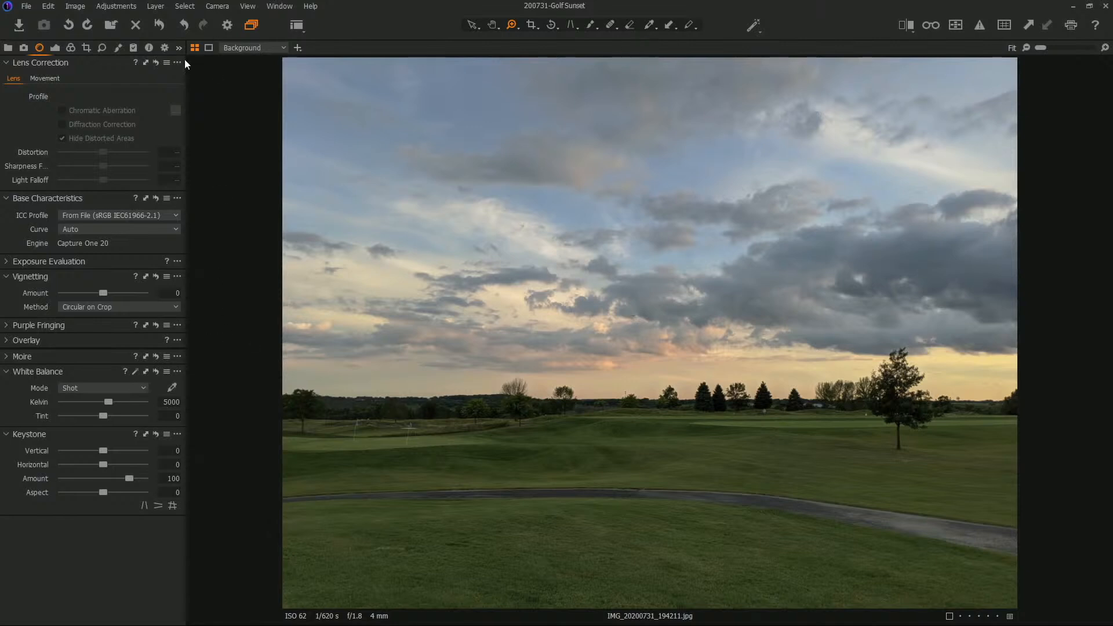
- Show the exposure tools, inspect the Curve tool as an enlarged floating window over the photo, and dock it back above Exposure
click(52, 47)
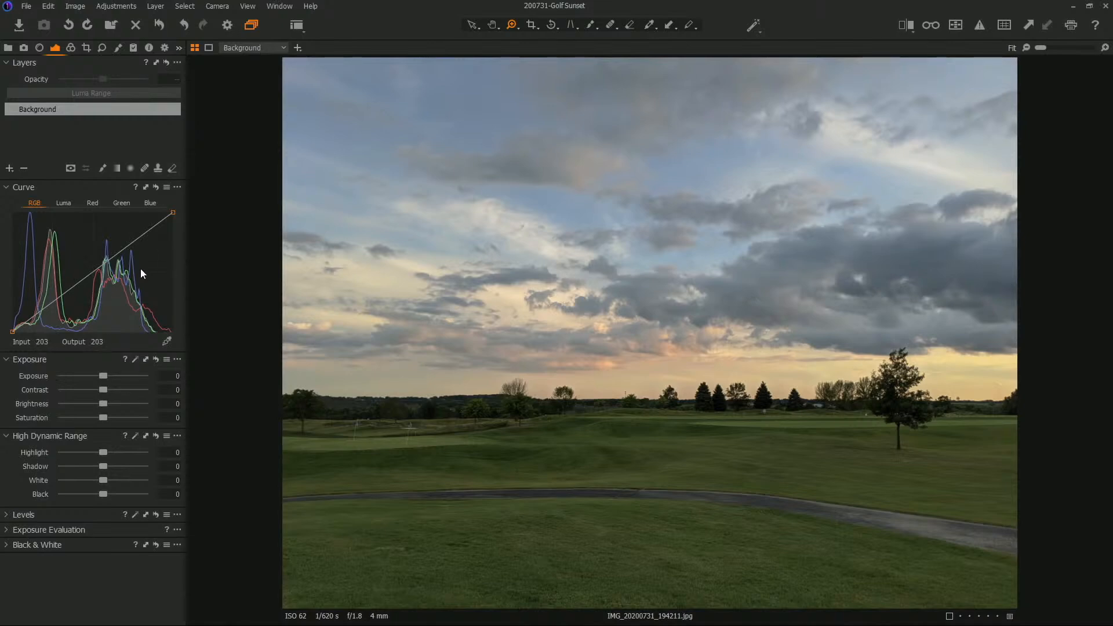
drag(93, 184, 412, 162)
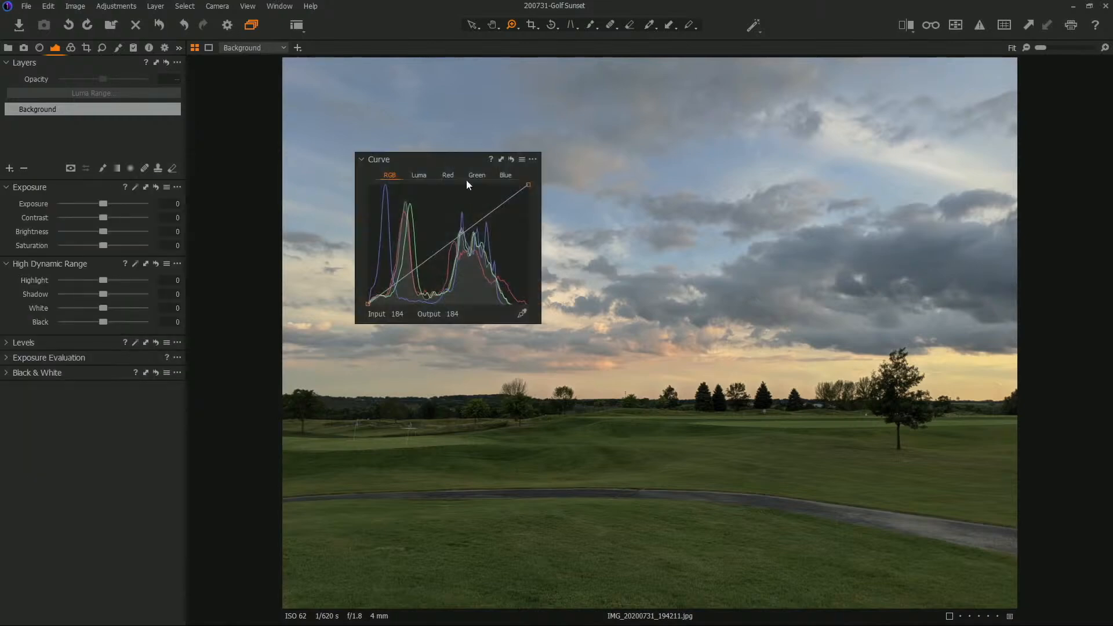
drag(542, 326, 723, 480)
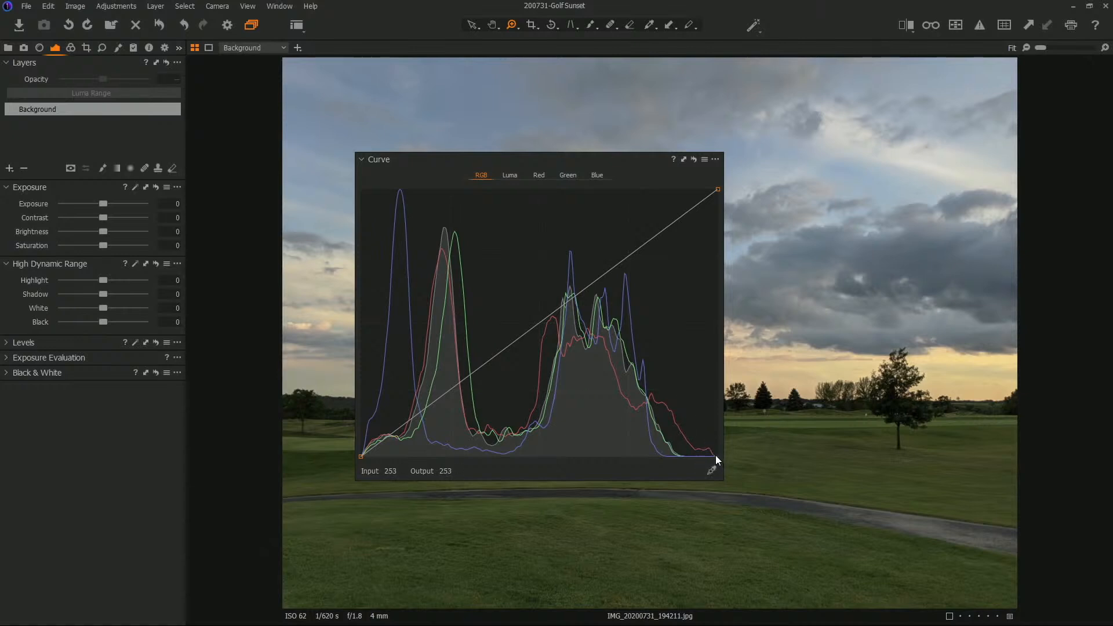
drag(628, 166, 158, 184)
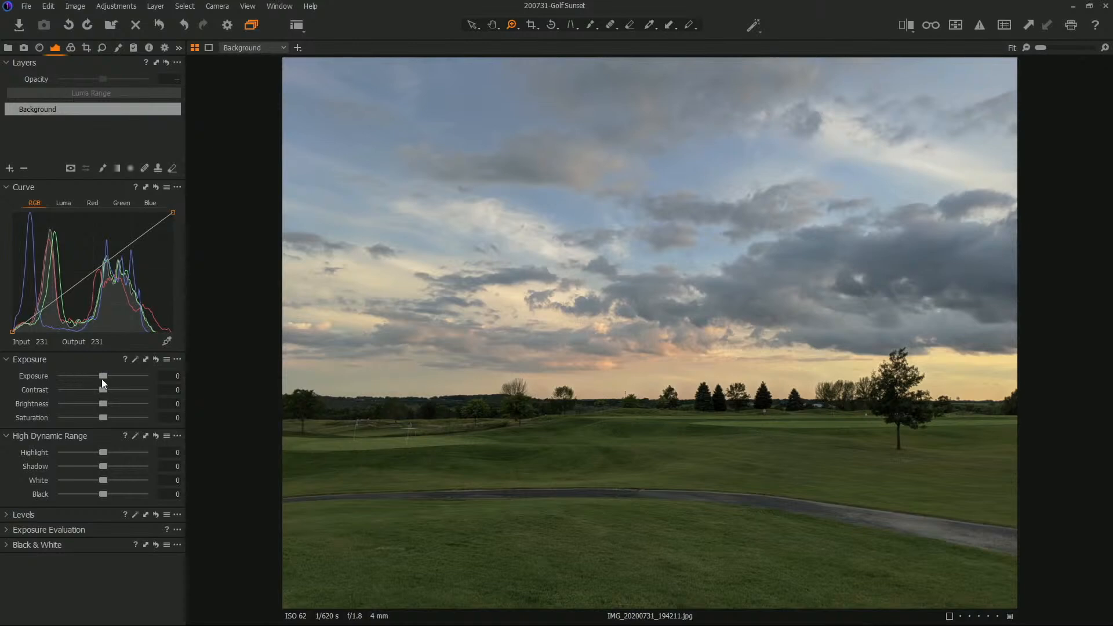
- Try an exposure of 0.34 and a brightness of 12 on the photo, resetting each to 0
drag(106, 375, 110, 374)
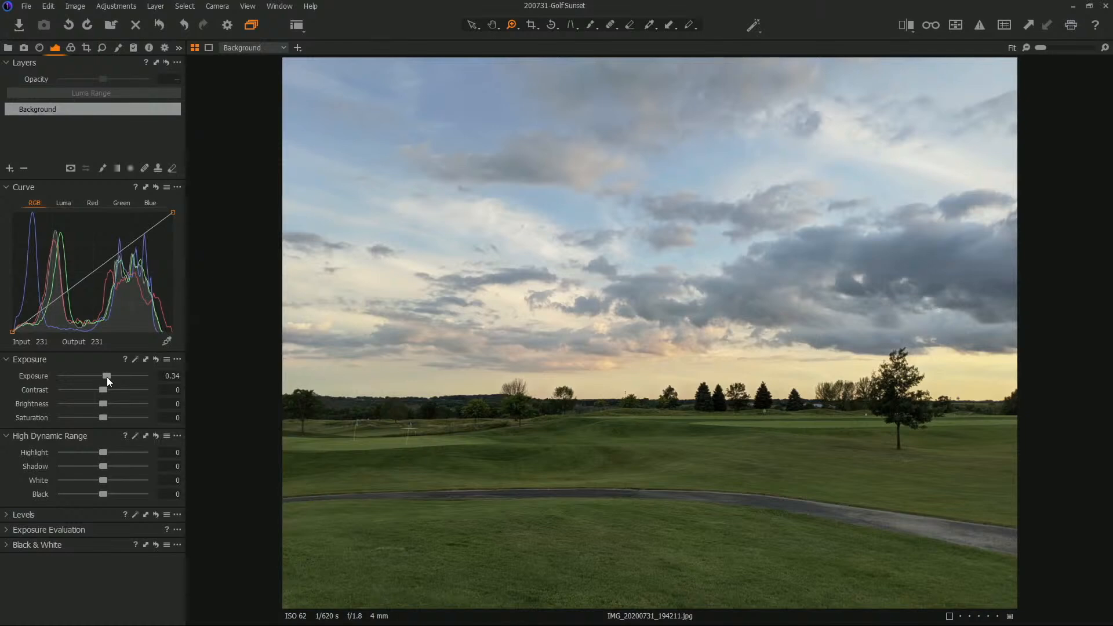
double_click(106, 376)
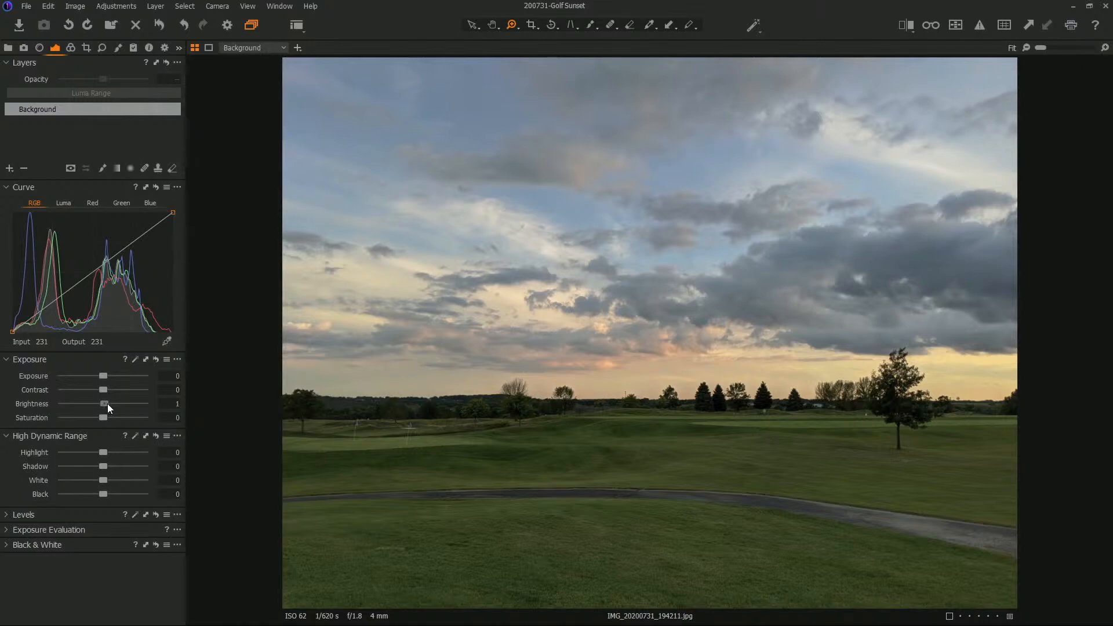
drag(107, 403, 113, 405)
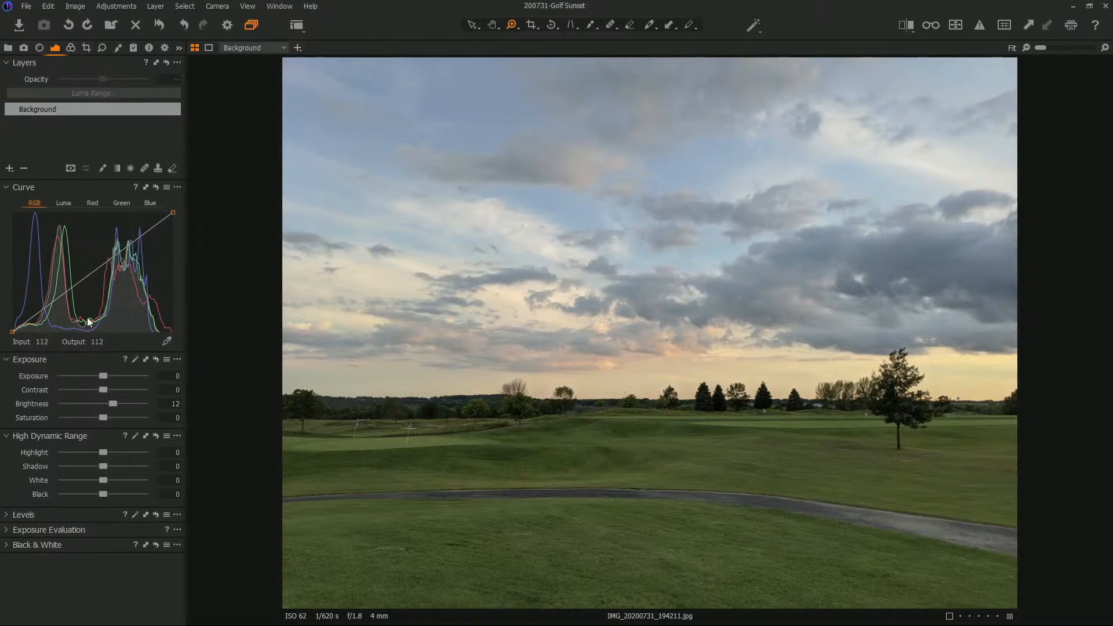
double_click(113, 404)
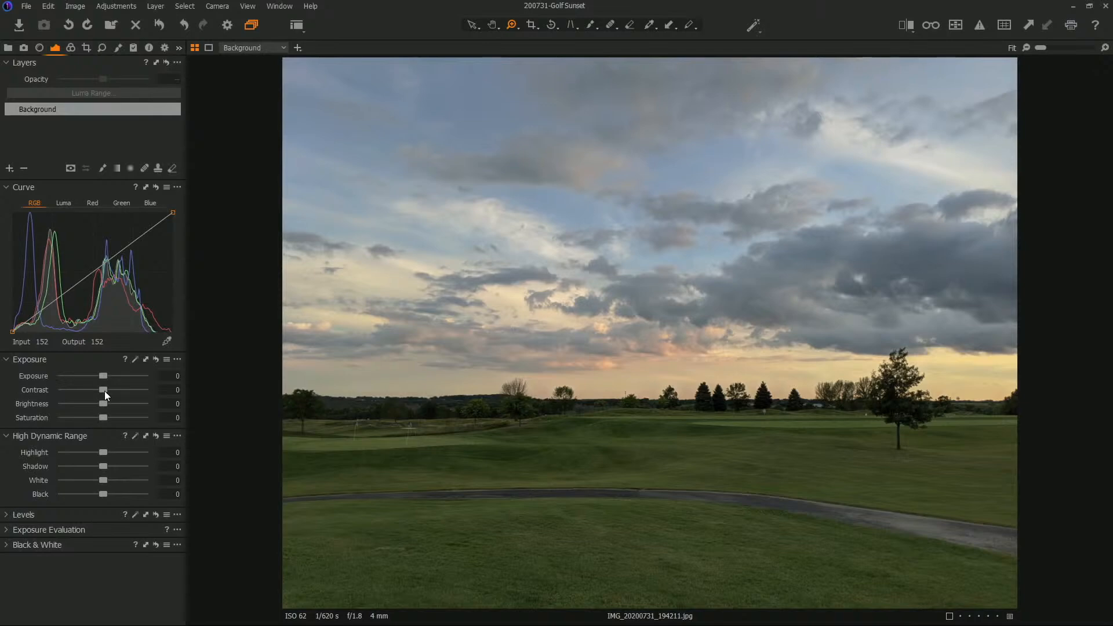
- Try contrast values of 6 and 5 and an exposure of 0.11, resetting both adjustments to 0
drag(104, 390, 109, 392)
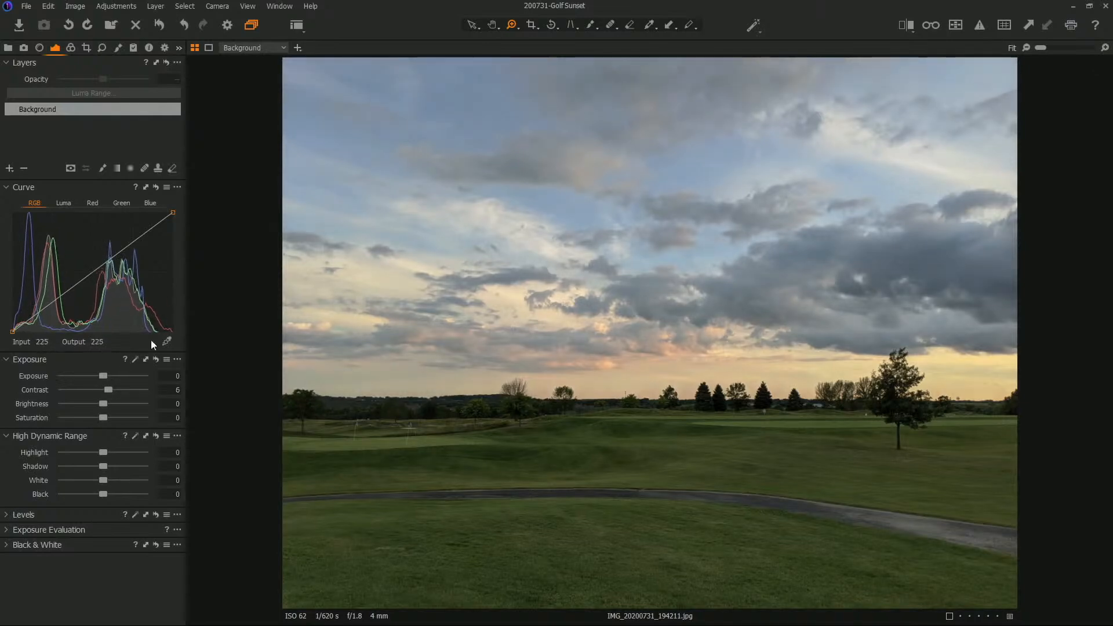
drag(106, 391, 106, 390)
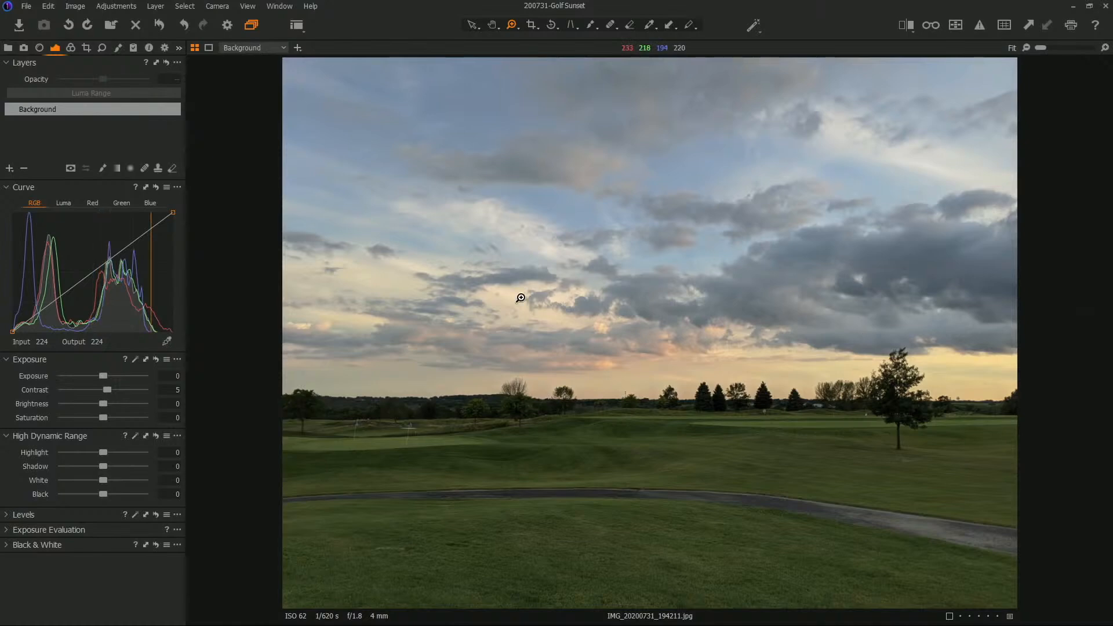
double_click(107, 391)
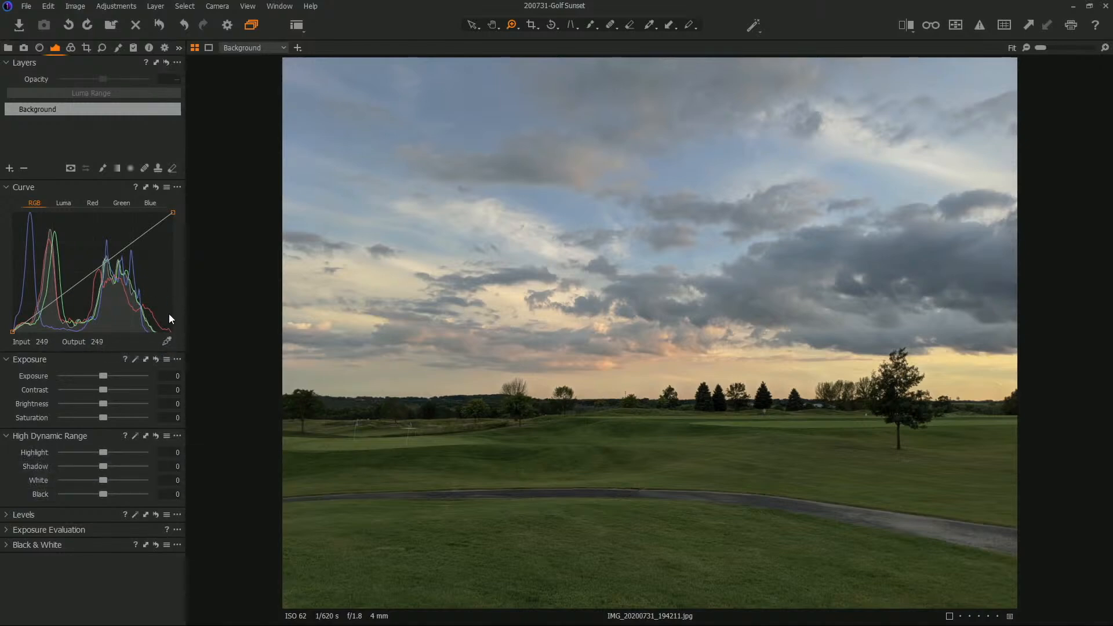
drag(99, 372, 103, 375)
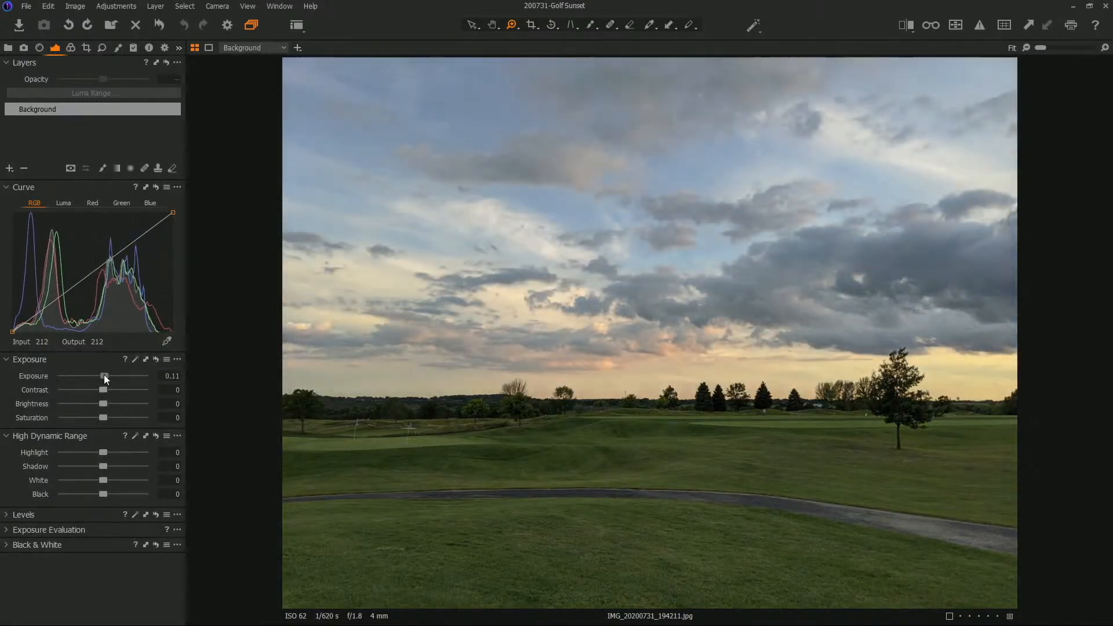
double_click(104, 376)
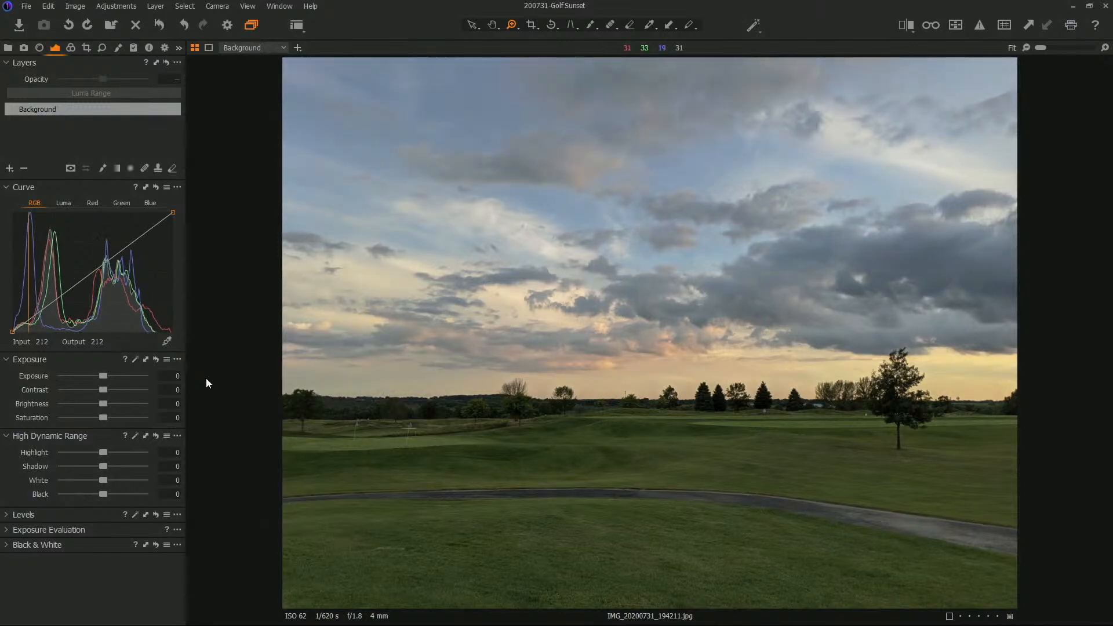
- Set the photo's contrast to 6 and its High Dynamic Range highlight to 30
drag(106, 392, 109, 392)
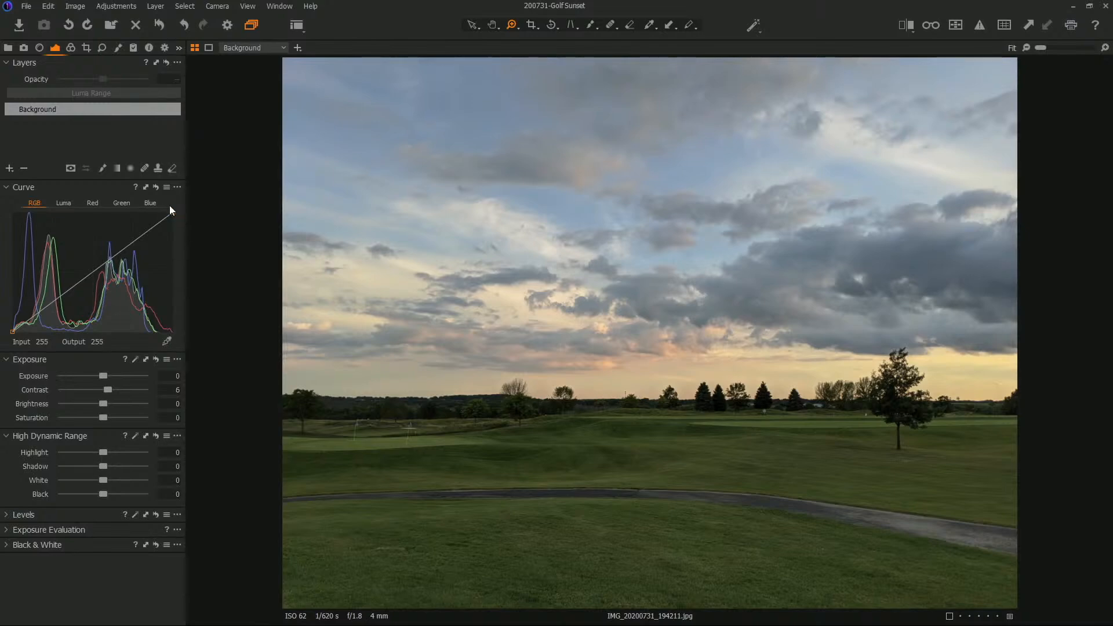
mouse_move(103, 451)
mouse_down()
mouse_move(93, 452)
mouse_move(119, 451)
mouse_up()
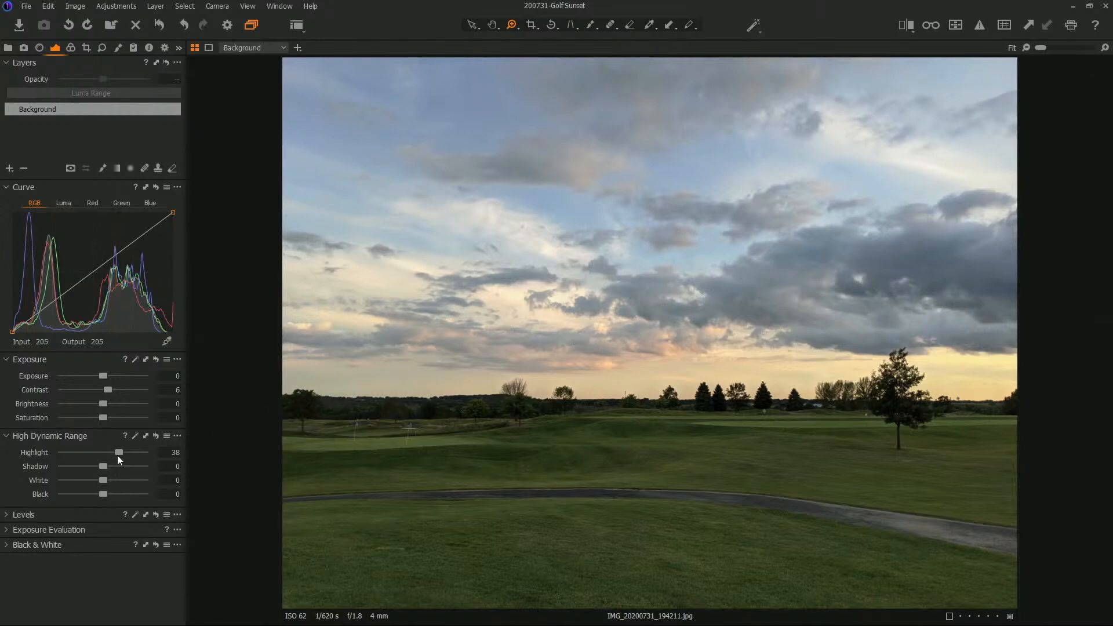
drag(116, 451, 114, 452)
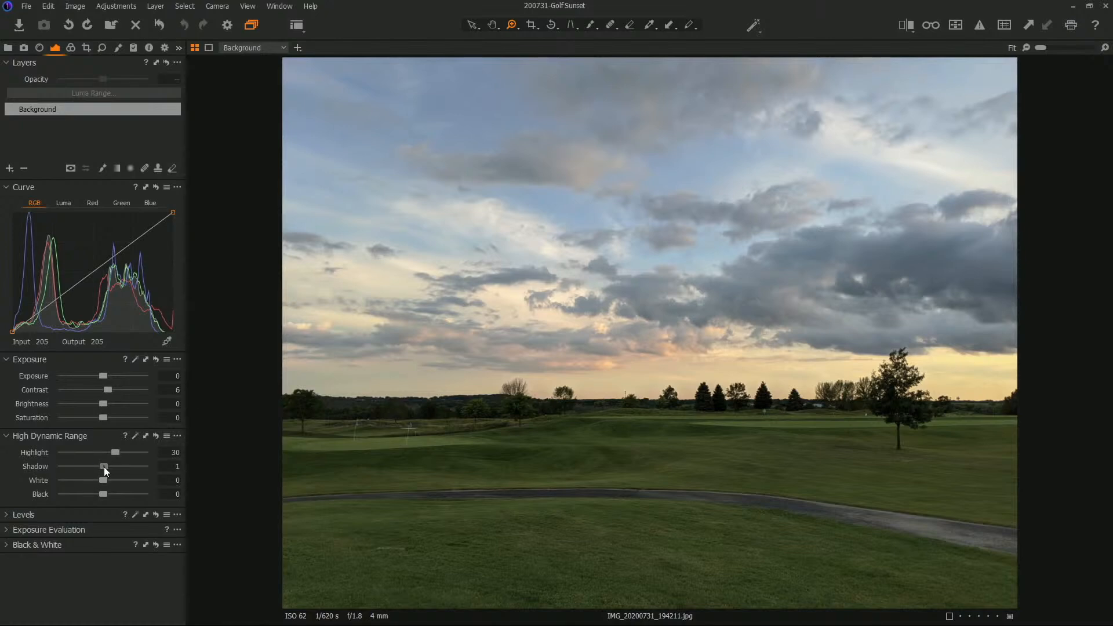
- Set the High Dynamic Range shadow to 24 and black to 18 to brighten the dark areas
drag(103, 467, 107, 467)
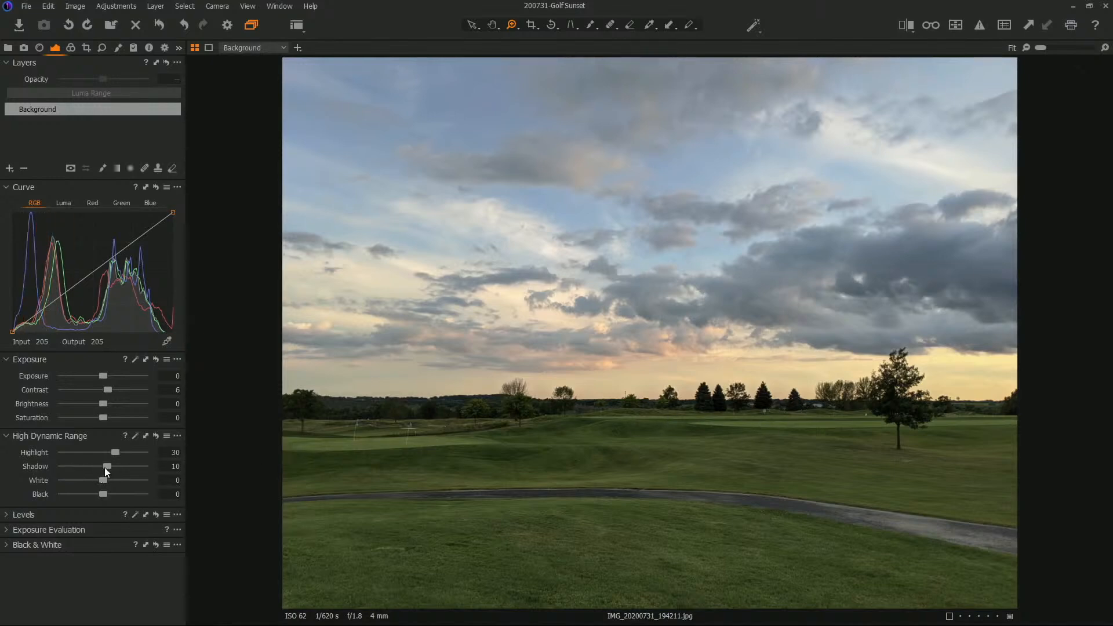
drag(107, 469, 112, 468)
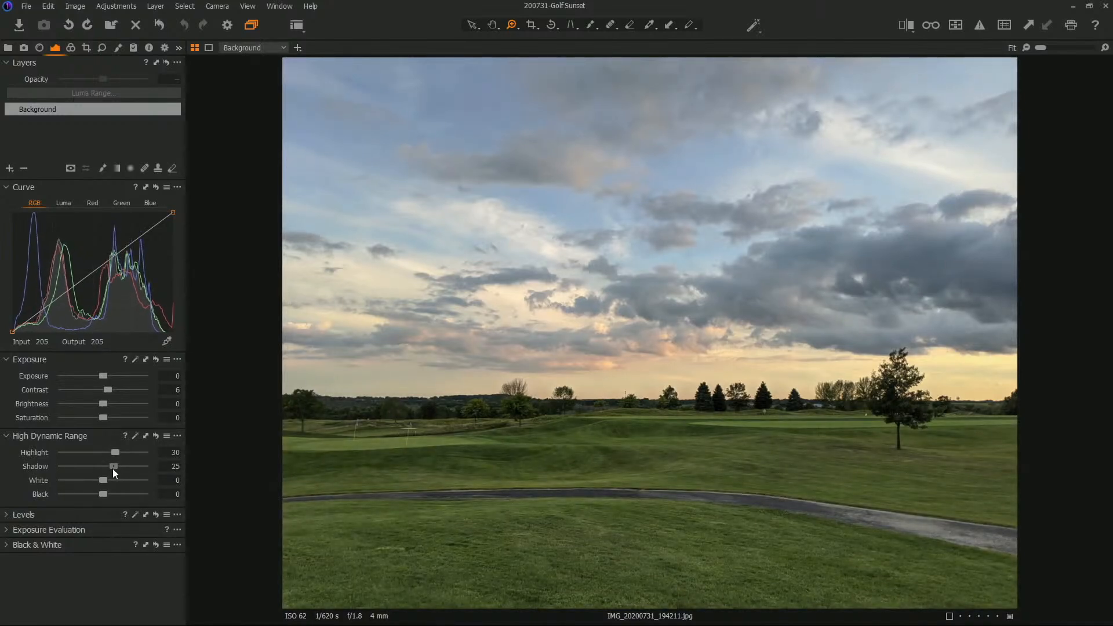
drag(114, 467, 113, 493)
- Try raising the black point of the RGB curve for a faded look and return it to the zero corner
drag(10, 330, 4, 322)
drag(5, 316, 5, 271)
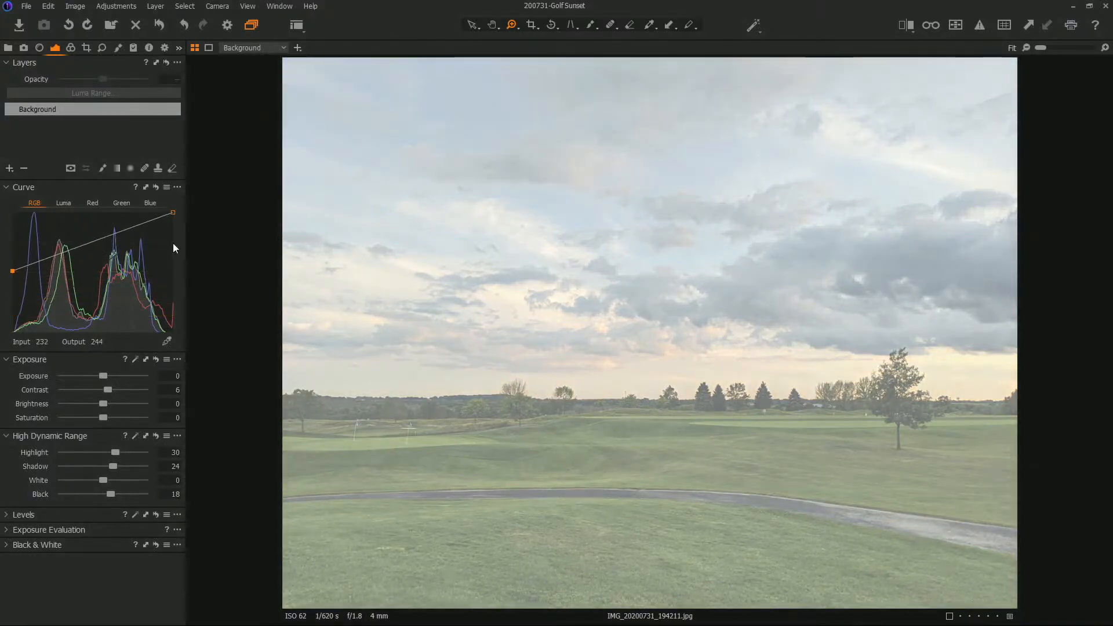
drag(173, 213, 196, 189)
drag(13, 270, 3, 329)
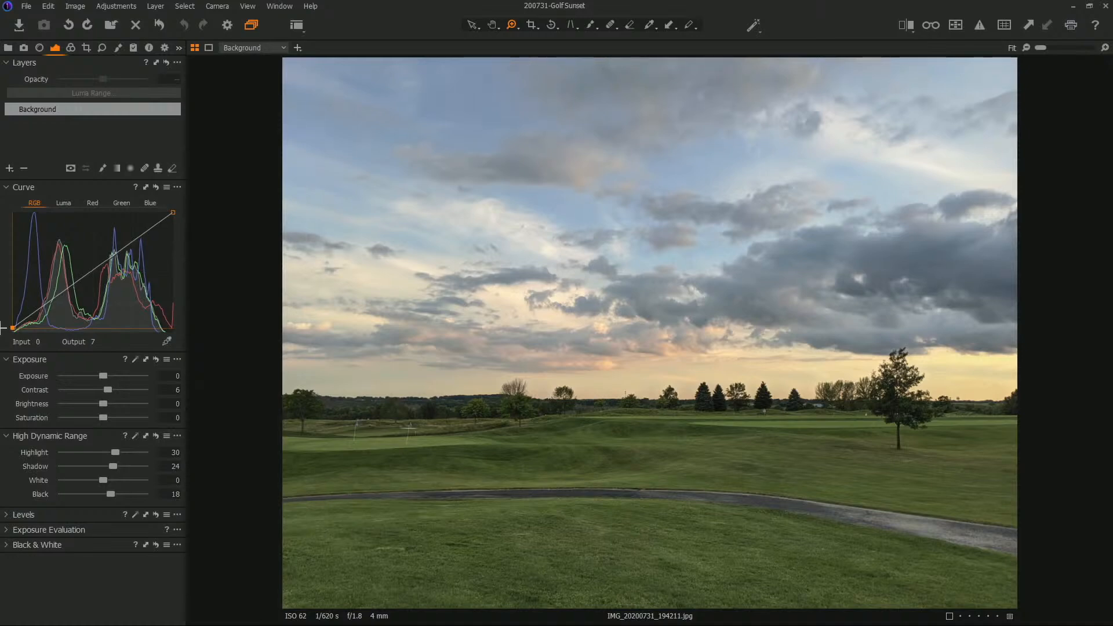
drag(1, 327, 2, 342)
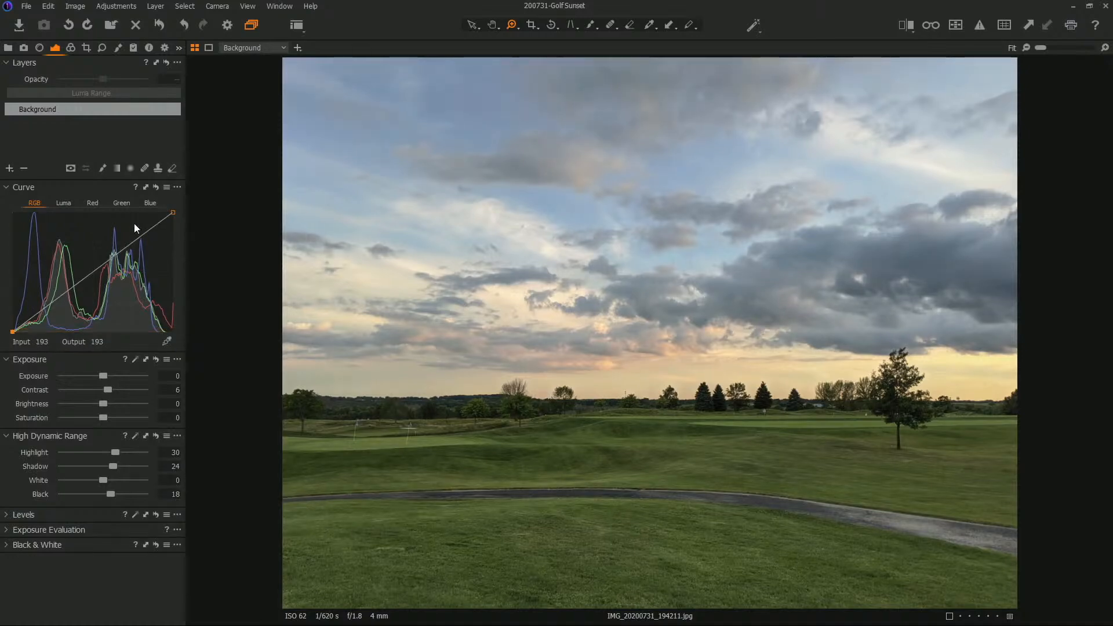
- Try the No True Black preset on the background's curve
click(166, 188)
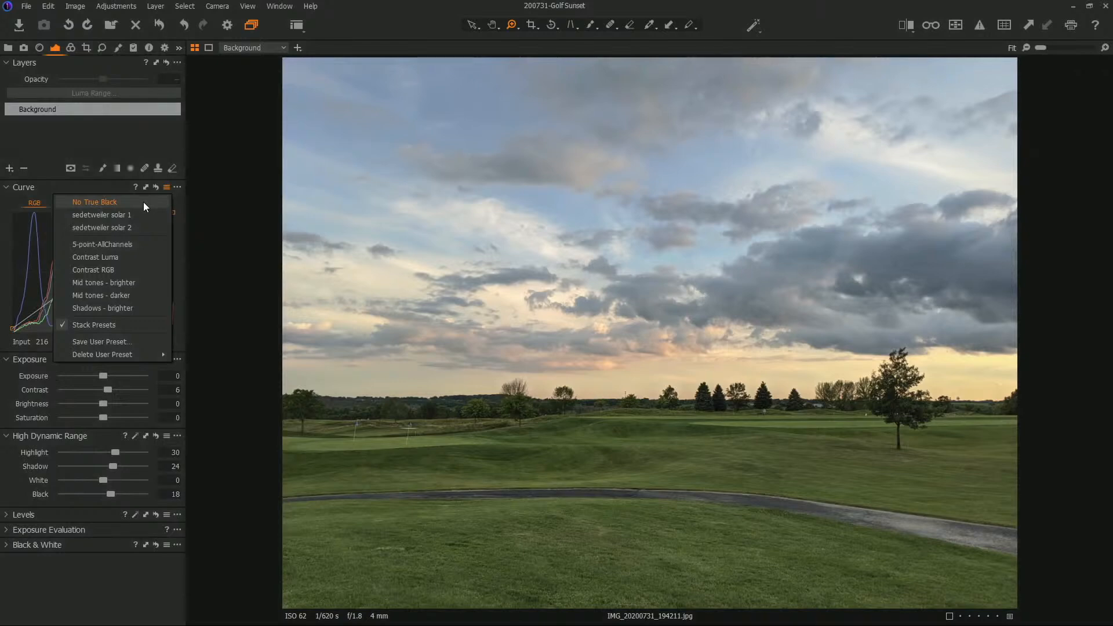
click(144, 202)
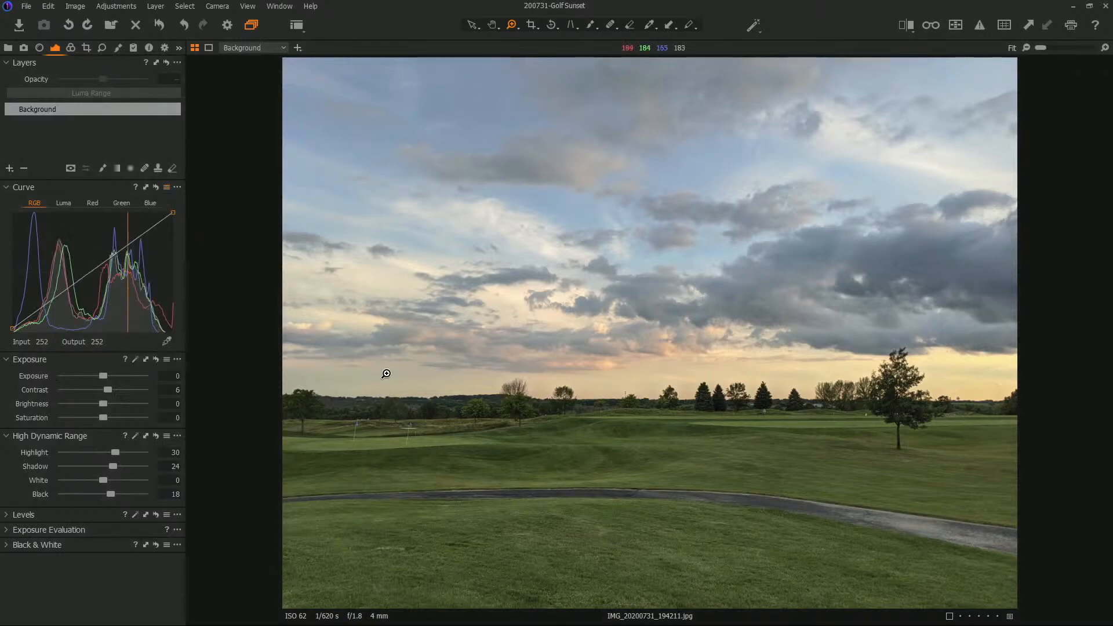
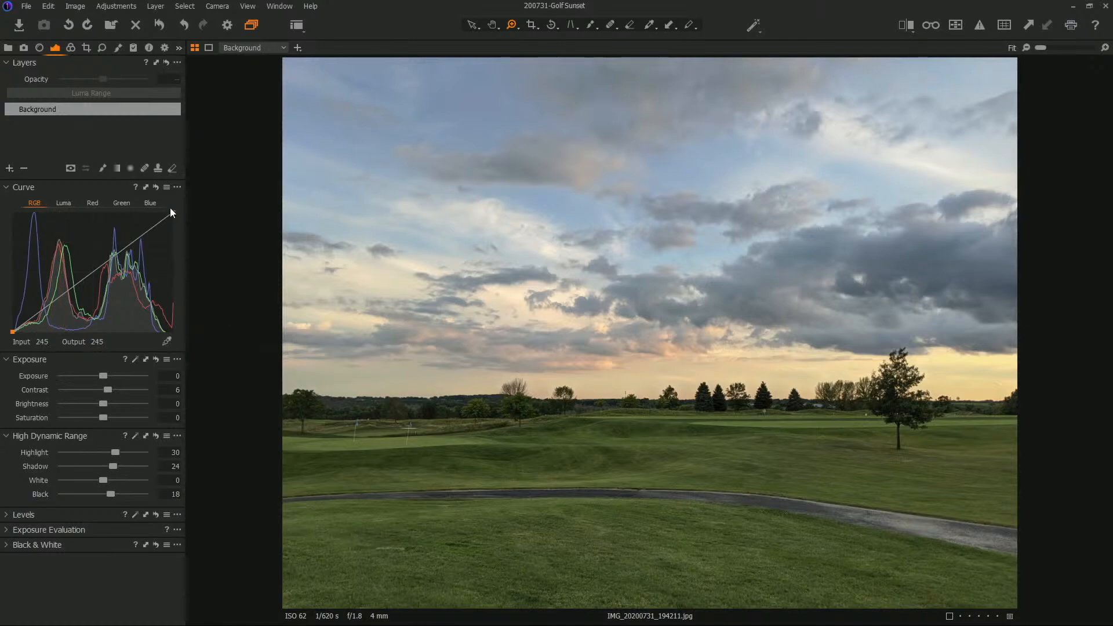
- Clone out the light blemish in the foreground grass near the photo's lower-left corner, sampling the grass just left of it
click(158, 169)
click(388, 551)
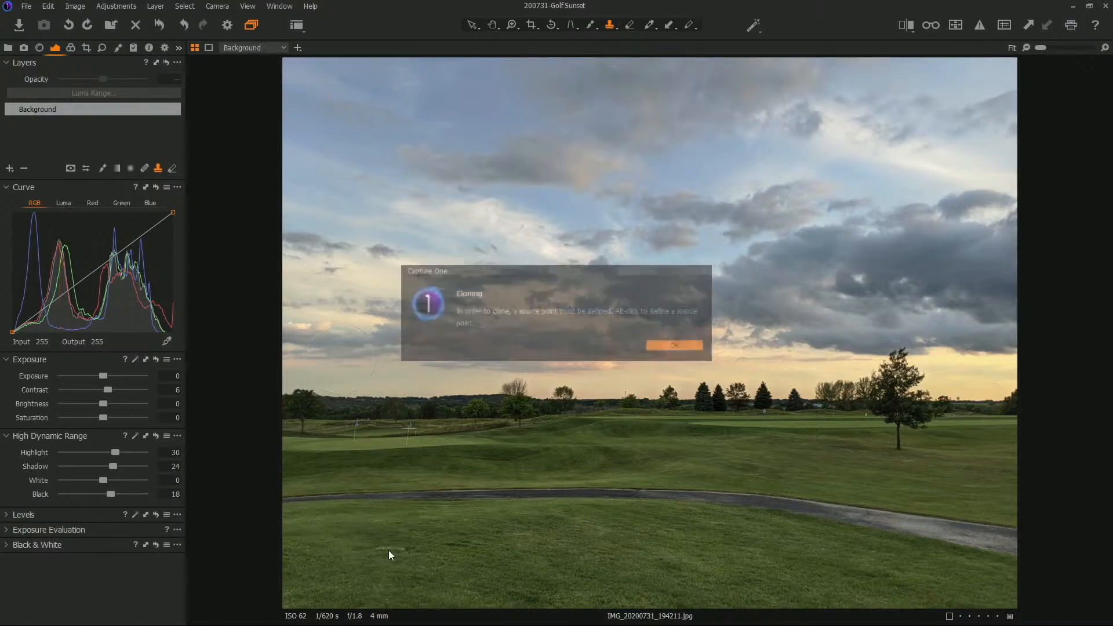
click(673, 346)
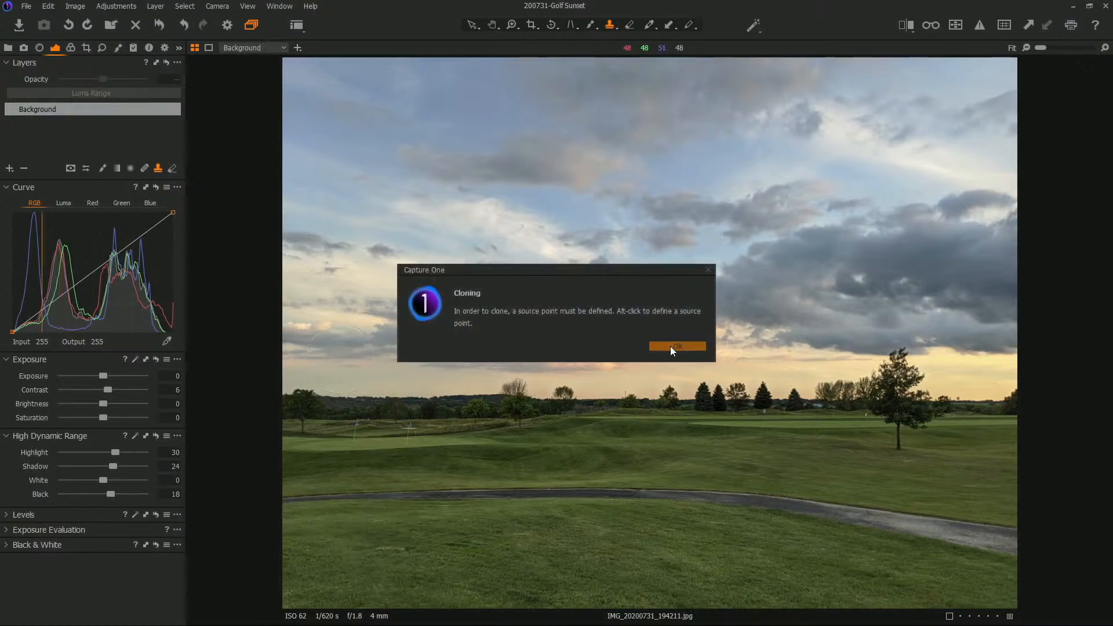
alt+click(325, 556)
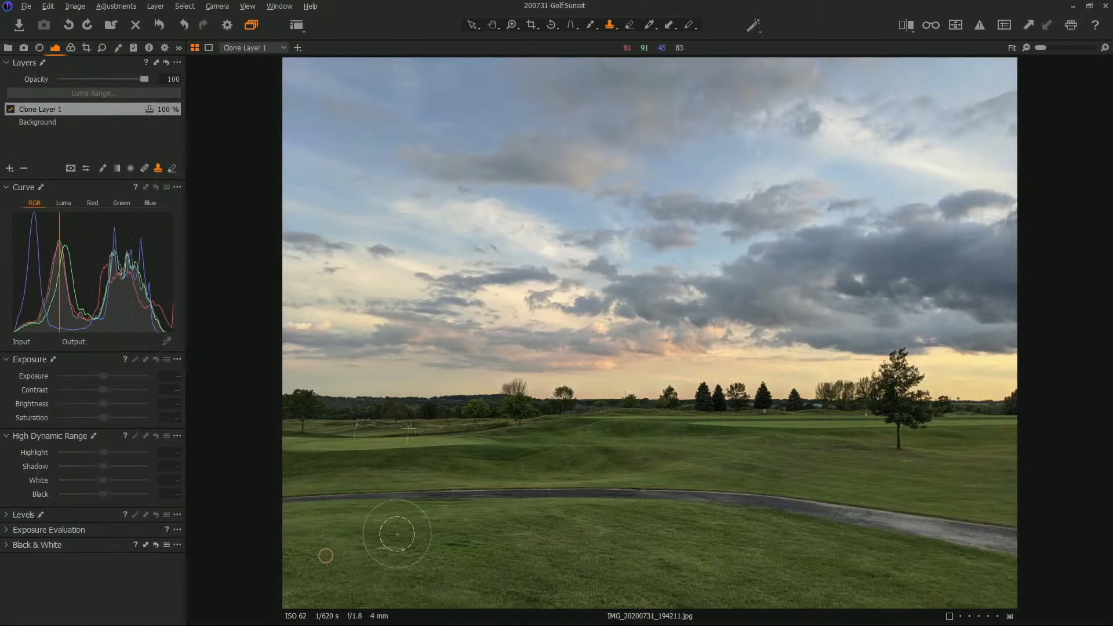
click(390, 548)
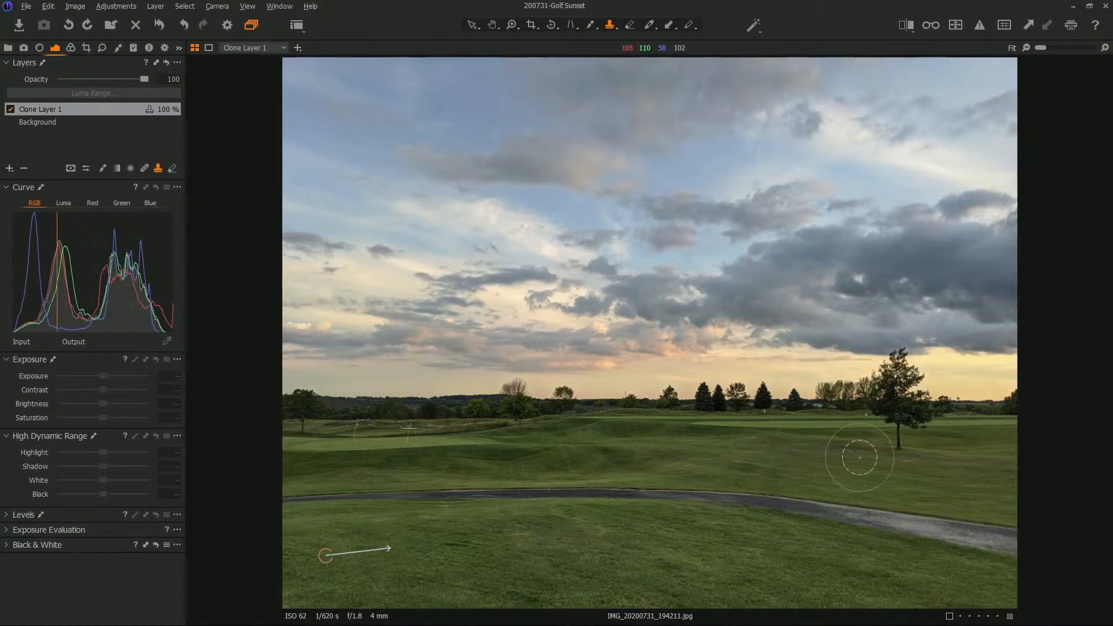
- Reduce the clone brush to slightly larger than the white object beside the large tree and clone nearby grass over it
scroll(927, 423, up, 1)
scroll(935, 424, up, 3)
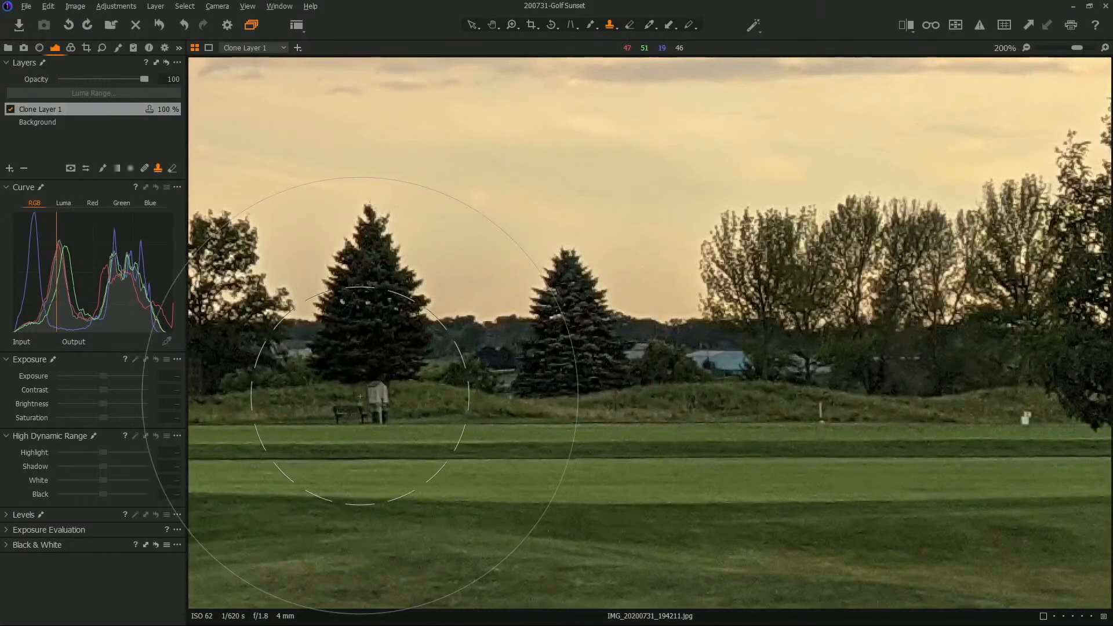
drag(873, 422, 825, 422)
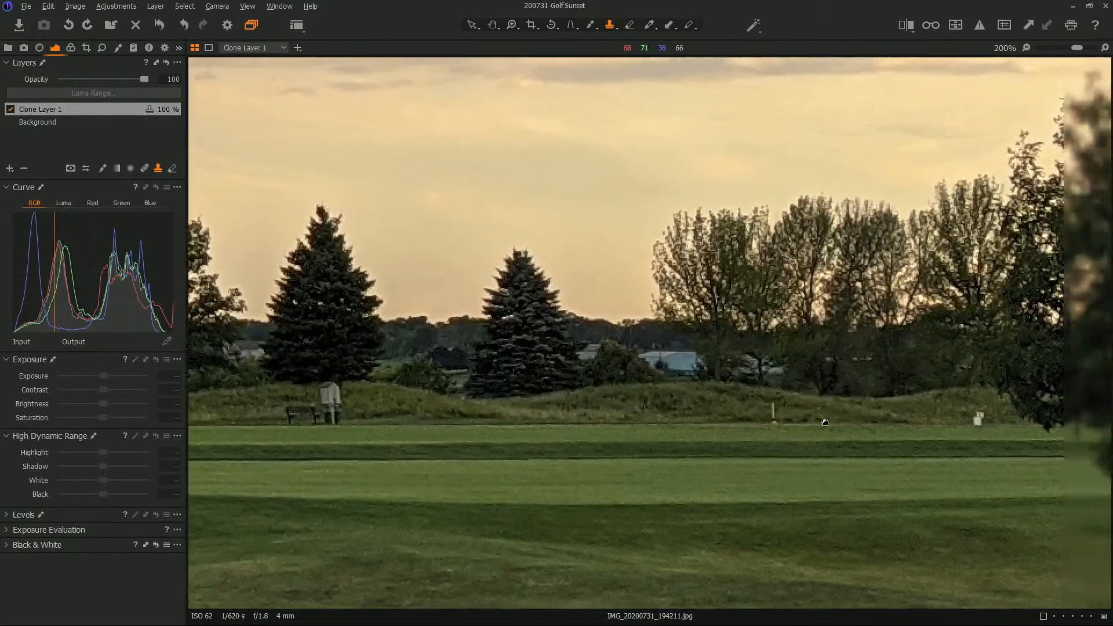
drag(976, 422, 593, 381)
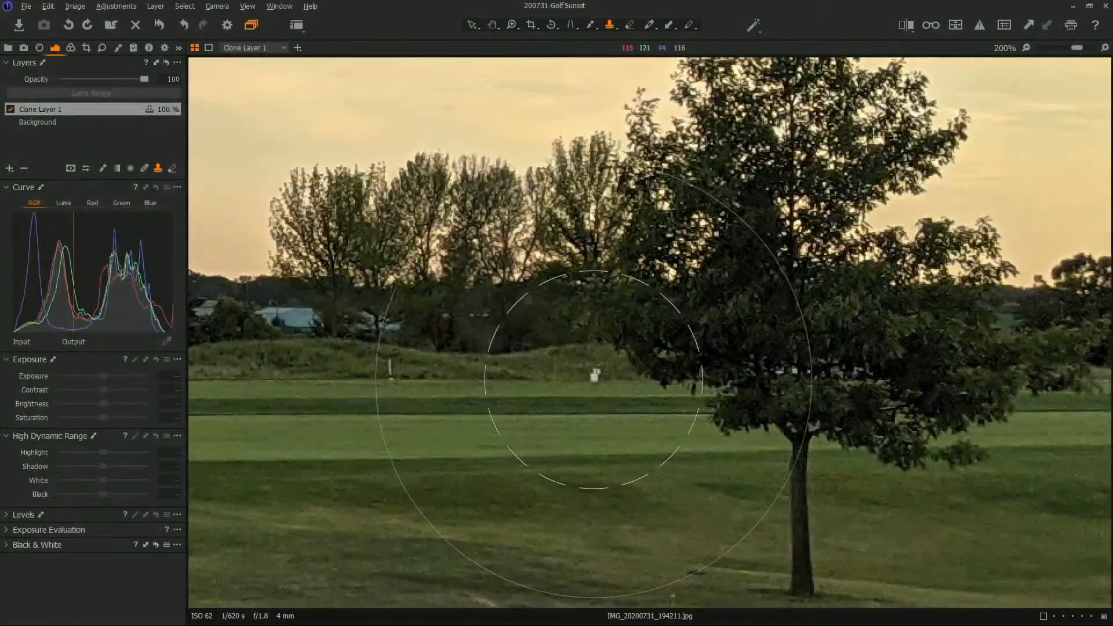
scroll(593, 380, up, 1)
key([)
key([)
key([)
key([)
key([)
key([)
key([)
key([)
key([)
key([)
key([)
key([)
key([)
key([)
key([)
key([)
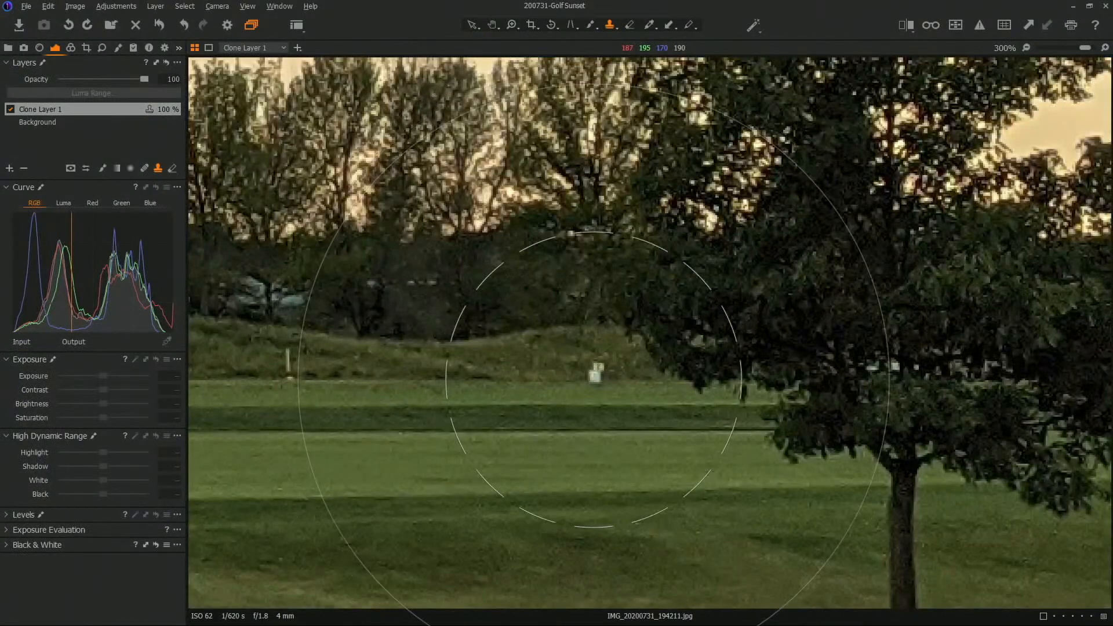
key([)
key([)
key([)
key([)
key([)
key([)
key([)
key([)
key([)
key([)
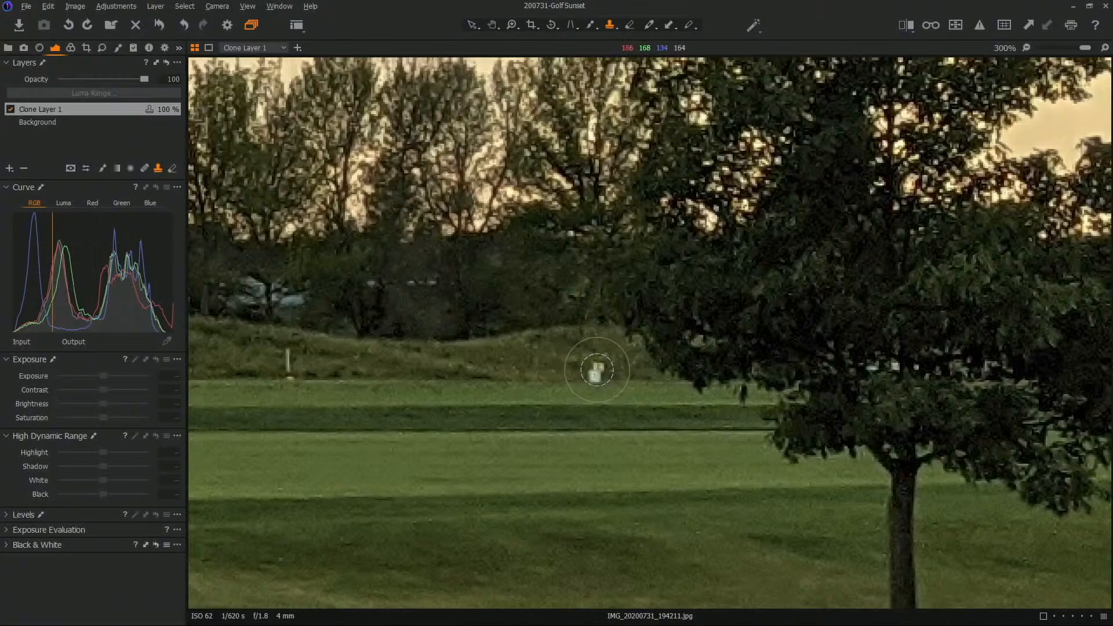
alt+click(518, 379)
click(597, 375)
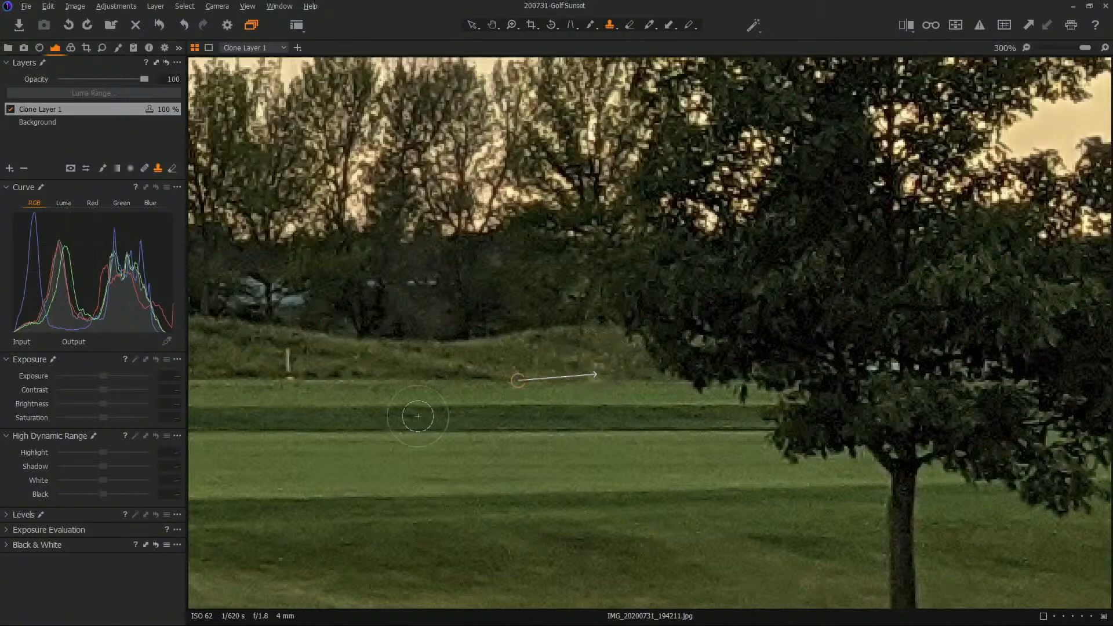
- Clone out the white post in front of the bare trees, sampling the grass edge to its left
drag(332, 369, 626, 393)
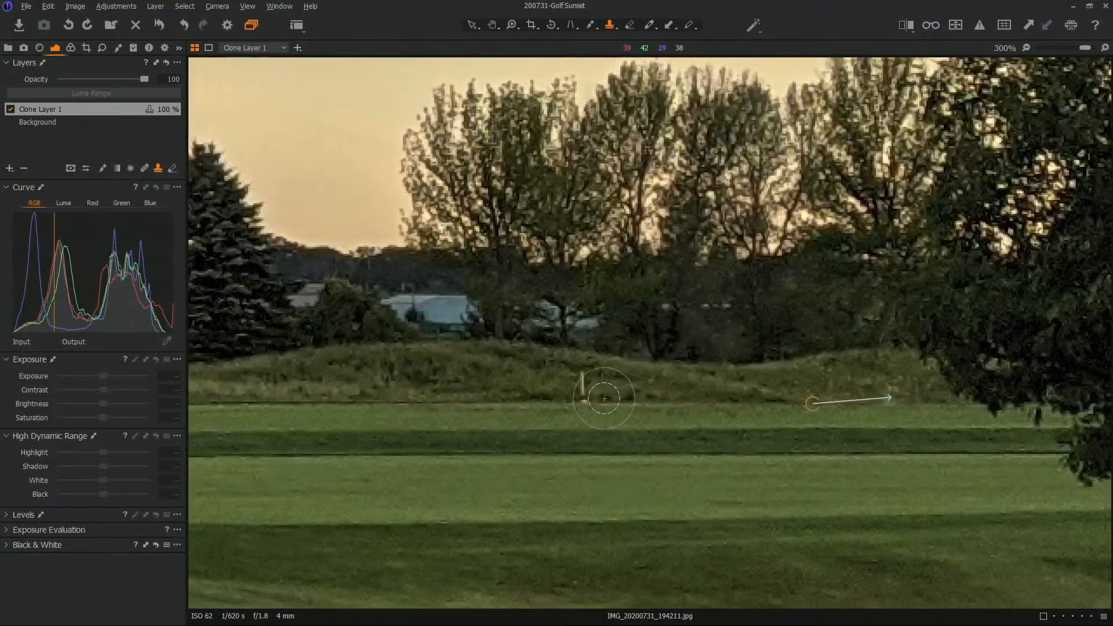
alt+click(505, 401)
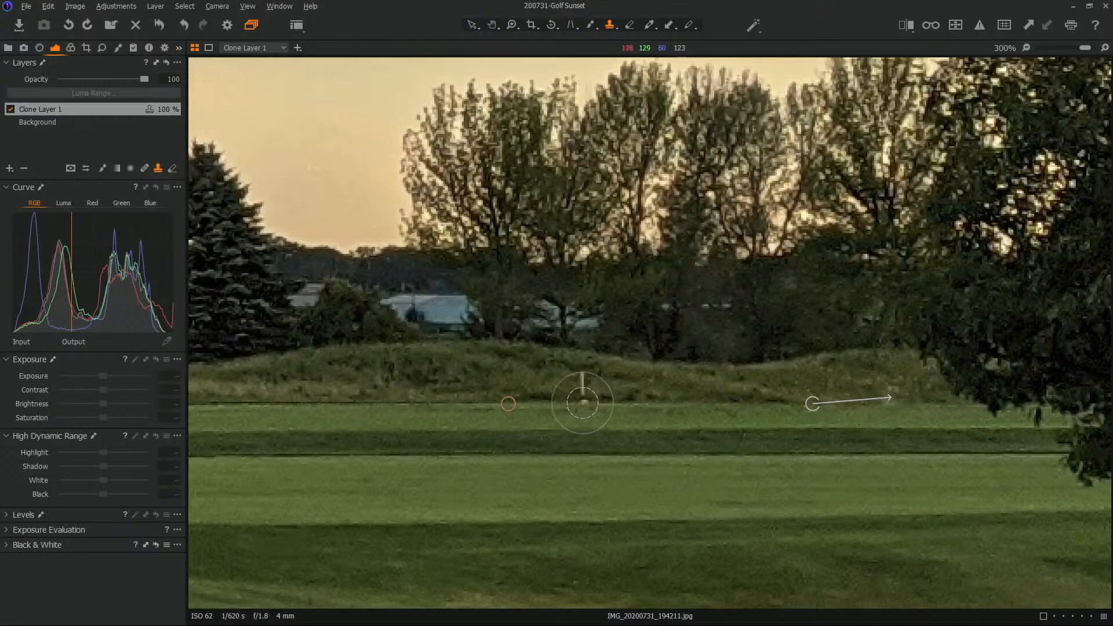
drag(582, 403, 577, 375)
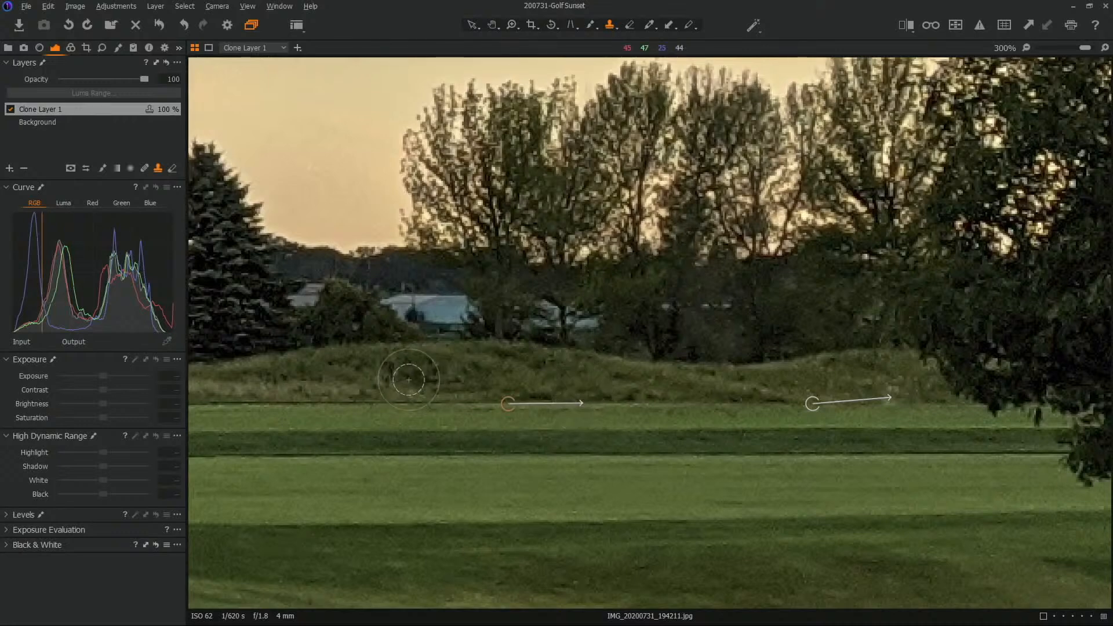
- Clone out the thin white post left of the bench and the wooden box on a post beside the bench
drag(414, 365, 856, 359)
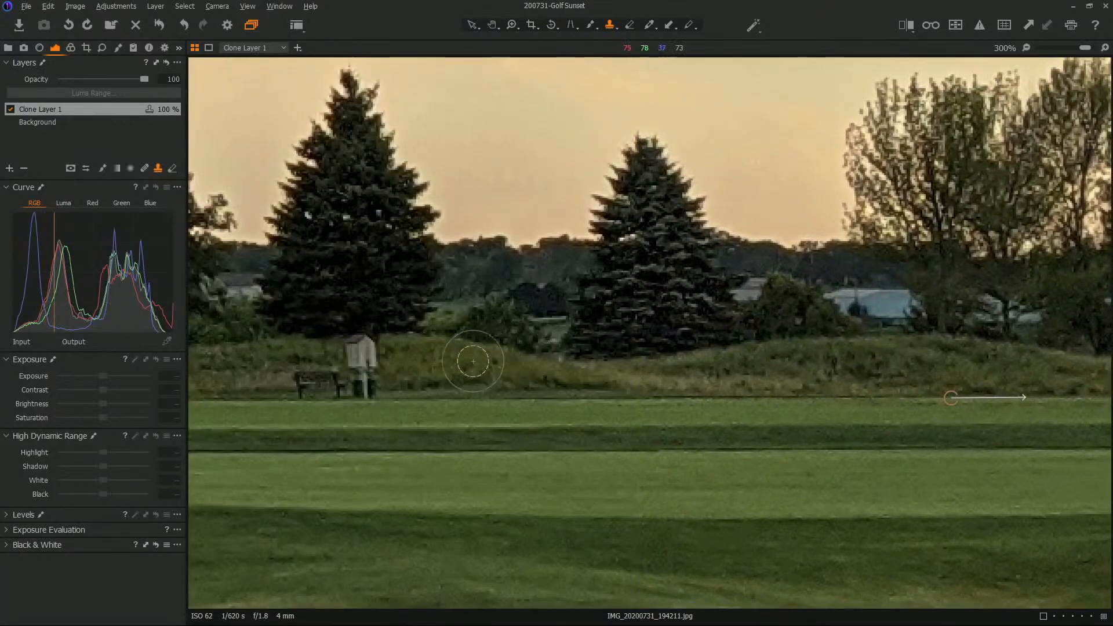
drag(473, 361, 709, 375)
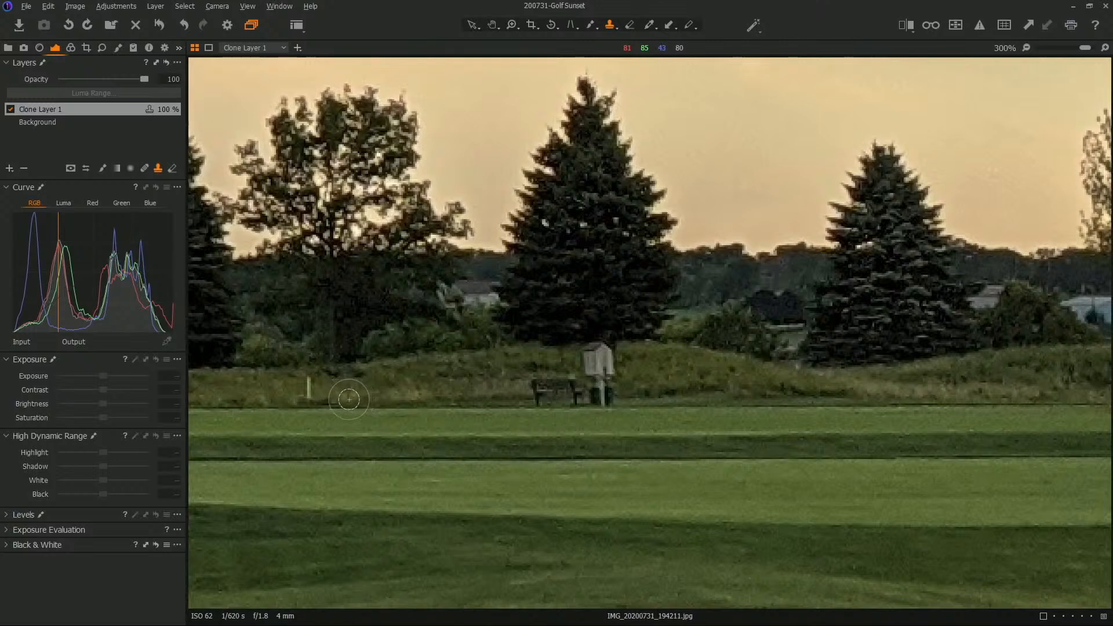
alt+click(373, 399)
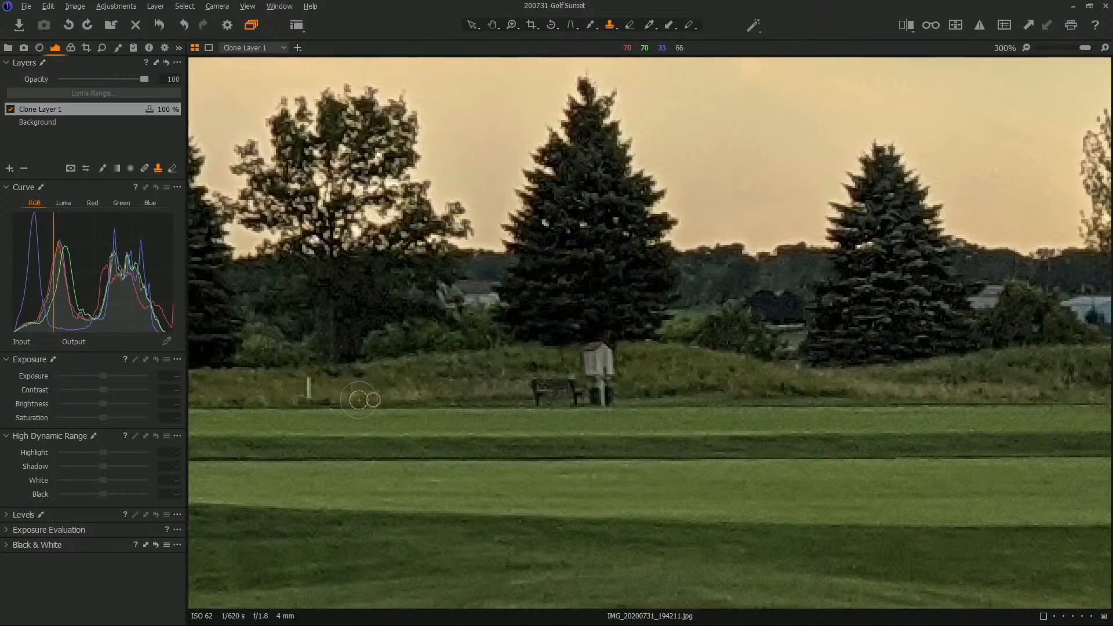
click(309, 398)
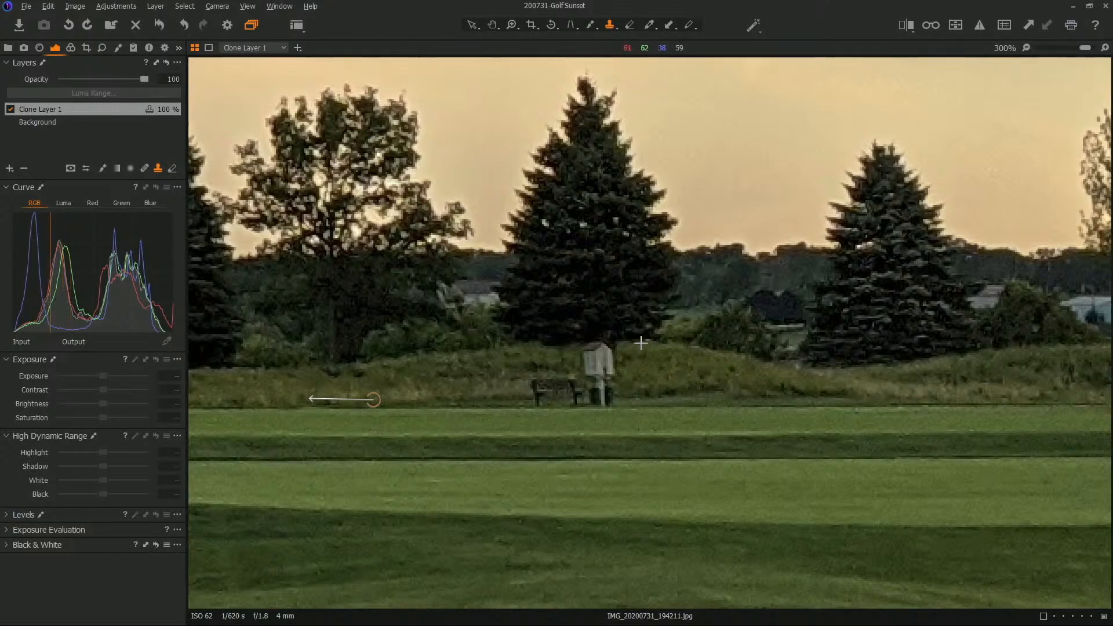
mouse_move(603, 343)
mouse_down()
mouse_move(585, 344)
mouse_move(609, 363)
mouse_move(589, 378)
mouse_move(603, 390)
mouse_up()
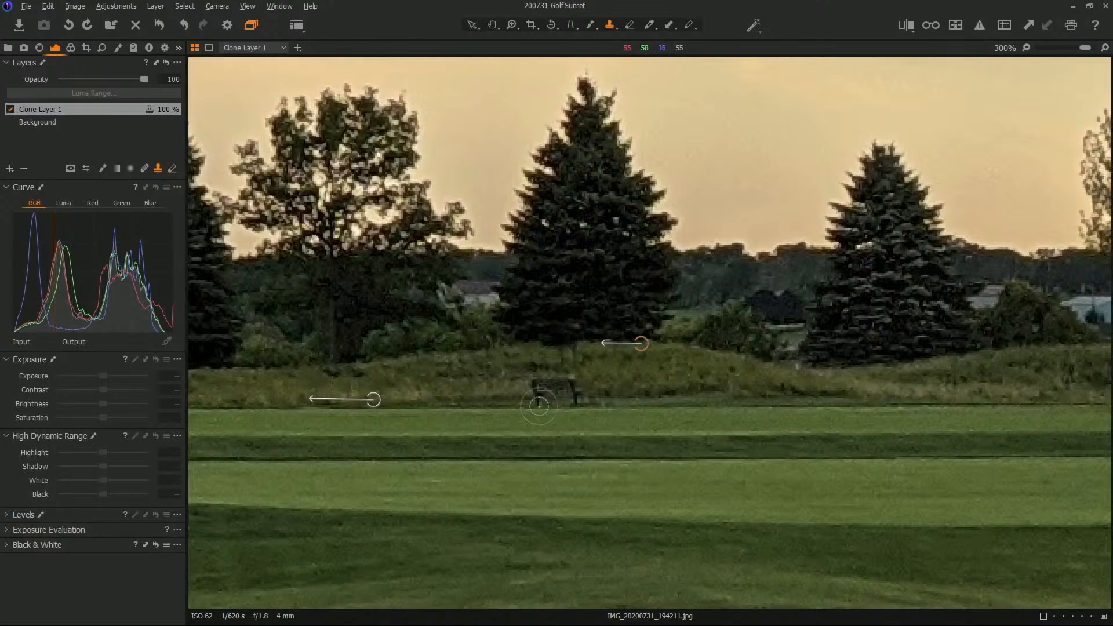
- Compare the whole photo with and without Clone Layer 1, leaving the layer enabled
scroll(474, 387, down, 1)
scroll(474, 387, down, 2)
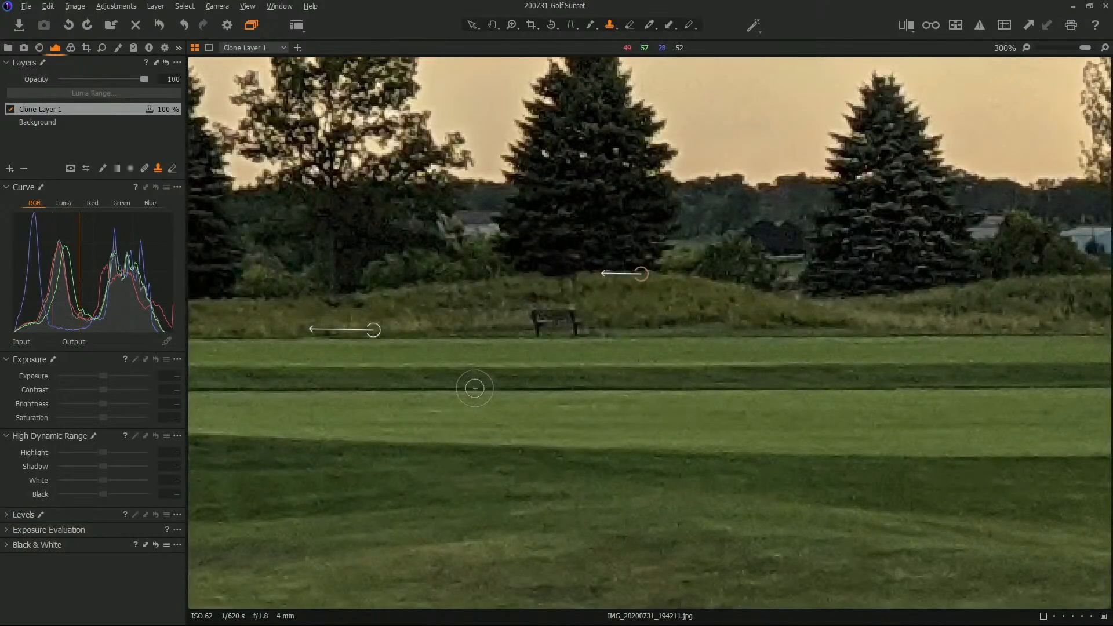
key(z)
scroll(475, 389, down, 4)
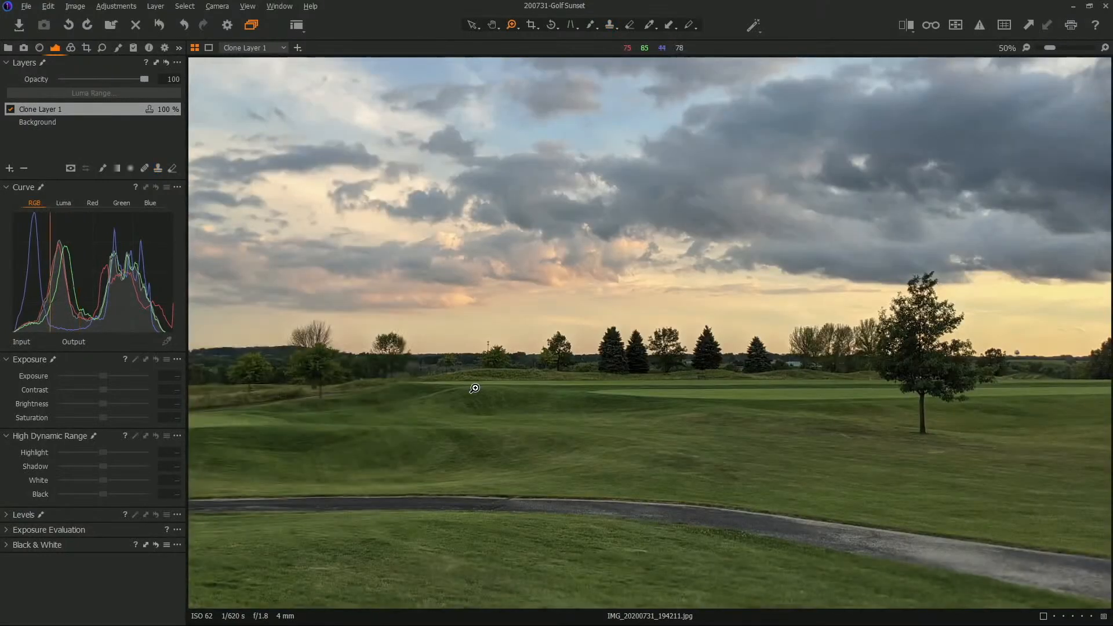
scroll(706, 421, down, 1)
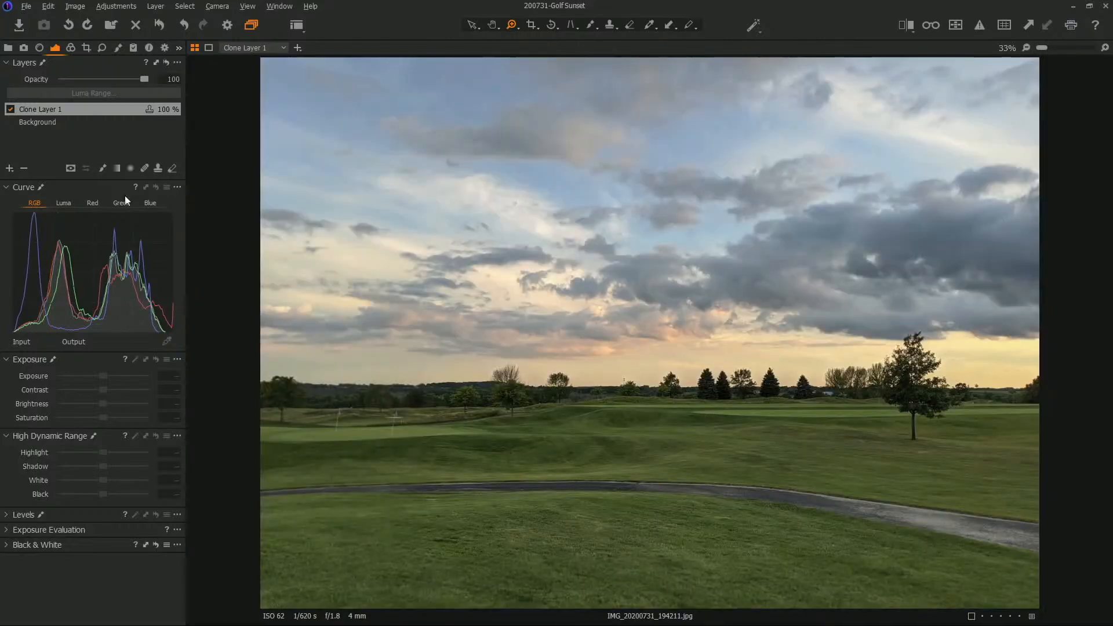
click(9, 109)
click(10, 109)
click(10, 109)
click(10, 109)
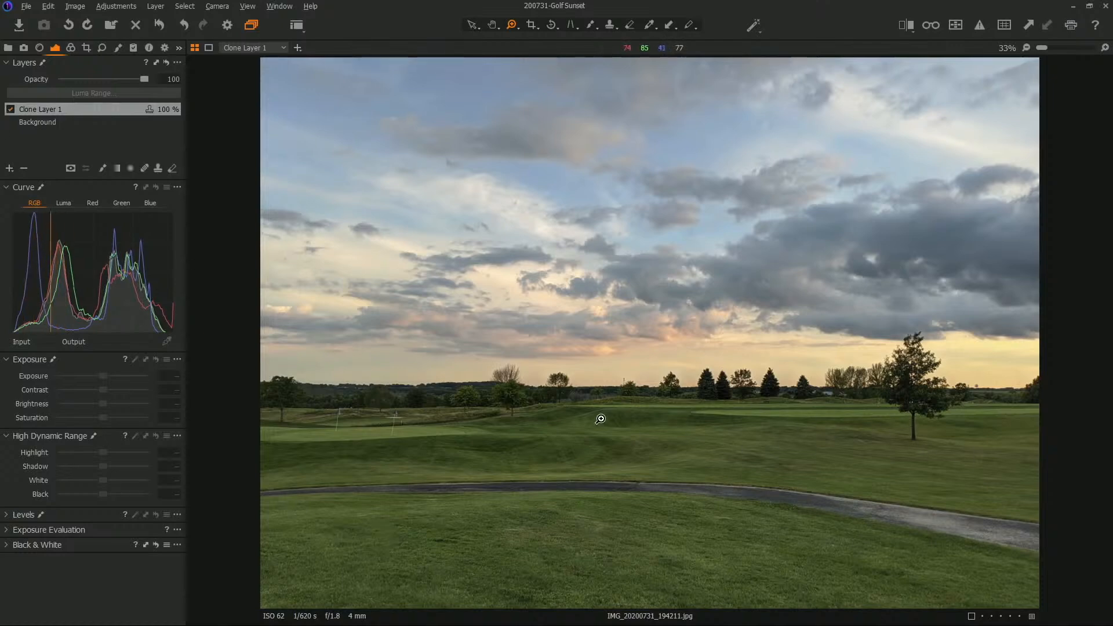
scroll(603, 382, down, 1)
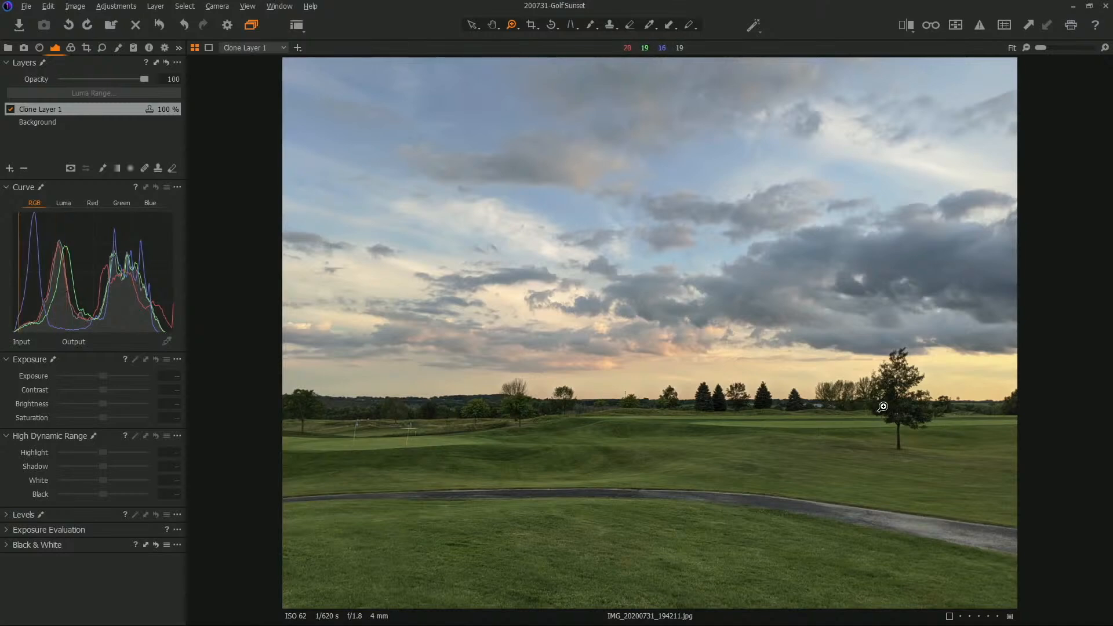
- Examine the retouched areas along the tree line and around the bench at 300% magnification
click(929, 416)
click(774, 420)
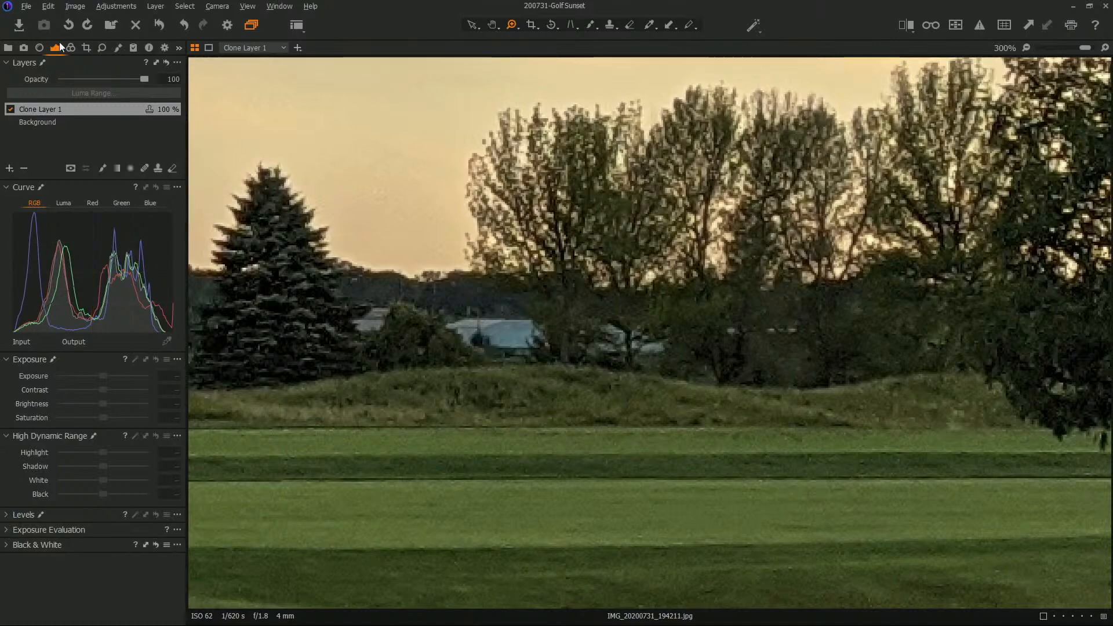
scroll(499, 286, down, 5)
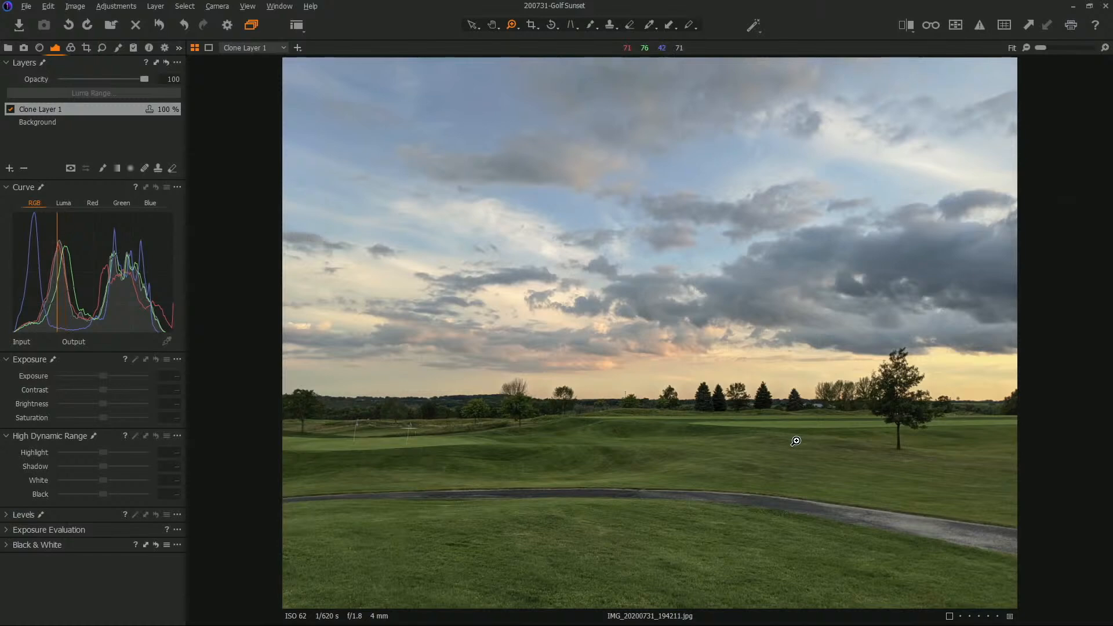
click(855, 404)
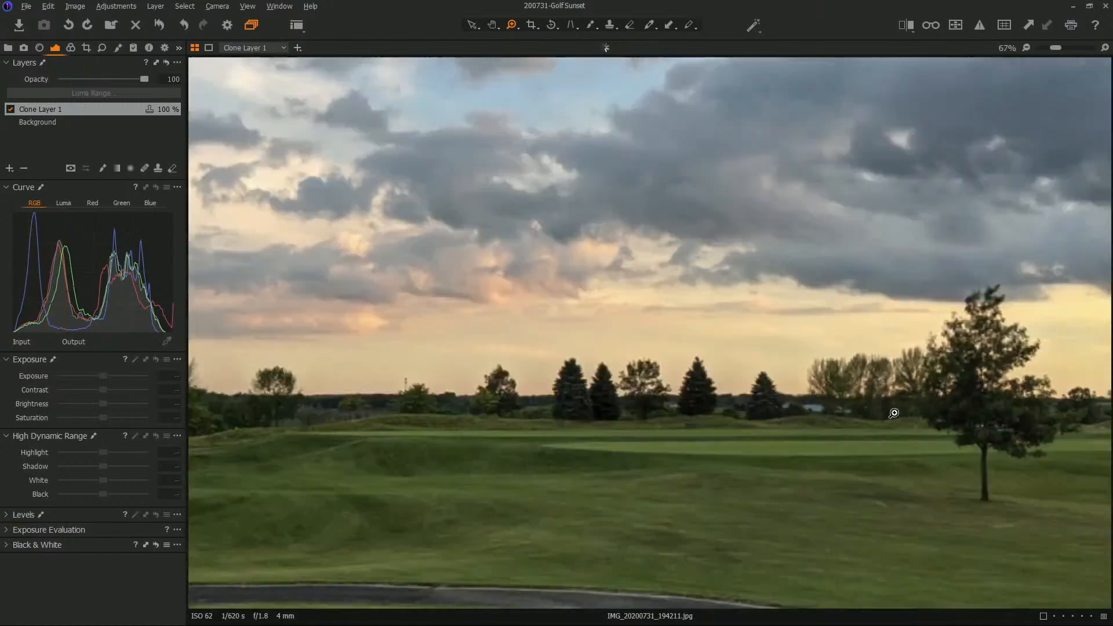
click(878, 417)
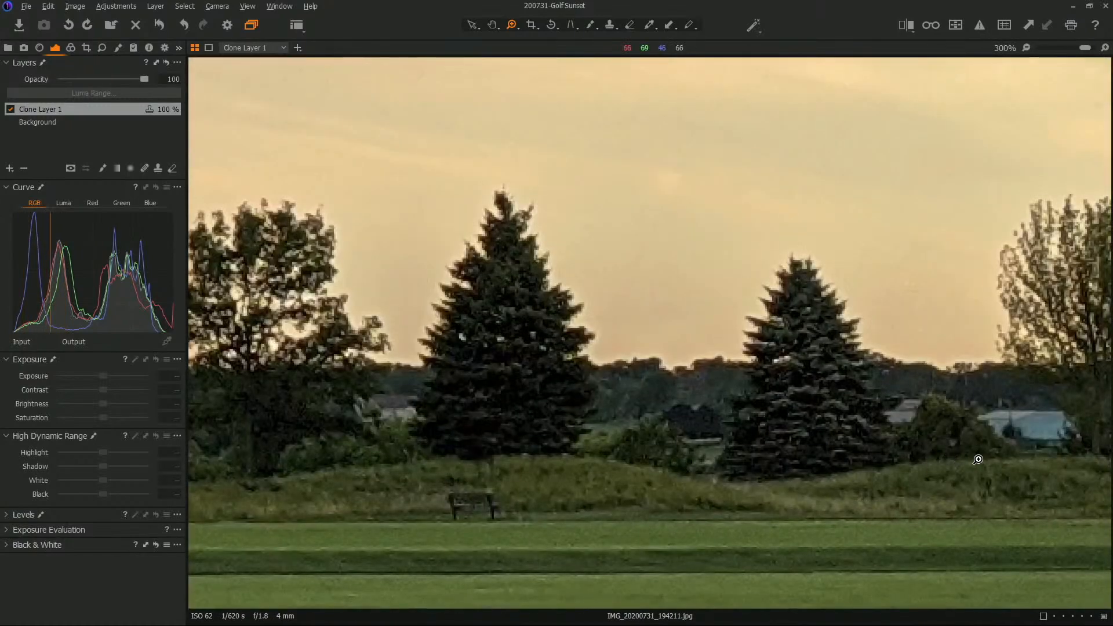
scroll(794, 408, down, 5)
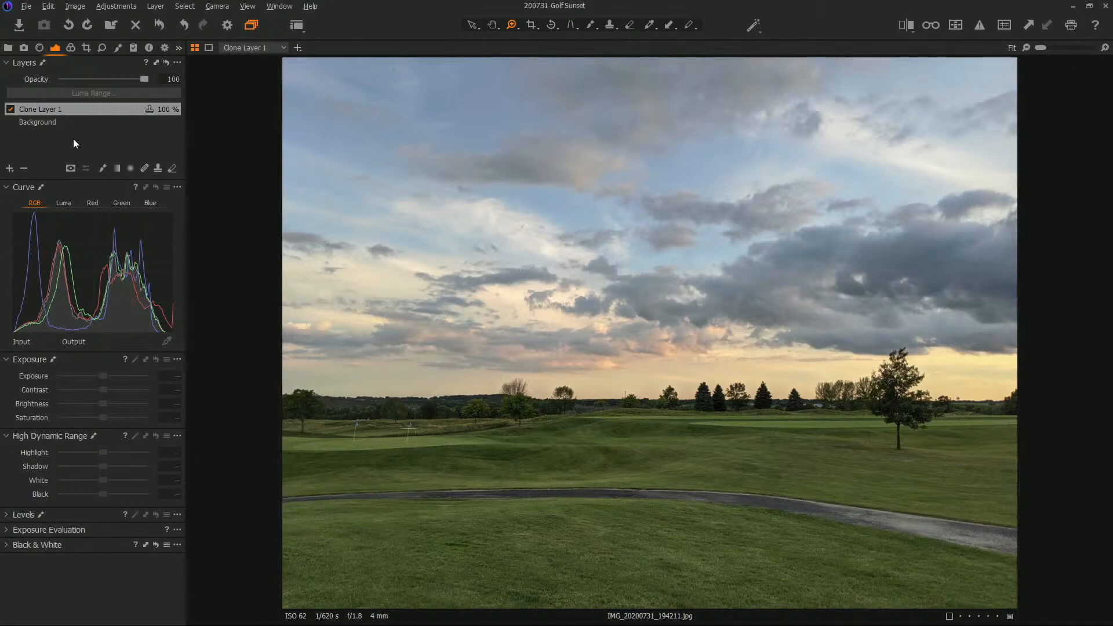
- Add a filled adjustment layer and limit its luma range to 149–255 with a lower falloff of 85, checking the displayed mask
click(10, 169)
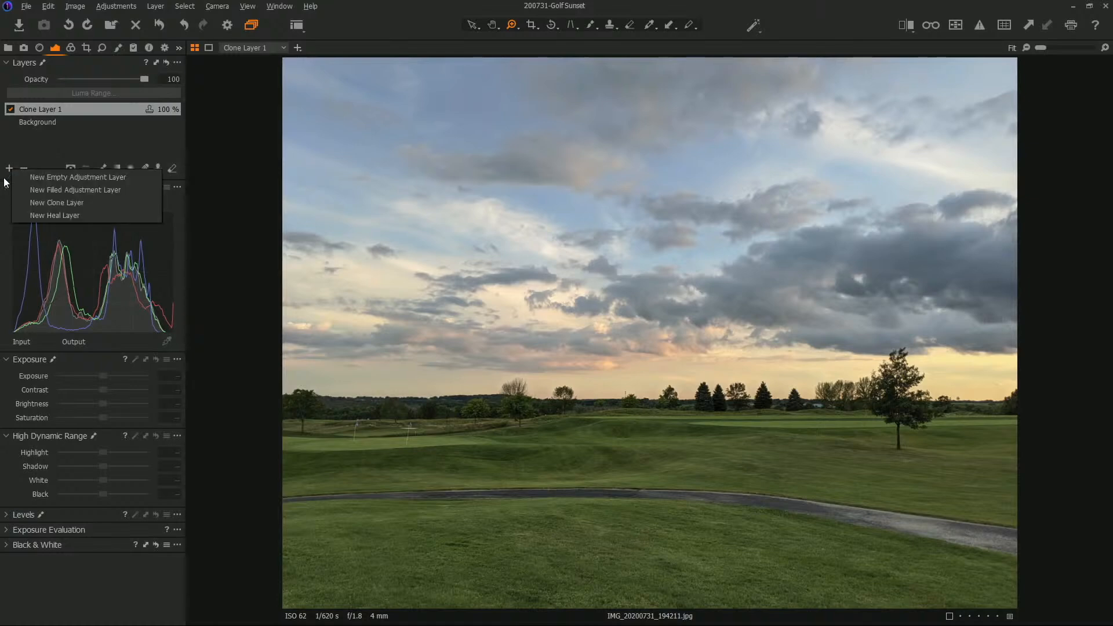
click(42, 190)
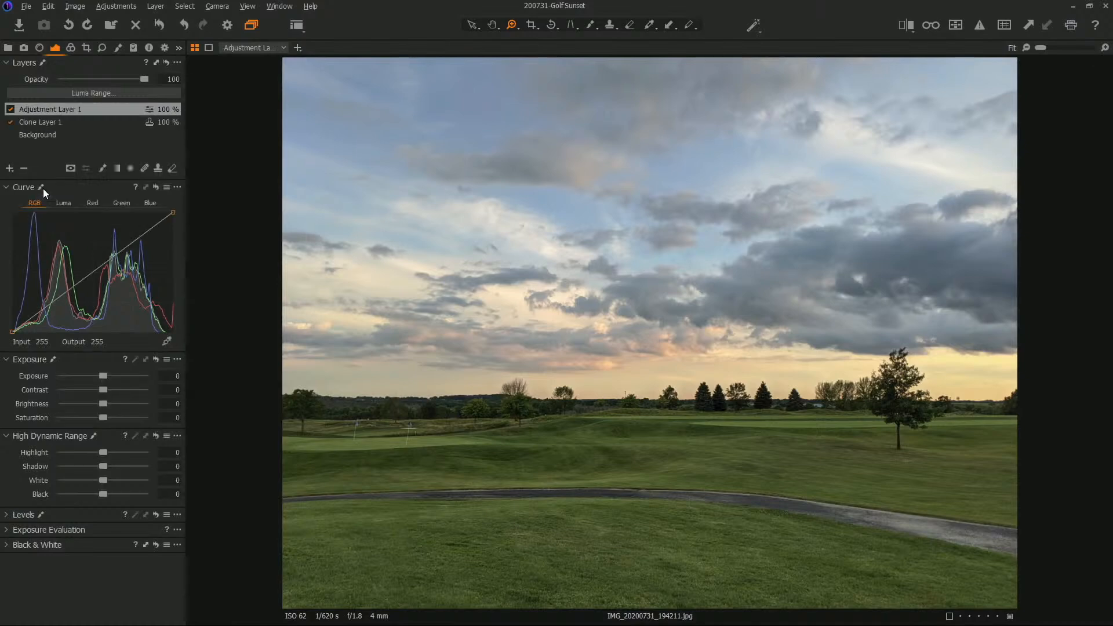
click(95, 93)
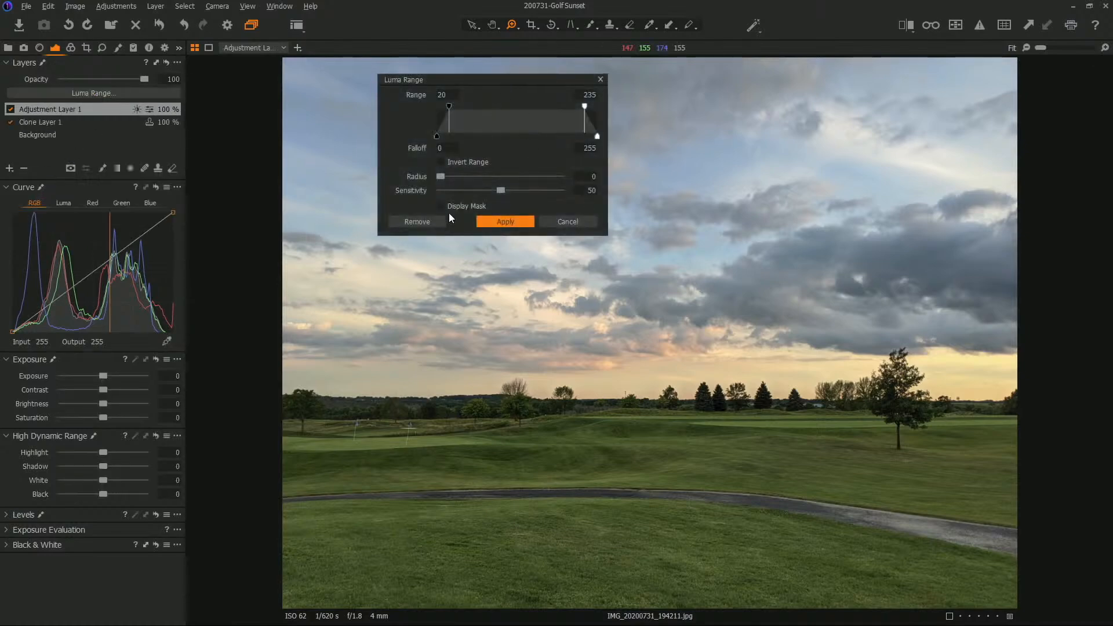
click(455, 206)
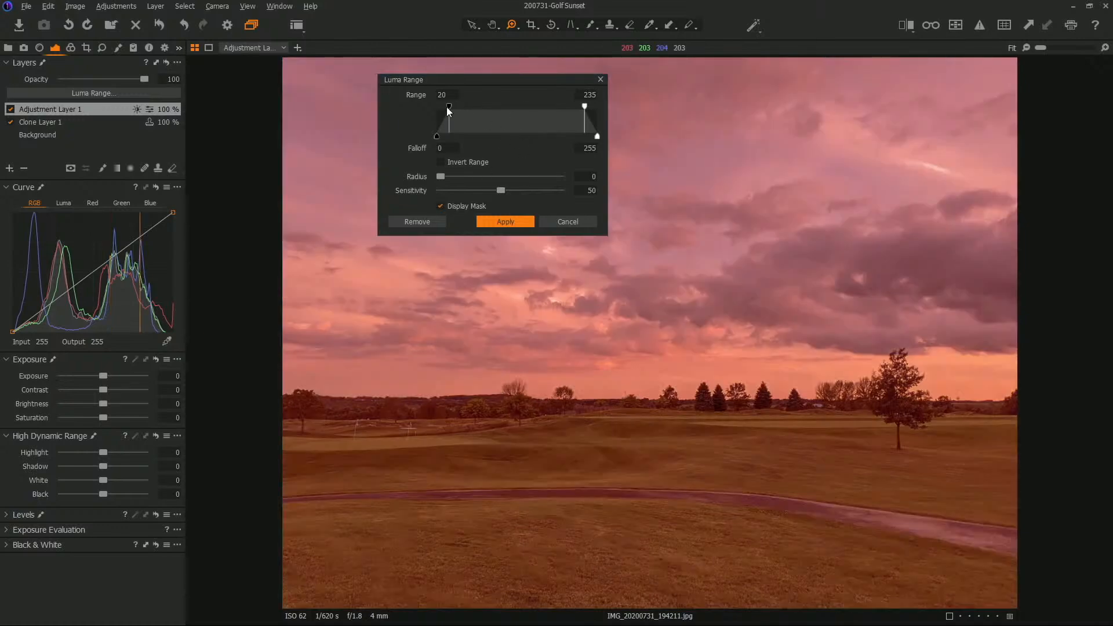
drag(445, 121, 486, 136)
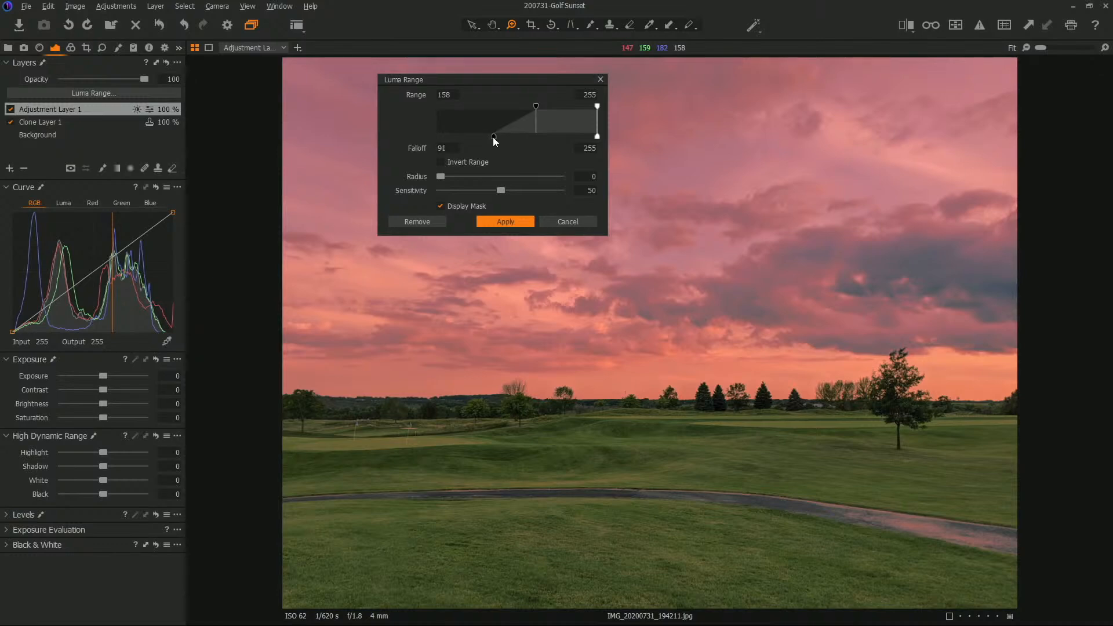
drag(493, 137, 530, 106)
mouse_move(502, 140)
mouse_down()
mouse_move(526, 141)
mouse_move(490, 142)
mouse_up()
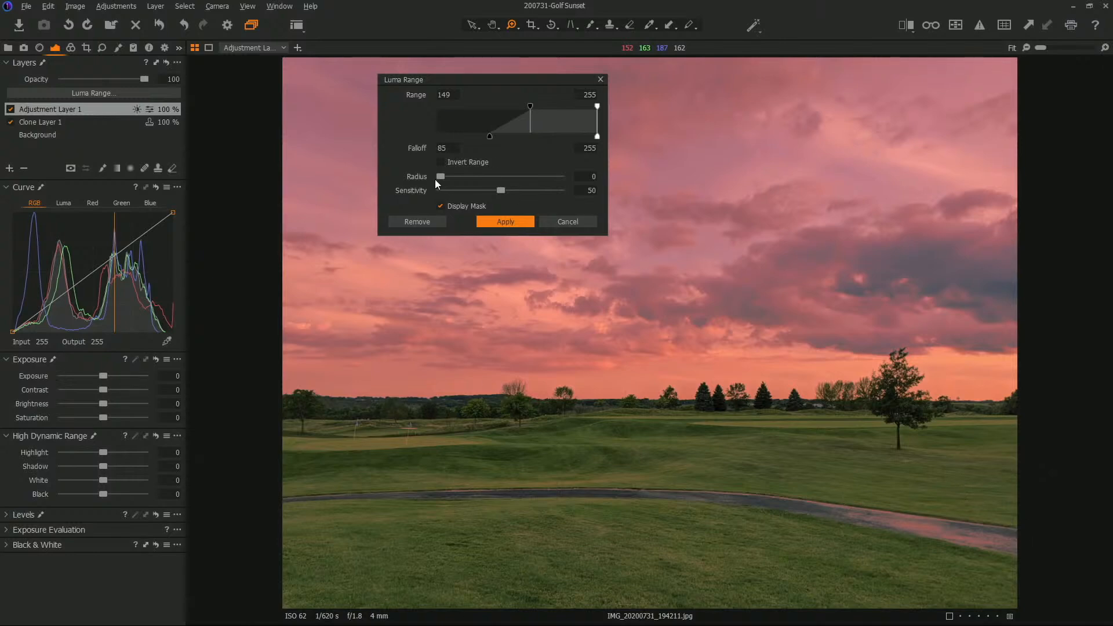
click(520, 222)
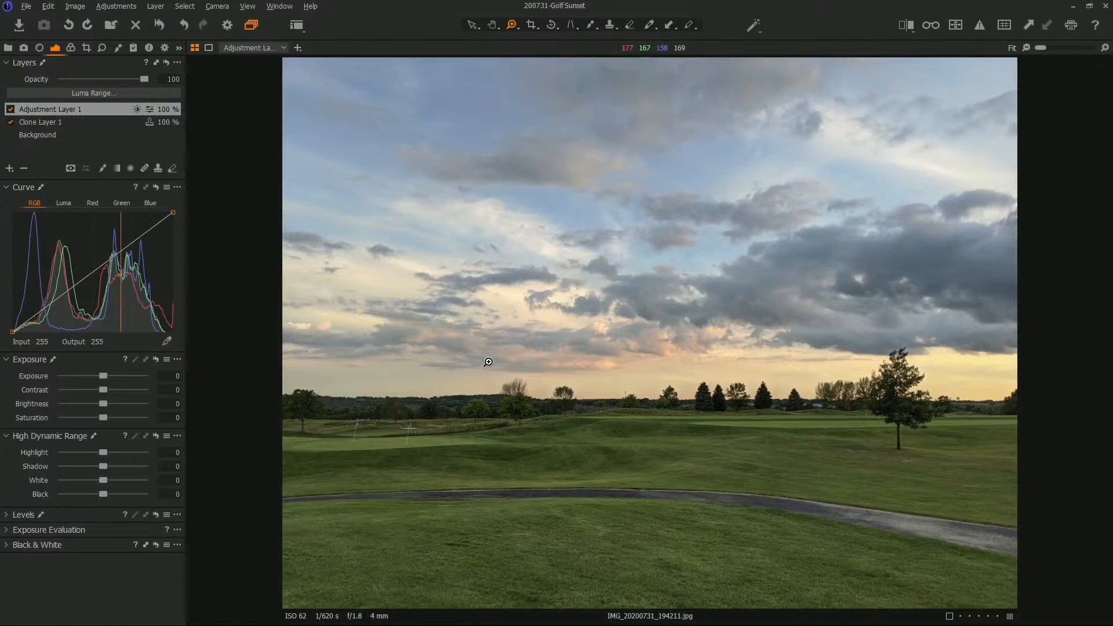
- Erase Adjustment Layer 1's mask from the cart path and the grass with the mask overlay shown, and hide the overlay
key(m)
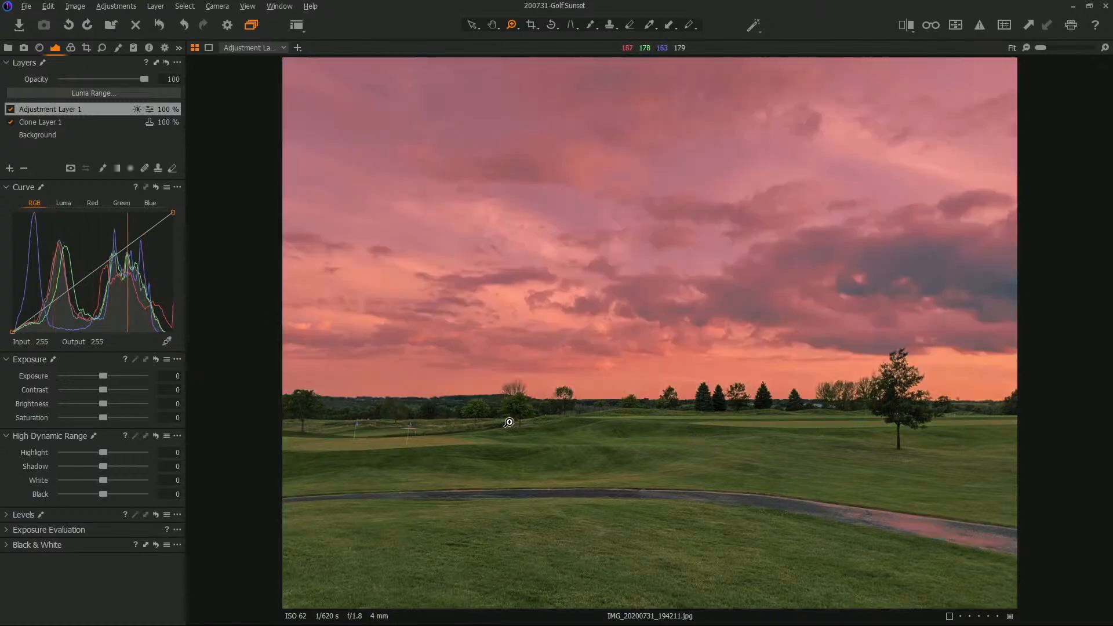
key(e)
mouse_move(724, 499)
mouse_down()
mouse_move(1032, 551)
mouse_move(980, 529)
mouse_move(895, 521)
mouse_move(1010, 476)
mouse_up()
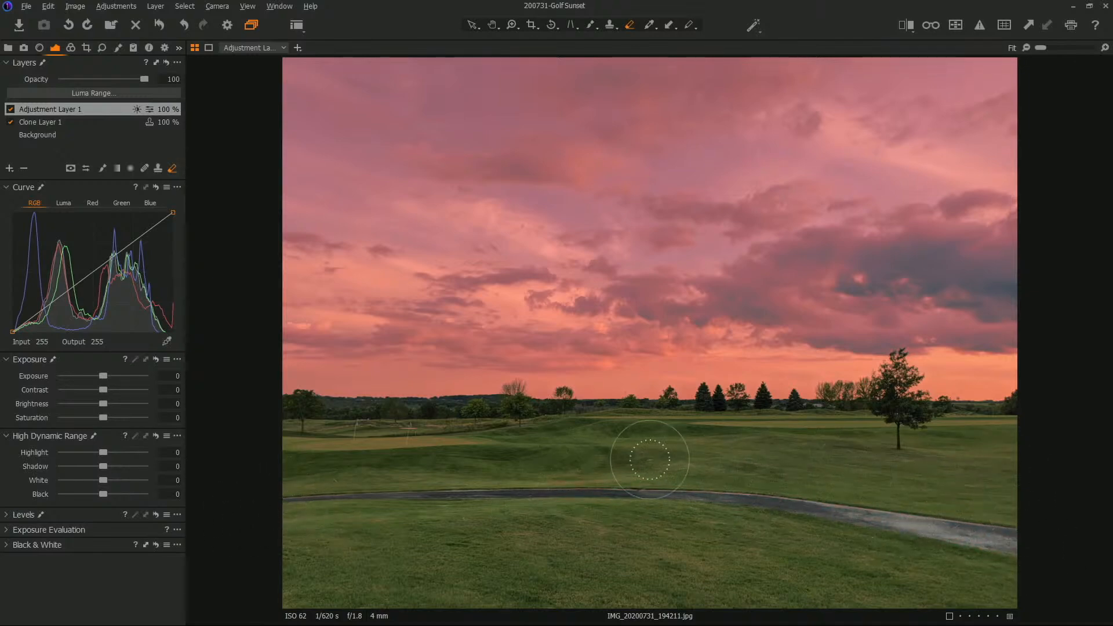
mouse_move(473, 454)
mouse_down()
mouse_move(410, 469)
mouse_move(293, 459)
mouse_move(371, 463)
mouse_move(323, 441)
mouse_move(453, 443)
mouse_up()
key(m)
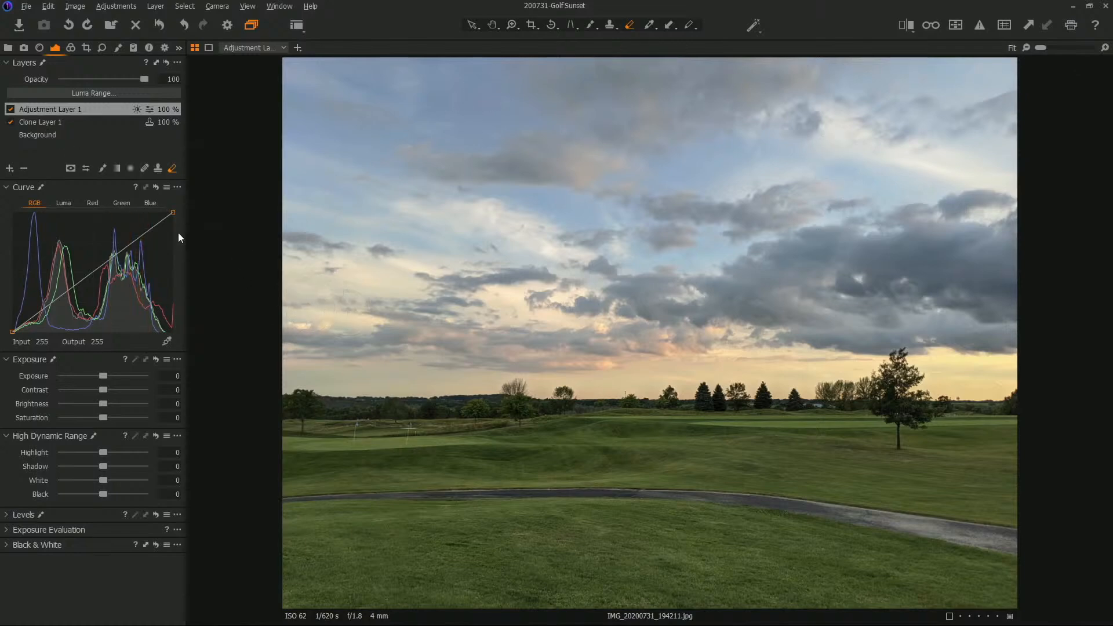
- Try lower contrast and brightness on Adjustment Layer 1, reset both, and delete the layer
click(123, 92)
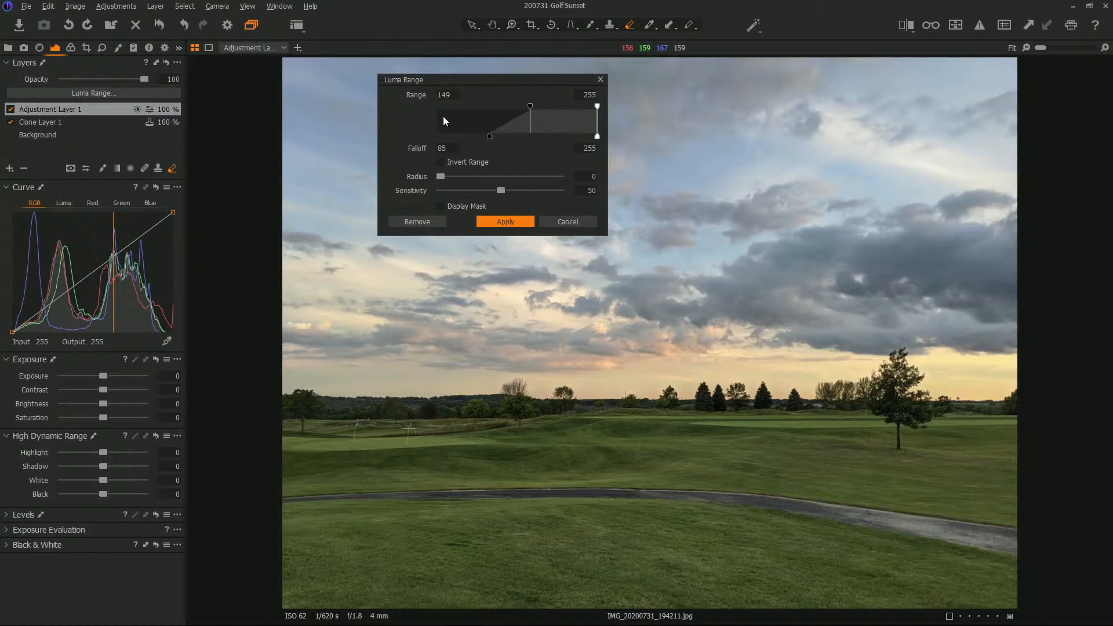
click(584, 221)
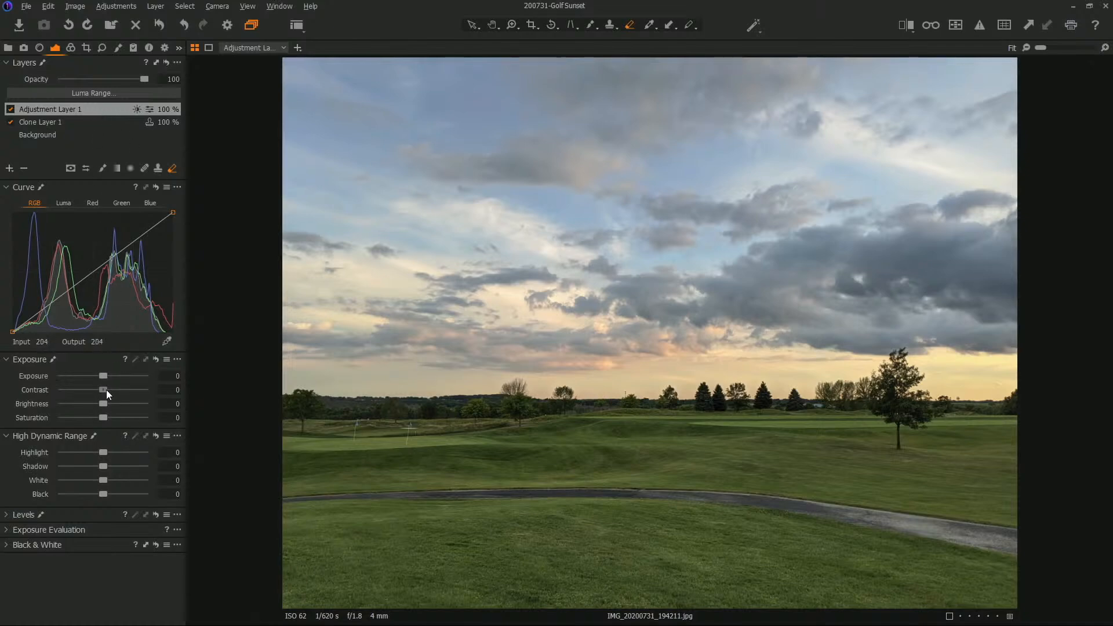
drag(106, 389, 86, 399)
double_click(68, 385)
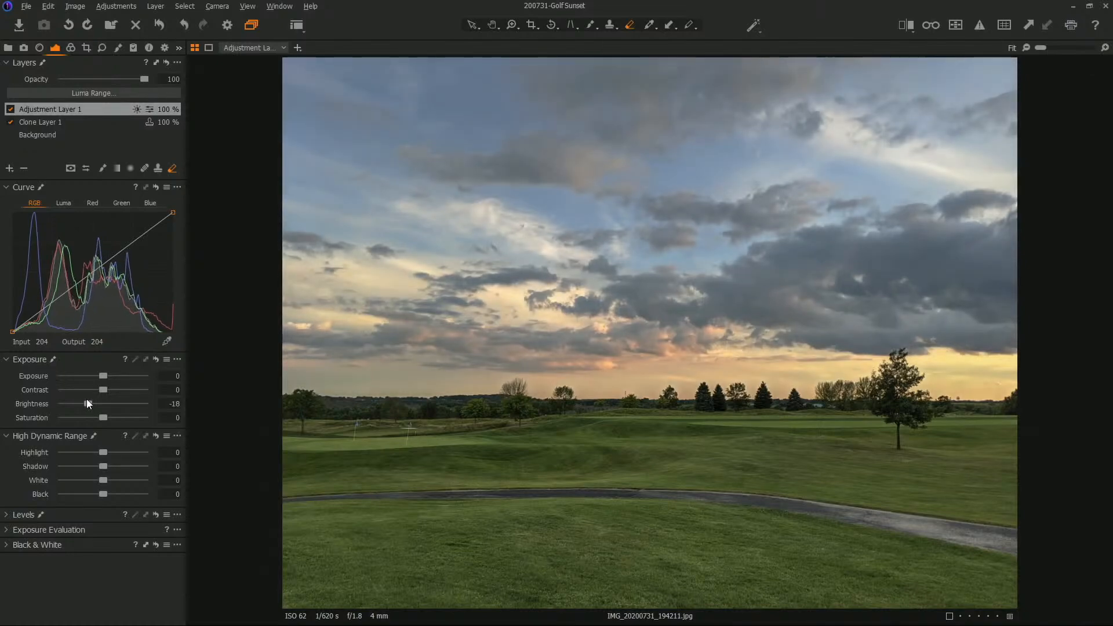
double_click(87, 404)
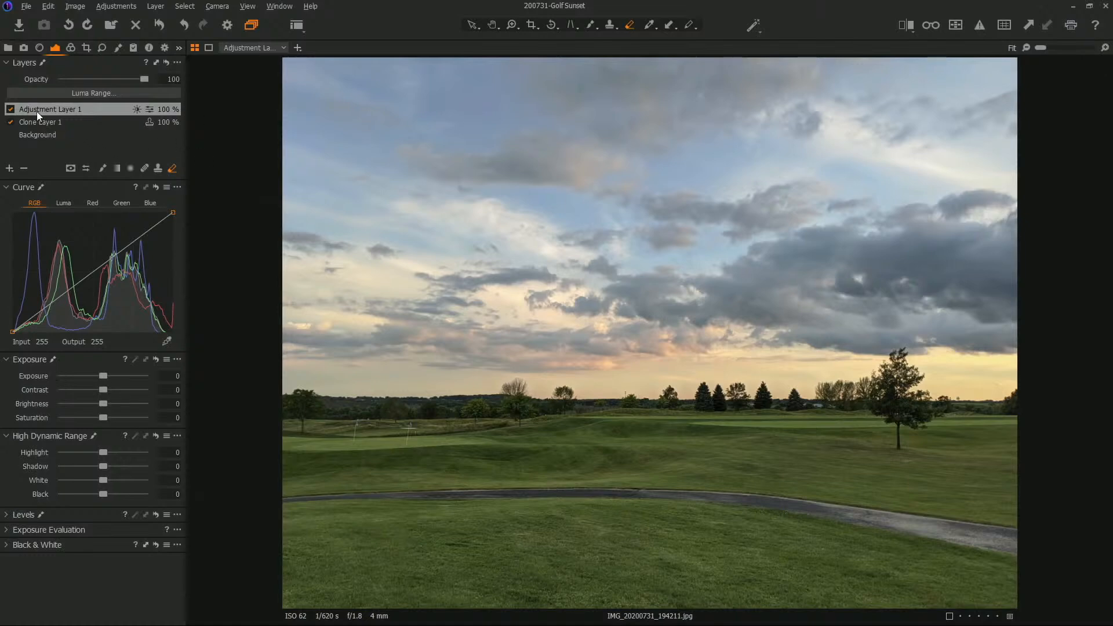
click(24, 170)
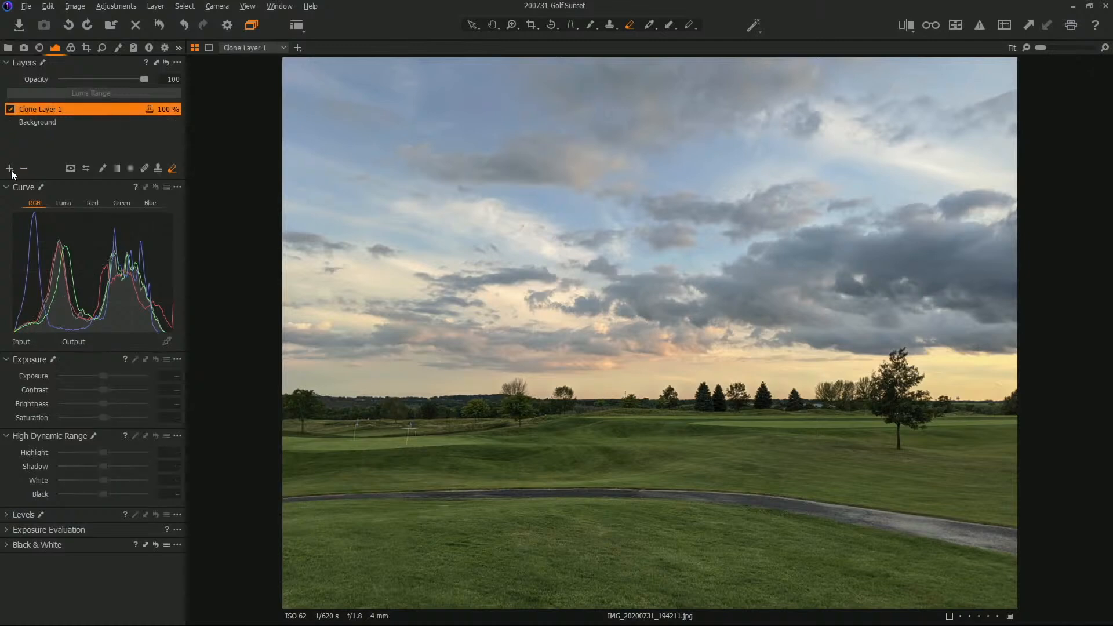
- Add a filled adjustment layer and restrict its luma range to 216–255 with a lower falloff of 141
click(10, 171)
click(27, 190)
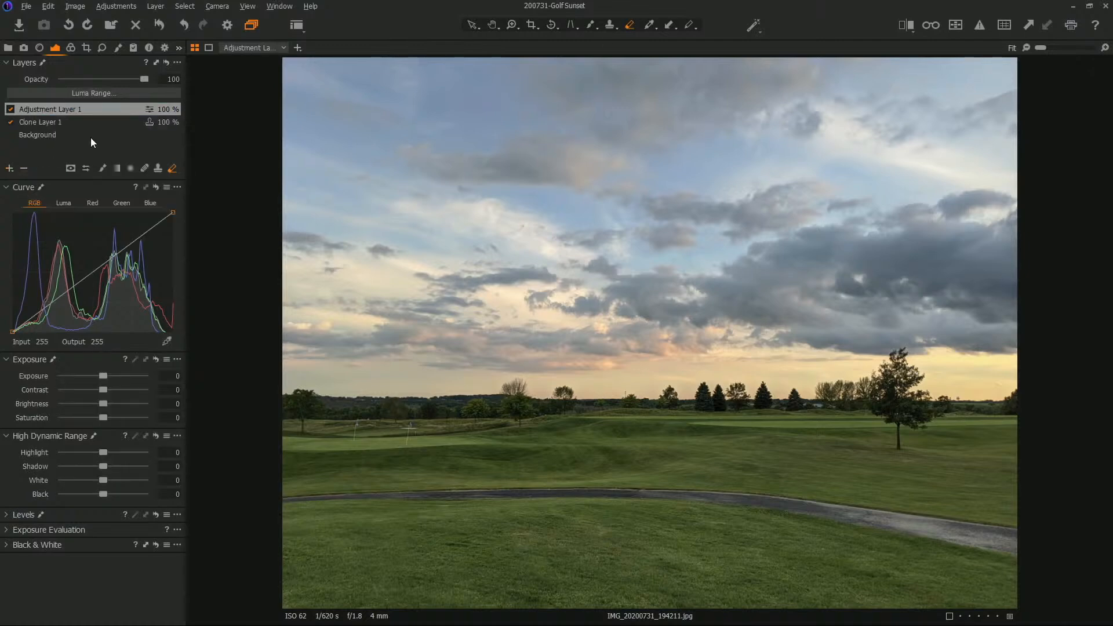
click(128, 94)
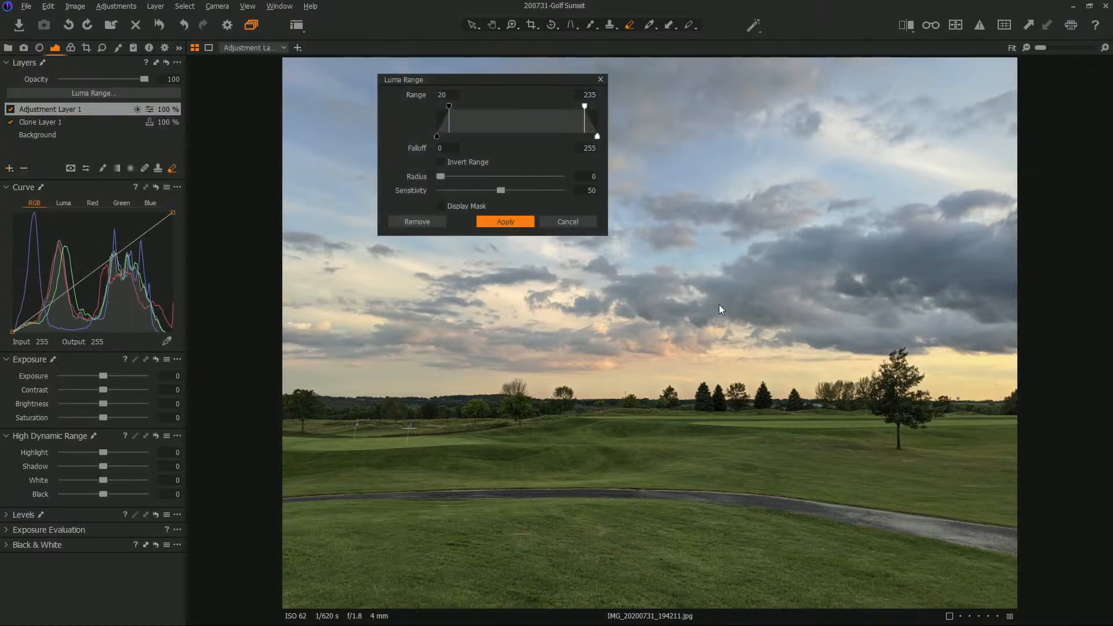
drag(446, 126, 545, 124)
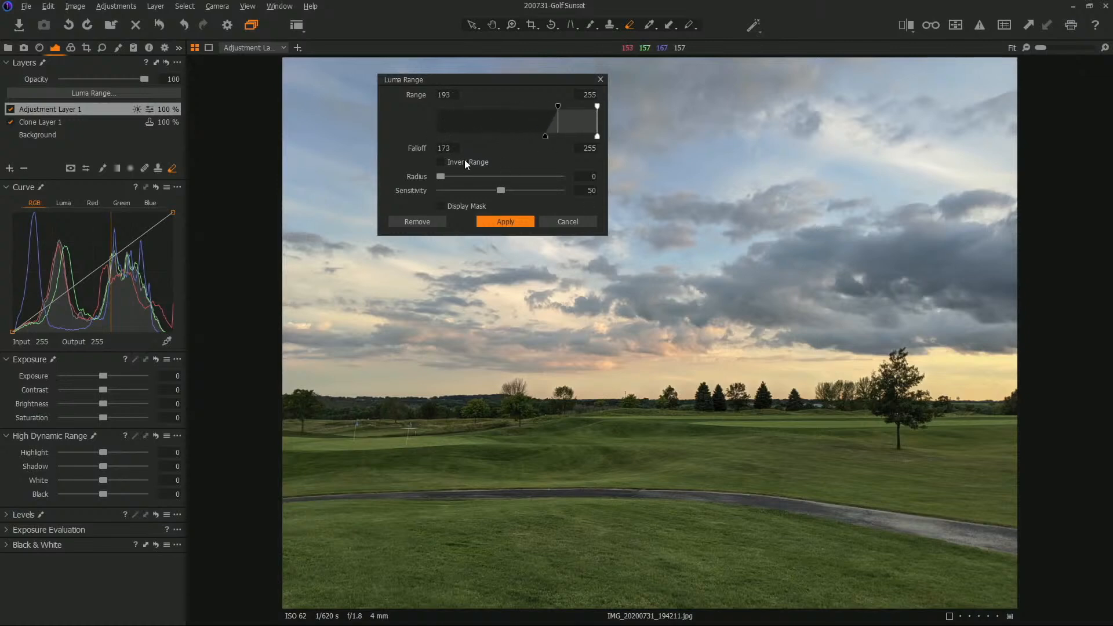
click(461, 206)
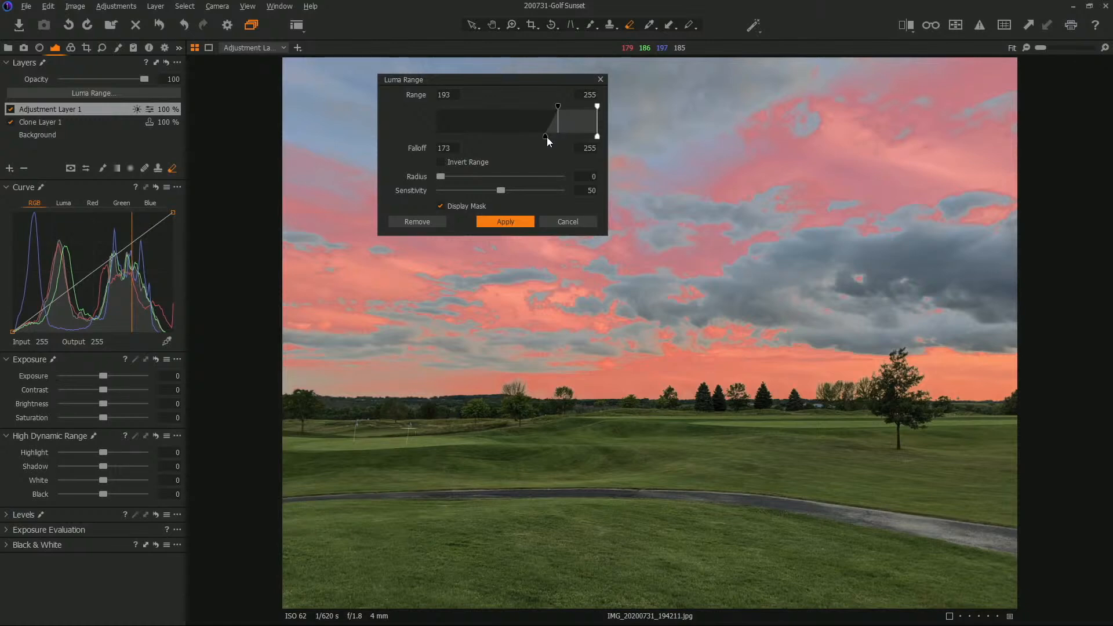
drag(547, 137, 573, 106)
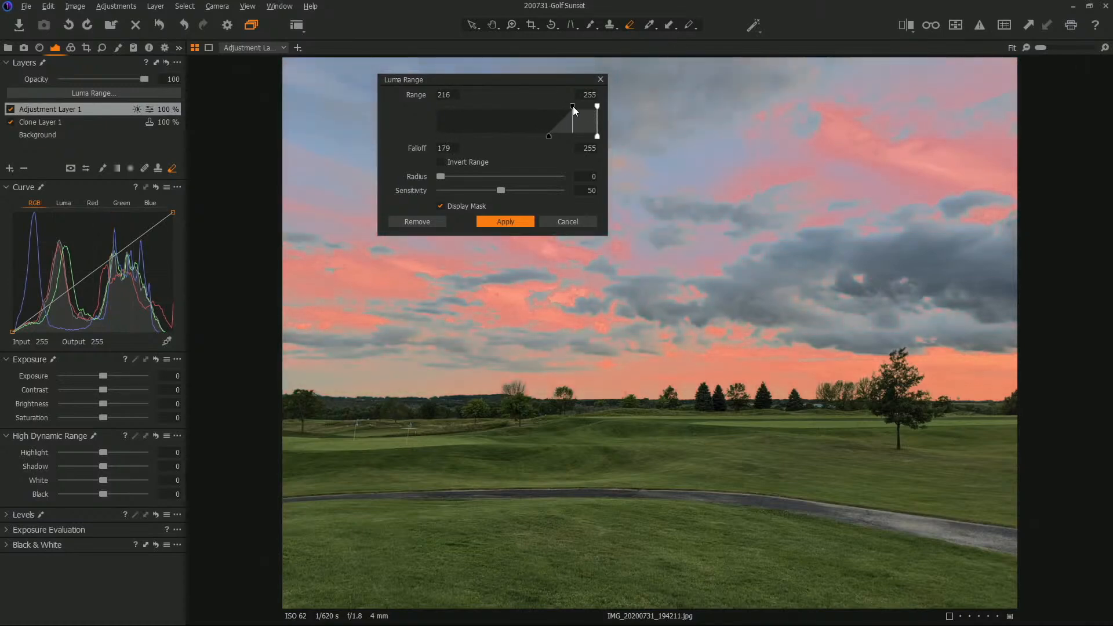
drag(550, 137, 523, 133)
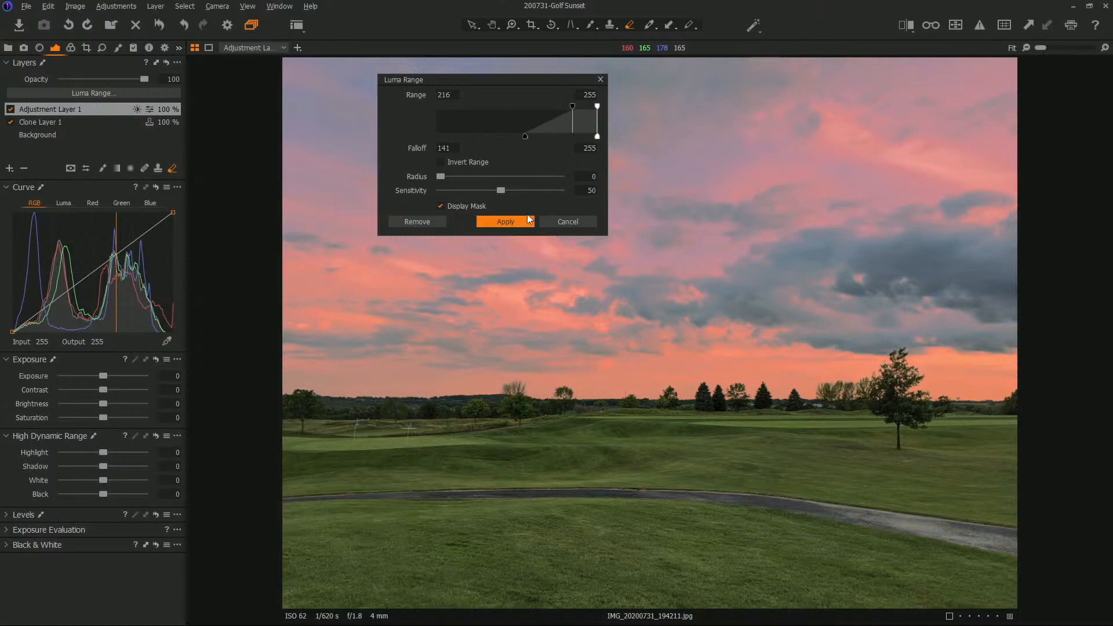
click(505, 222)
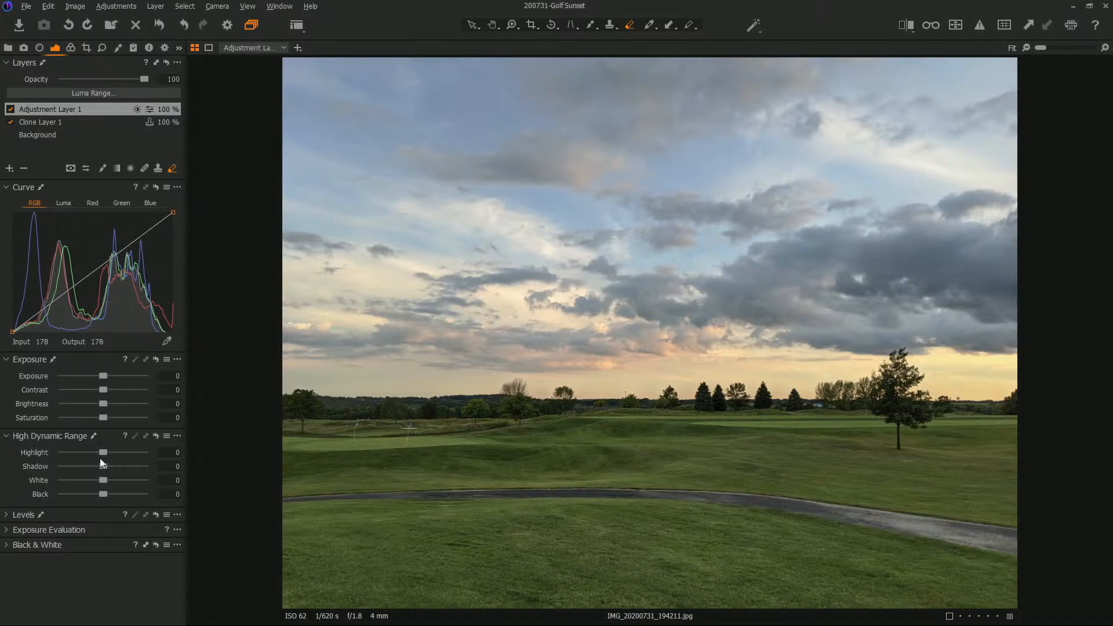
- Try Highlight at 30 on Adjustment Layer 1, turn on the exposure warning, and reduce Highlight to -4
drag(107, 452, 115, 454)
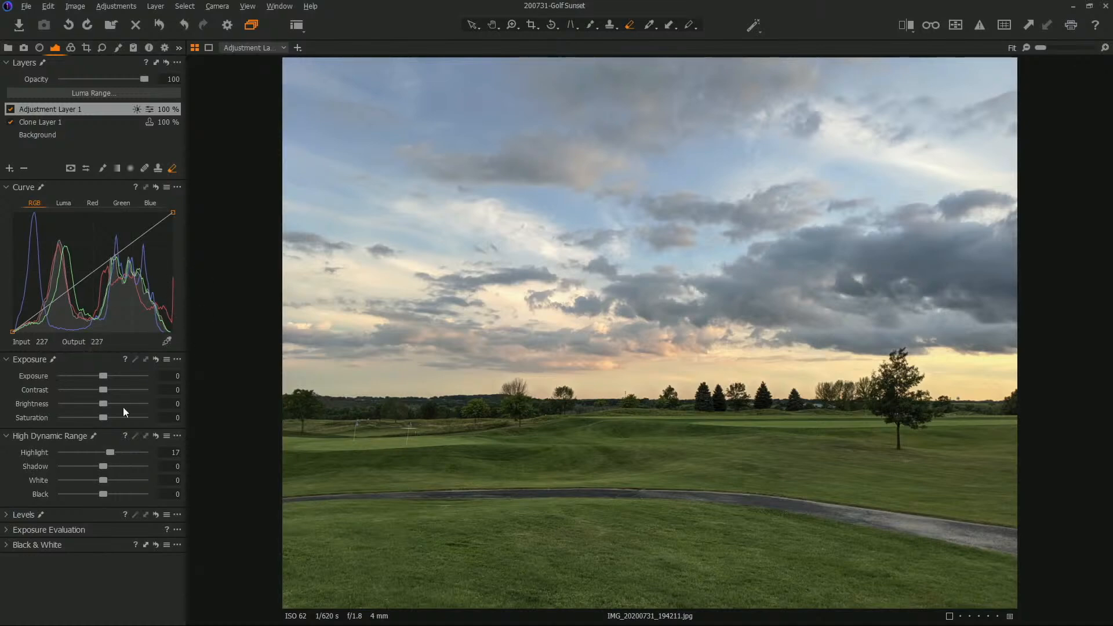
mouse_move(111, 451)
mouse_down()
mouse_move(101, 452)
mouse_move(117, 452)
mouse_up()
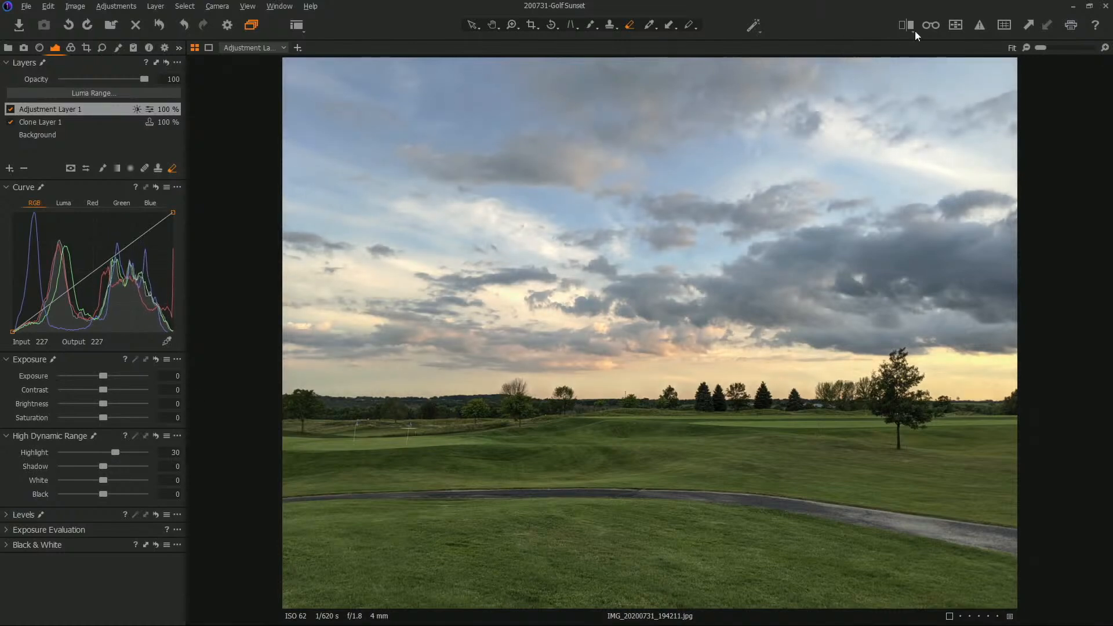
click(980, 25)
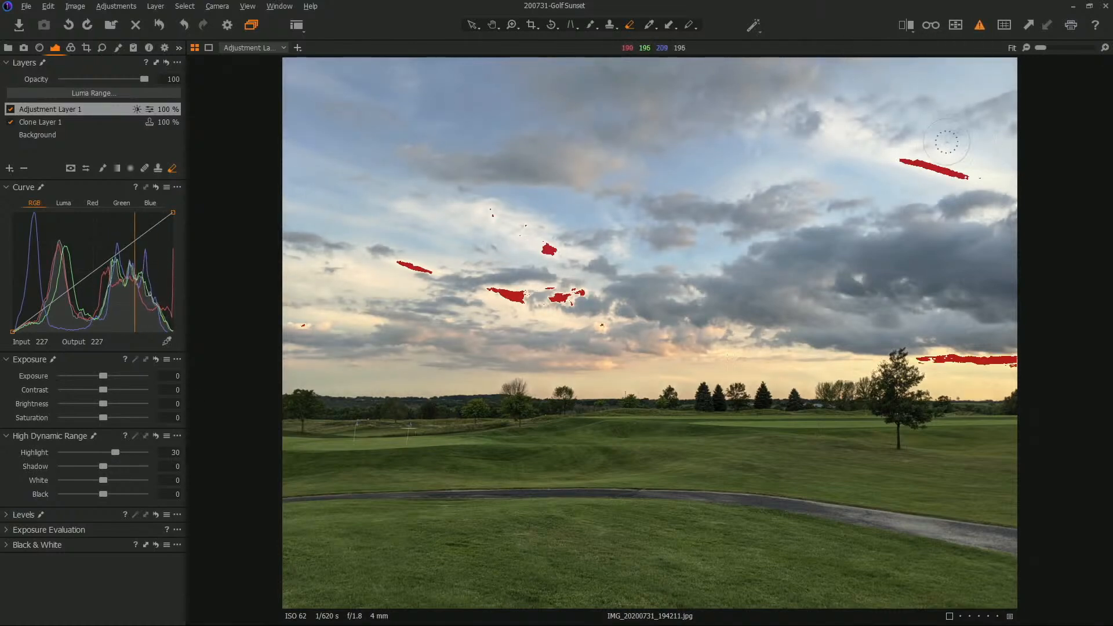
double_click(116, 453)
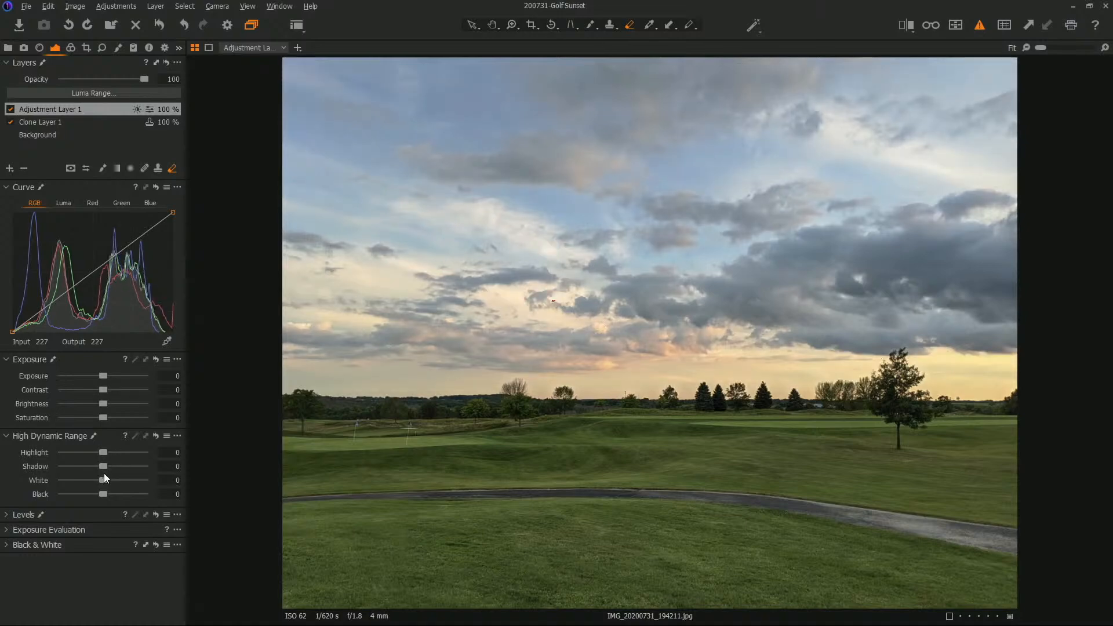
drag(103, 451, 102, 450)
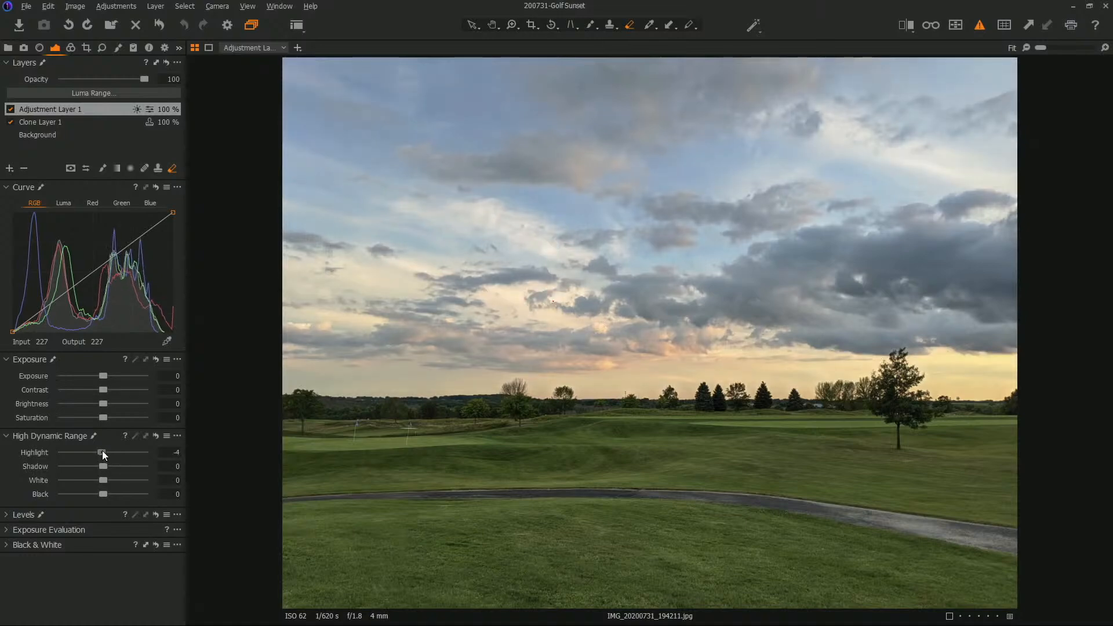
- Lower the Background layer's exposure to -0.39 and raise Adjustment Layer 1's Highlight to 65
click(44, 135)
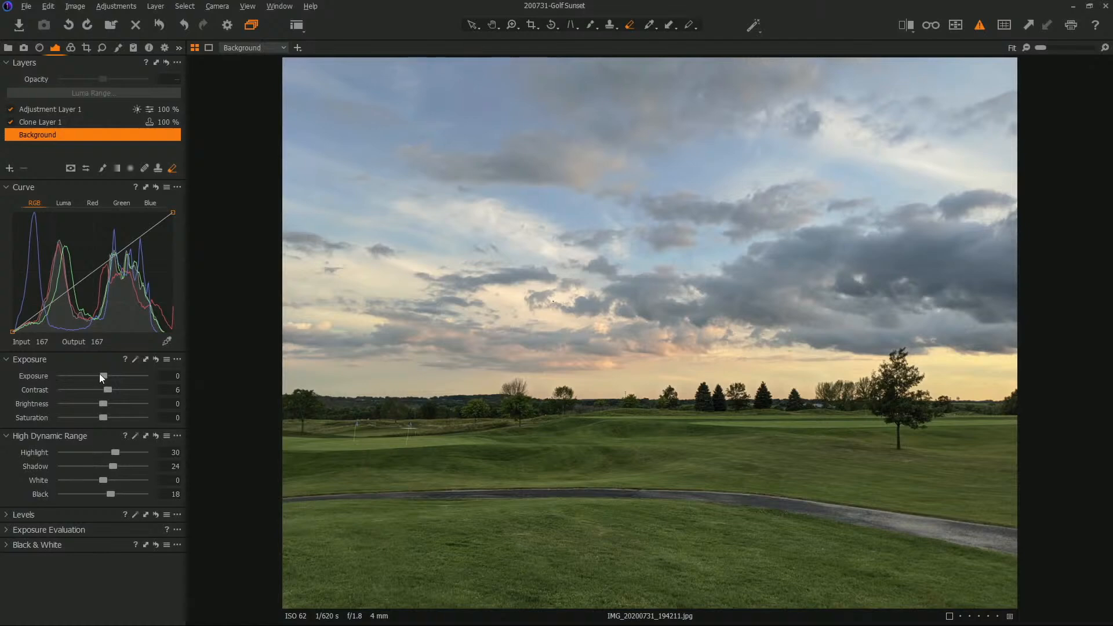
drag(102, 376, 96, 376)
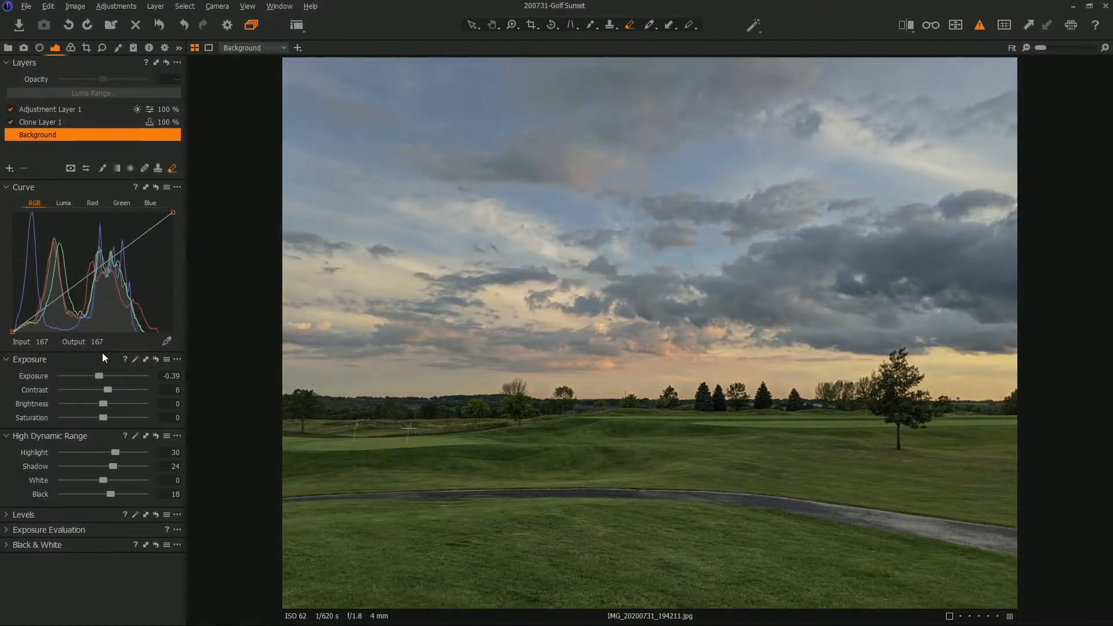
click(50, 113)
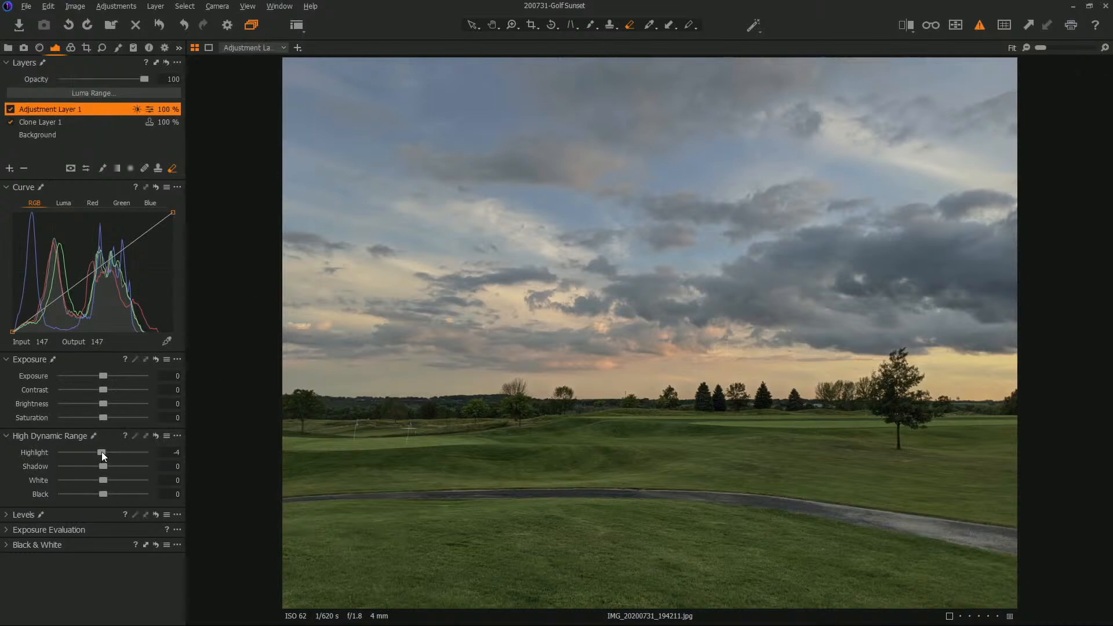
mouse_move(102, 451)
mouse_down()
mouse_move(141, 447)
mouse_move(129, 450)
mouse_up()
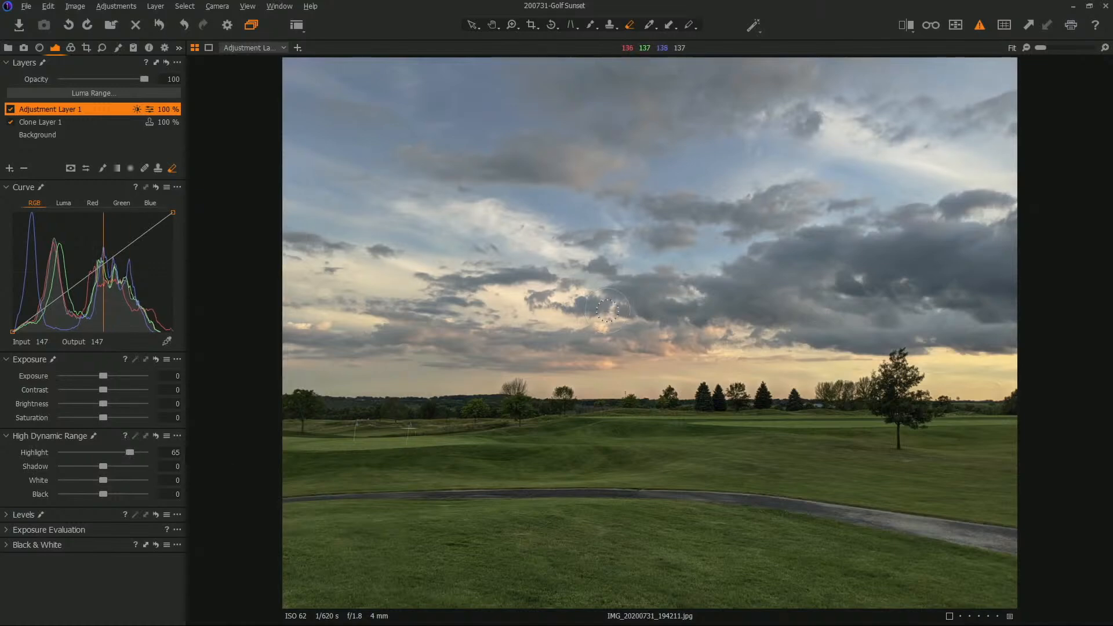
- Compare the edited photo with the original using the before/after split view
key(y)
drag(650, 332, 648, 355)
key(y)
- Add a new filled adjustment layer and open its luma range settings with the mask displayed over the photo
click(10, 169)
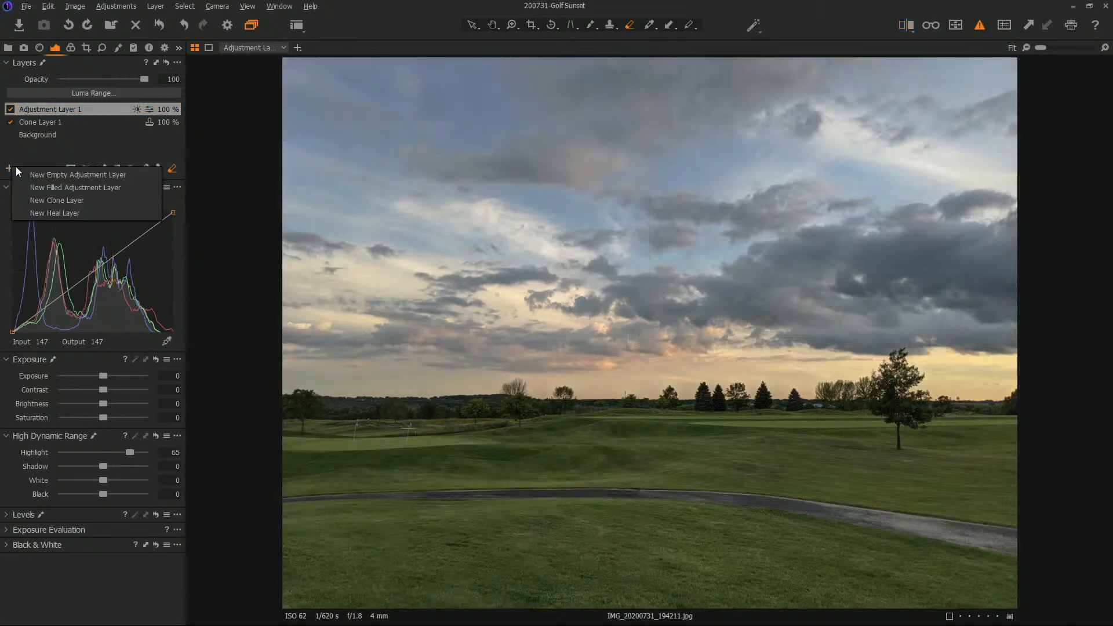
click(24, 189)
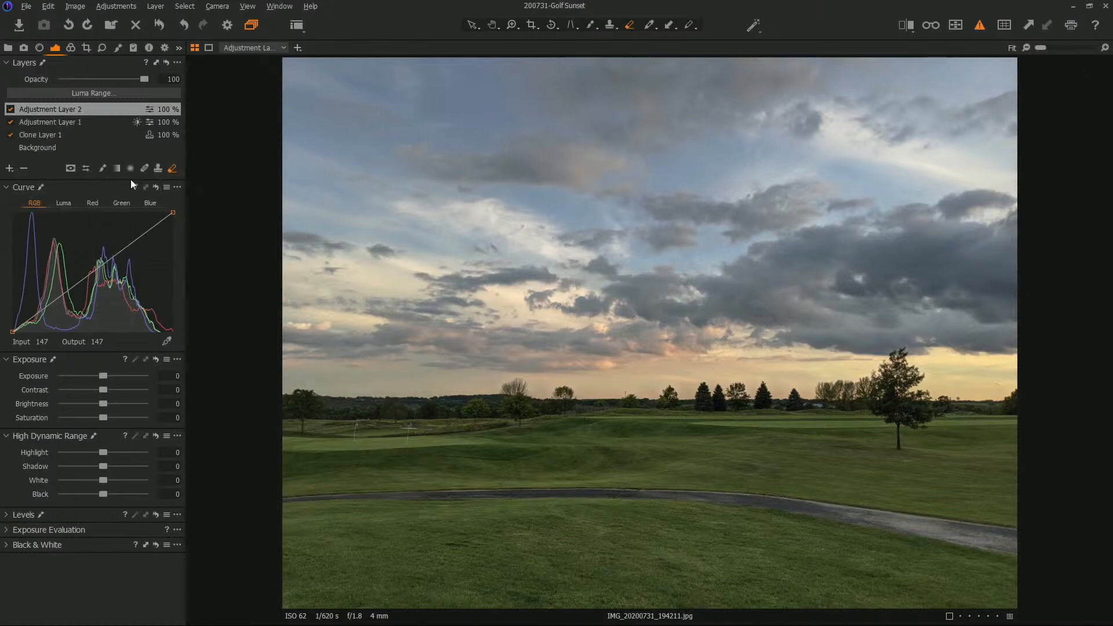
click(100, 93)
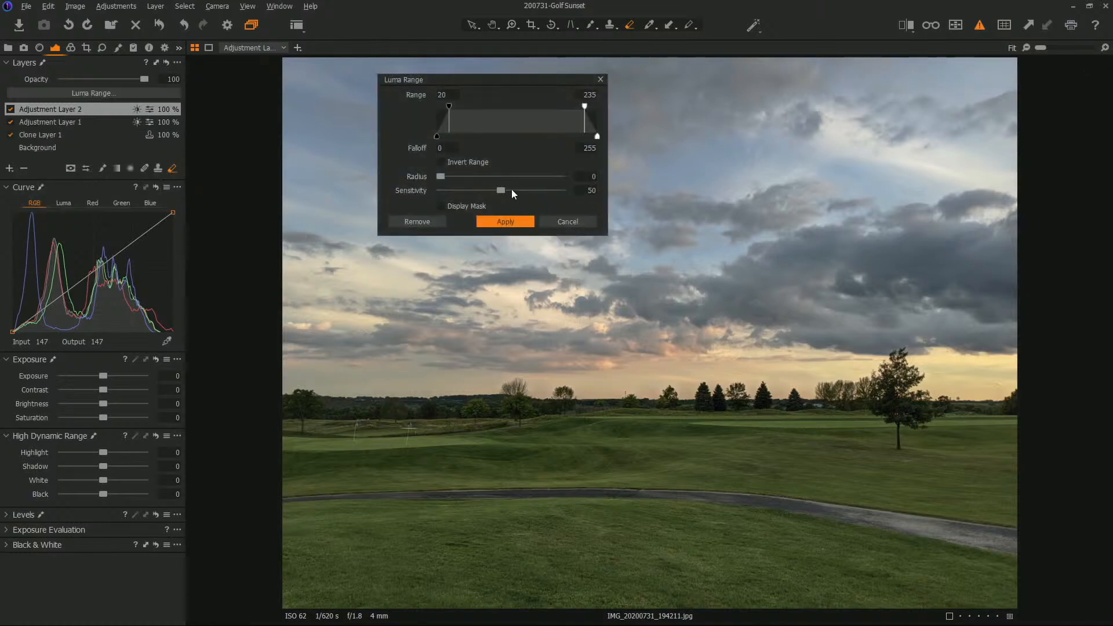
click(465, 206)
drag(517, 80, 635, 139)
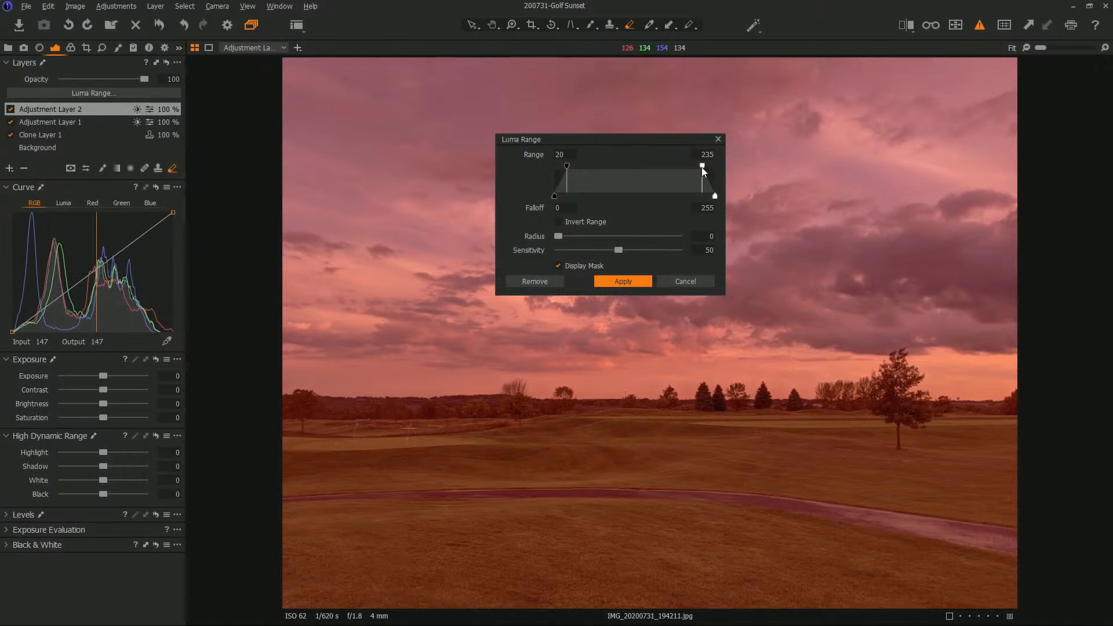
- Restrict the new layer's luma range to 0–107 with an upper falloff of about 137 and apply it
drag(702, 168, 642, 199)
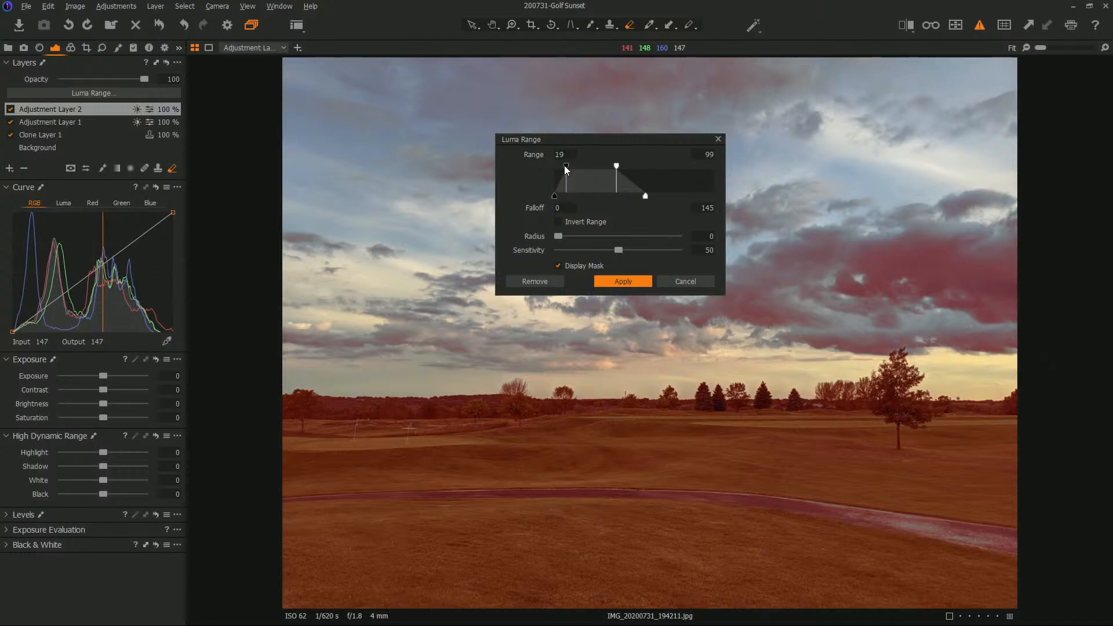
drag(566, 168, 549, 169)
drag(617, 166, 642, 201)
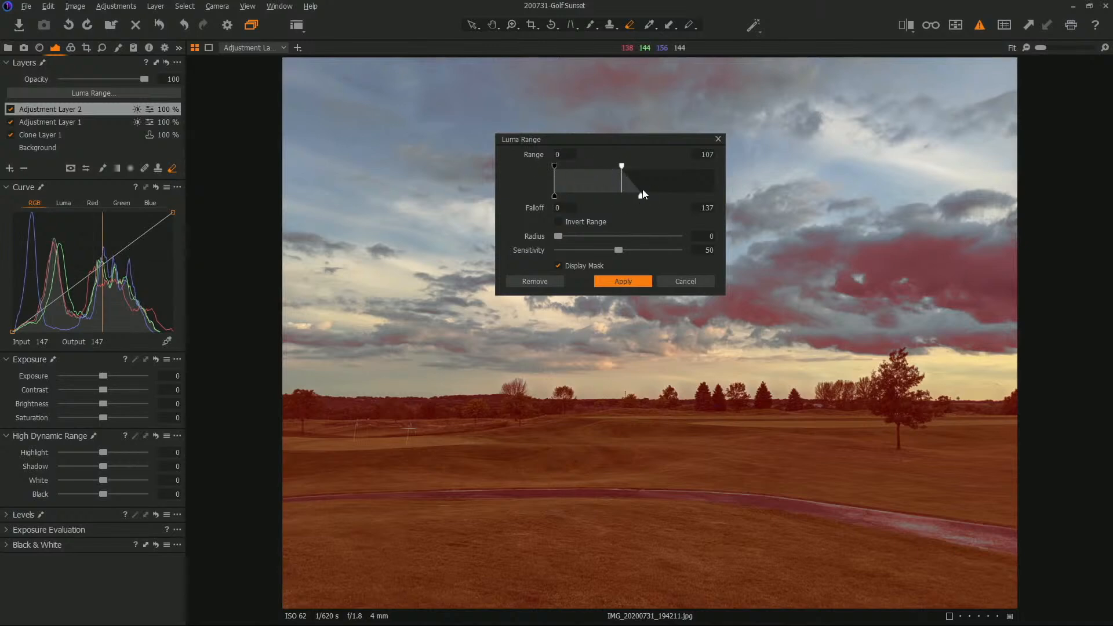
mouse_move(641, 196)
mouse_down()
mouse_move(654, 197)
mouse_move(642, 202)
mouse_up()
click(619, 284)
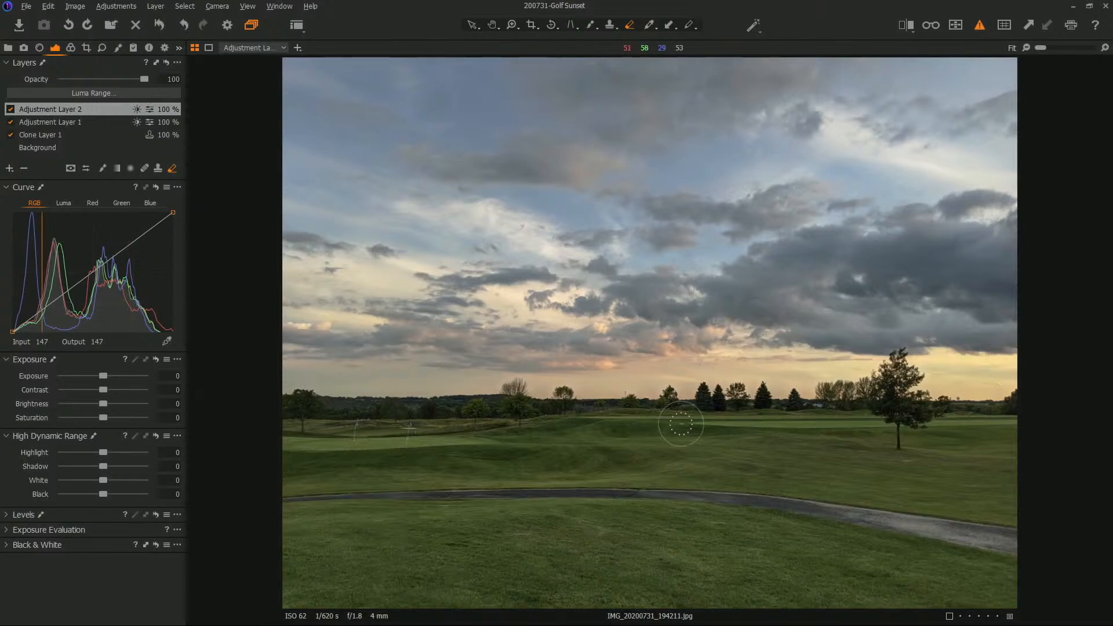
- With the mask displayed, erase Adjustment Layer 2's mask from the trees and grass so it covers only the dark clouds
key(m)
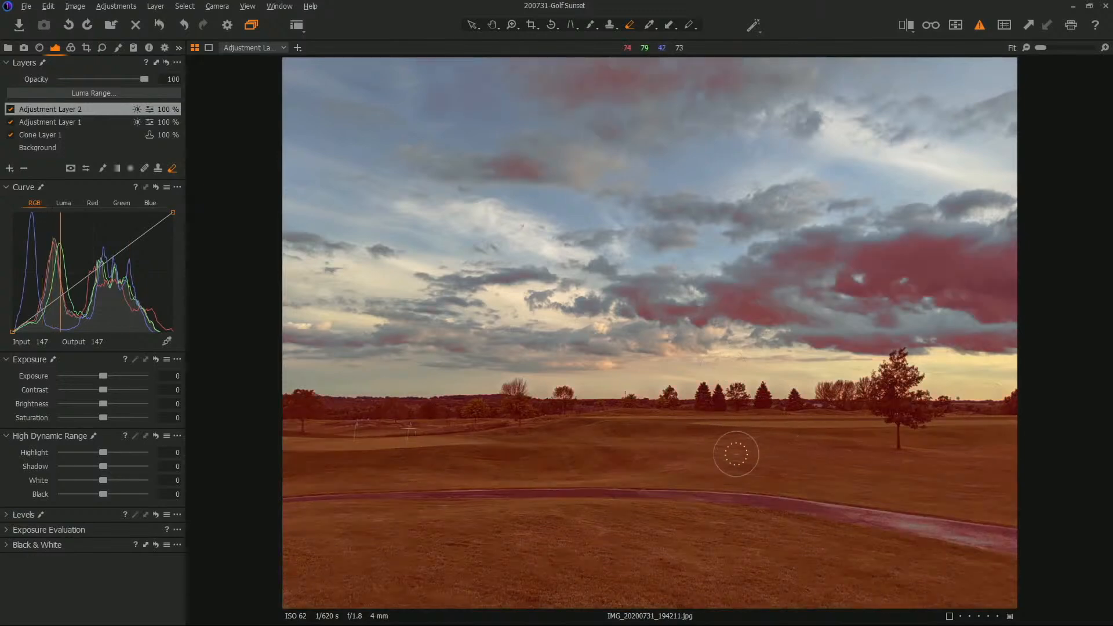
mouse_move(736, 454)
mouse_down()
mouse_move(600, 467)
mouse_move(437, 457)
mouse_move(484, 448)
mouse_move(337, 399)
mouse_up()
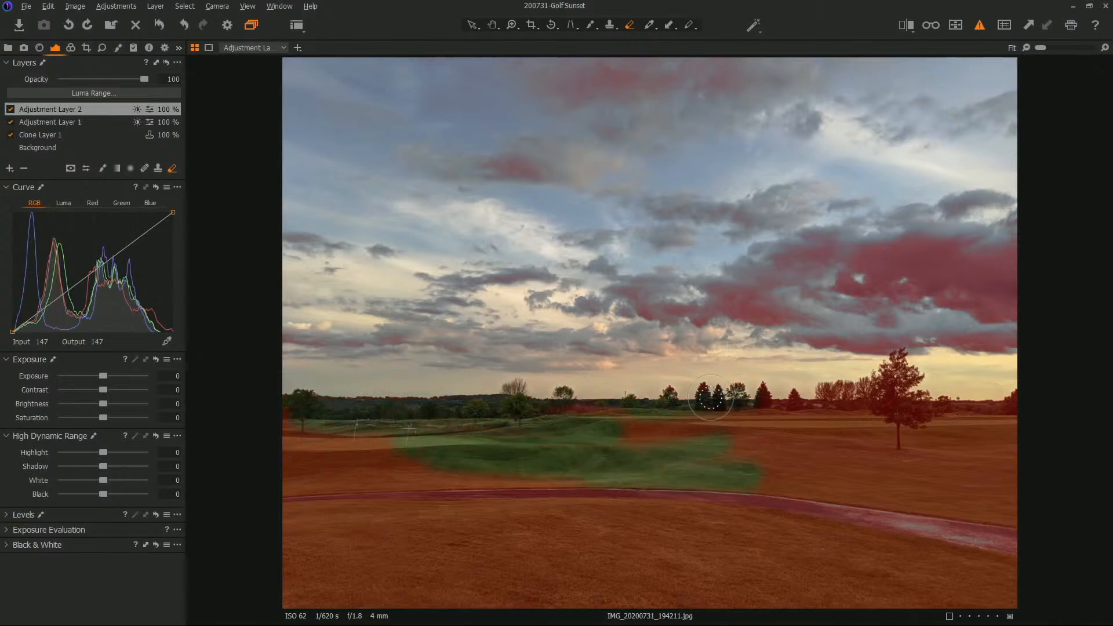
mouse_move(811, 396)
mouse_down()
mouse_move(899, 396)
mouse_move(882, 388)
mouse_move(908, 377)
mouse_move(882, 381)
mouse_move(980, 415)
mouse_move(832, 438)
mouse_move(698, 432)
mouse_move(837, 427)
mouse_move(878, 404)
mouse_move(607, 419)
mouse_move(790, 430)
mouse_move(651, 444)
mouse_move(307, 425)
mouse_move(296, 461)
mouse_move(249, 456)
mouse_move(318, 413)
mouse_move(411, 488)
mouse_move(401, 512)
mouse_move(260, 572)
mouse_move(348, 602)
mouse_move(607, 599)
mouse_move(624, 581)
mouse_move(284, 572)
mouse_move(441, 539)
mouse_move(383, 490)
mouse_move(403, 491)
mouse_move(355, 526)
mouse_move(611, 562)
mouse_move(724, 525)
mouse_move(717, 494)
mouse_move(630, 485)
mouse_move(640, 520)
mouse_move(633, 558)
mouse_move(714, 595)
mouse_move(1065, 600)
mouse_move(831, 565)
mouse_move(1018, 554)
mouse_move(939, 549)
mouse_move(999, 507)
mouse_move(901, 465)
mouse_move(830, 465)
mouse_move(1008, 453)
mouse_move(923, 487)
mouse_move(1025, 490)
mouse_up()
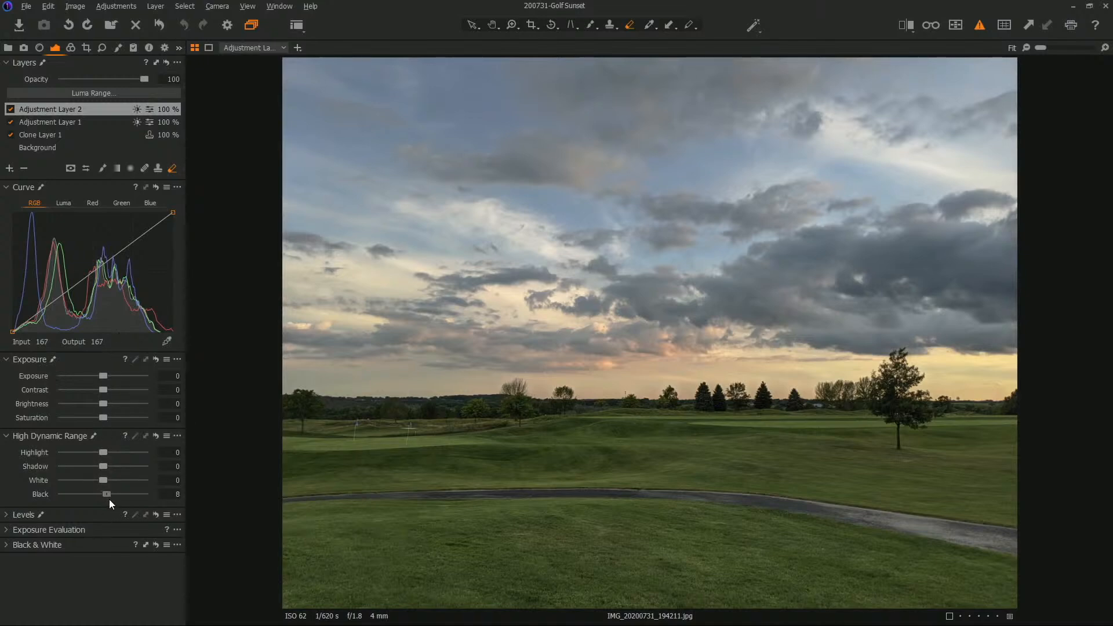
- Try darkening the clouds with Shadow at -89, Black at -100 and a lower Highlight, and reset the sliders
drag(109, 497, 75, 492)
double_click(73, 494)
drag(103, 467, 68, 465)
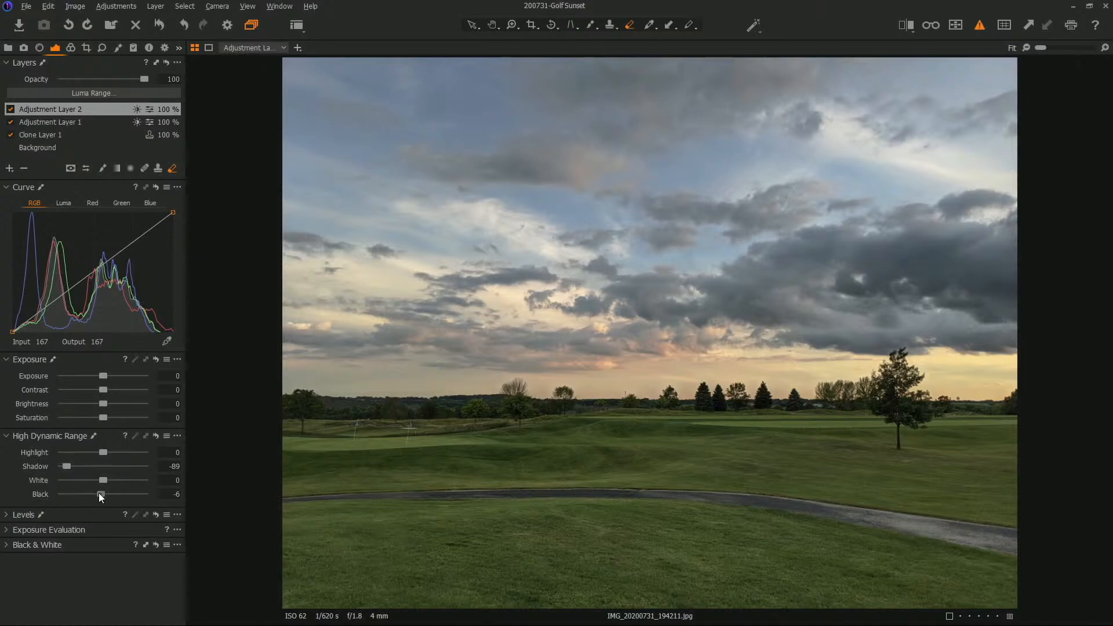
drag(99, 493, 62, 494)
drag(100, 454, 57, 457)
double_click(58, 455)
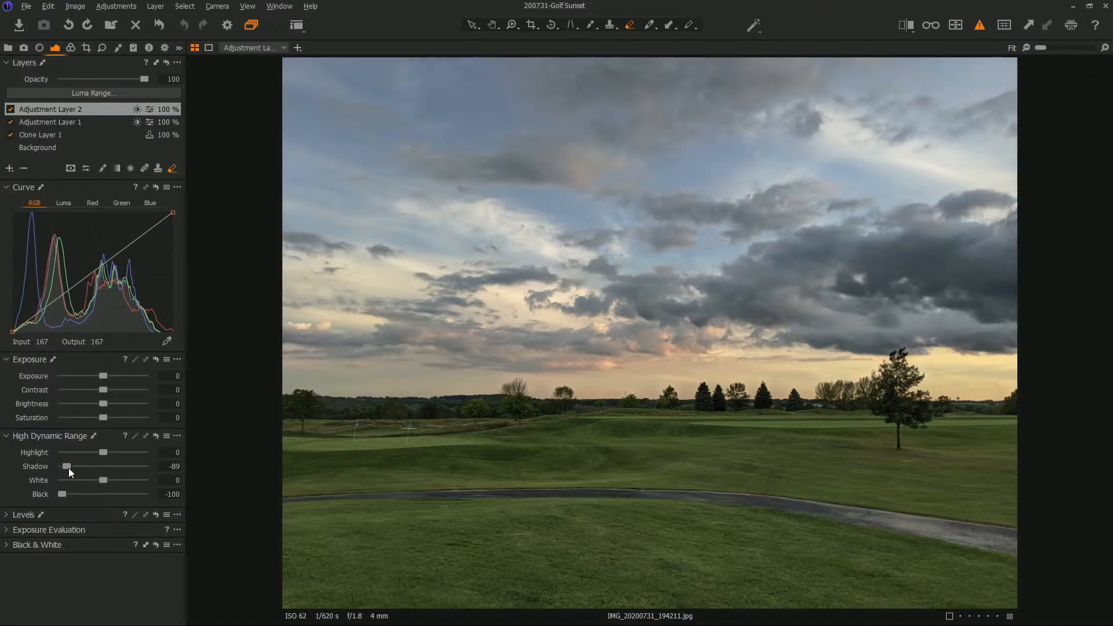
double_click(68, 467)
double_click(63, 494)
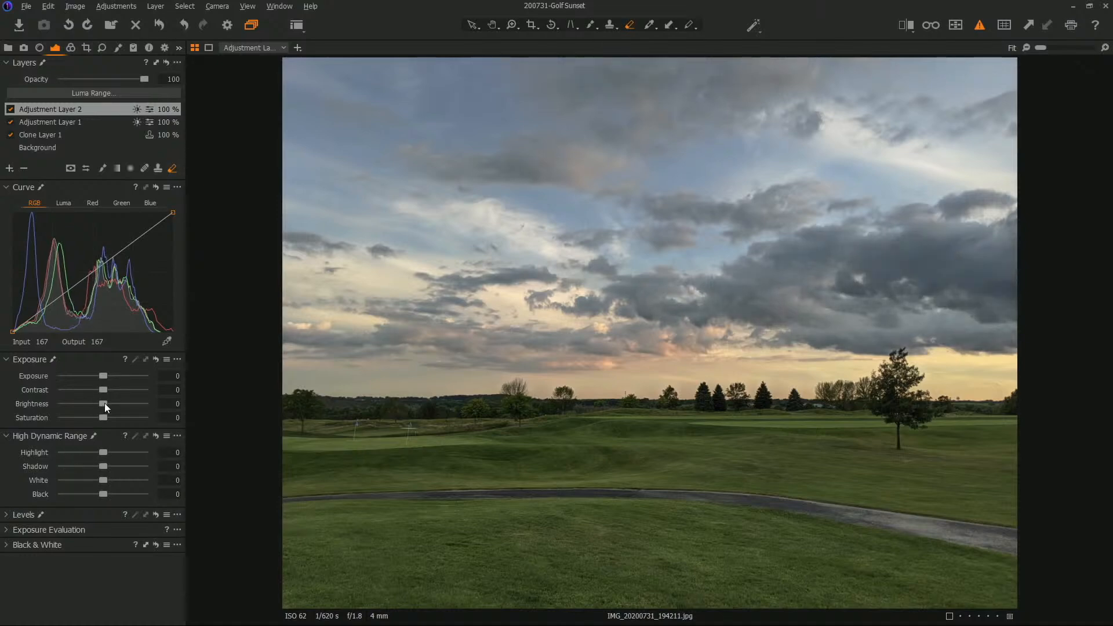
- Test lower Contrast and Exposure on Adjustment Layer 2, reset both, and darken the clouds with Brightness at -13
drag(104, 404, 89, 406)
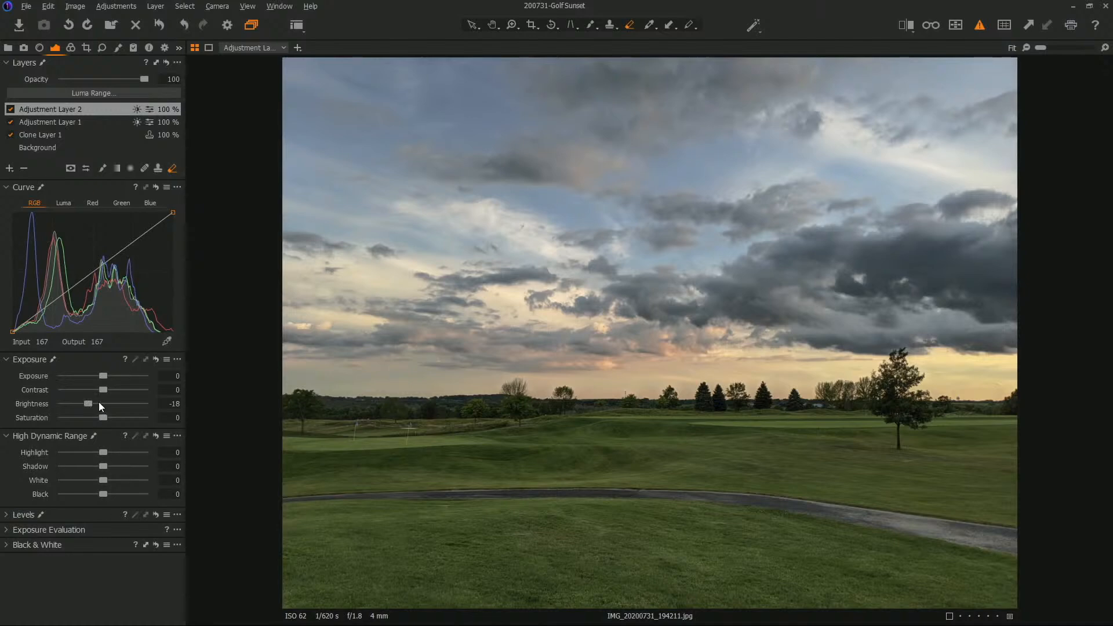
mouse_move(88, 405)
mouse_down()
mouse_move(116, 389)
mouse_move(86, 389)
mouse_up()
double_click(91, 388)
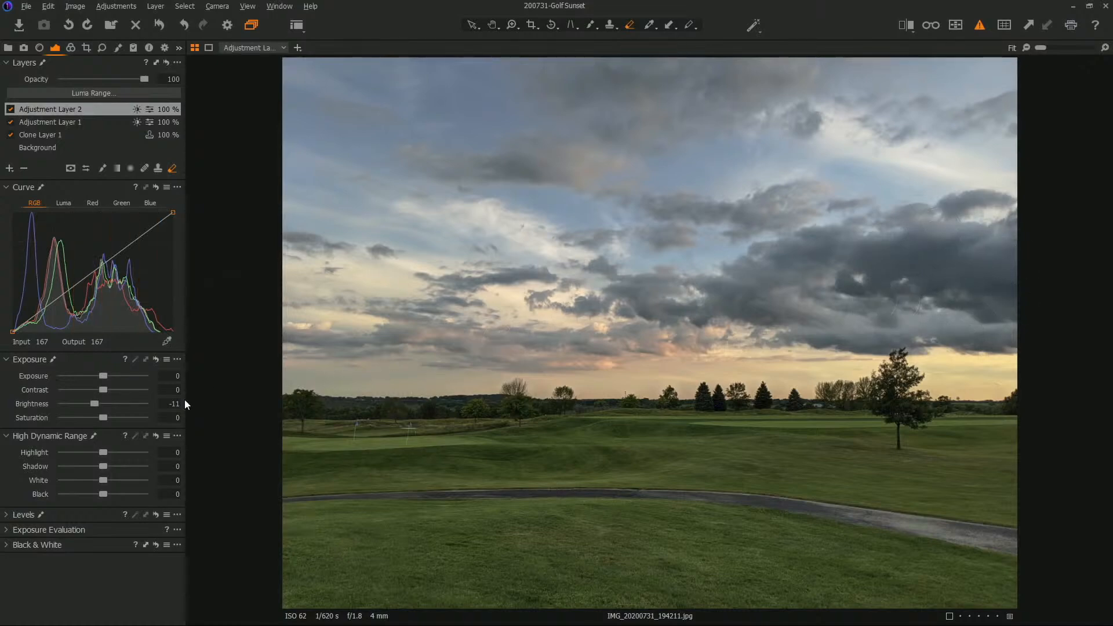
drag(95, 402, 95, 378)
double_click(93, 405)
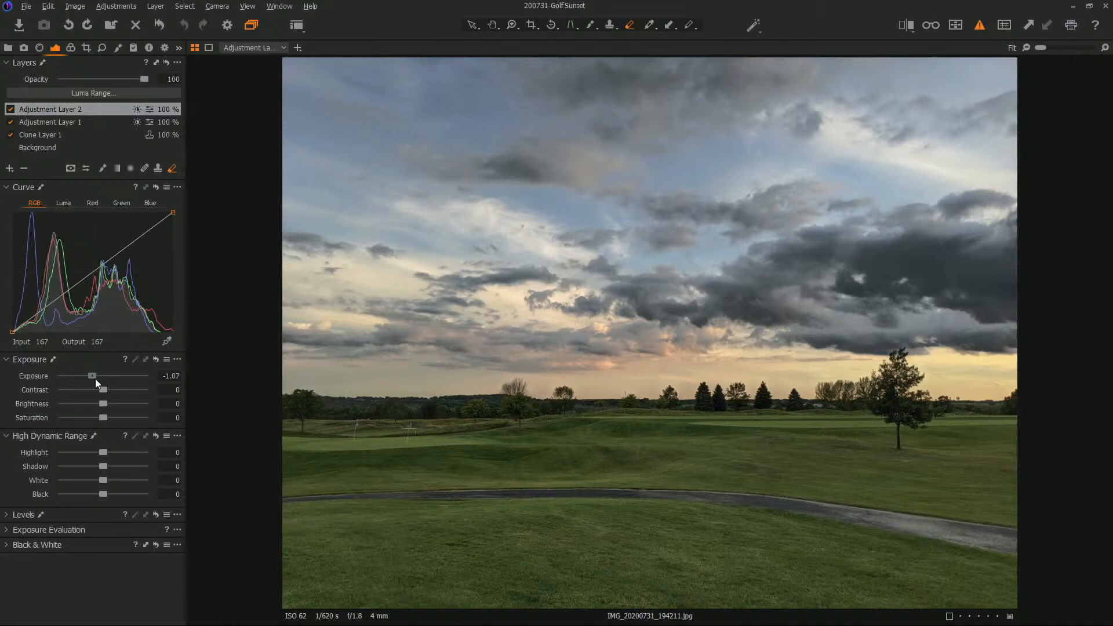
drag(95, 378, 93, 405)
double_click(99, 378)
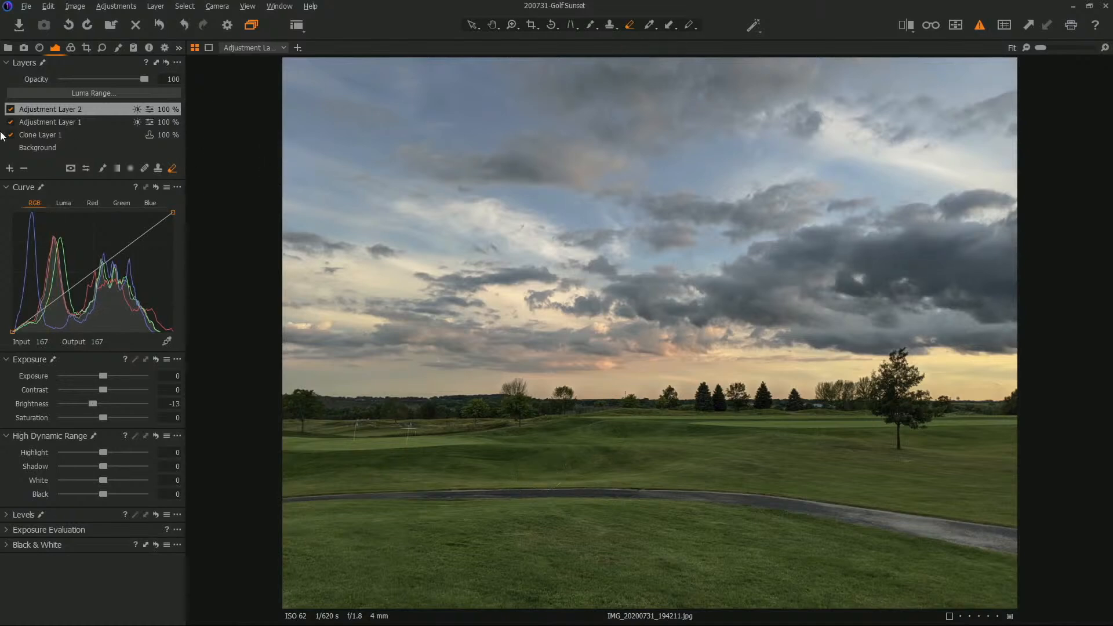
- Check the cloud darkening by toggling Adjustment Layer 2 and comparing the photo in the before/after split view
click(11, 110)
click(11, 109)
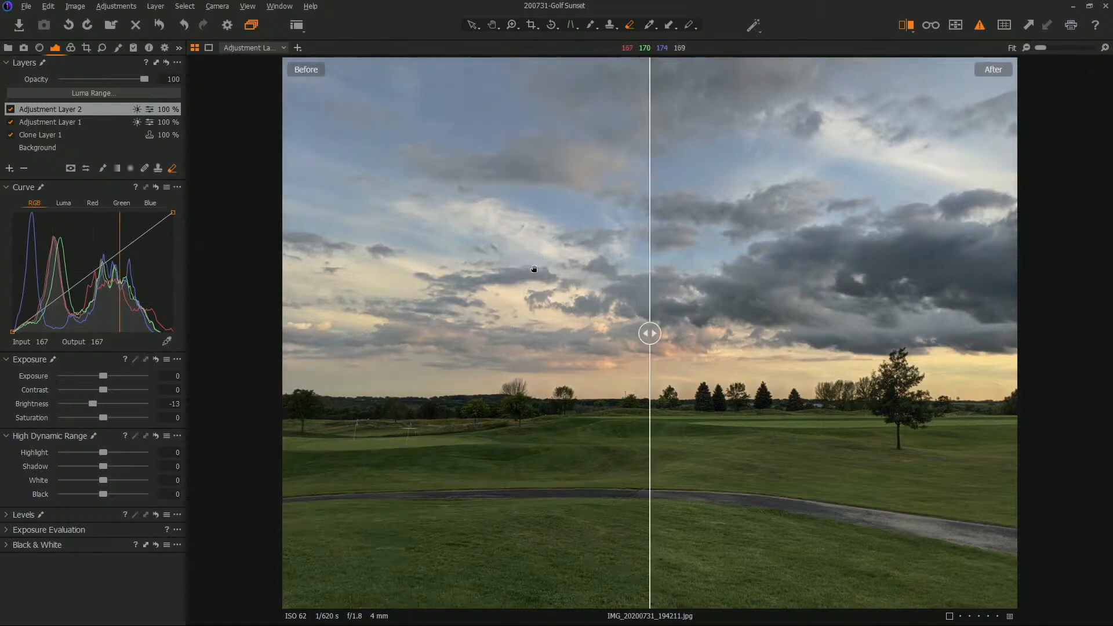
key(y)
drag(640, 331, 477, 388)
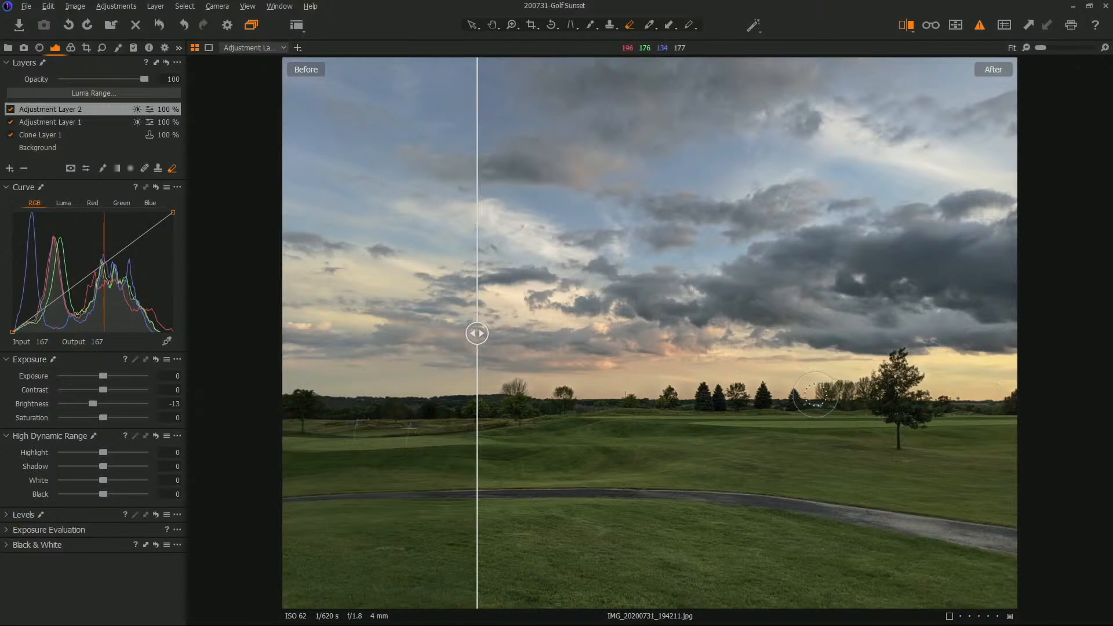
drag(477, 333, 495, 351)
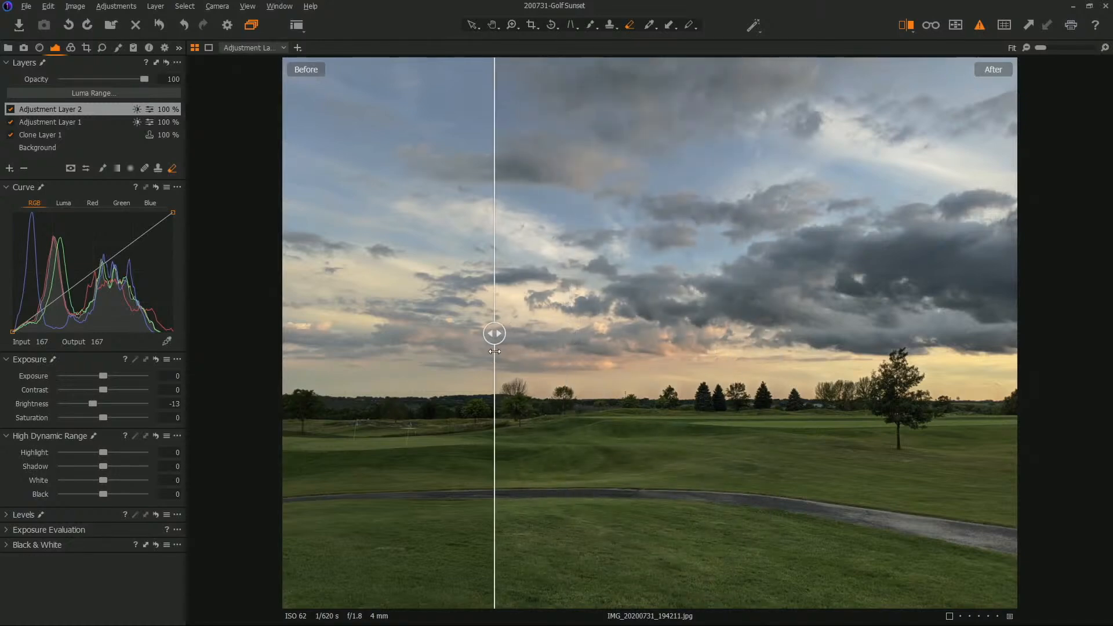
key(y)
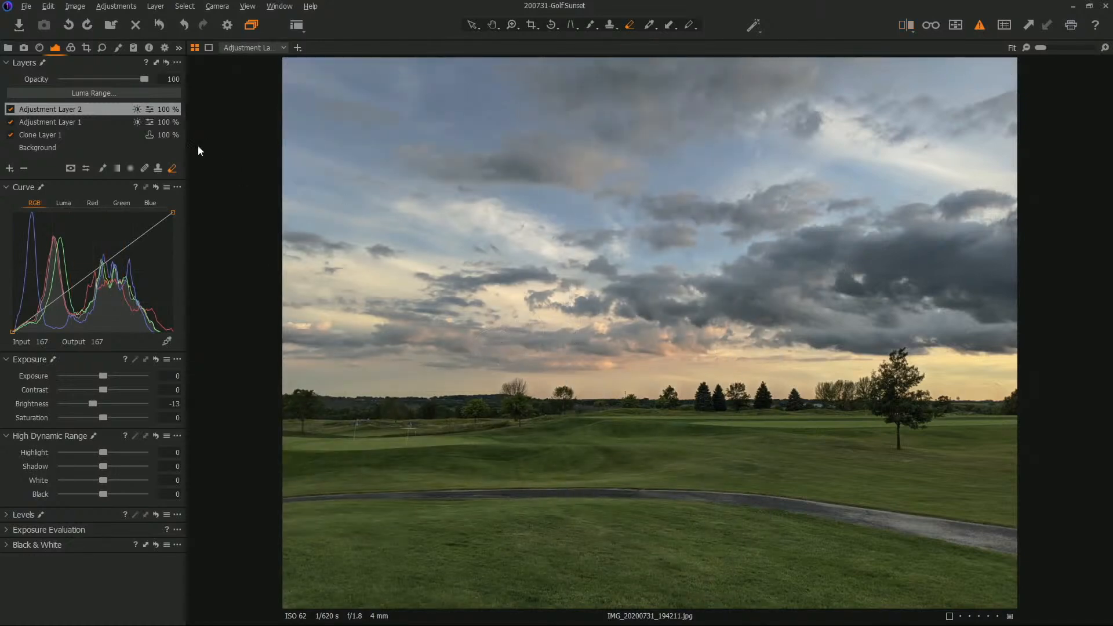
- Add another adjustment layer, draw a linear gradient mask from the mid-sky down past the horizon, and display the mask
click(9, 168)
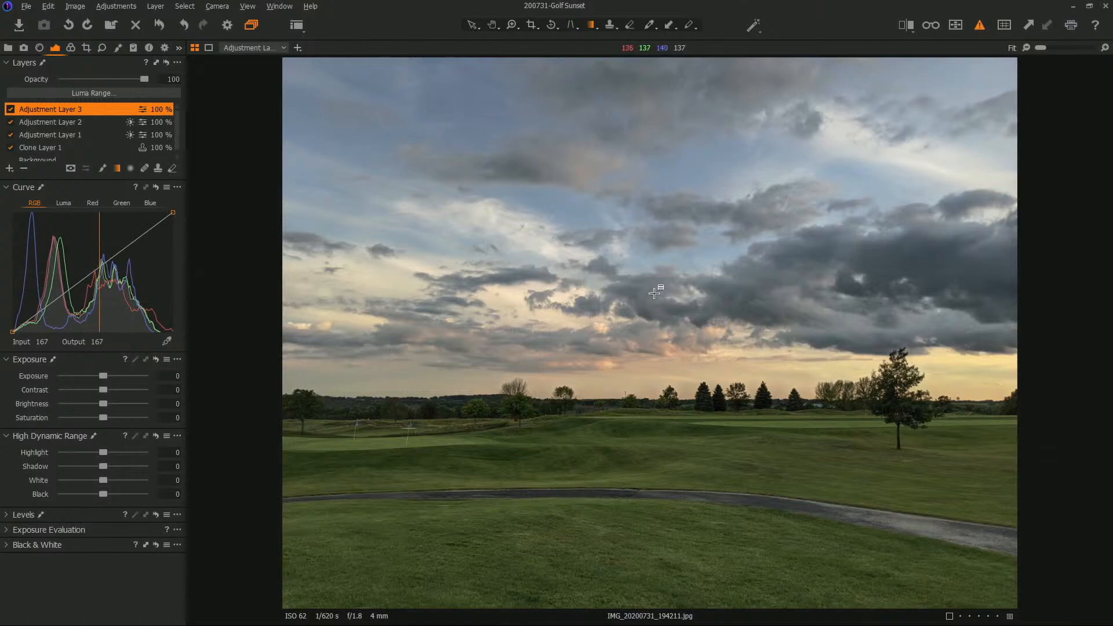
drag(648, 292, 648, 441)
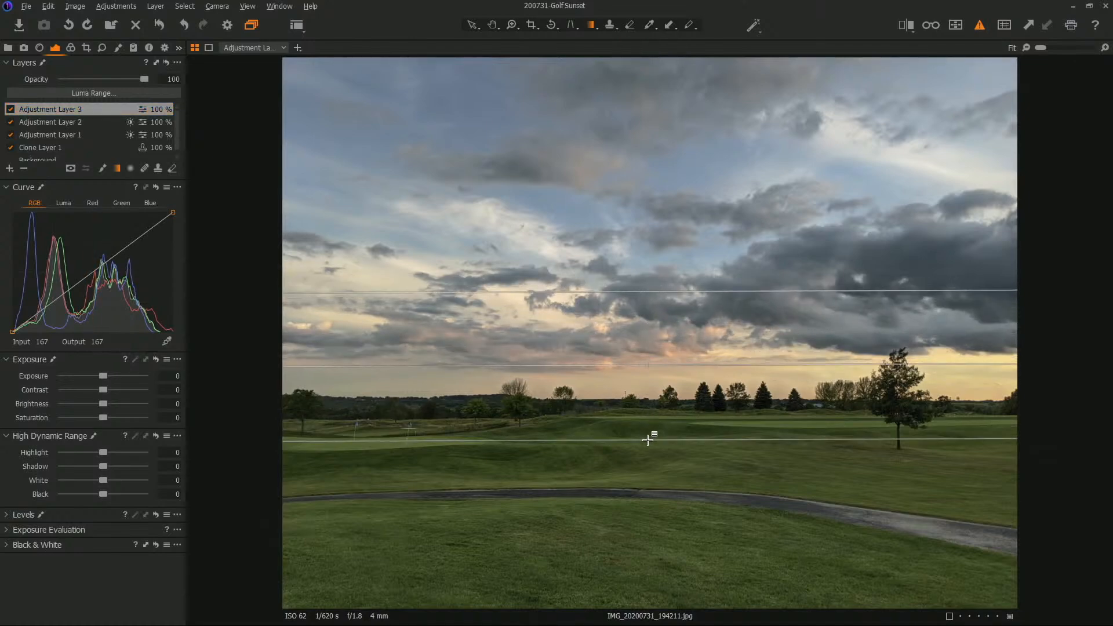
key(m)
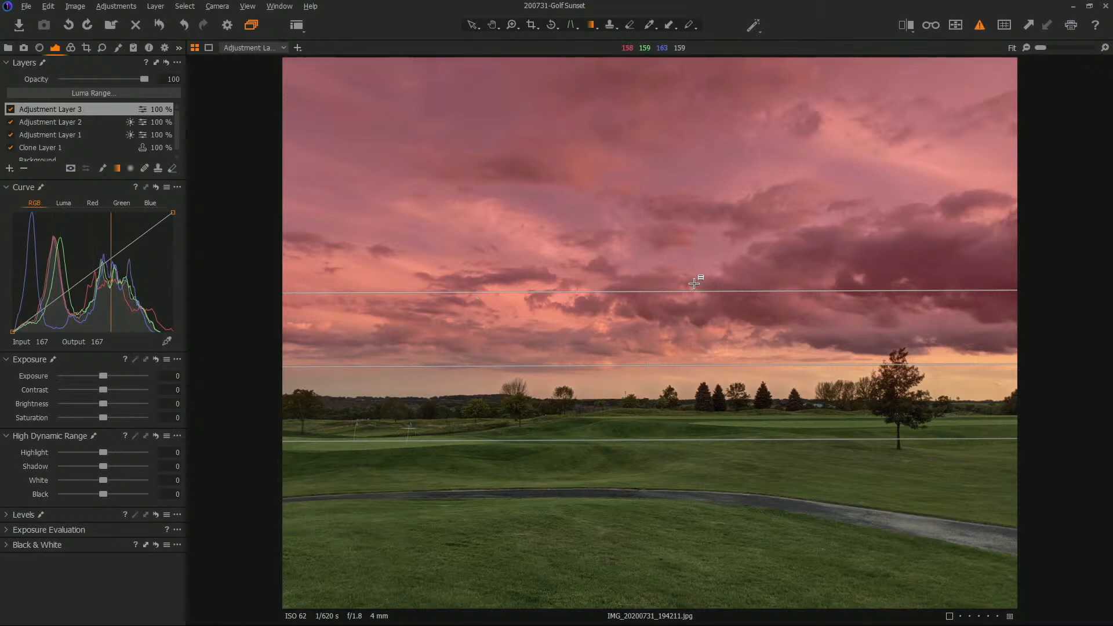
- Tighten the gradient mask so it fades from the lower clouds to the horizon line, and hide the mask
mouse_move(695, 283)
mouse_down()
mouse_move(691, 400)
mouse_move(701, 299)
mouse_up()
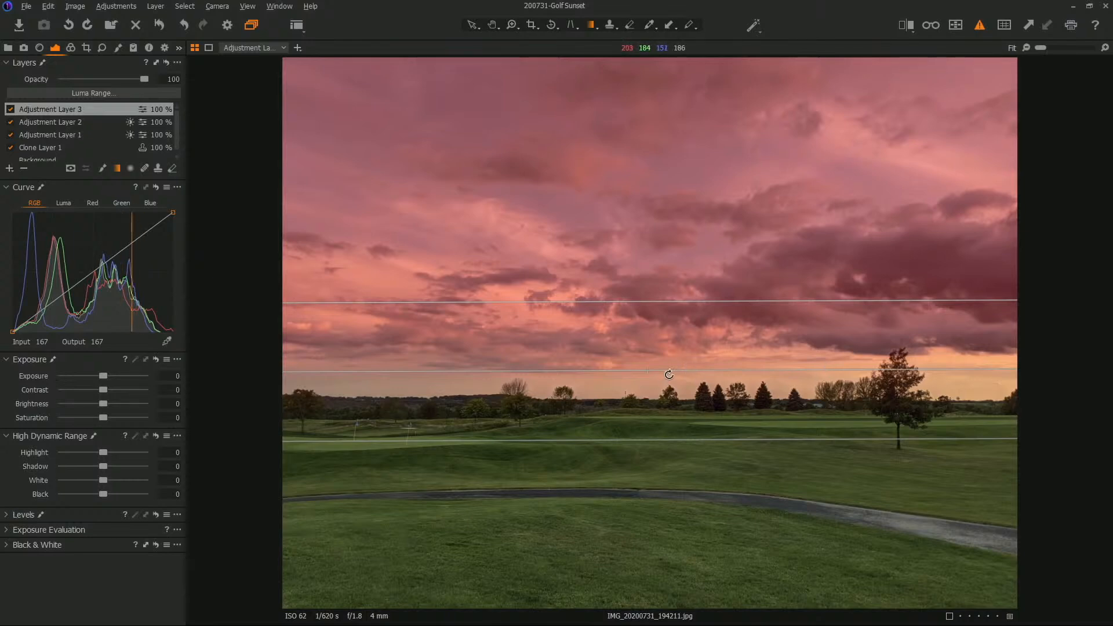
drag(634, 406, 670, 410)
drag(690, 366, 691, 371)
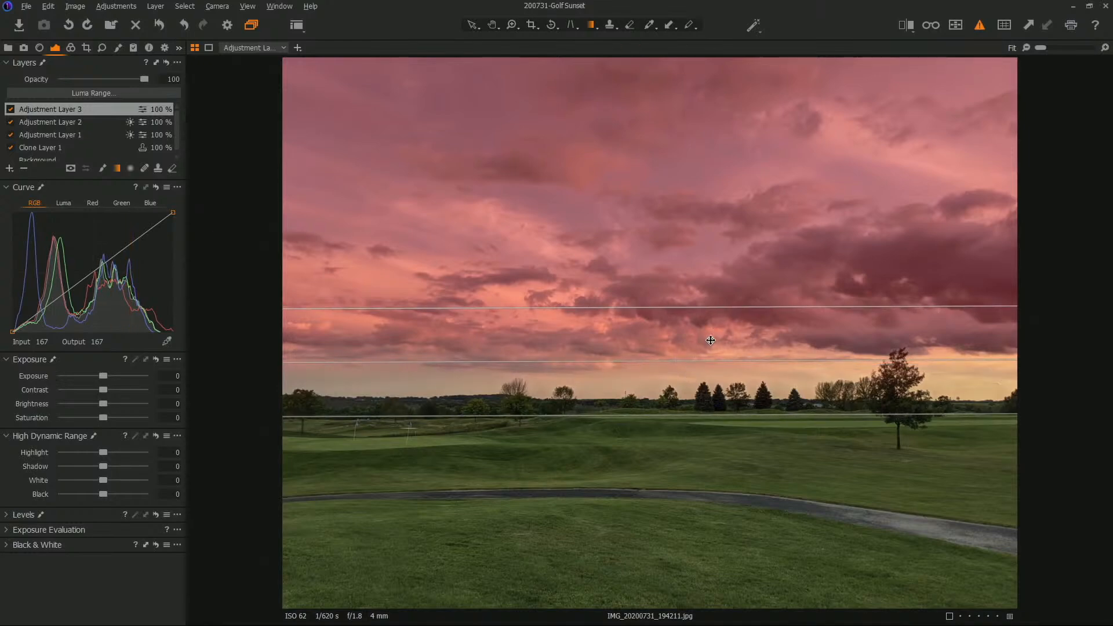
drag(711, 340, 706, 351)
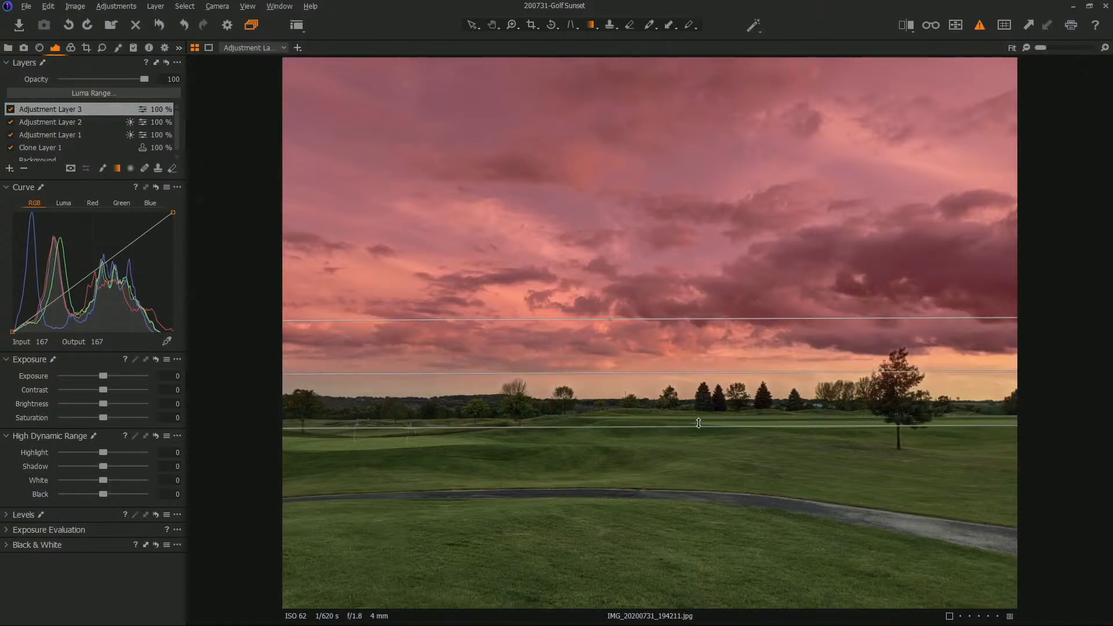
drag(698, 427, 709, 412)
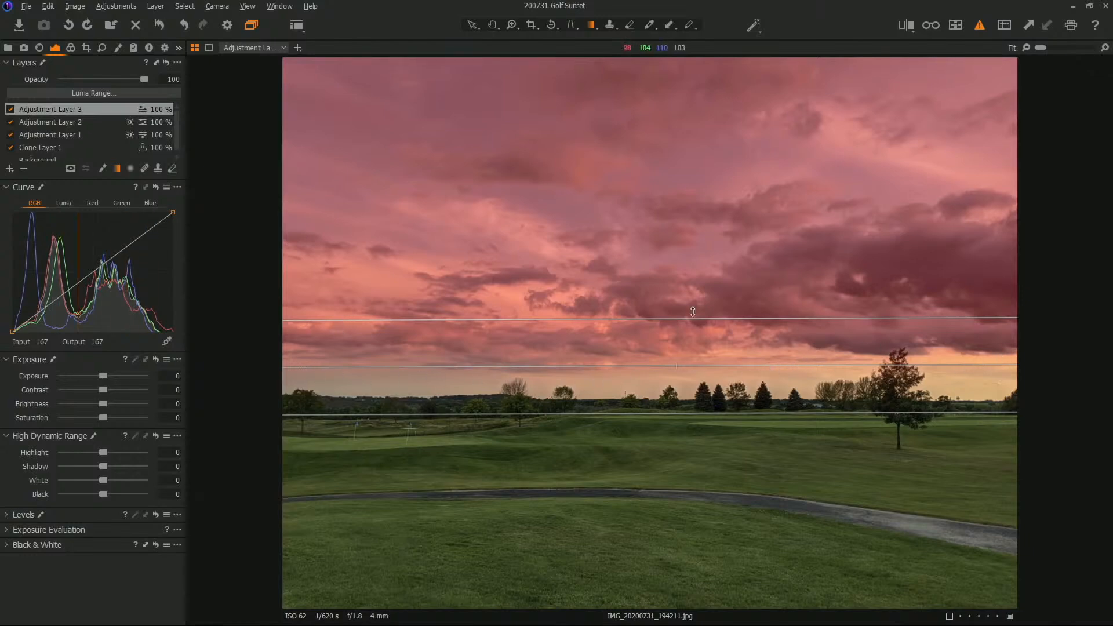
key(m)
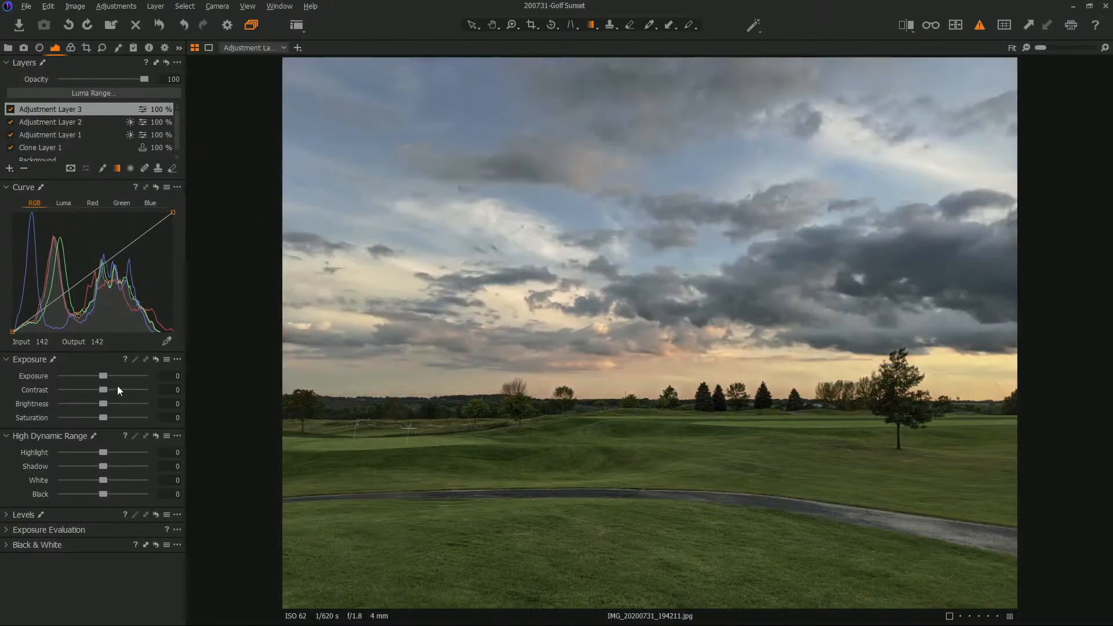
- Try boosting the sky's Saturation to 32 on Adjustment Layer 3
click(70, 47)
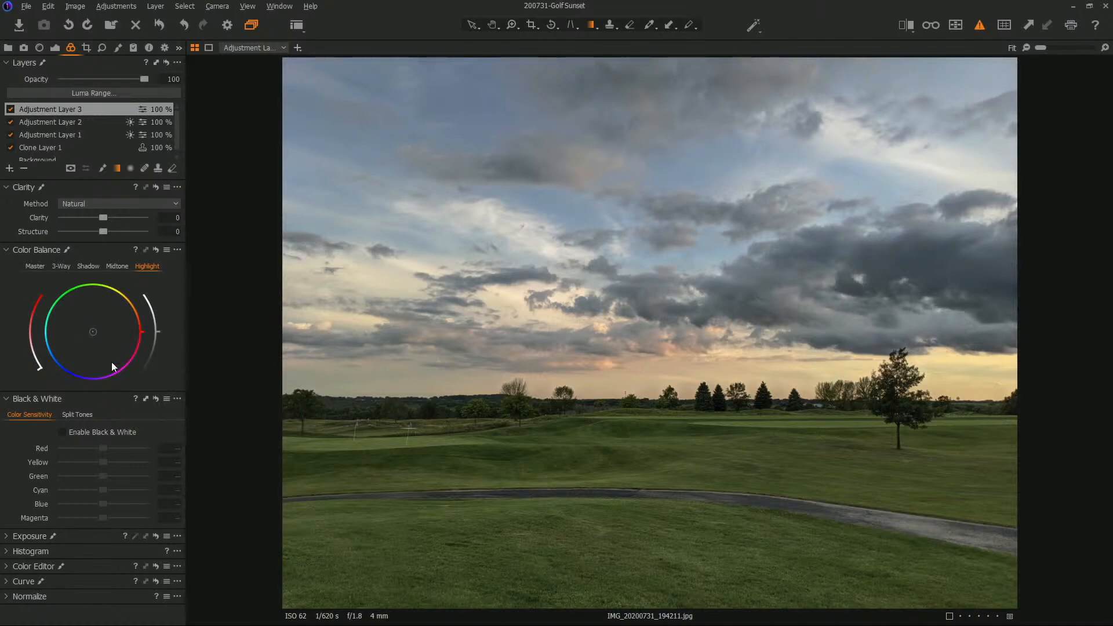
click(57, 48)
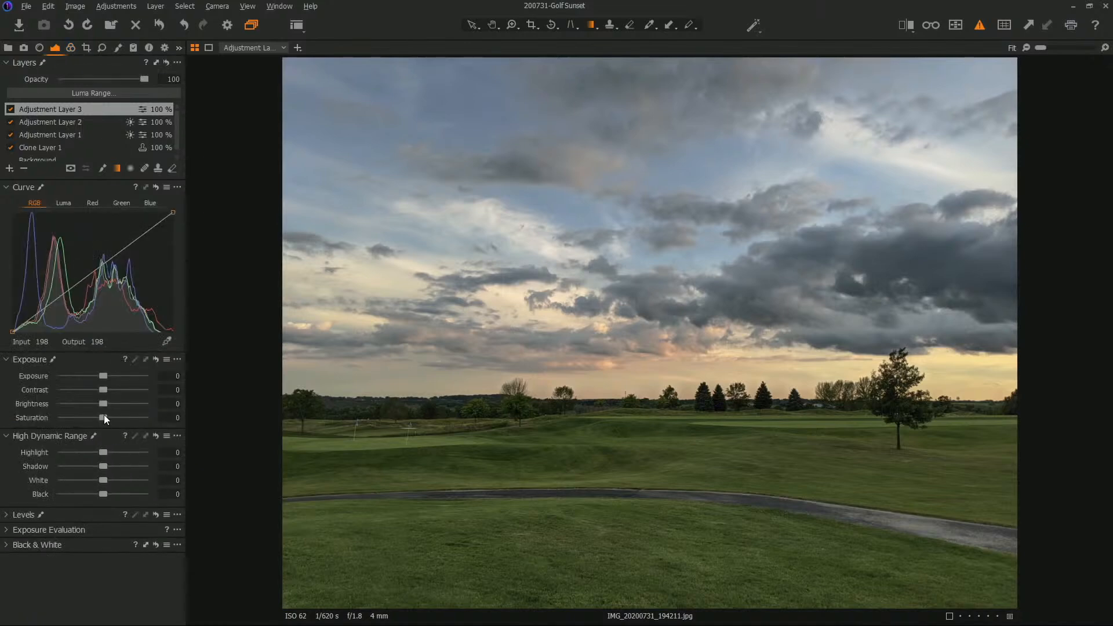
drag(104, 416, 117, 419)
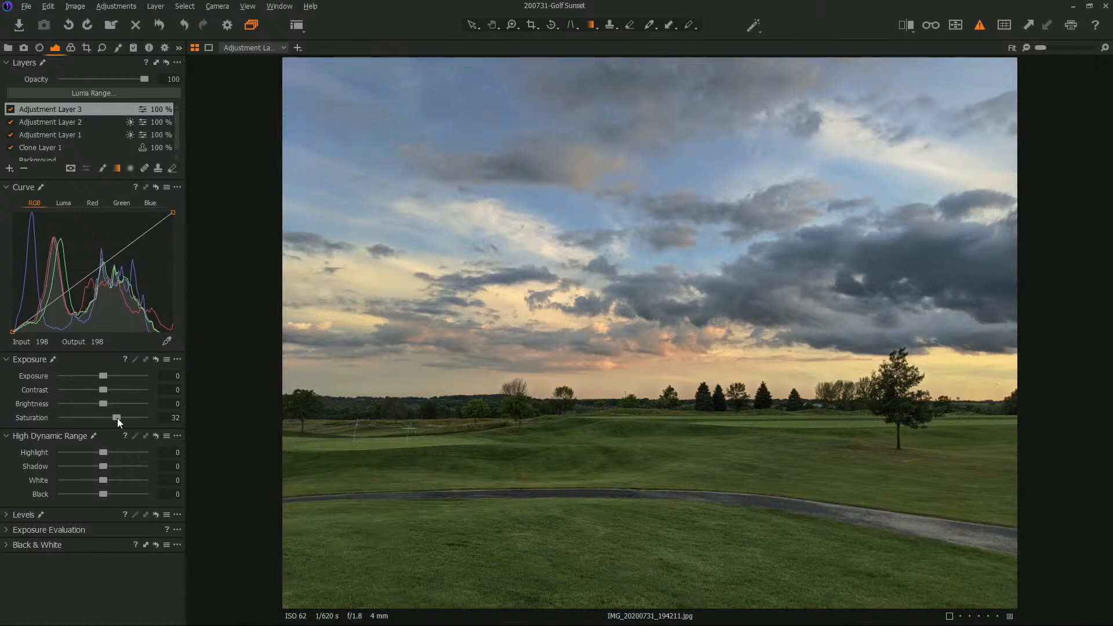
- Use Color Balance on Adjustment Layer 3 to shift the sky's shadows toward blue and its highlights toward warm orange
click(71, 47)
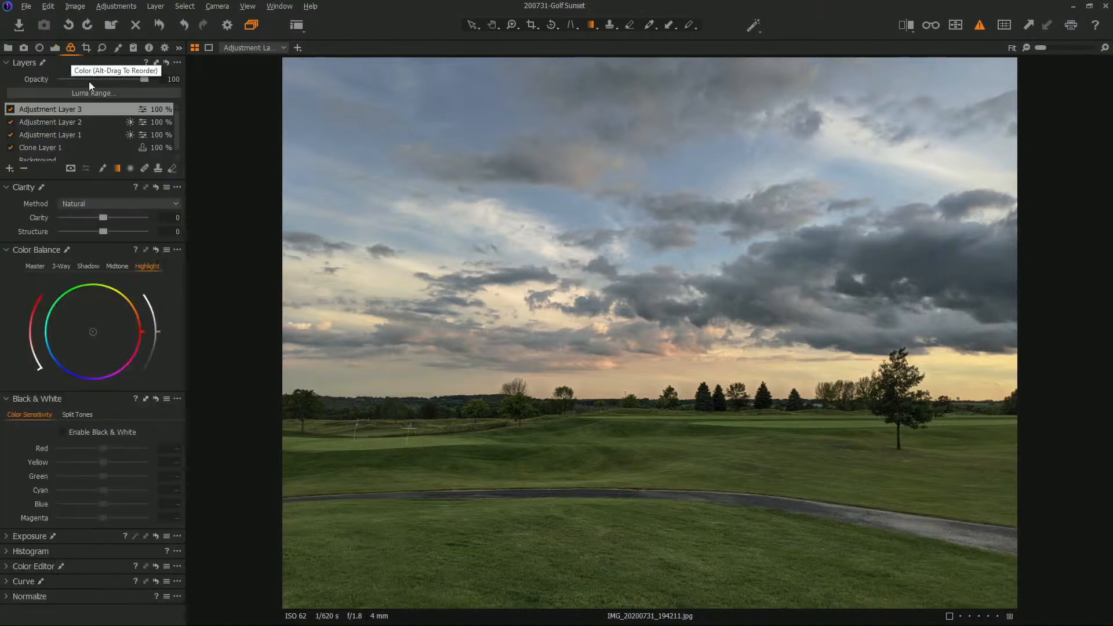
click(89, 267)
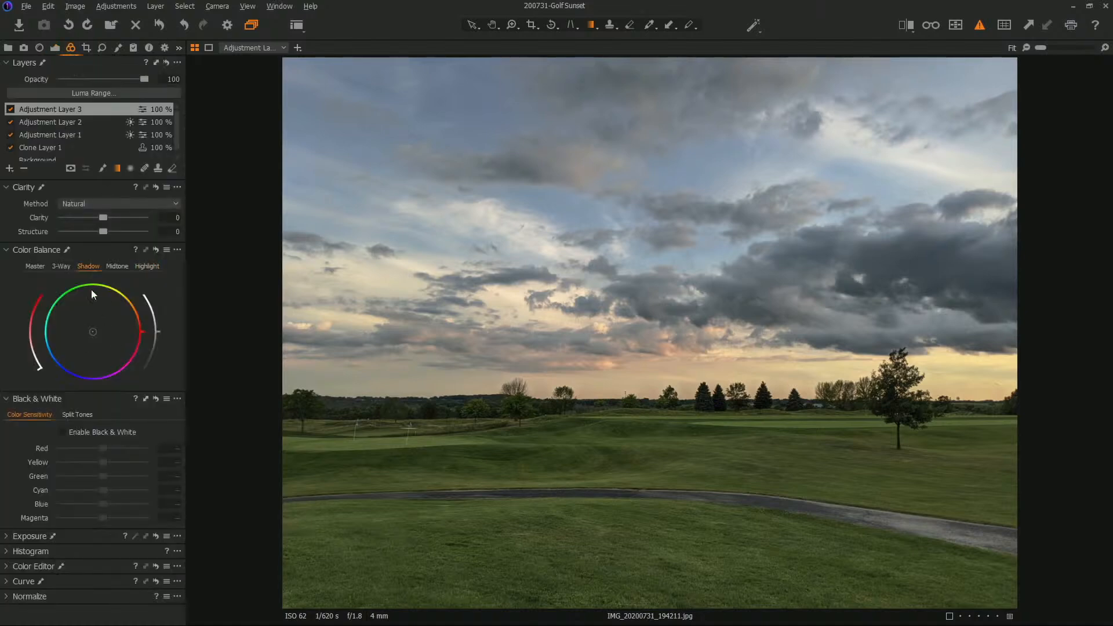
mouse_move(96, 331)
mouse_down()
mouse_move(127, 321)
mouse_move(75, 346)
mouse_move(85, 339)
mouse_up()
click(121, 266)
mouse_move(94, 329)
mouse_down()
mouse_move(103, 322)
mouse_move(96, 343)
mouse_move(72, 333)
mouse_move(93, 333)
mouse_up()
drag(92, 333, 102, 330)
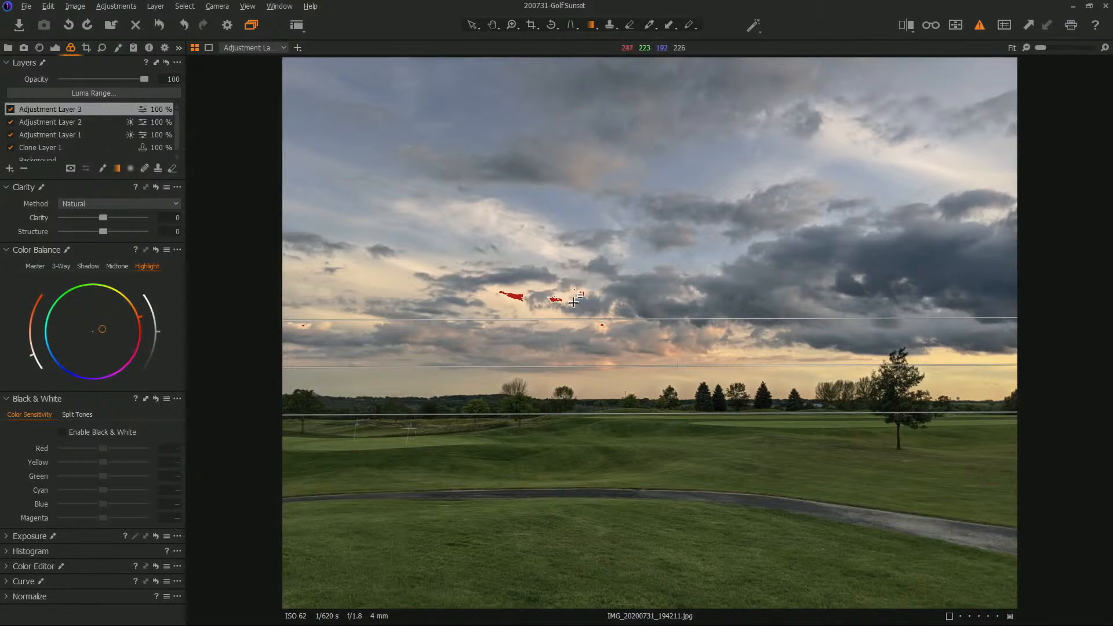
- Reset the highlight color balance on Adjustment Layer 3, and try a red shift on its Master balance before resetting that too
drag(103, 328, 99, 327)
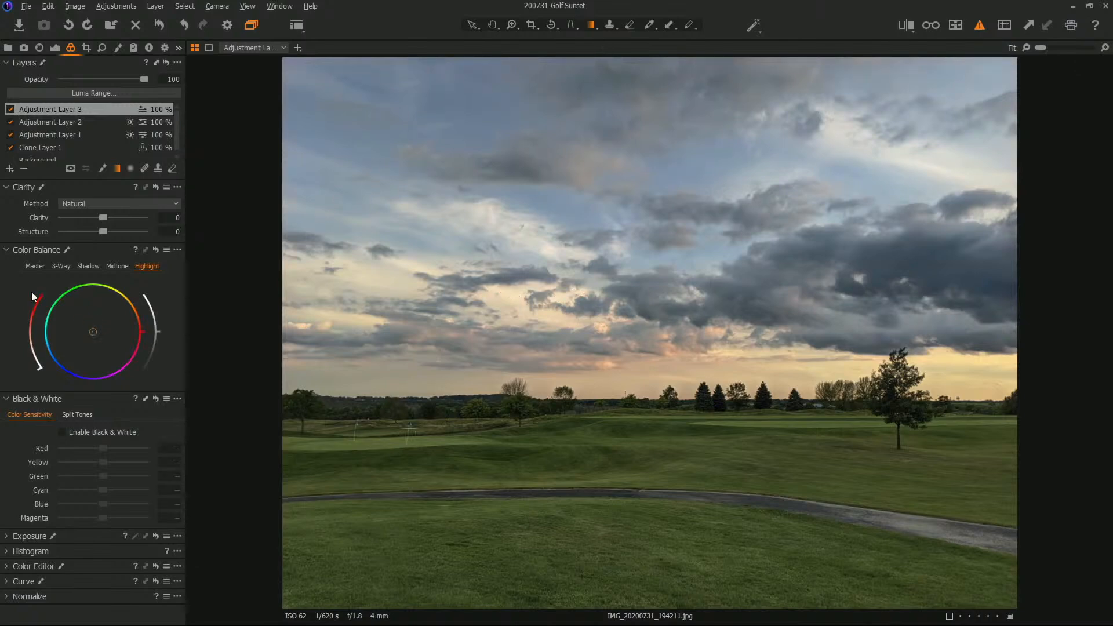
click(34, 267)
mouse_move(99, 329)
mouse_down()
mouse_move(112, 323)
mouse_move(103, 320)
mouse_move(123, 330)
mouse_up()
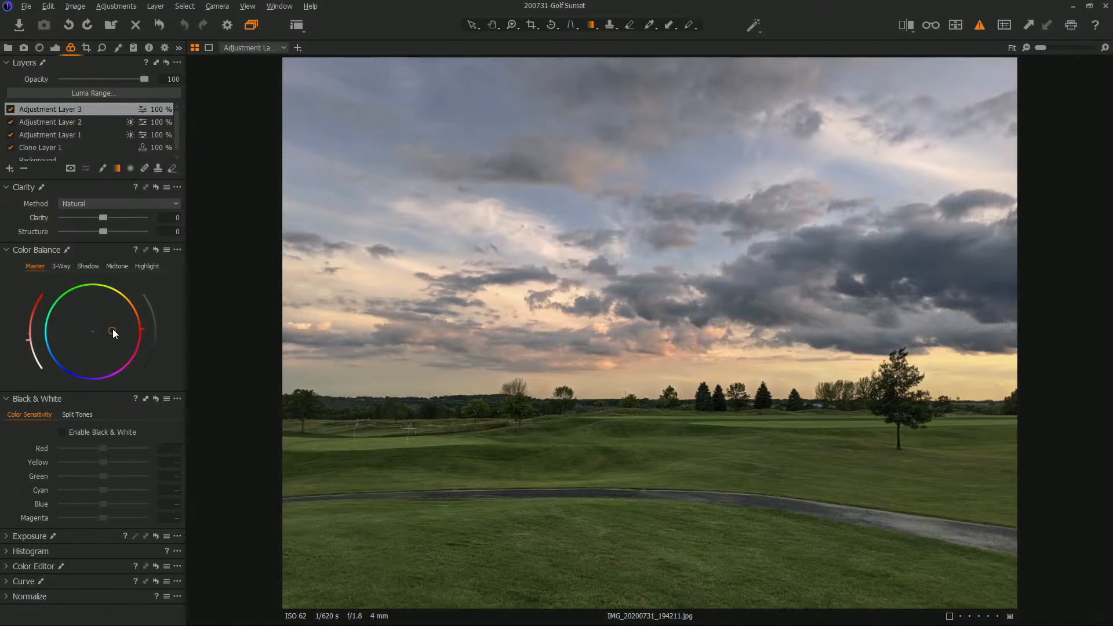
double_click(112, 324)
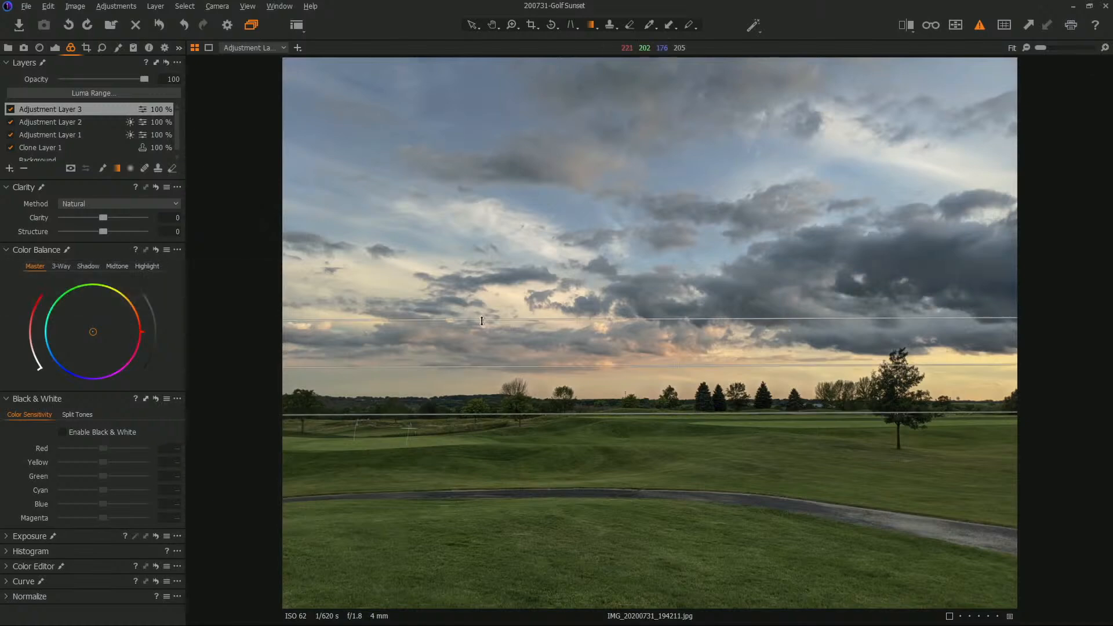
- Raise the Saturation of Adjustment Layer 3 to 32
click(53, 48)
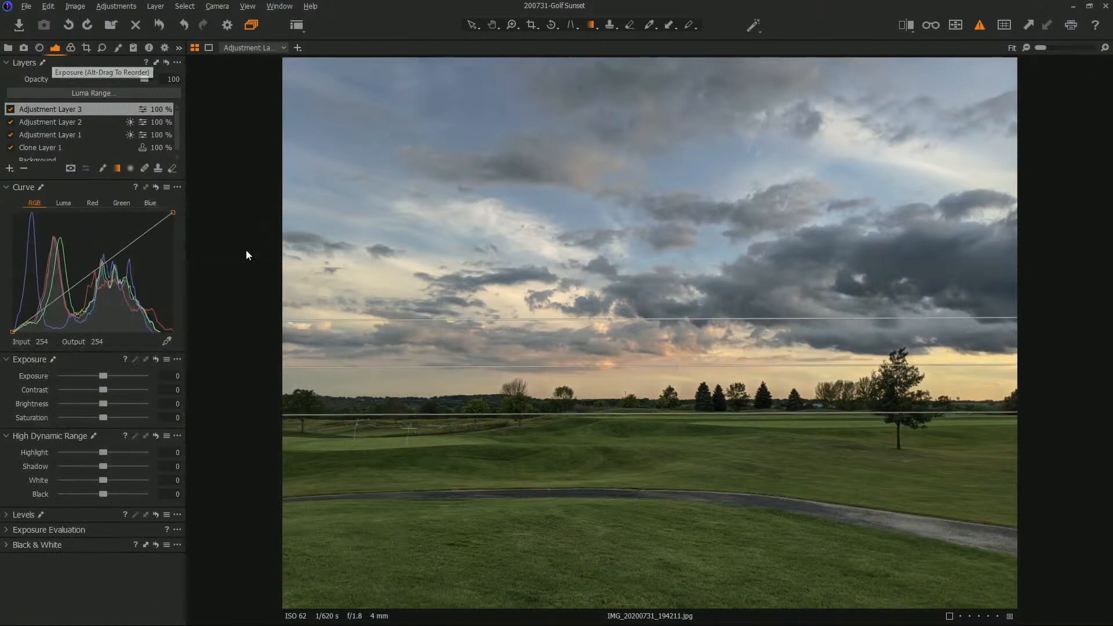
mouse_move(102, 417)
mouse_down()
mouse_move(194, 416)
mouse_move(122, 417)
mouse_up()
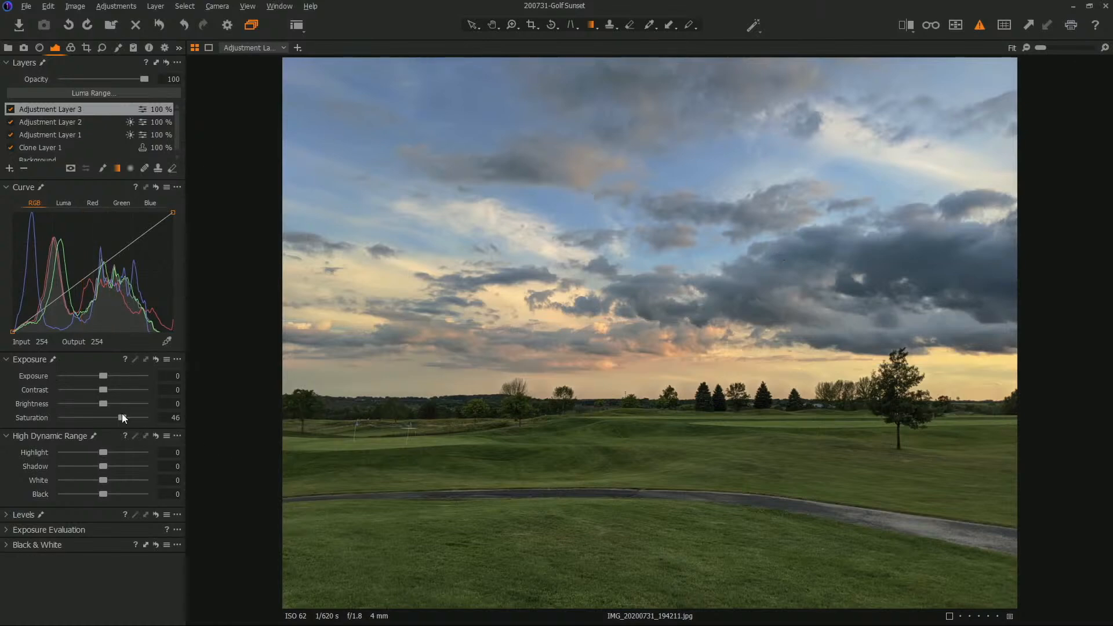
mouse_move(120, 418)
mouse_down()
mouse_move(102, 418)
mouse_move(117, 418)
mouse_up()
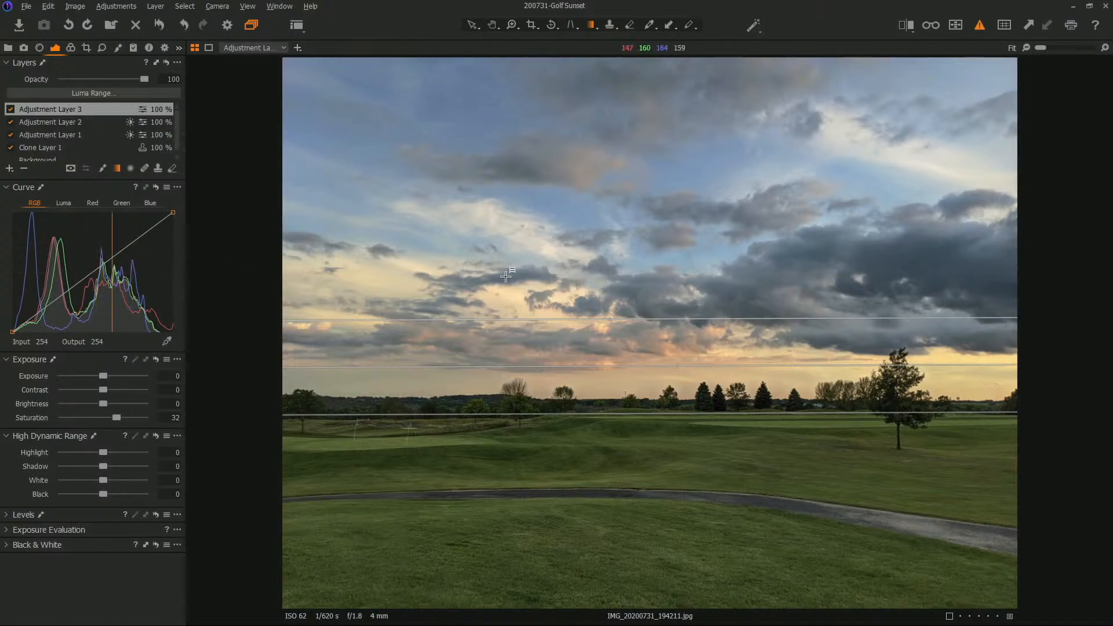
- Add another adjustment layer, brush a mask over the clouds above the horizon, erase the mask's upper edge, and hide the mask
click(10, 169)
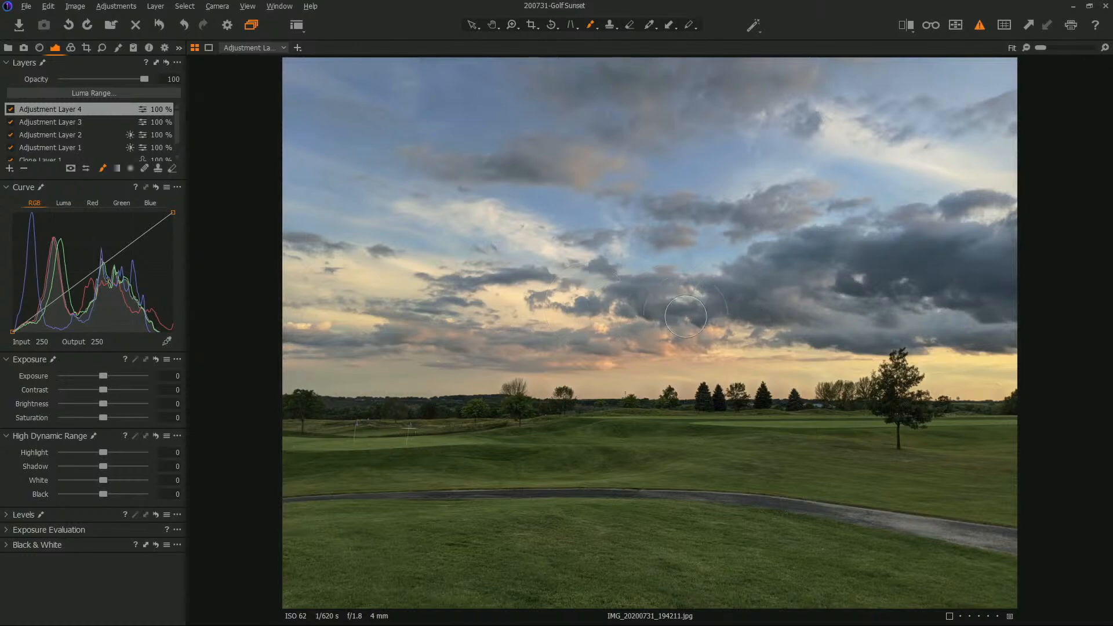
key(m)
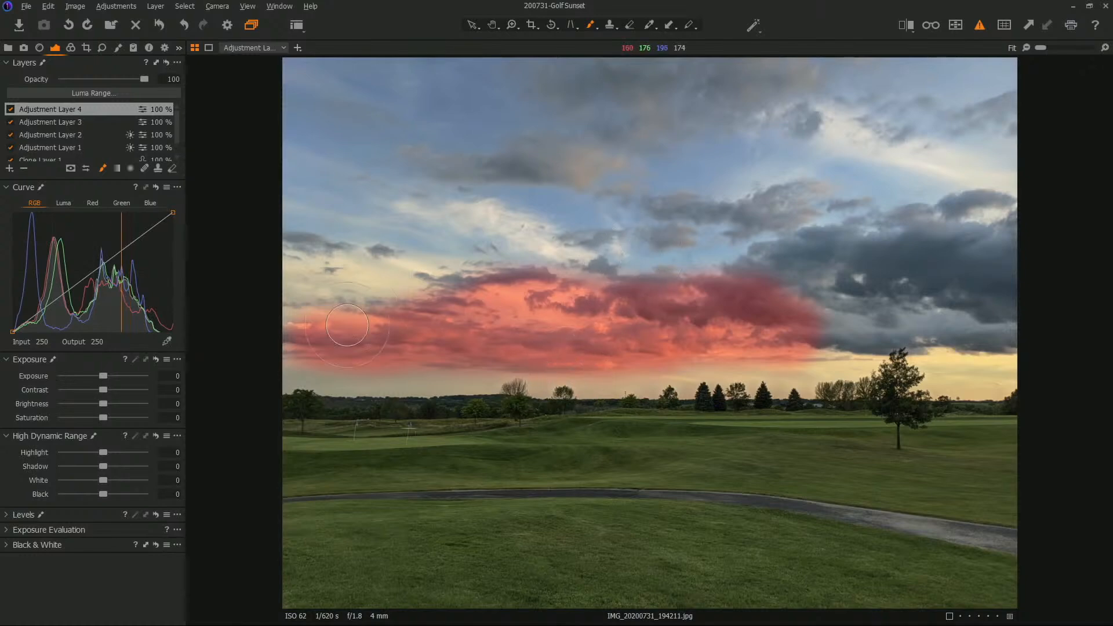
key(e)
mouse_move(603, 284)
mouse_down()
mouse_move(434, 287)
mouse_move(724, 261)
mouse_move(772, 273)
mouse_up()
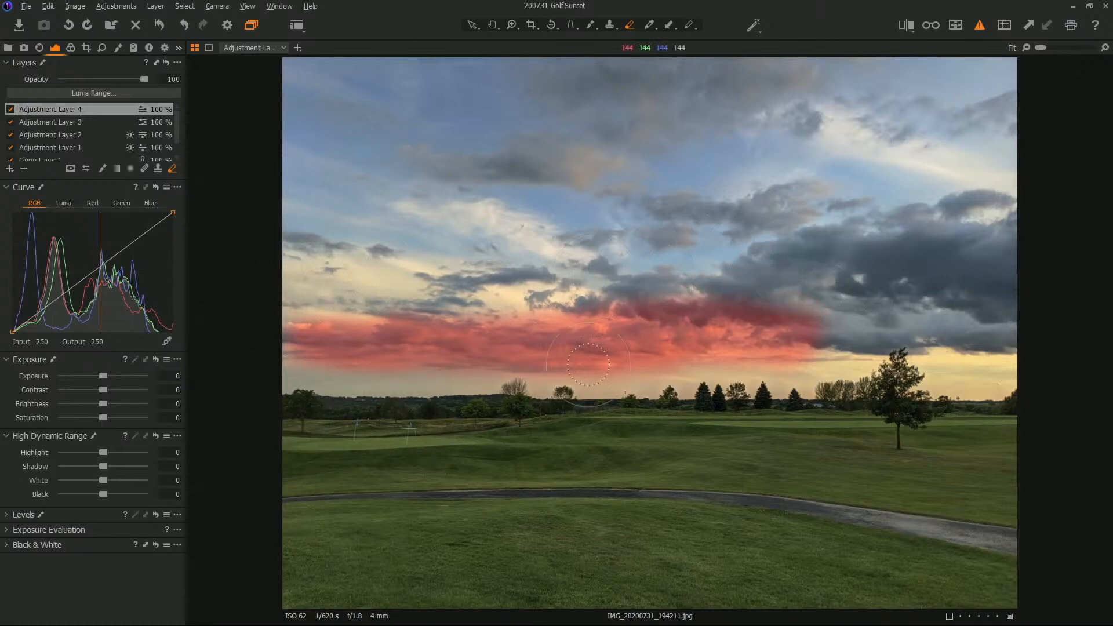
key(m)
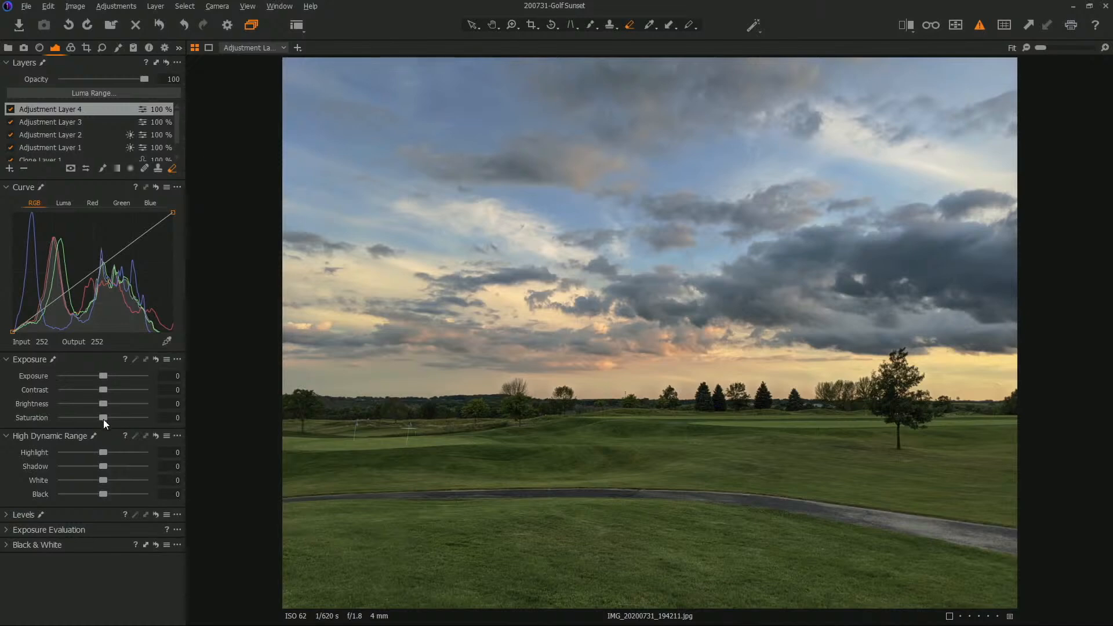
- Set Saturation to 23 on Adjustment Layer 4, and compare the photo with the layer off and on
drag(103, 417, 112, 417)
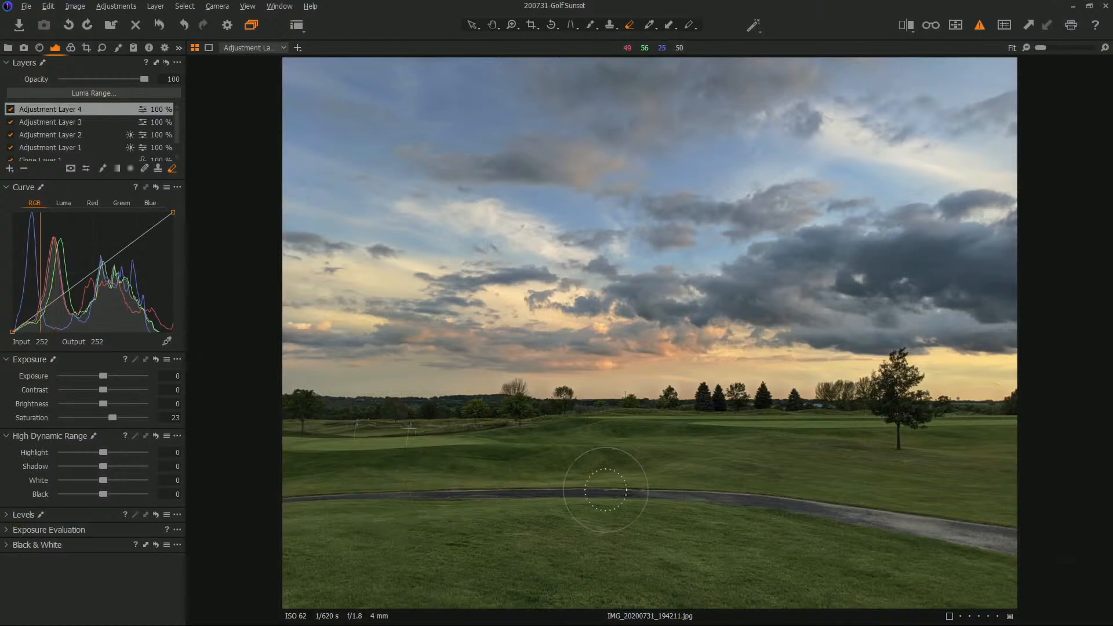
click(10, 110)
click(10, 110)
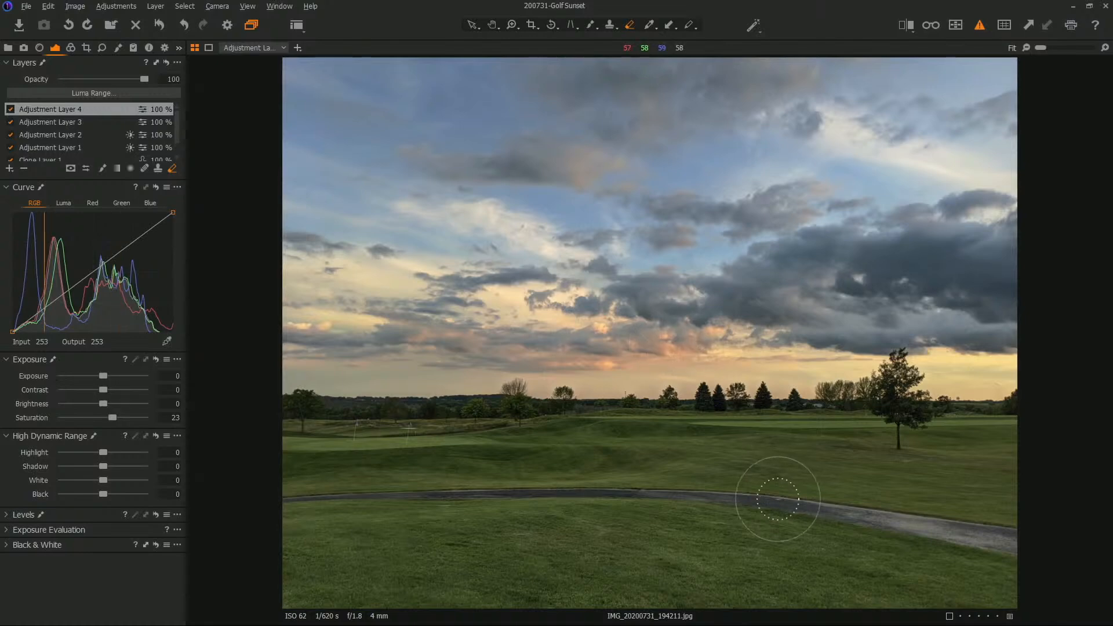
- Use Color Balance on Adjustment Layer 4 to shift the shadows of the low clouds toward blue
click(71, 48)
click(91, 266)
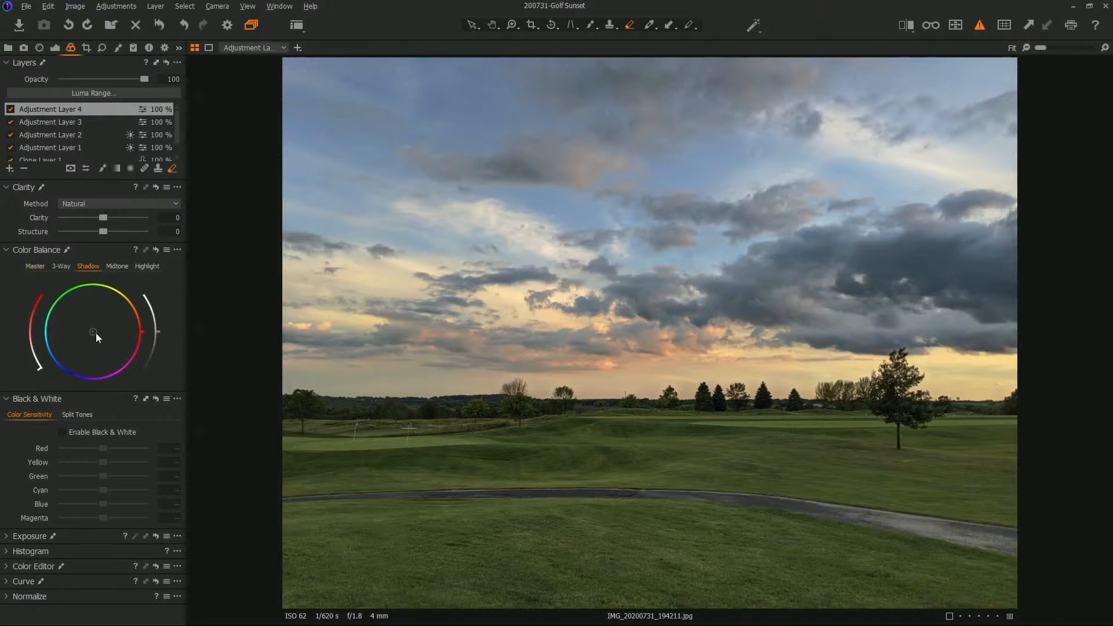
drag(93, 331, 68, 351)
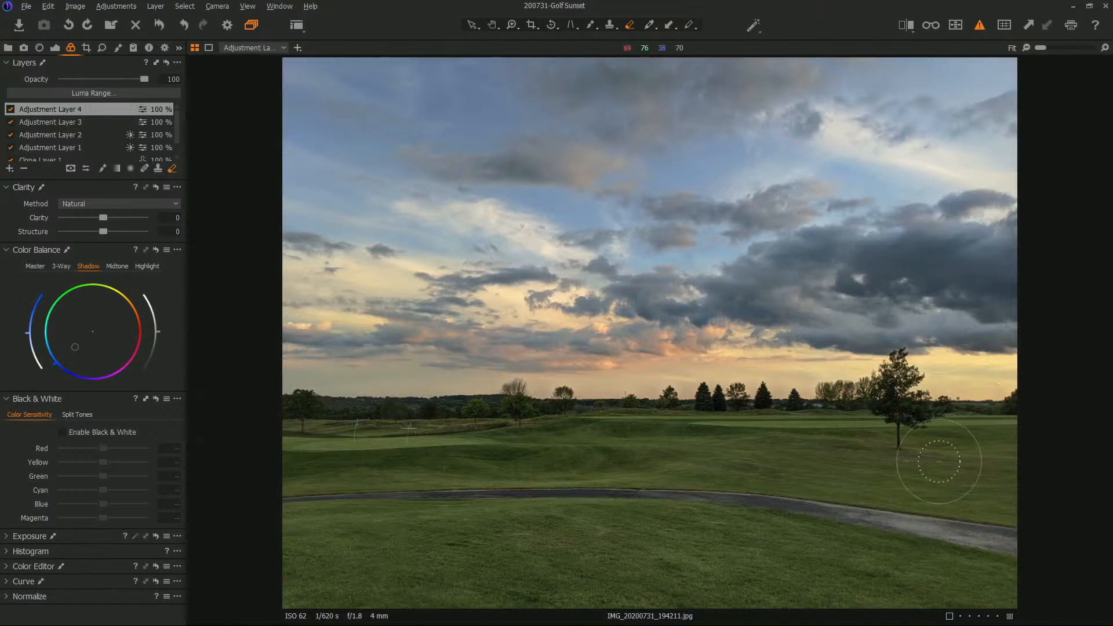
- Select the Background layer and readjust its Exposure to -0.35, testing the image with the setting reset along the way
scroll(88, 138, down, 1)
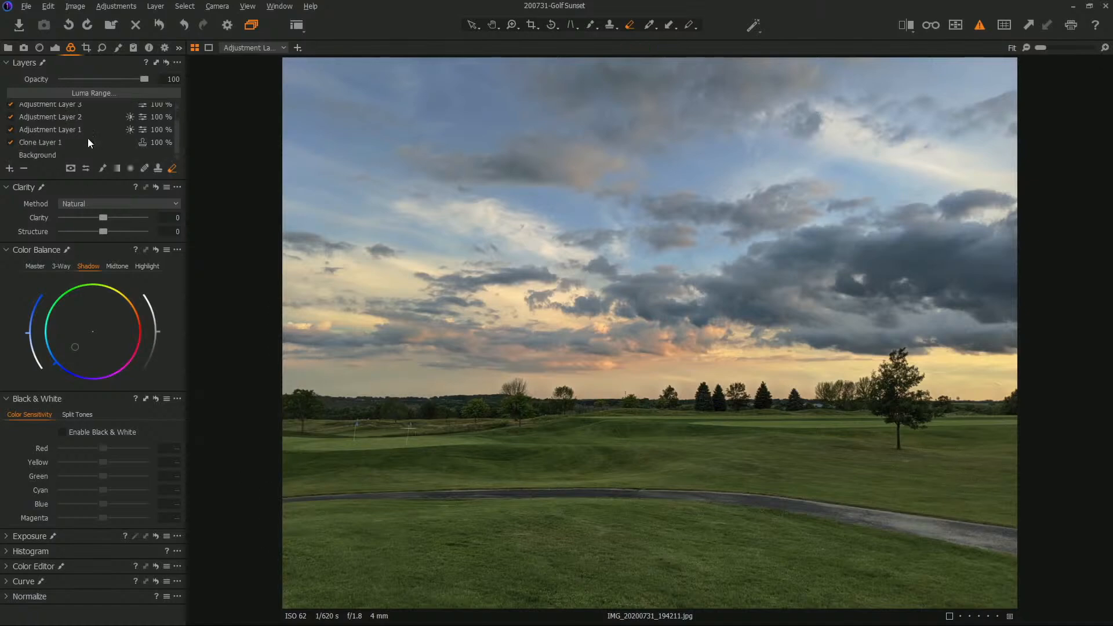
click(53, 155)
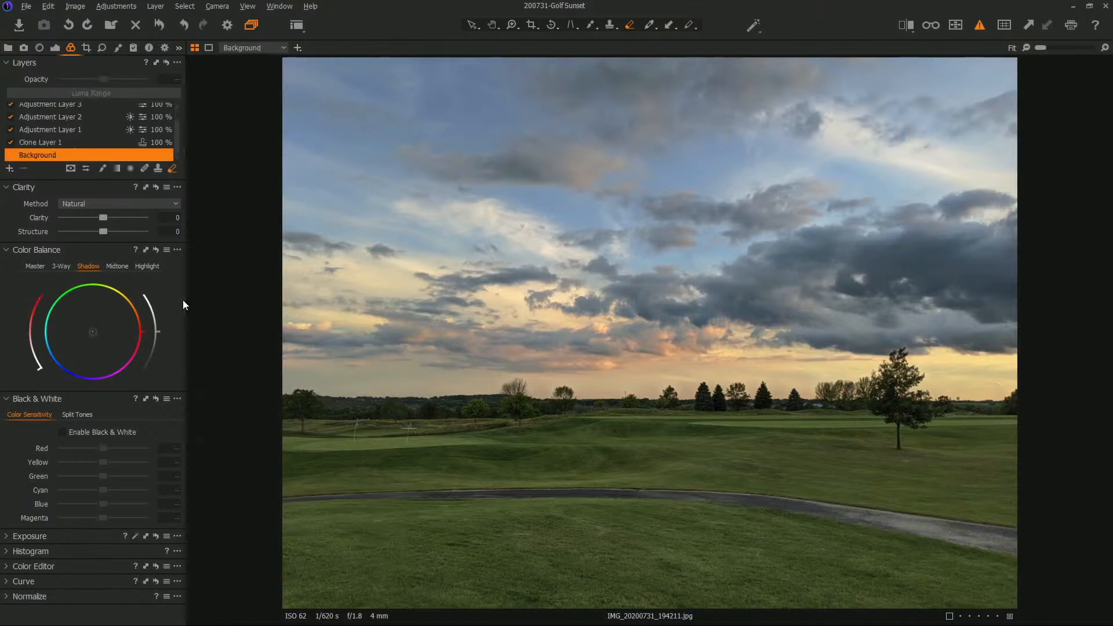
click(55, 47)
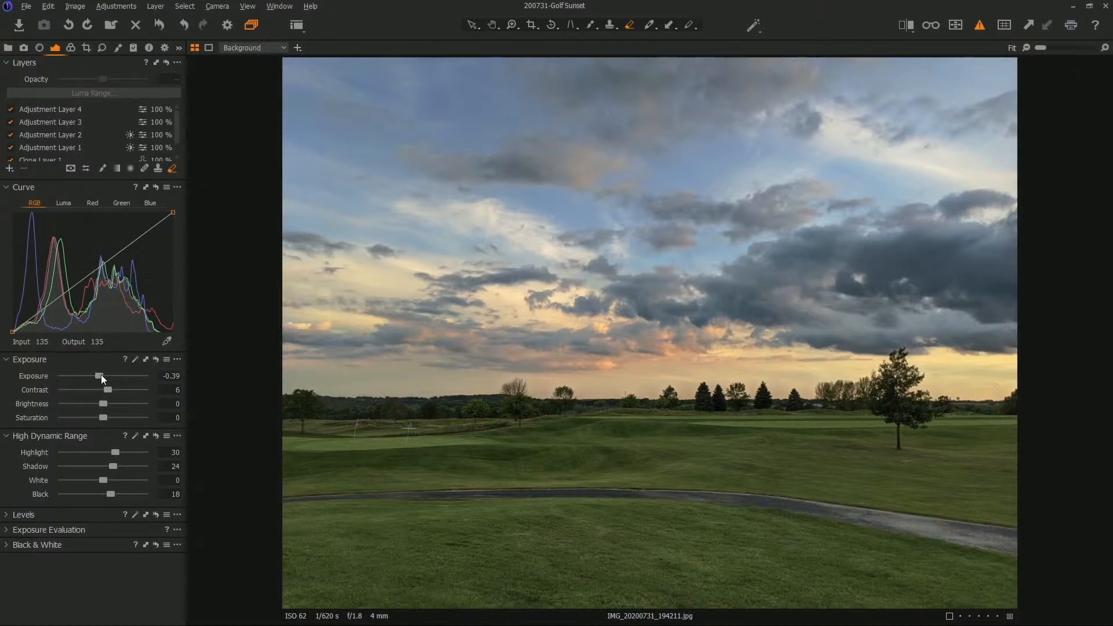
drag(100, 375, 99, 376)
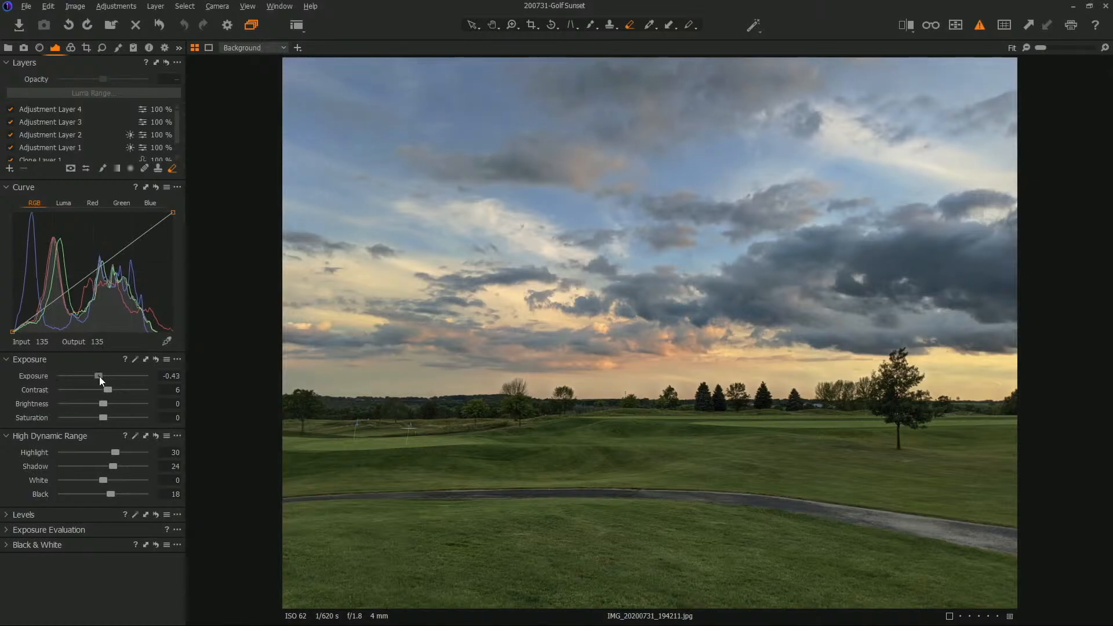
drag(99, 377, 98, 376)
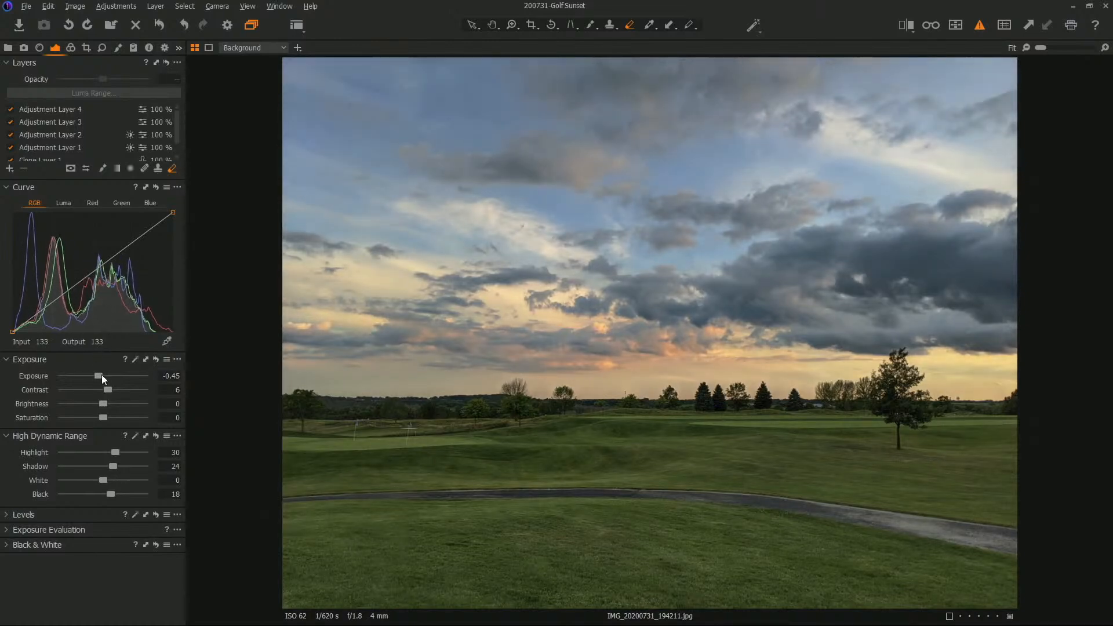
double_click(102, 374)
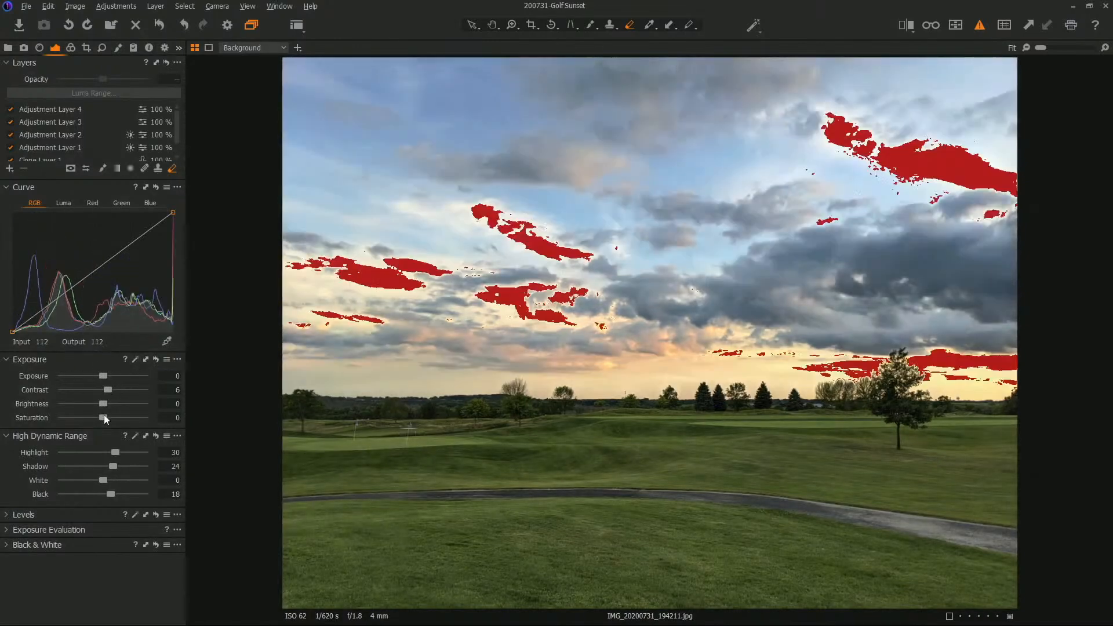
mouse_move(103, 376)
mouse_down()
mouse_move(47, 374)
mouse_move(89, 377)
mouse_up()
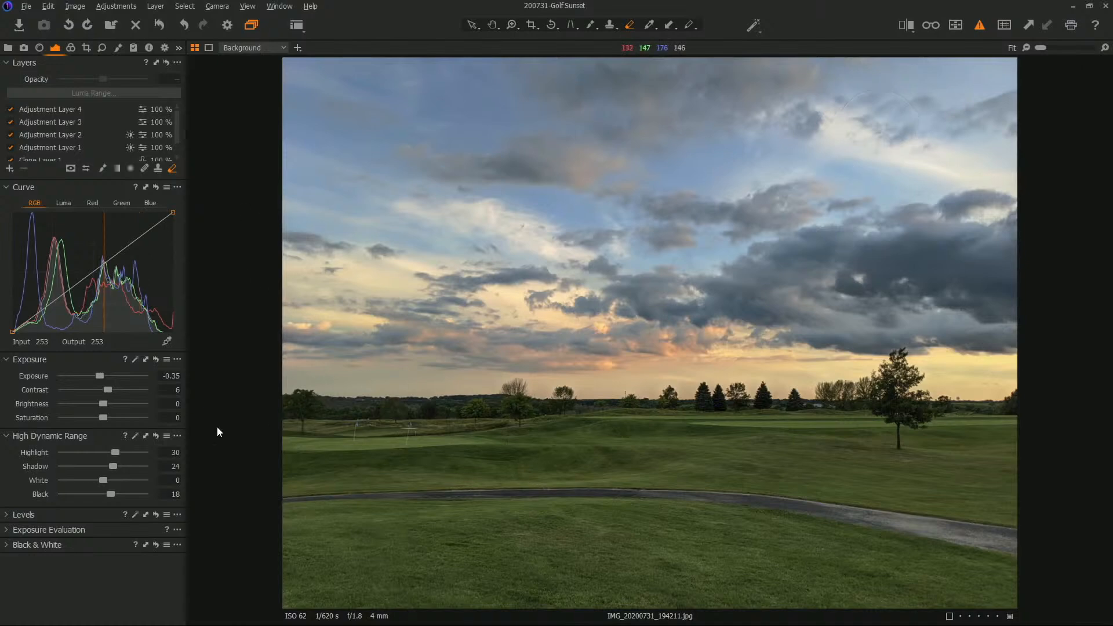
- Soften the Background layer's tones with Highlight 23, Contrast 3 and Brightness -1
drag(114, 451, 102, 451)
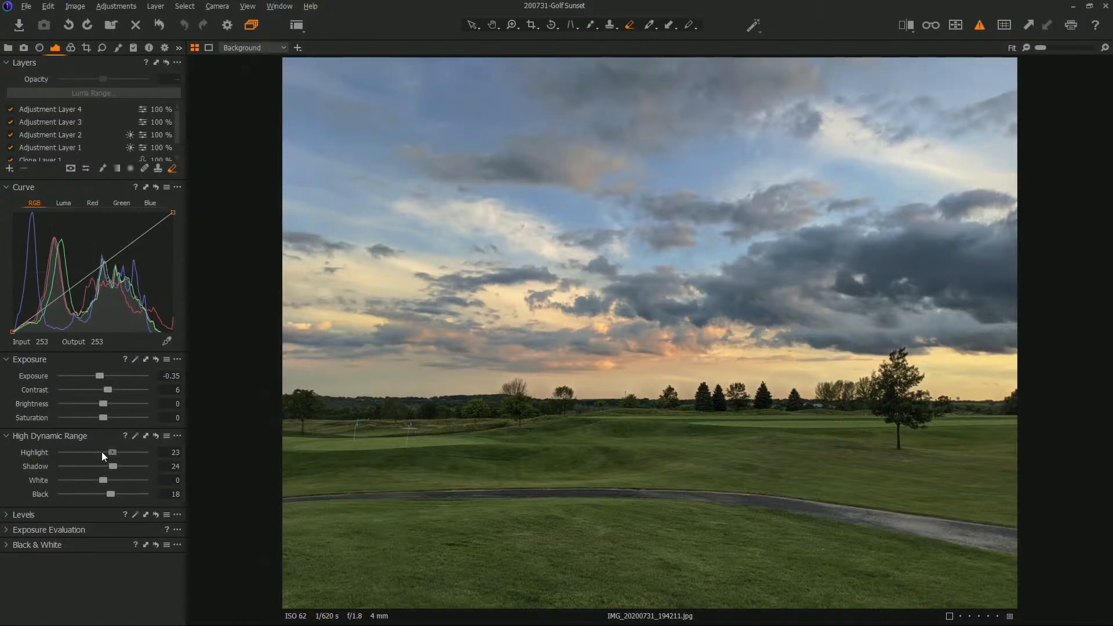
scroll(91, 131, down, 1)
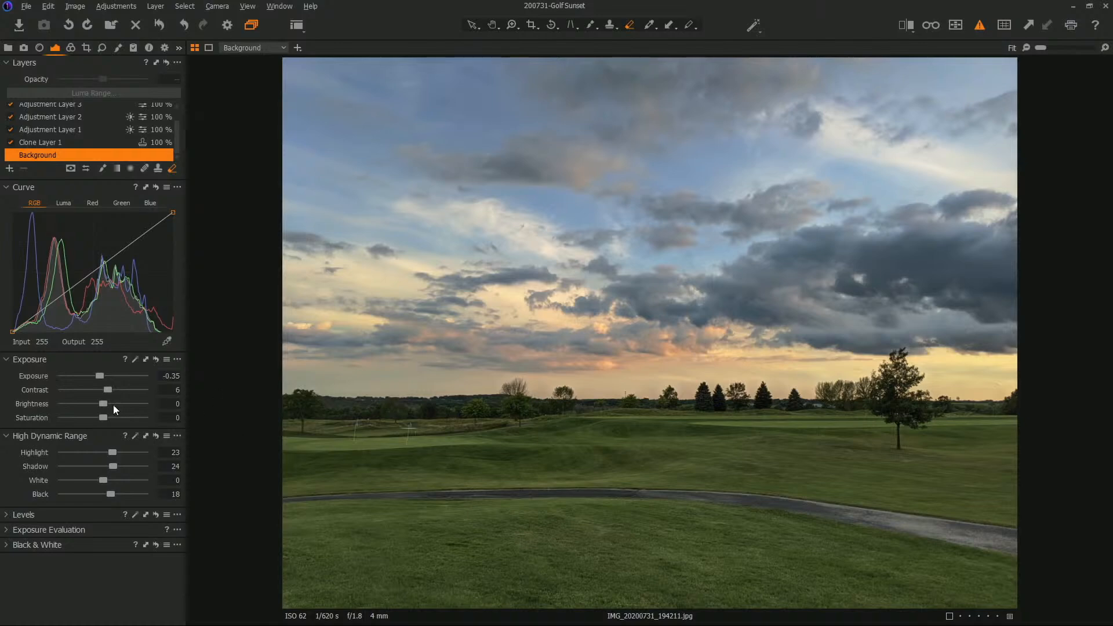
mouse_move(108, 391)
mouse_down()
mouse_move(94, 392)
mouse_move(117, 390)
mouse_move(98, 391)
mouse_move(123, 403)
mouse_move(88, 398)
mouse_move(98, 399)
mouse_up()
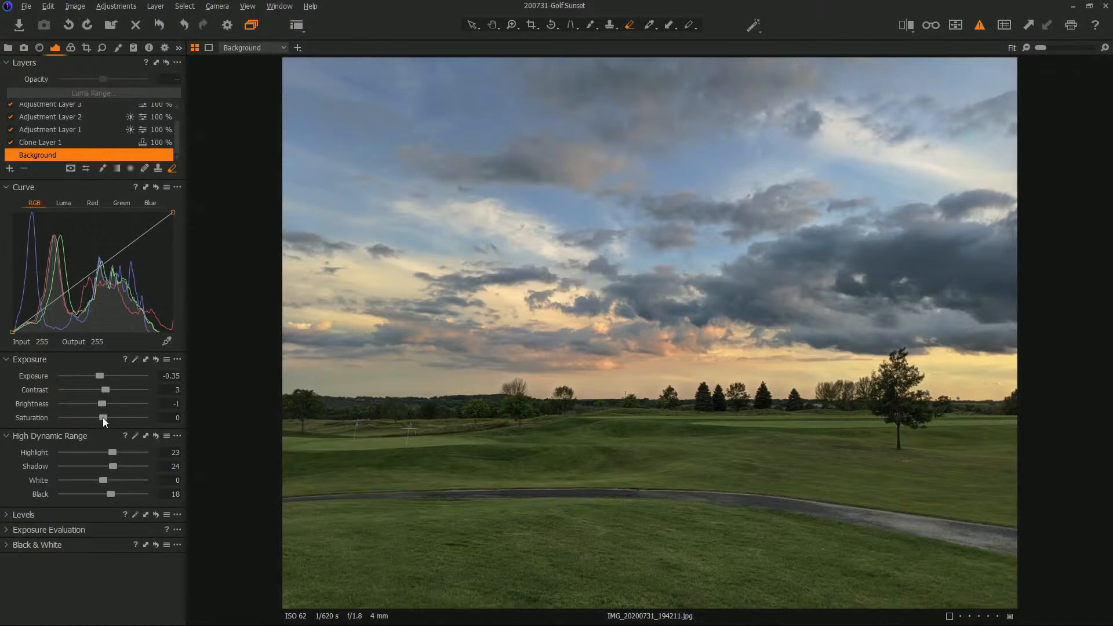
- Try boosting the Background layer's Saturation to 62, and reset it
drag(106, 418, 129, 418)
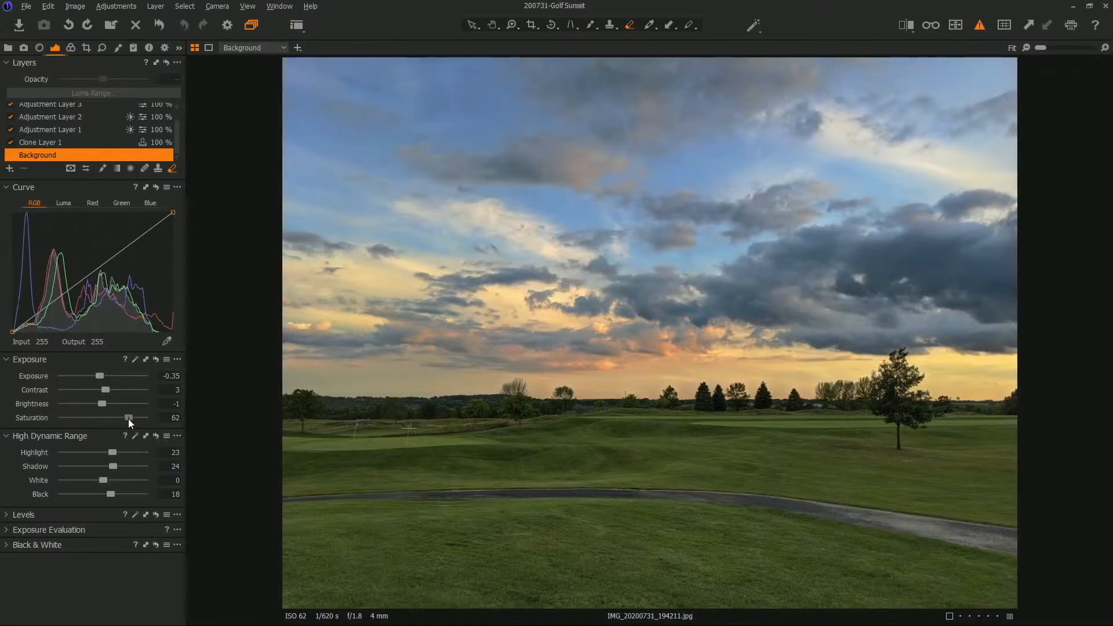
double_click(128, 418)
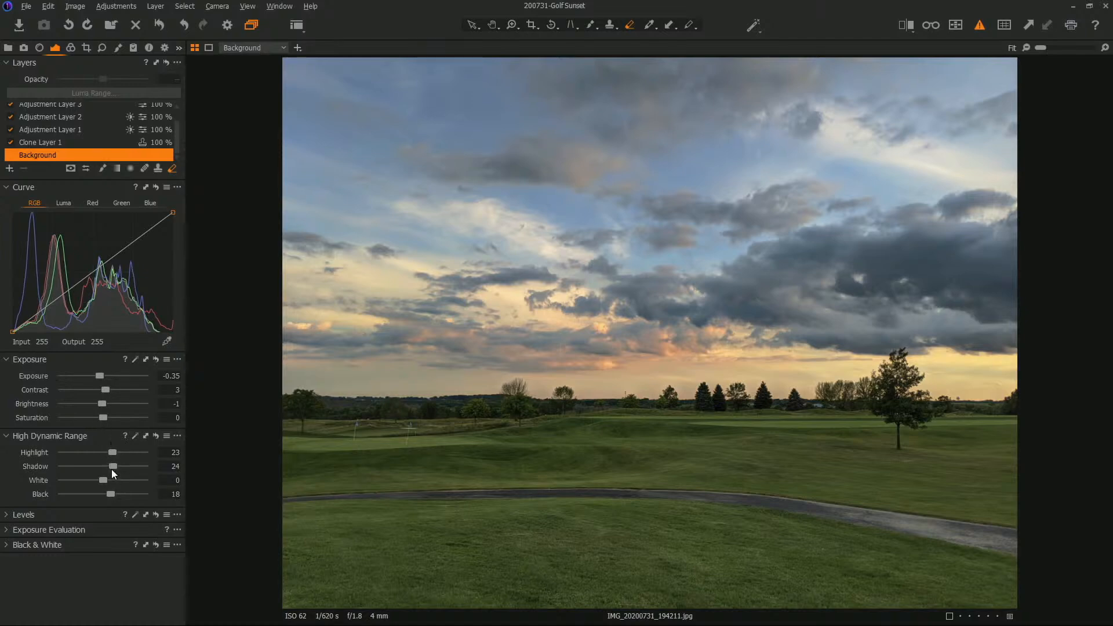
- Deepen the foreground on the Background layer by setting Shadow to 8, White to 1 and Black to 13
drag(115, 466, 88, 463)
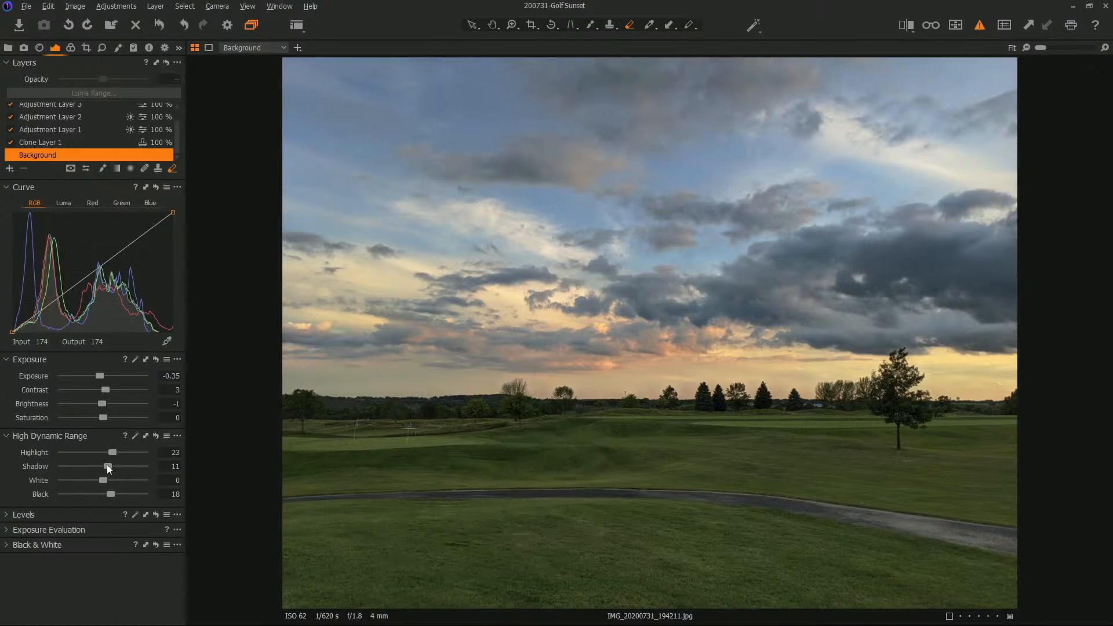
drag(107, 465, 101, 465)
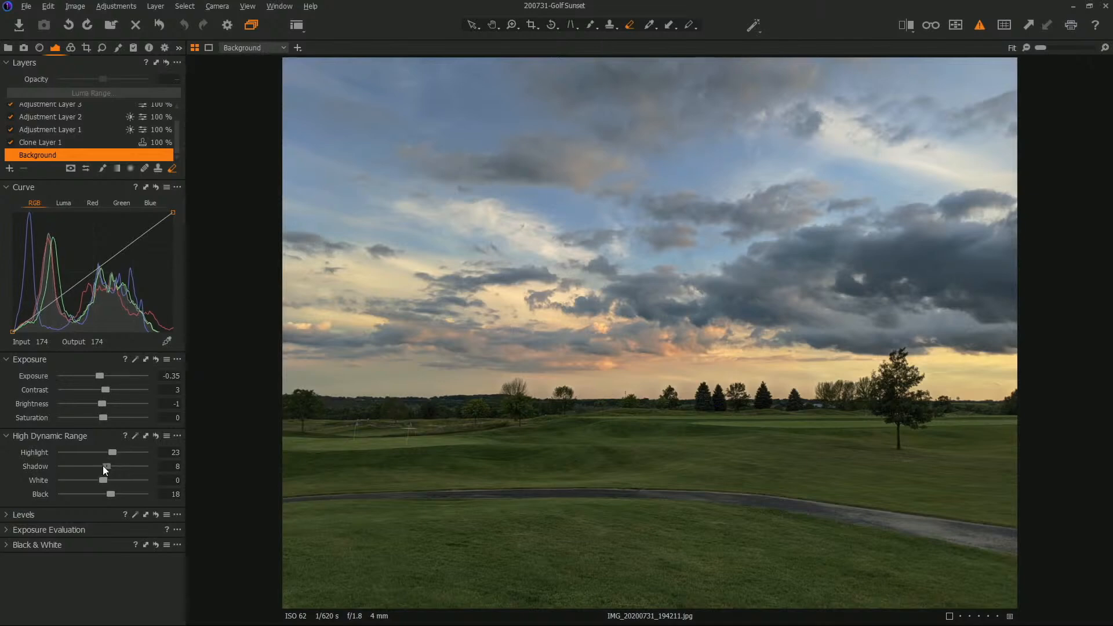
mouse_move(102, 476)
mouse_down()
mouse_move(86, 478)
mouse_move(110, 491)
mouse_up()
mouse_move(113, 490)
mouse_down()
mouse_move(12, 494)
mouse_move(101, 490)
mouse_up()
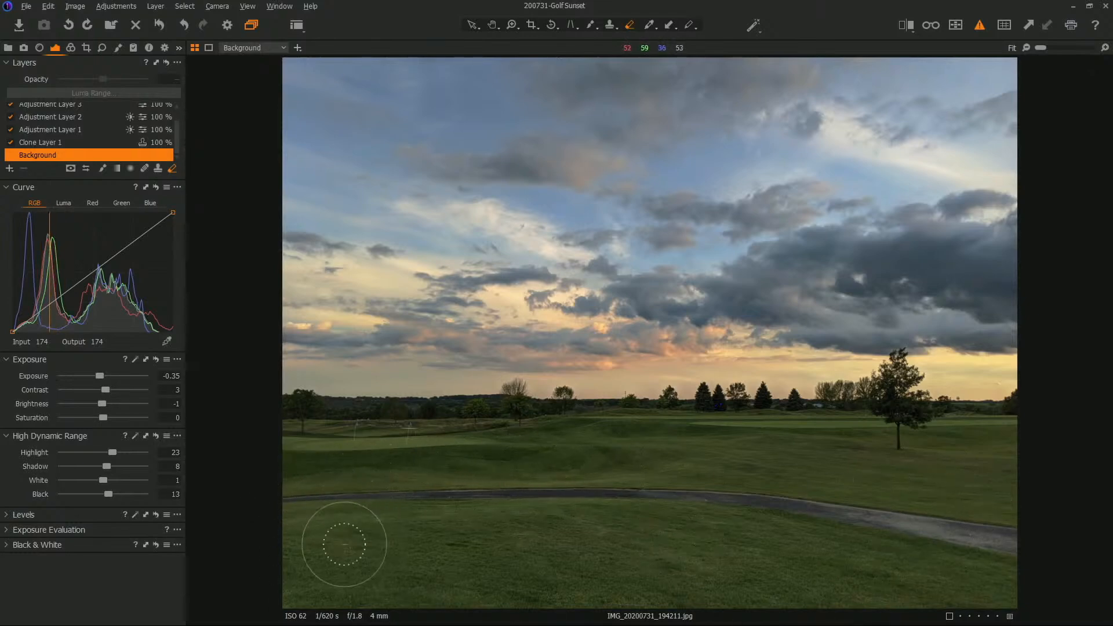
- Try a 4x5 crop that cuts off the photo's left side and the foreground path
click(532, 24)
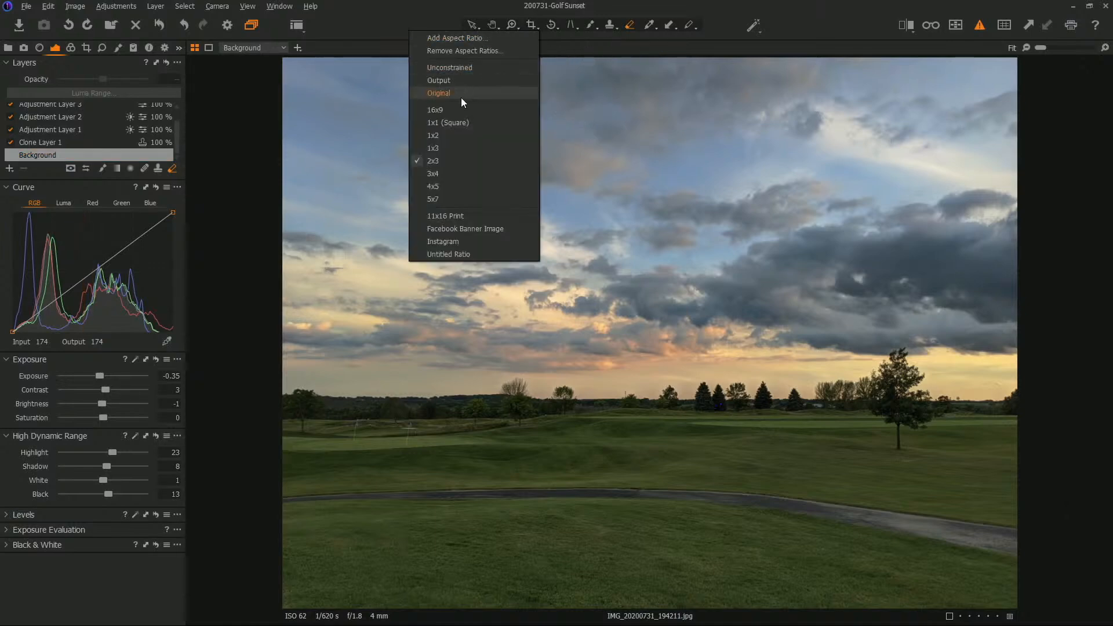
click(453, 186)
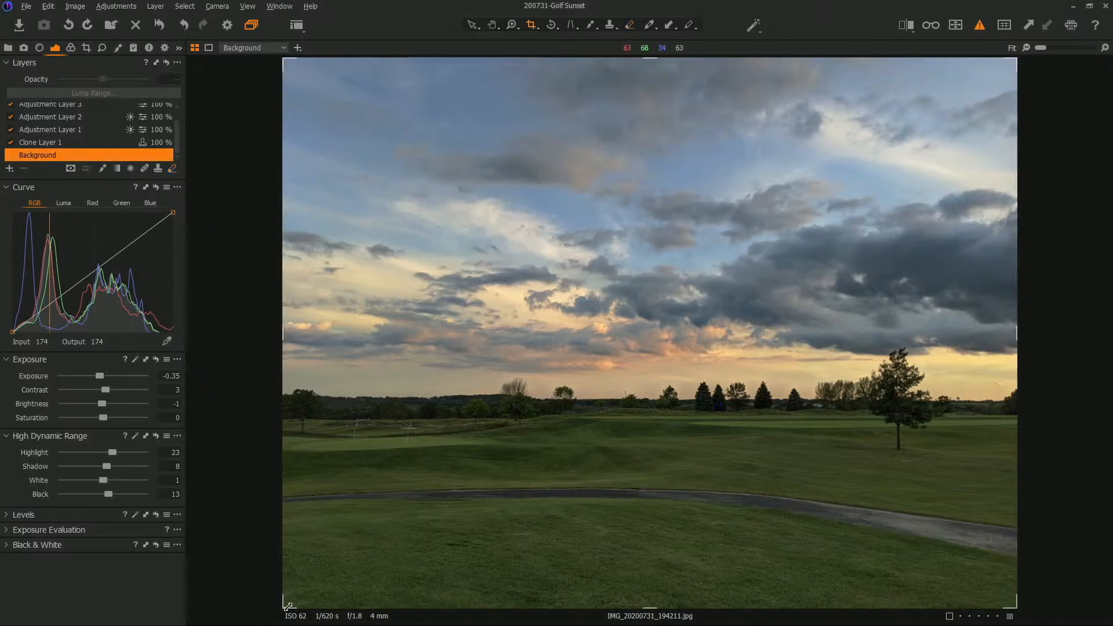
drag(305, 563, 457, 442)
- Change the crop ratio to 2x3, widen the crop above the path, and move it to the photo's left edge
click(531, 25)
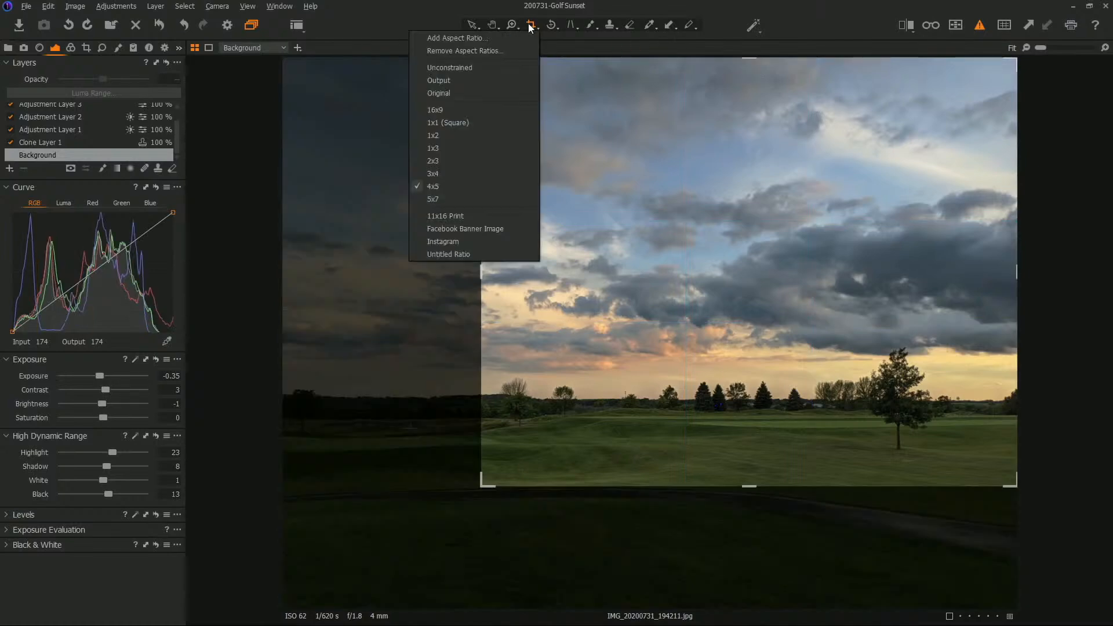
click(452, 162)
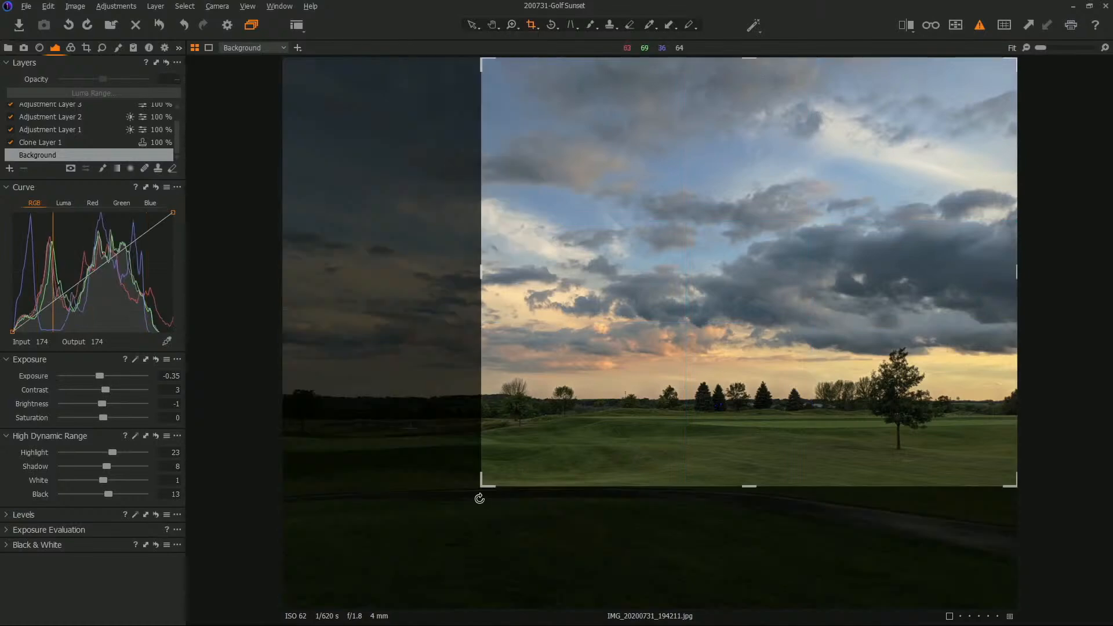
drag(484, 488, 426, 482)
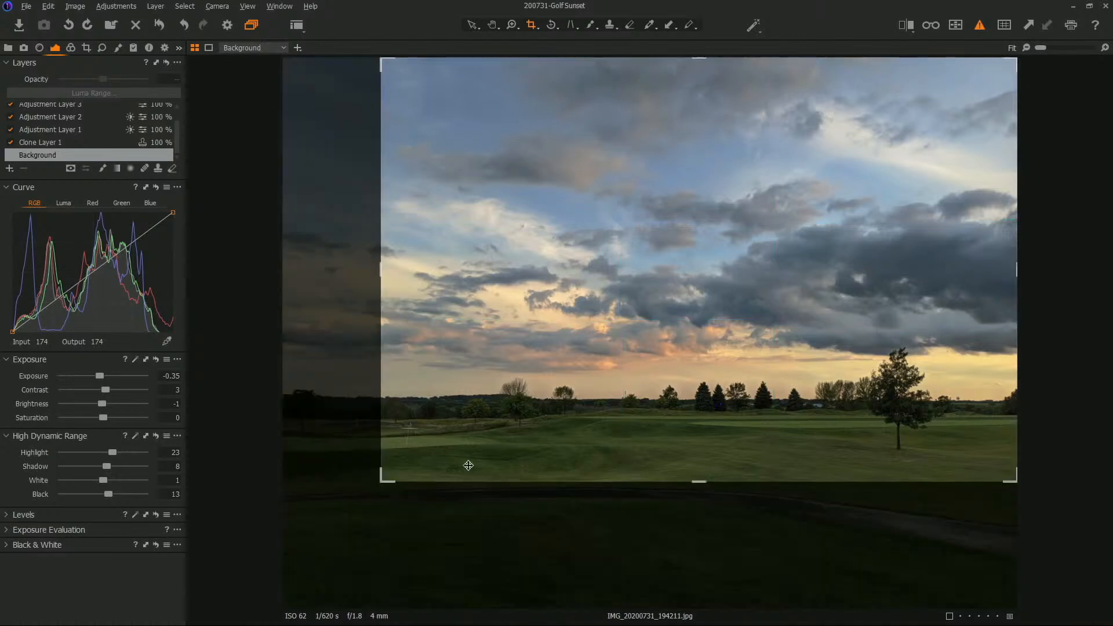
drag(616, 421, 518, 417)
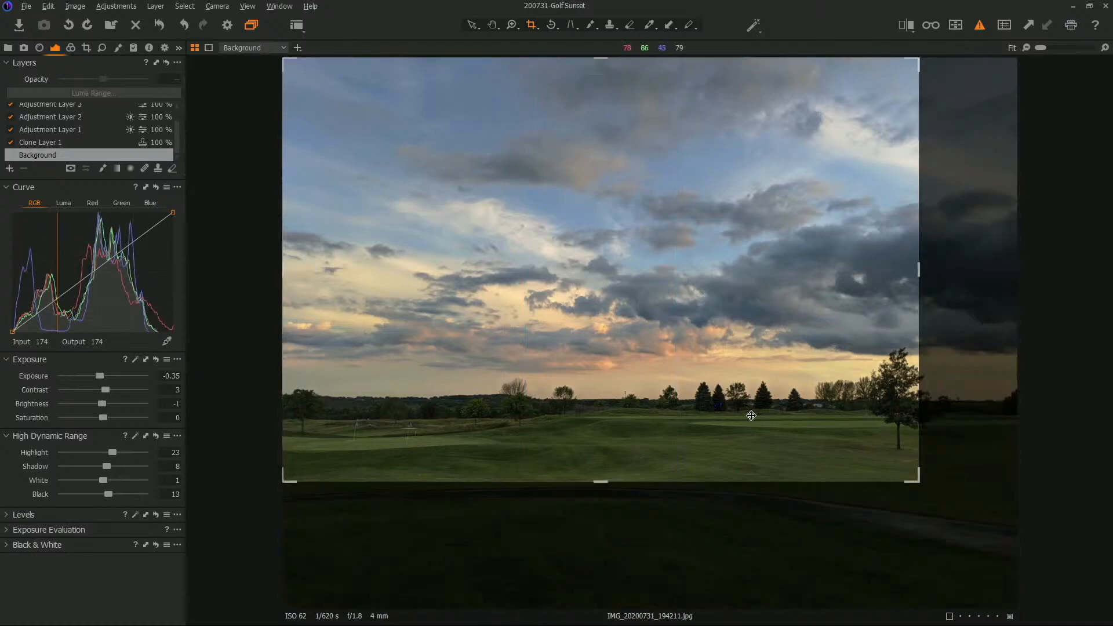
- Enlarge the 2x3 crop to include the foreground path, trim the photo's left edge slightly, apply the crop, and turn off the exposure warning
drag(919, 481, 974, 508)
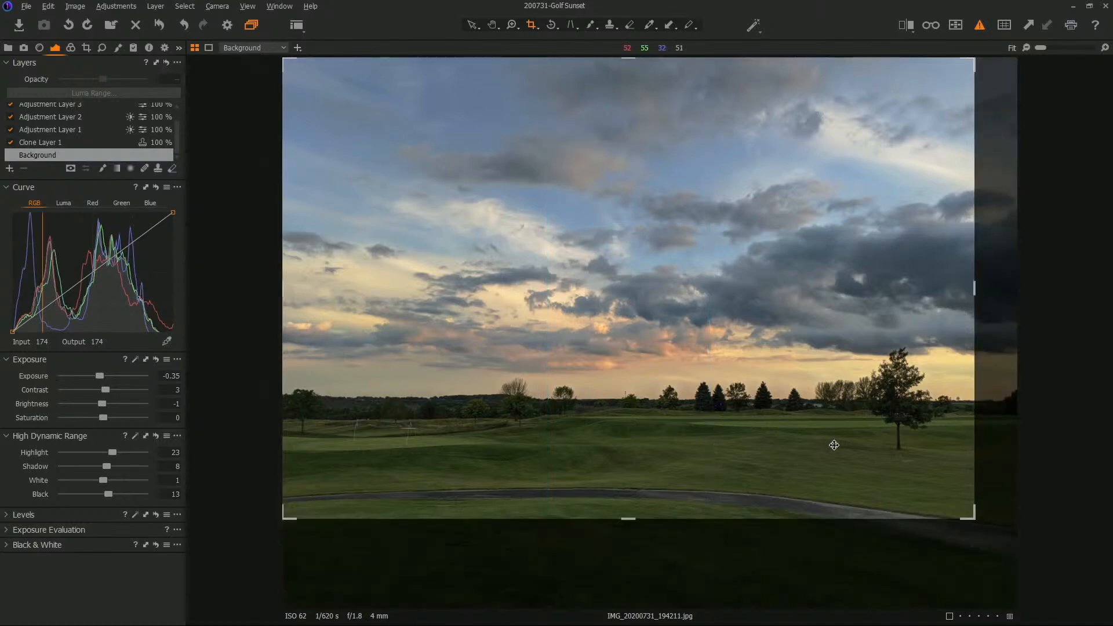
drag(835, 442, 828, 454)
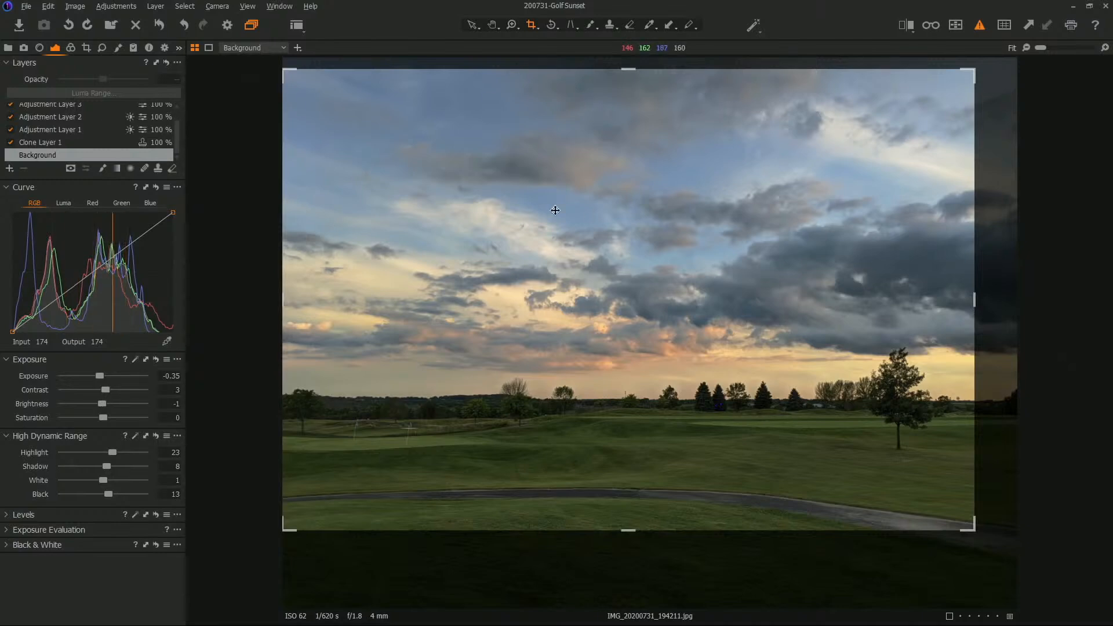
drag(836, 340, 839, 360)
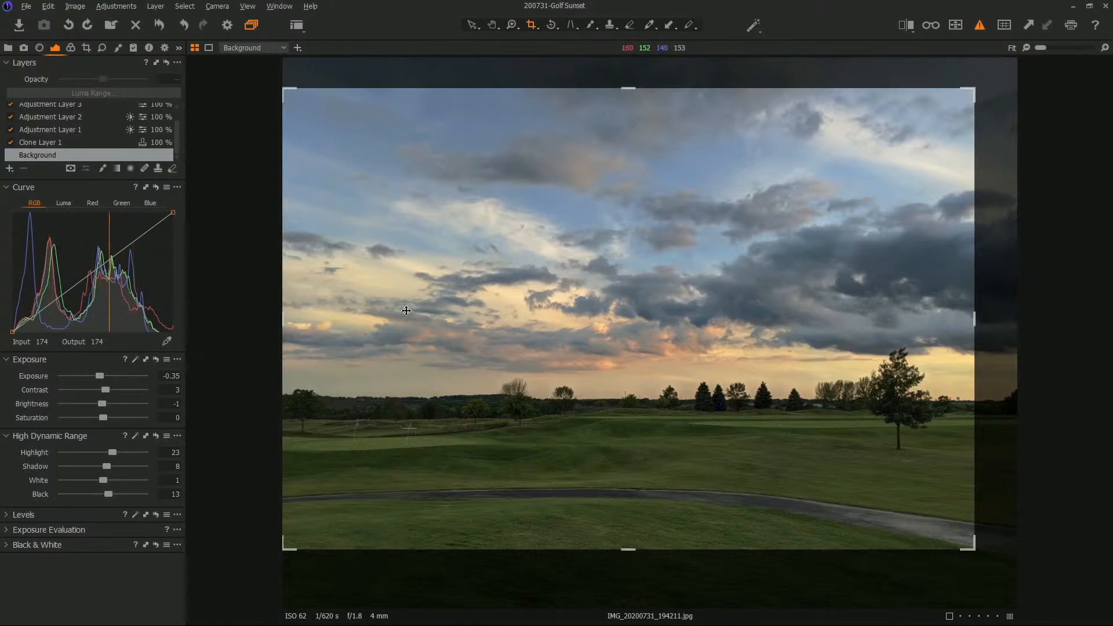
drag(283, 88, 305, 103)
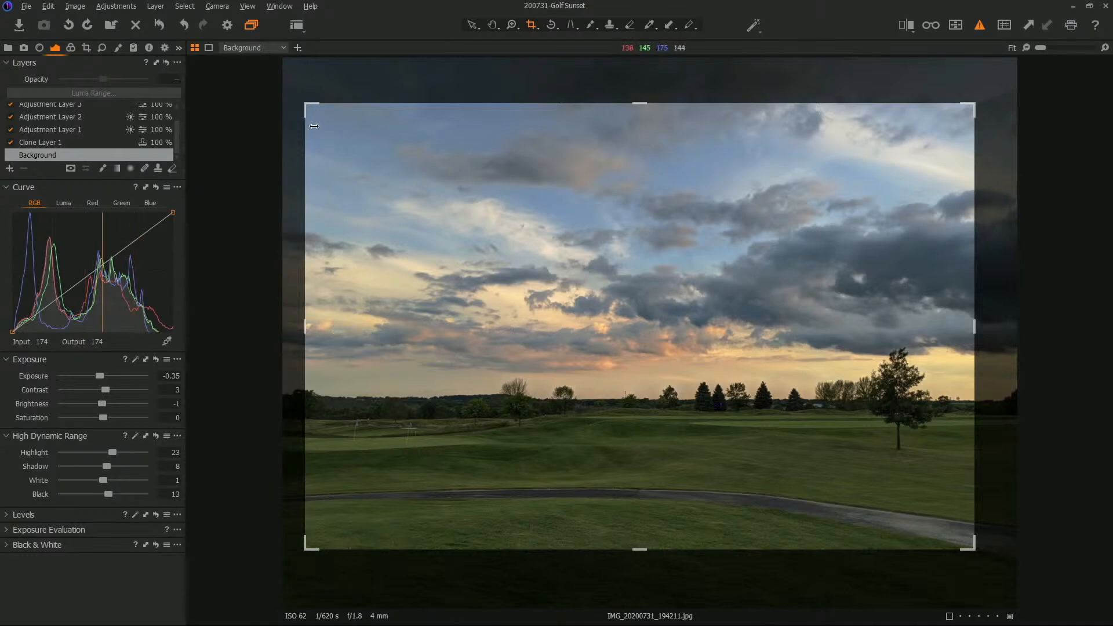
drag(305, 104, 297, 101)
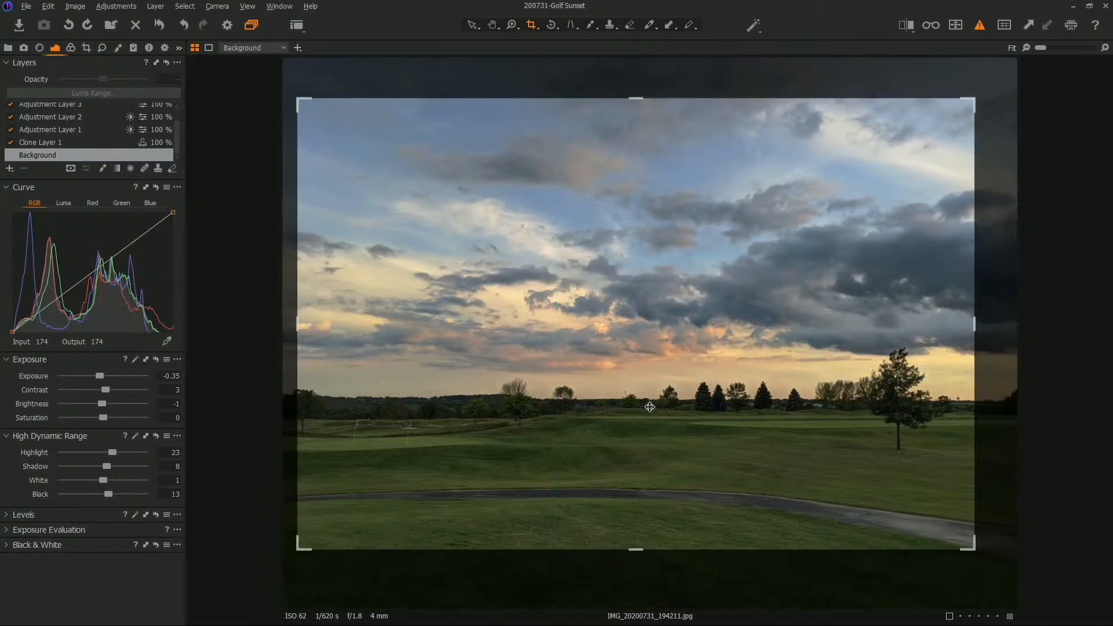
click(472, 26)
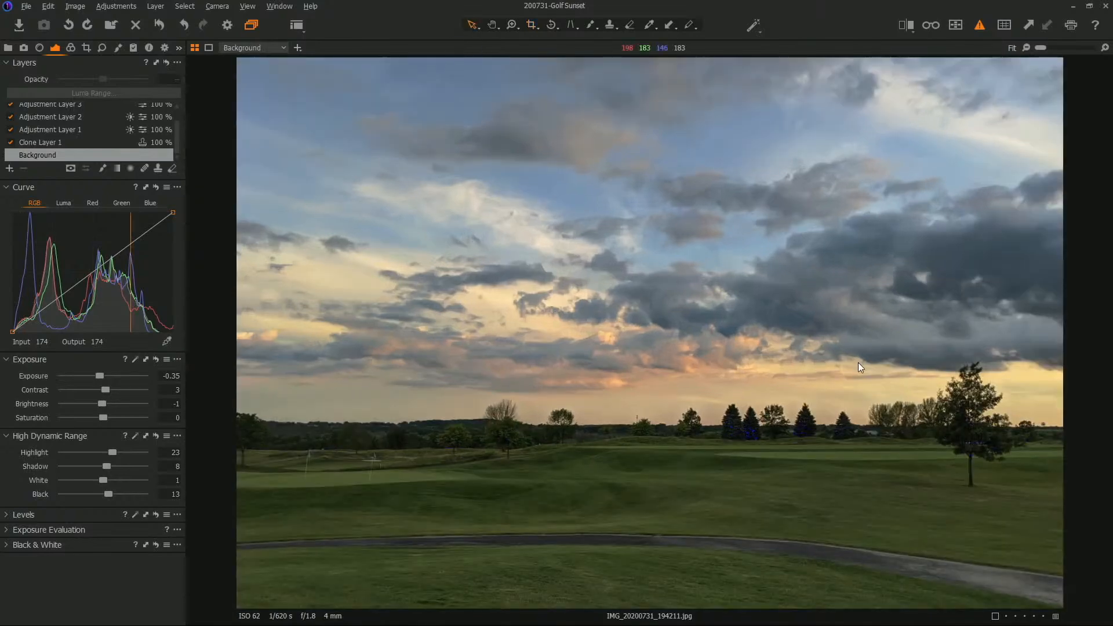
click(980, 25)
- Move IMG_20200731_194211.jpg from the Selects Folder to the session's Output Location and display it there
click(8, 47)
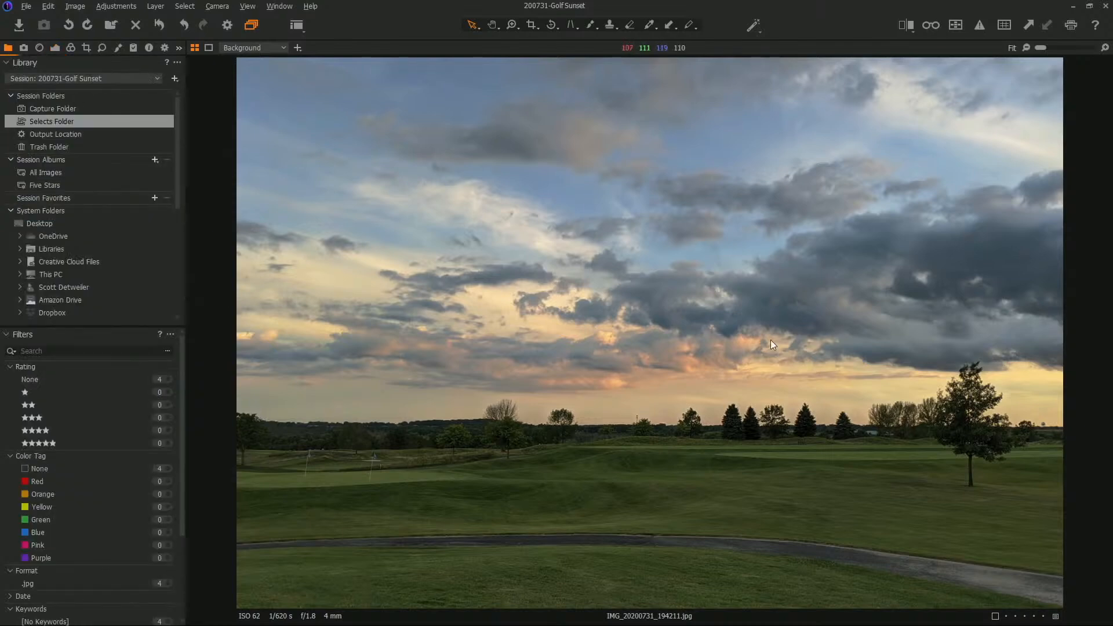
mouse_move(55, 135)
key(ctrl+b)
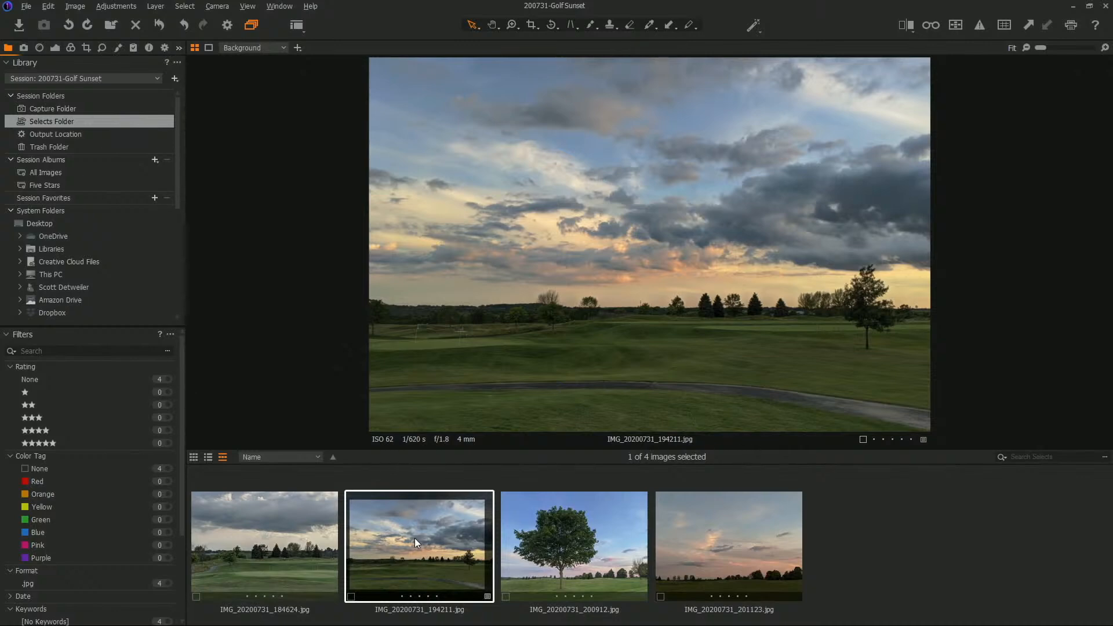
drag(382, 550, 73, 136)
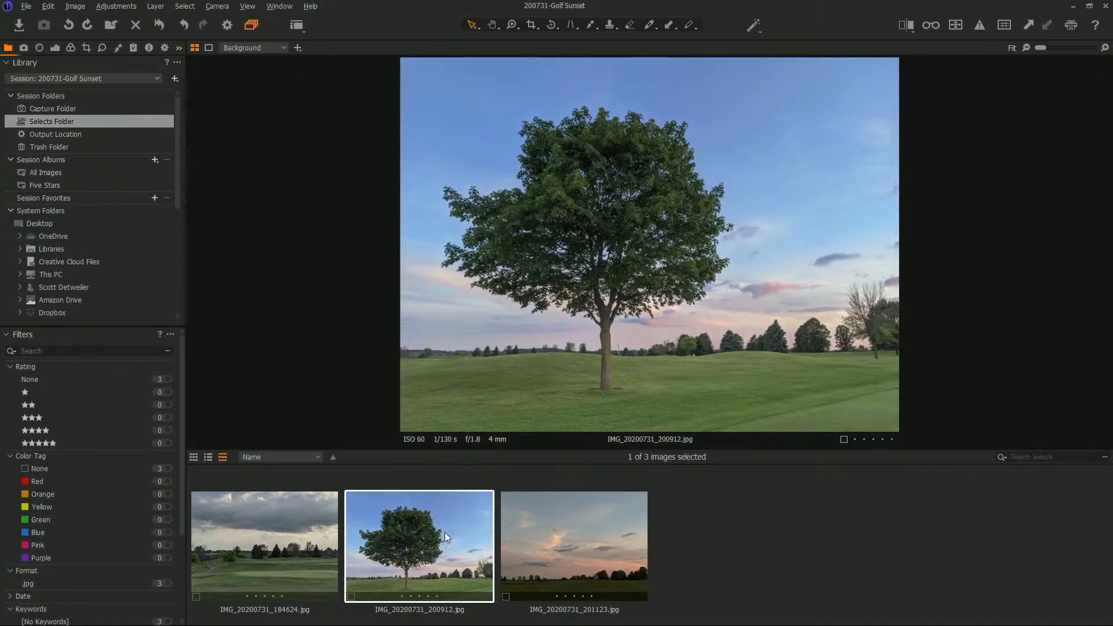
click(58, 135)
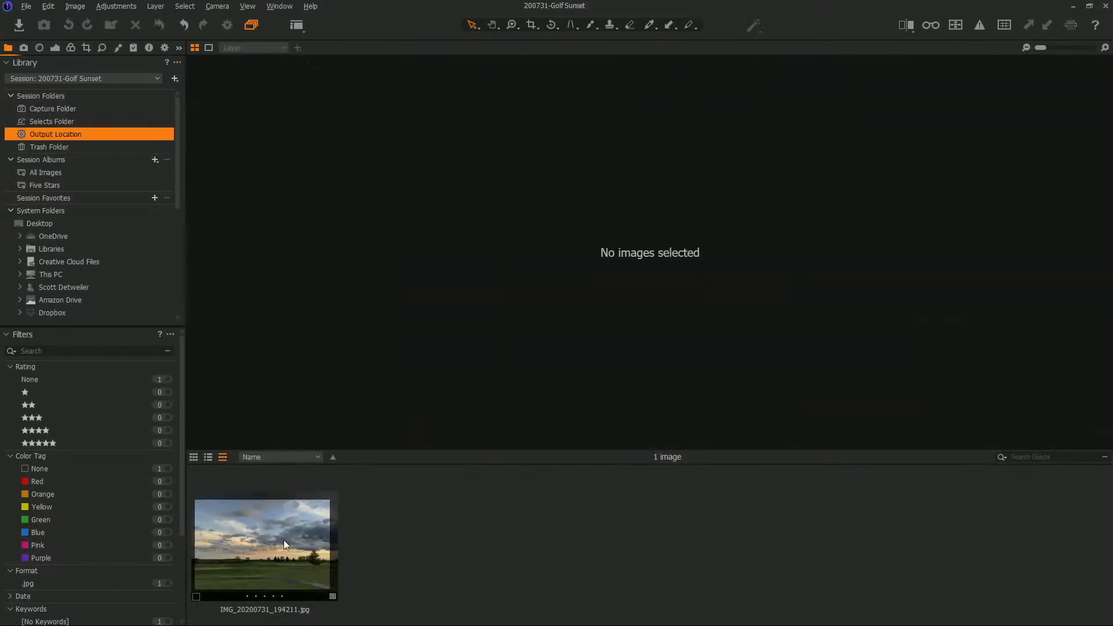
click(258, 532)
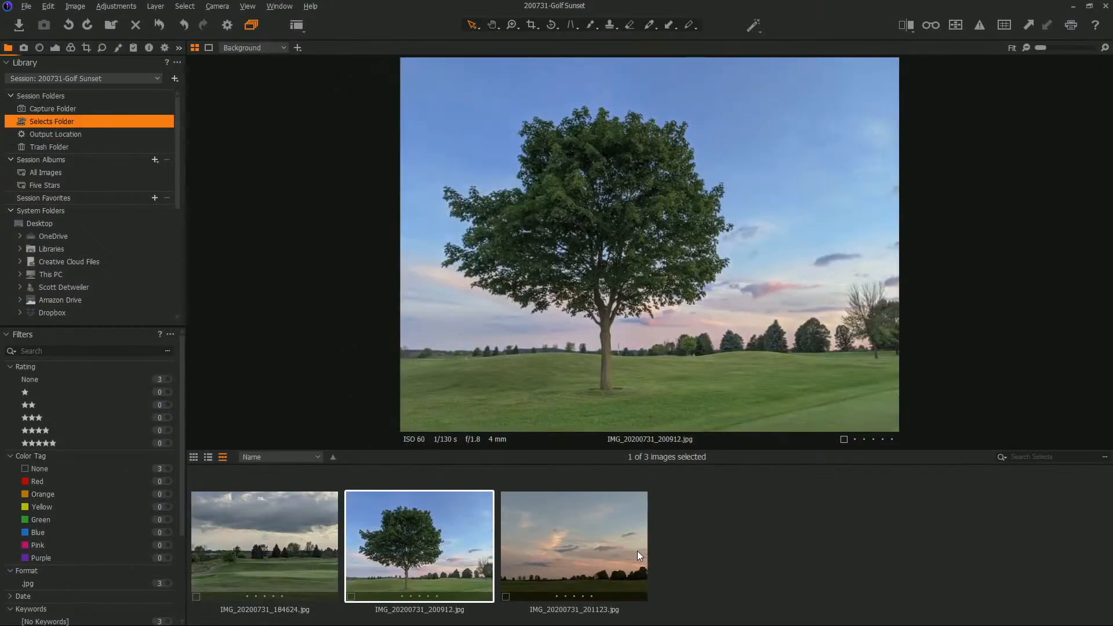
- Review the remaining photos IMG_20200731_201123.jpg and IMG_20200731_184624.jpg in the Selects Folder
click(633, 554)
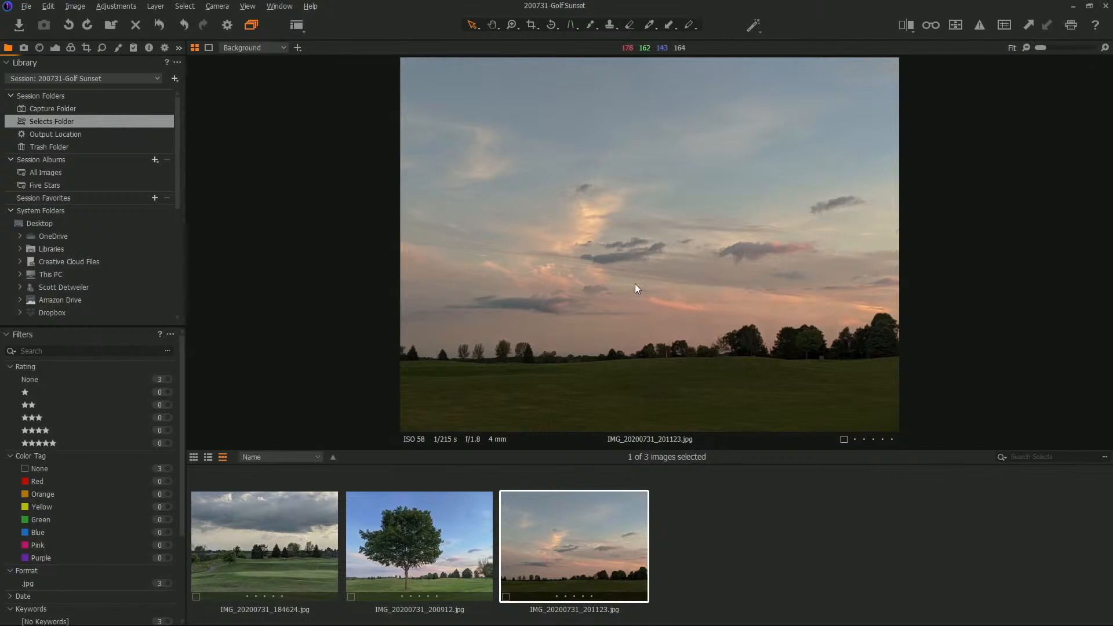
click(298, 532)
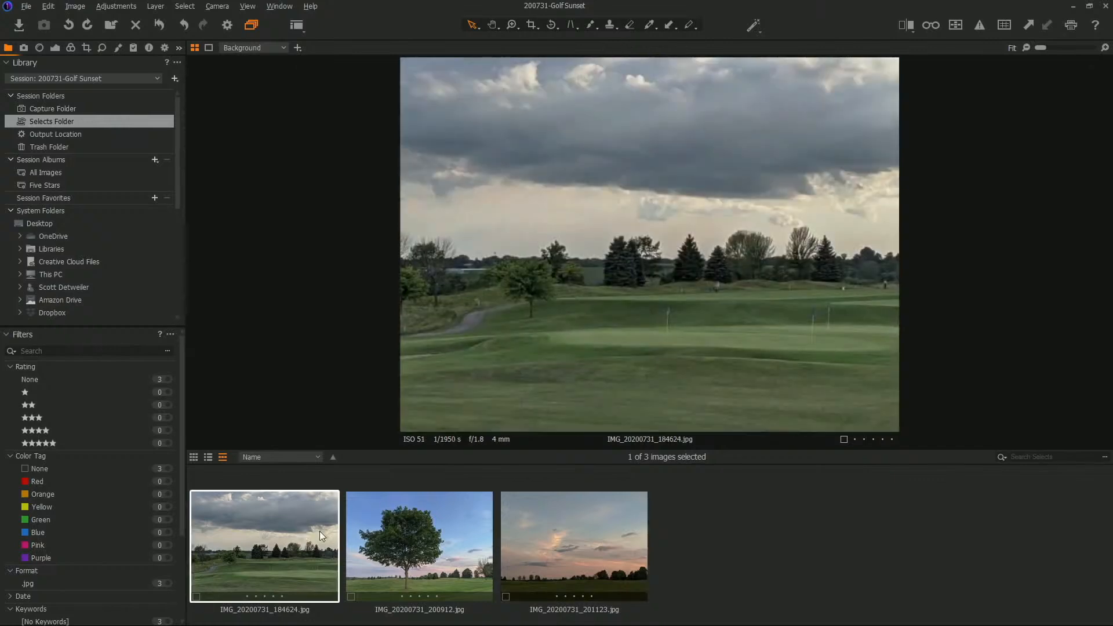
click(571, 524)
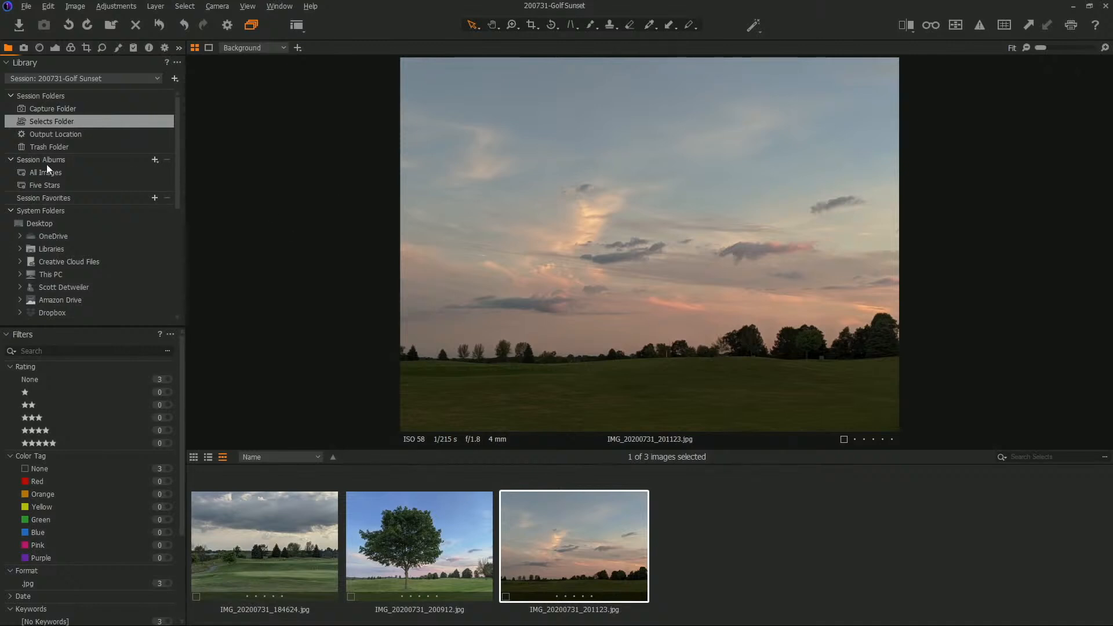
- For the photo in Output Location, disable the Photoshop TIFF 16 Bit recipe and enable eCO Export and the first Portfolio Export recipe
click(58, 141)
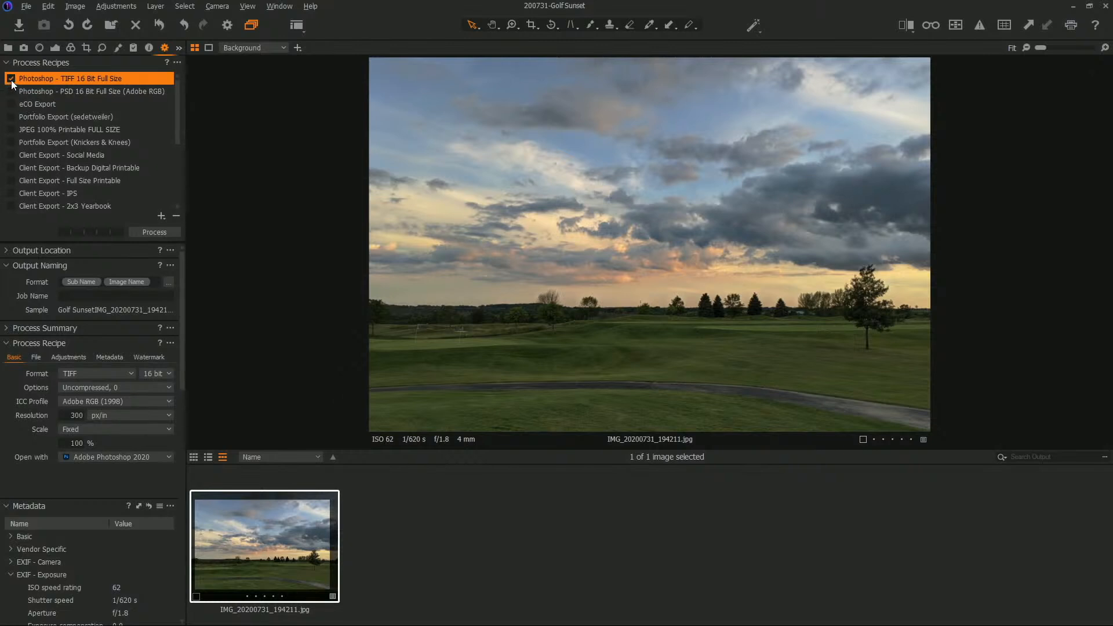
click(11, 79)
click(32, 104)
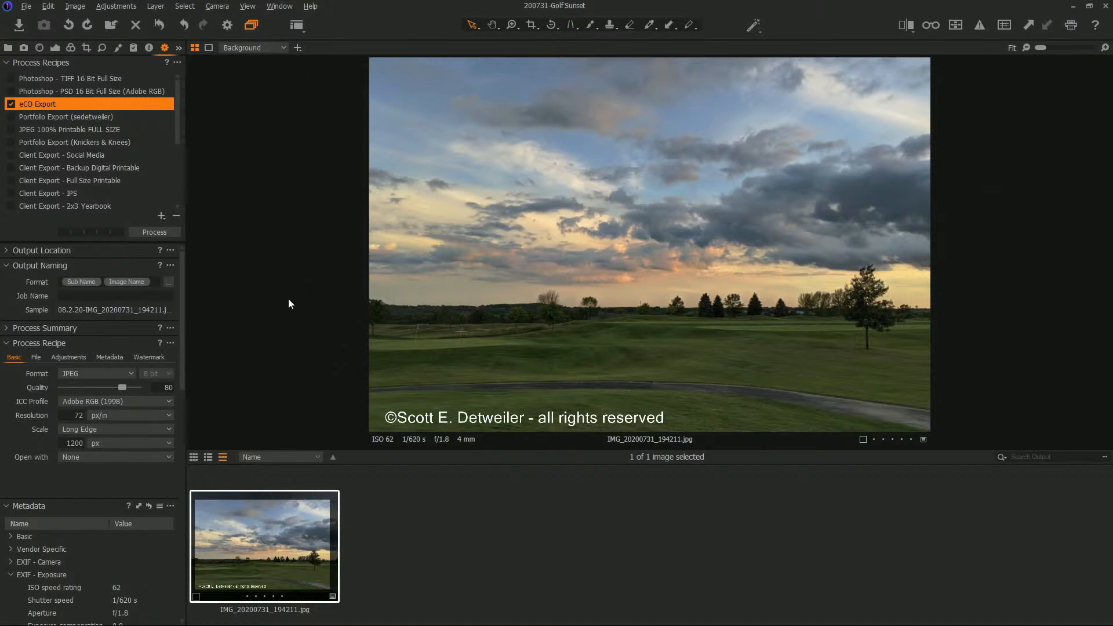
click(40, 116)
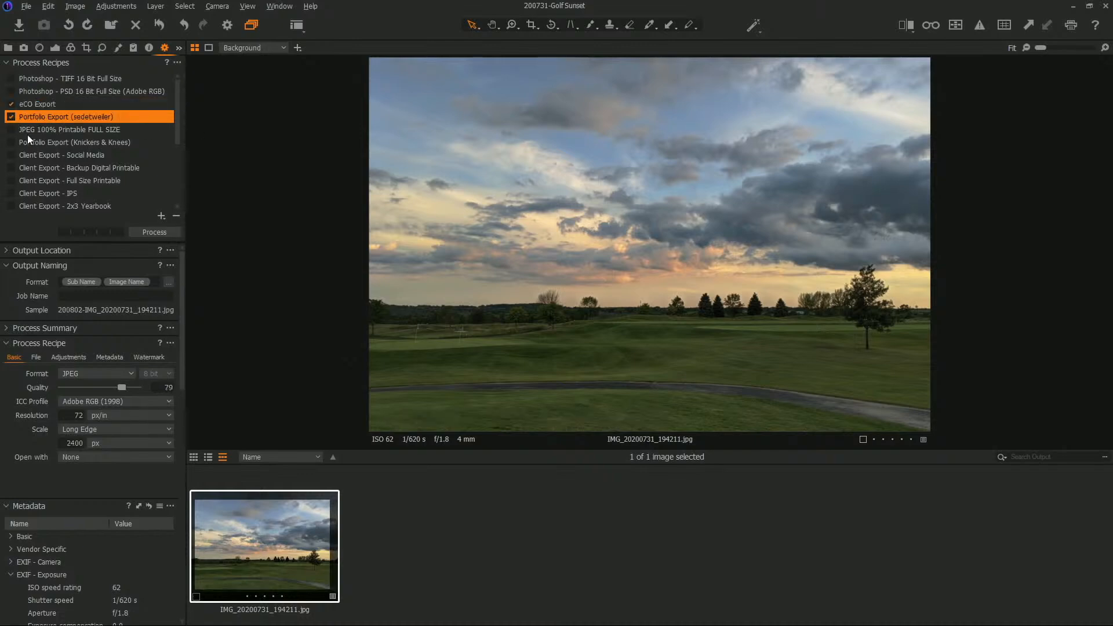
- Set the Portfolio Export watermark's opacity to 48 and place it in the photo's lower-left corner at horizontal -49 and vertical 50.4
click(150, 357)
click(168, 404)
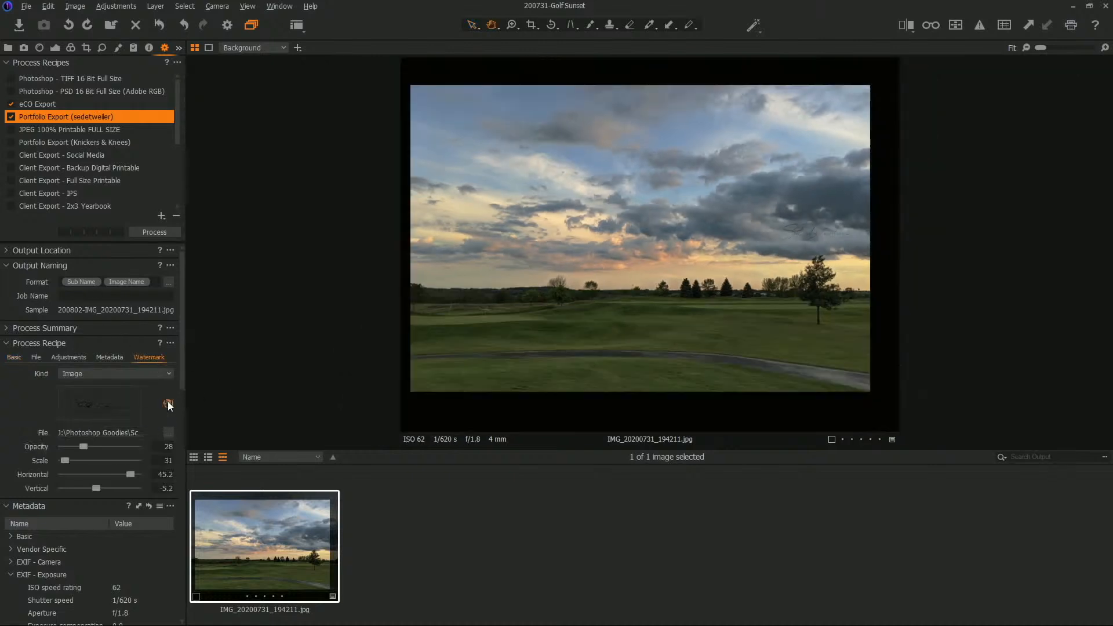
drag(694, 345, 635, 307)
drag(716, 316, 791, 321)
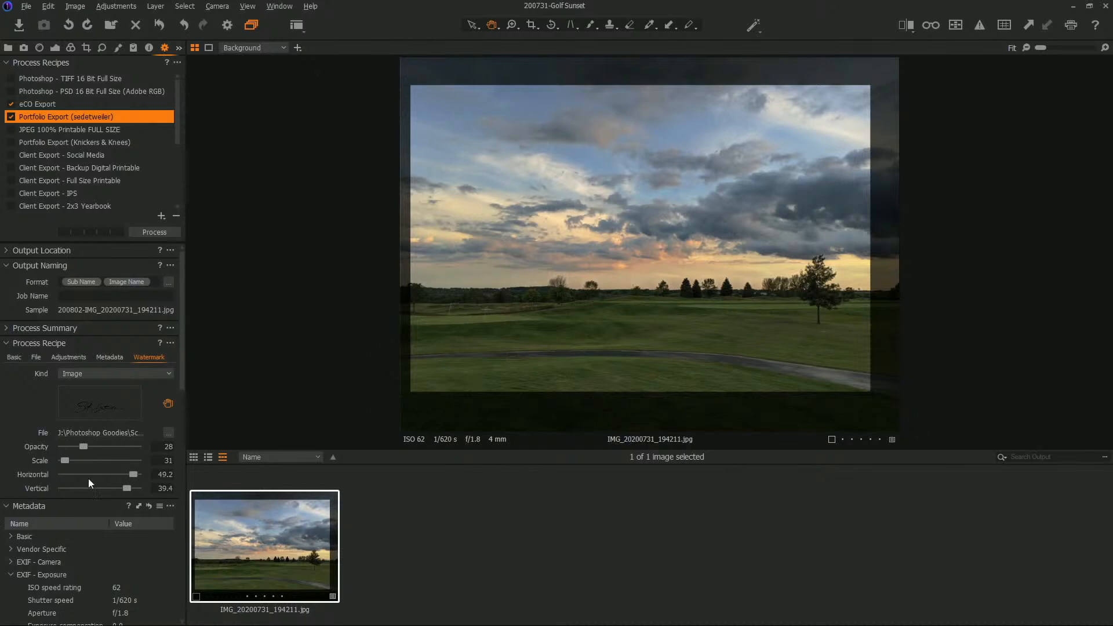
drag(82, 445, 97, 452)
drag(840, 279, 484, 307)
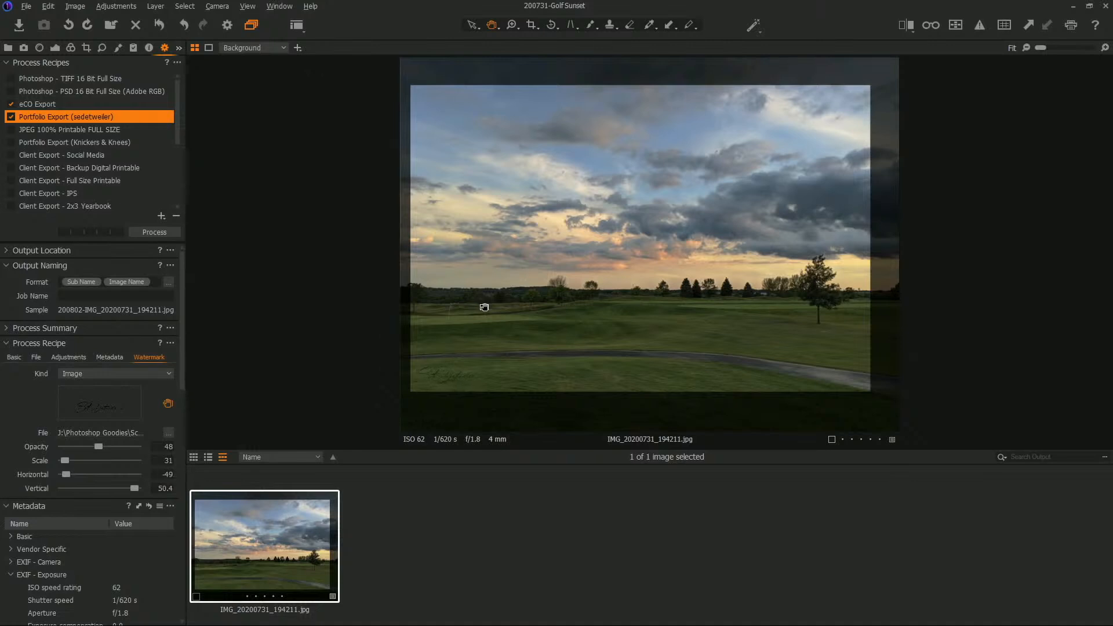
- Replace the watermark image with sed-white.png and set opacity 32, scale 27, horizontal -48.8 and vertical 49.7
click(170, 432)
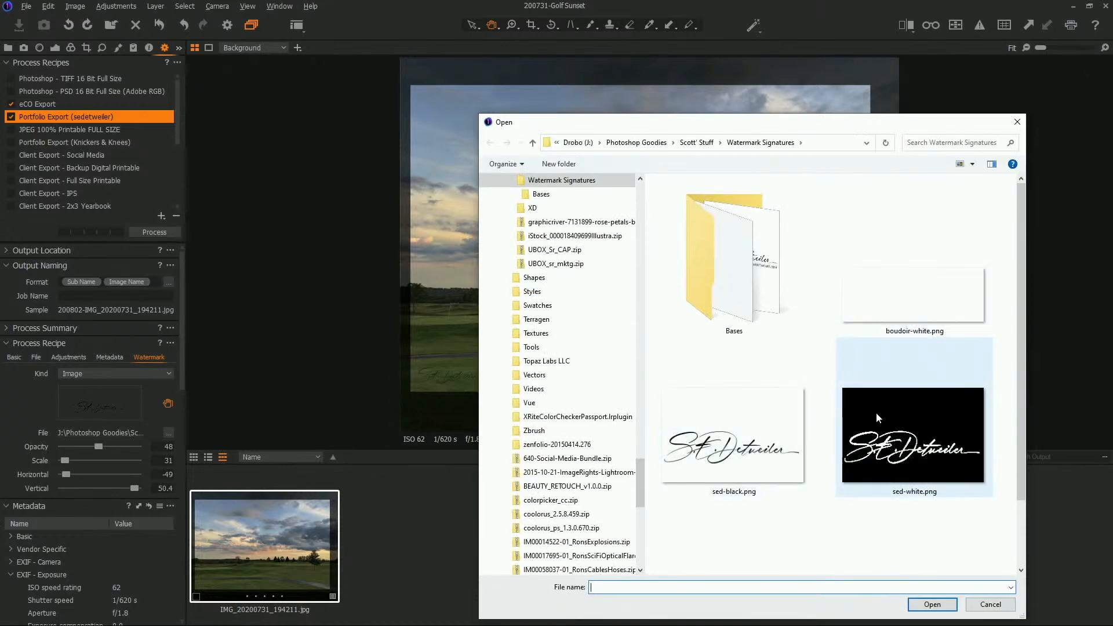
scroll(877, 417, down, 1)
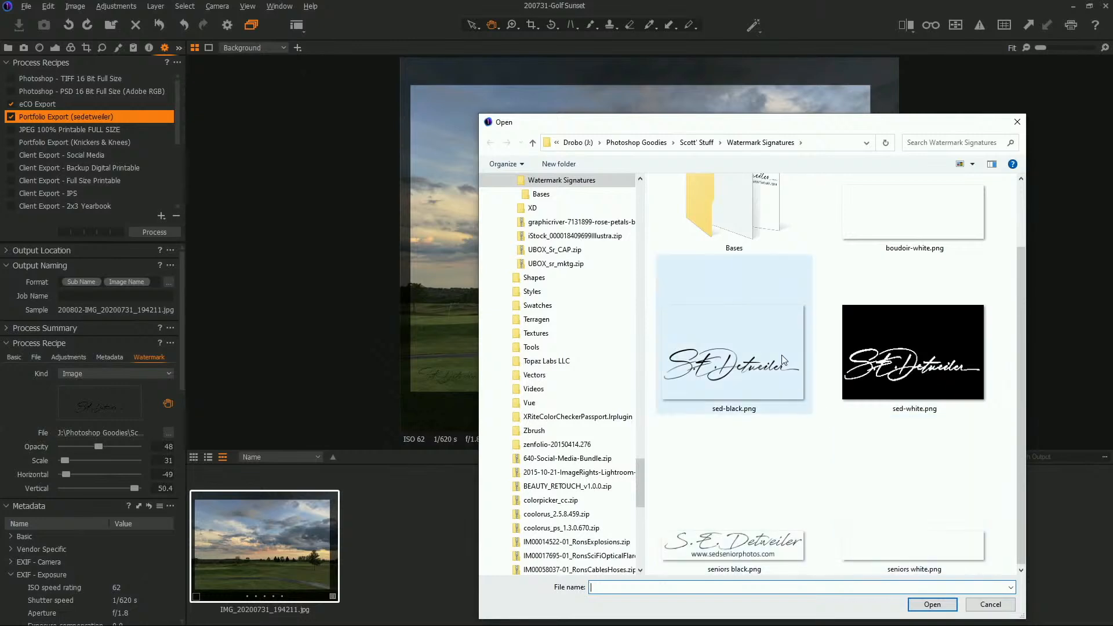
click(920, 360)
click(932, 605)
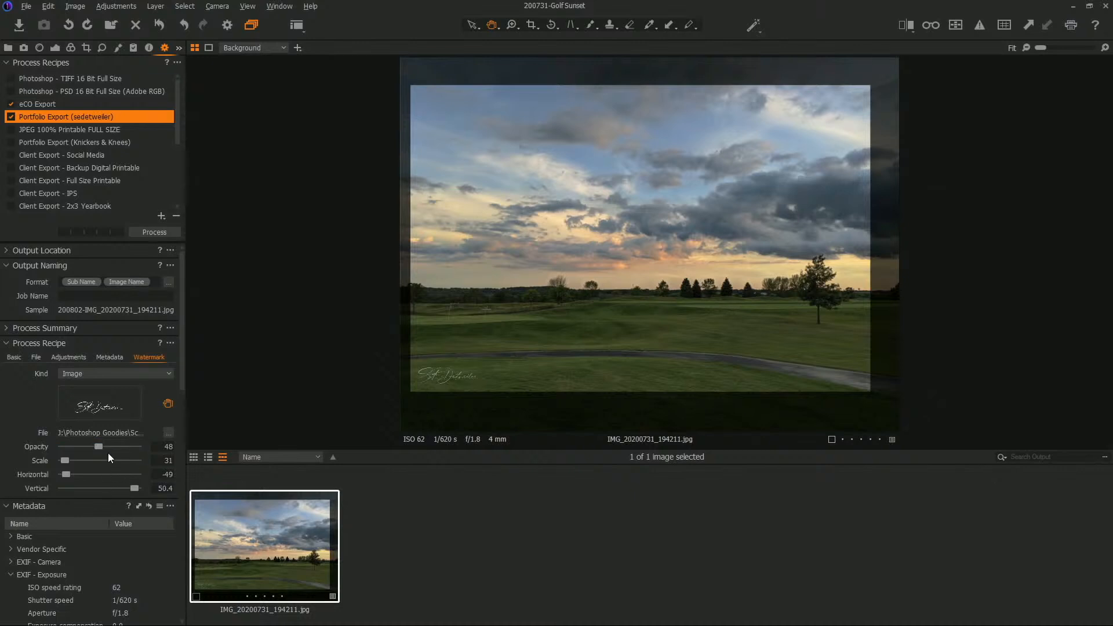
drag(99, 445, 89, 444)
drag(65, 460, 63, 461)
drag(489, 363, 488, 363)
- Enable the JPEG 100% Printable FULL SIZE recipe, check its output folder, and process the photo with all three enabled recipes
click(81, 129)
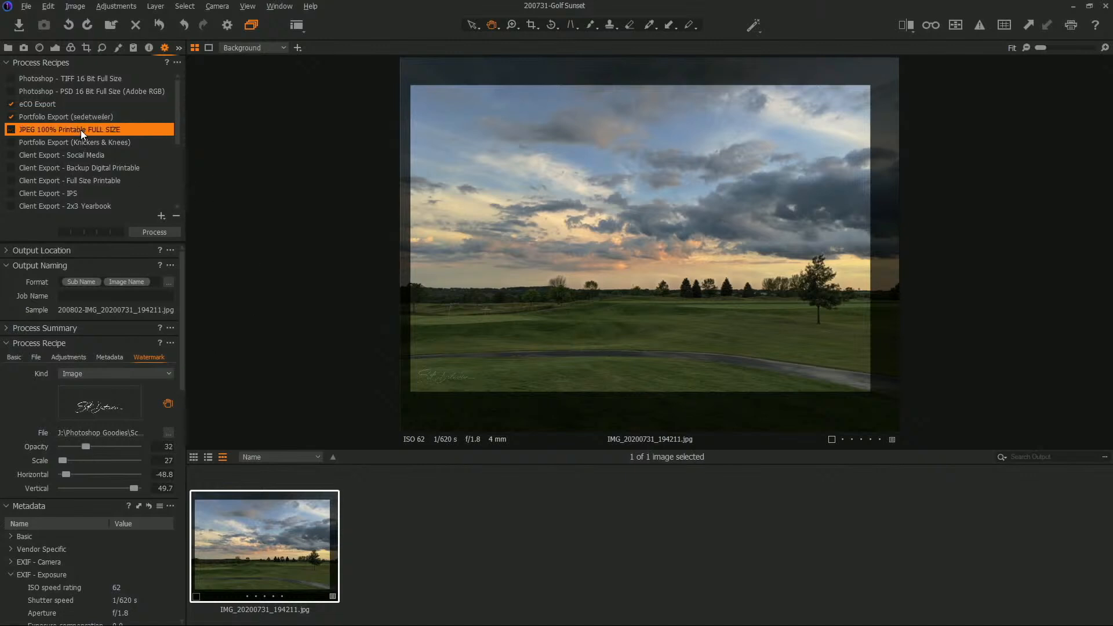
click(20, 130)
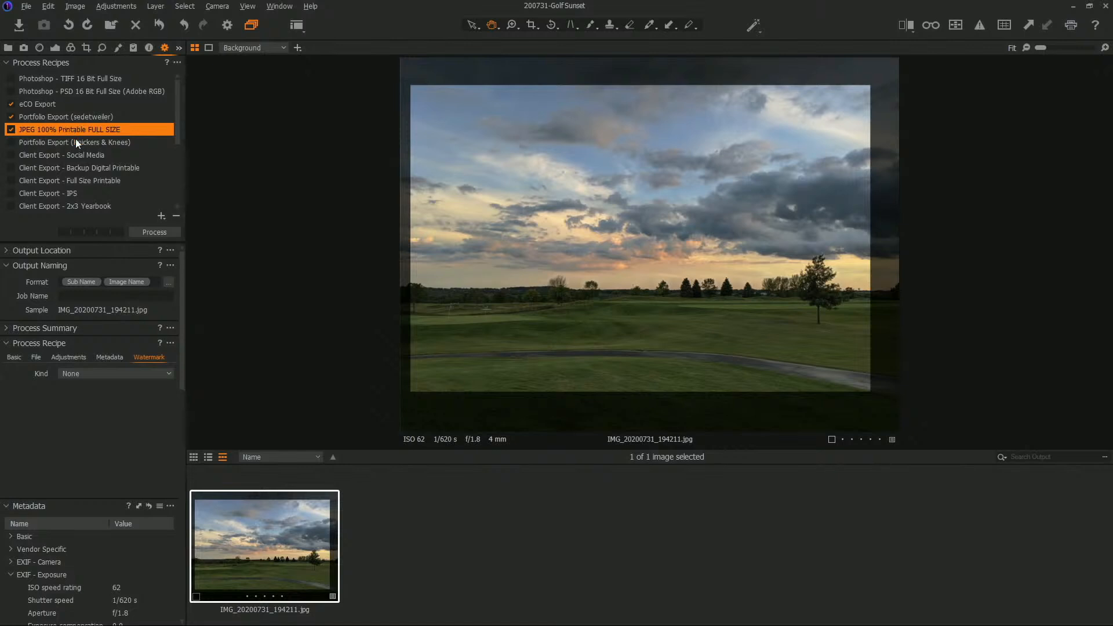
click(31, 358)
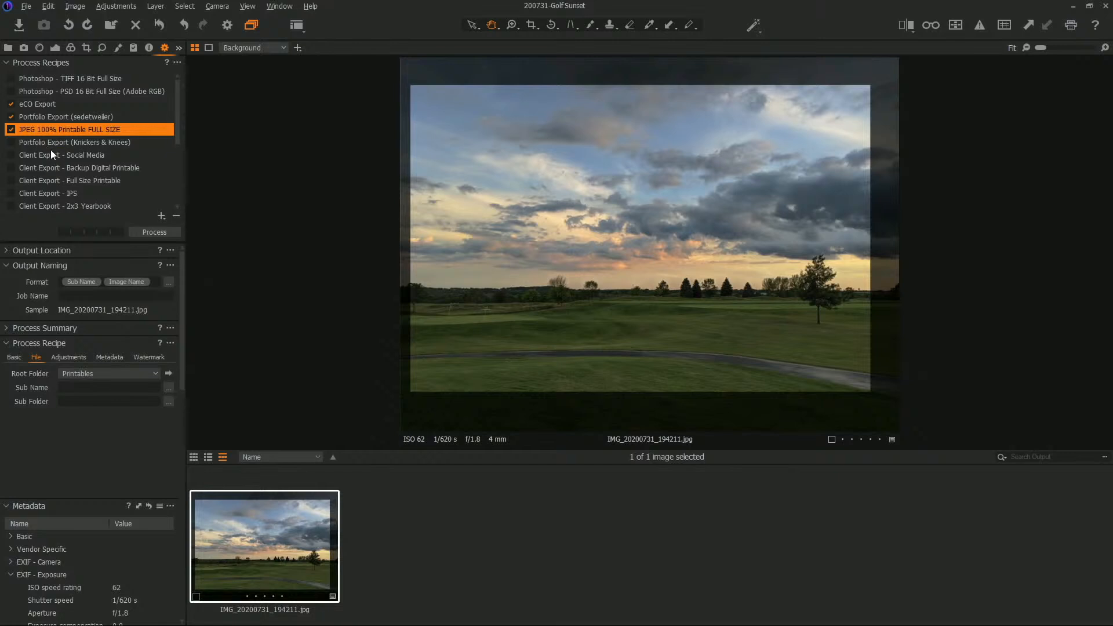
mouse_move(177, 122)
mouse_down()
mouse_move(180, 144)
mouse_move(176, 106)
mouse_up()
click(155, 231)
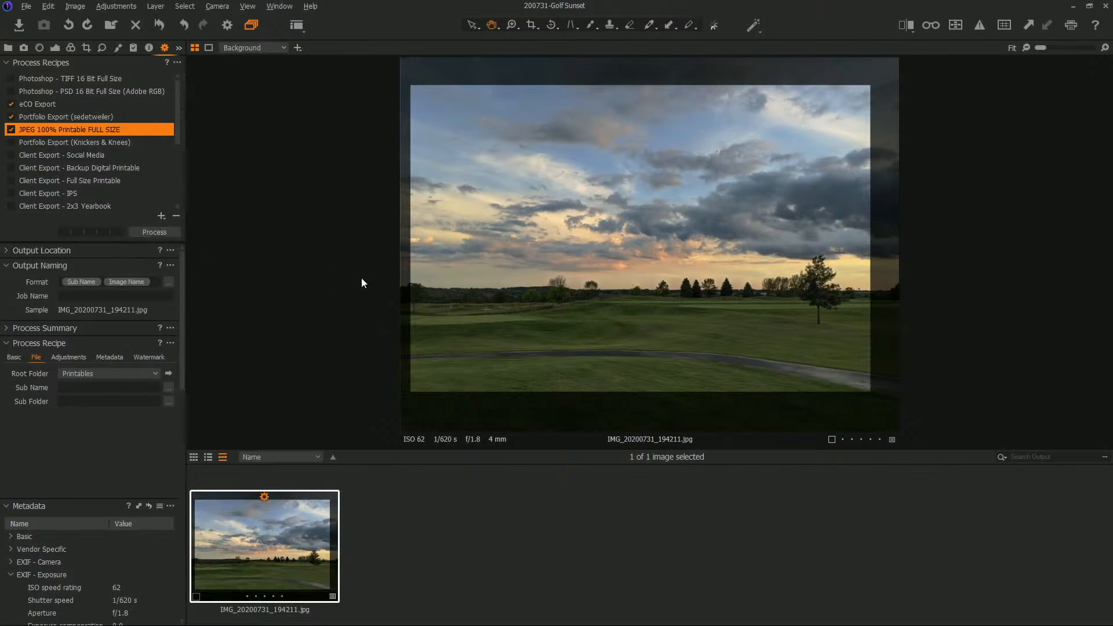